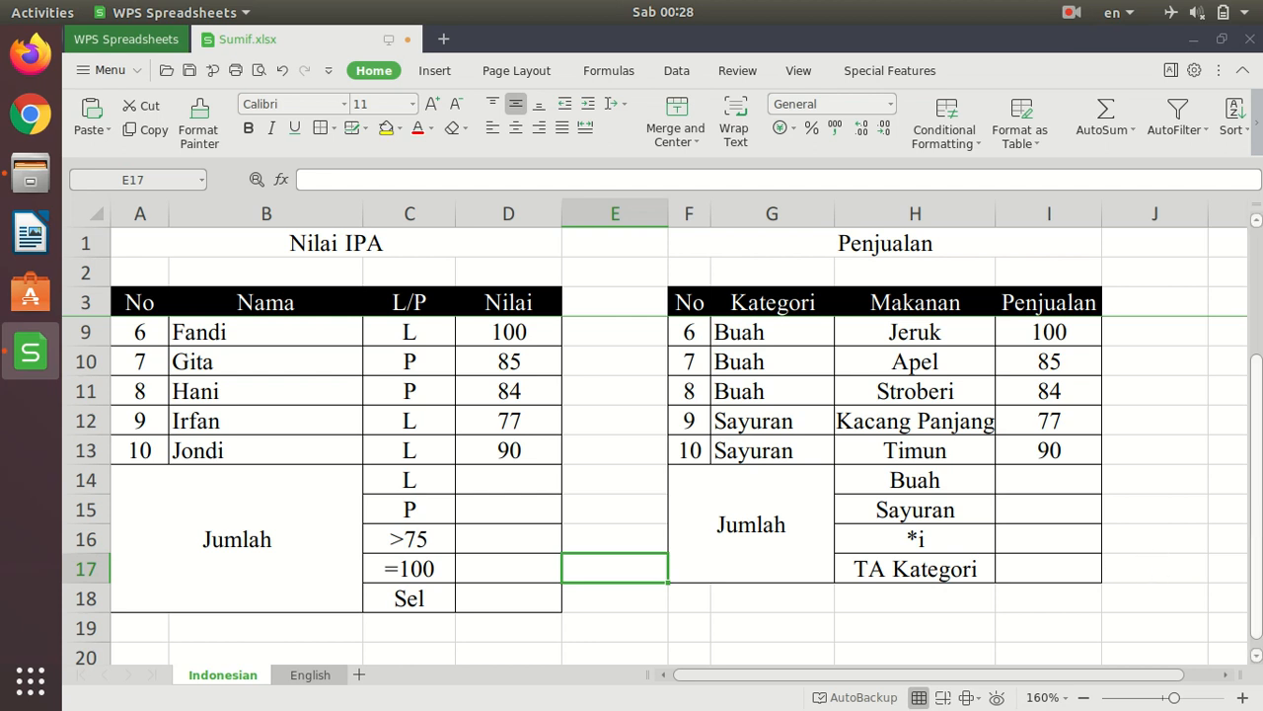
- Examine the Nilai IPA and Penjualan tables and the criteria in their Jumlah summary rows
scroll(1259, 526, "up", 2)
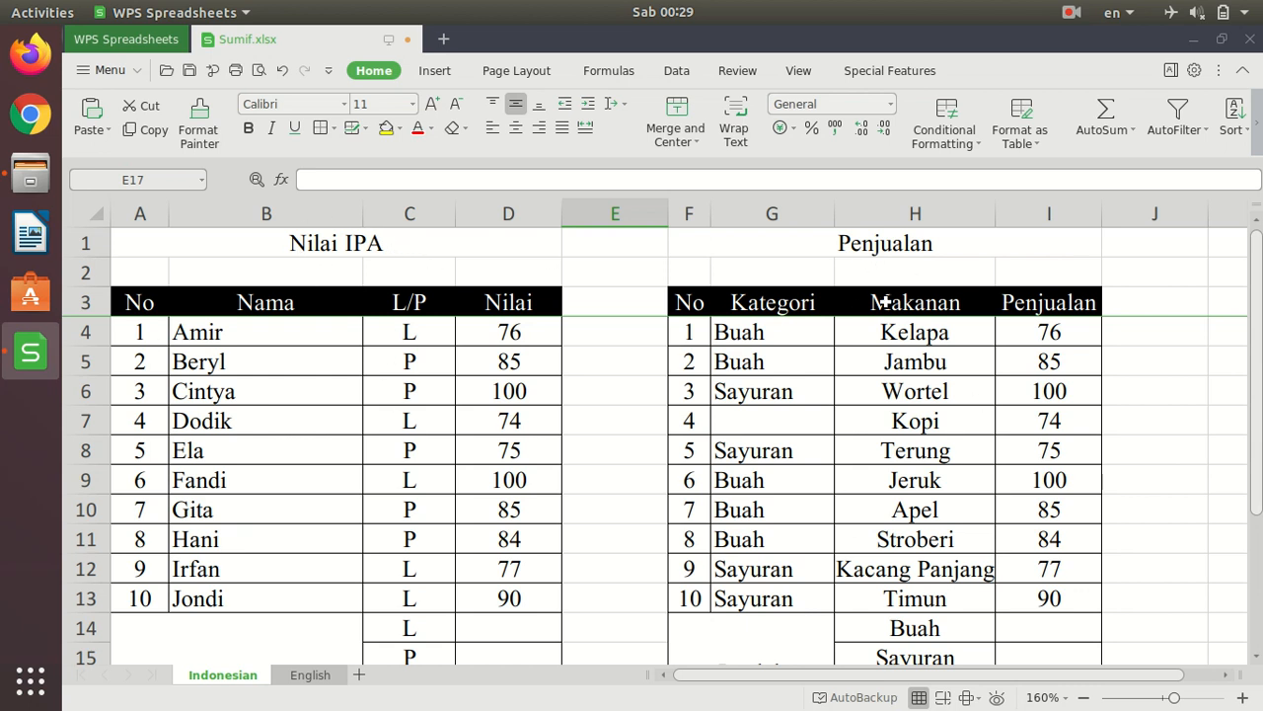
scroll(1000, 416, "down", 1)
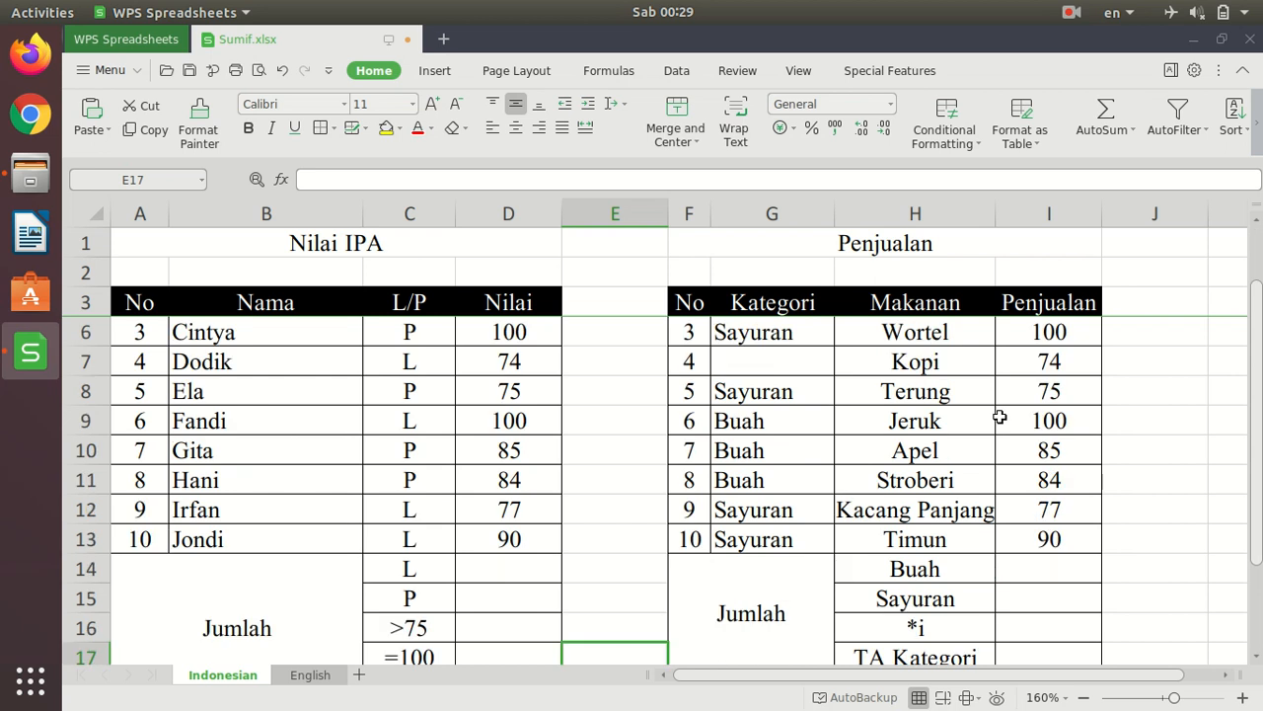
scroll(1000, 416, "down", 1)
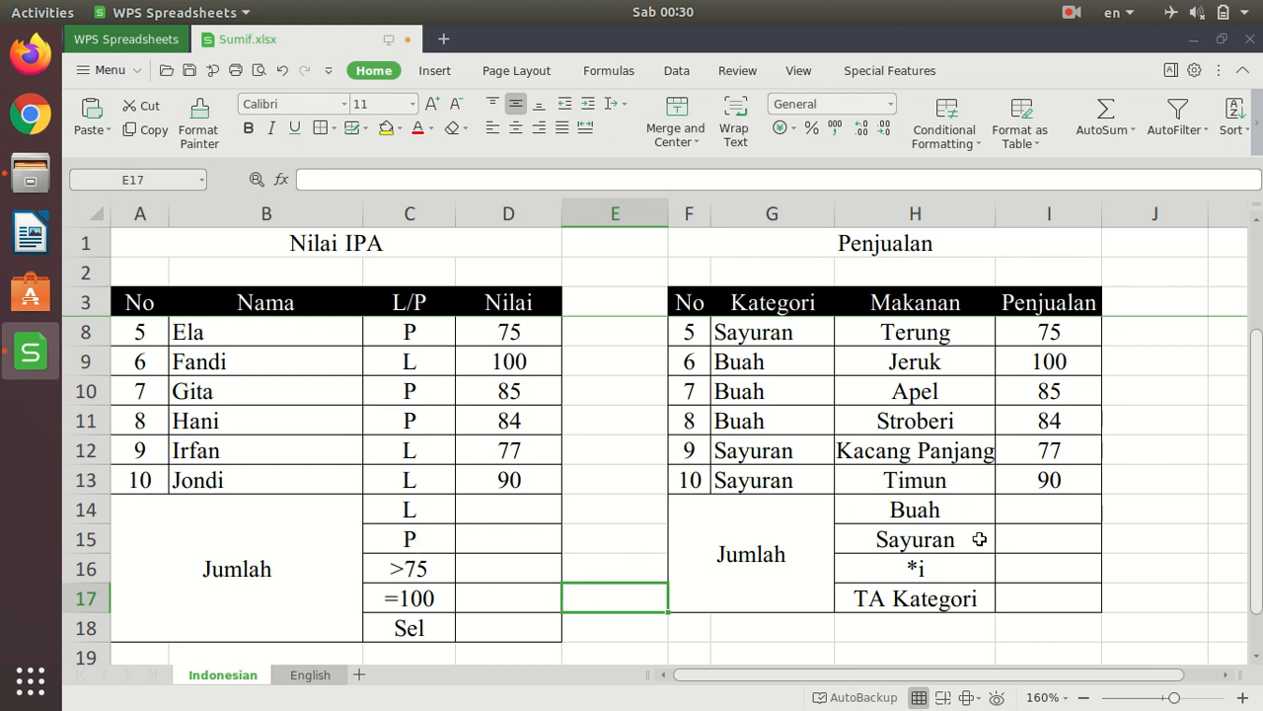
scroll(612, 415, "up", 2)
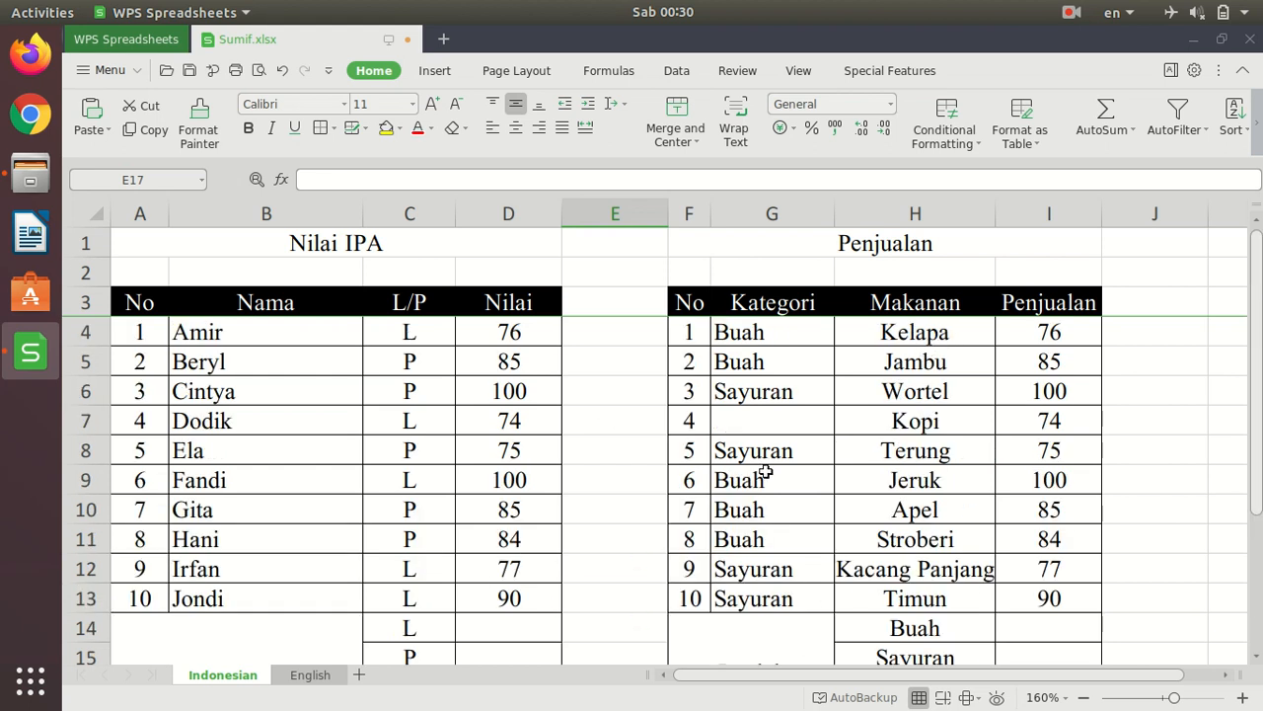
scroll(750, 474, "down", 2)
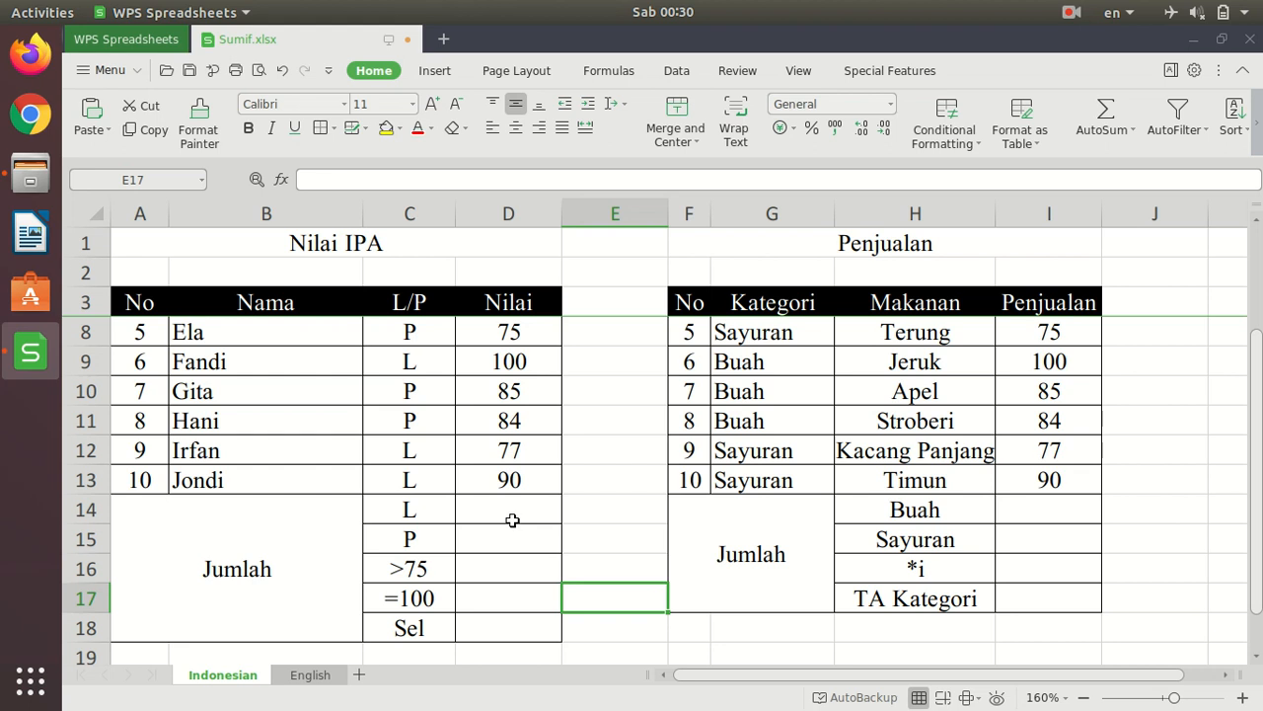
scroll(510, 521, "up", 2)
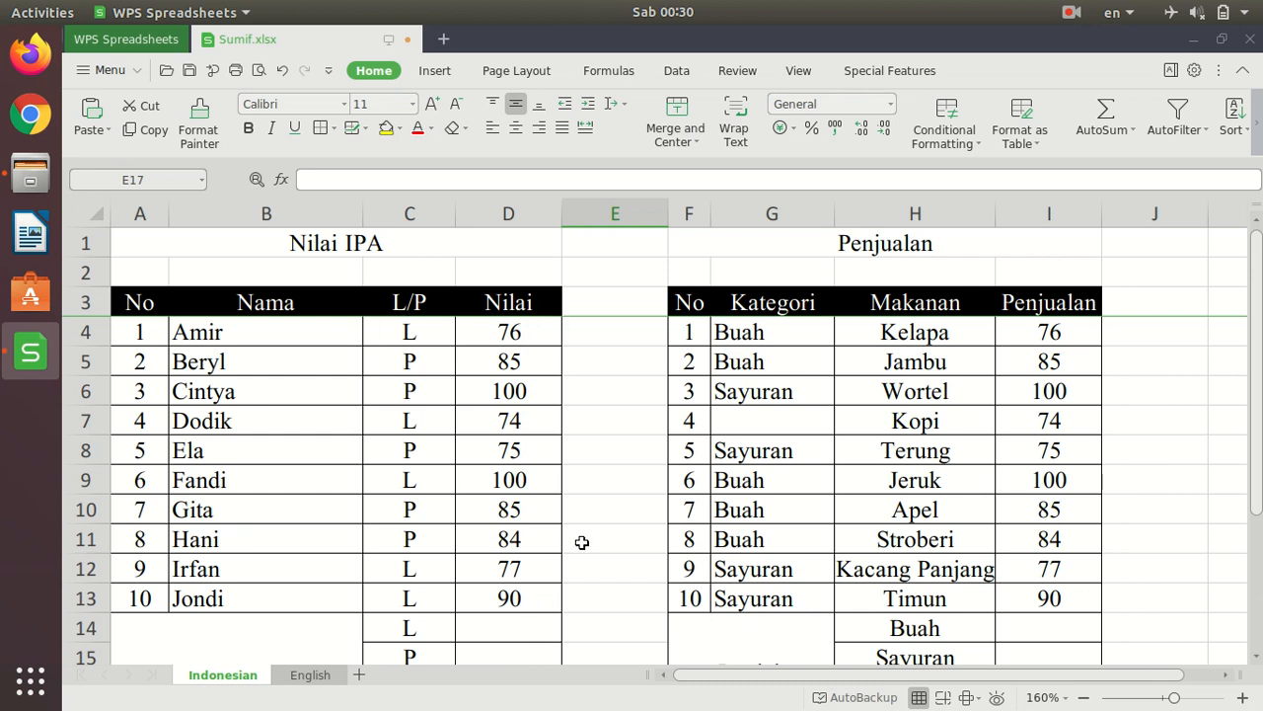
scroll(467, 595, "down", 2)
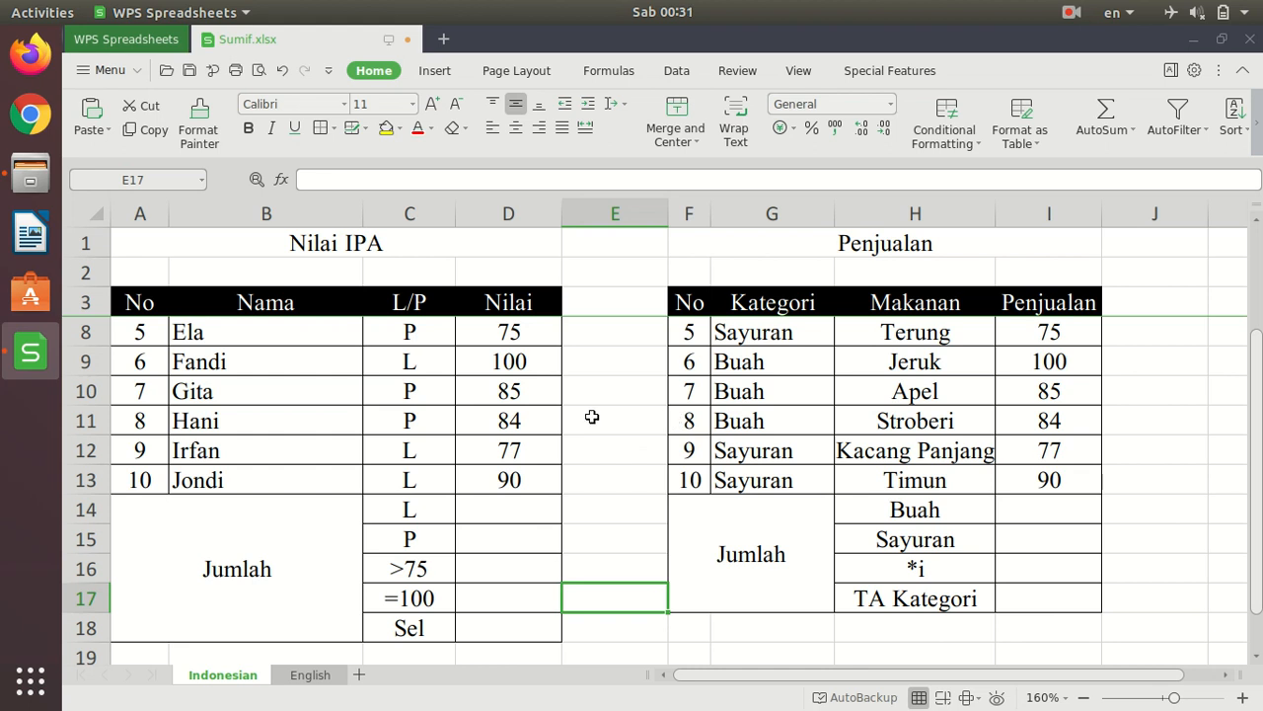
scroll(593, 417, "up", 2)
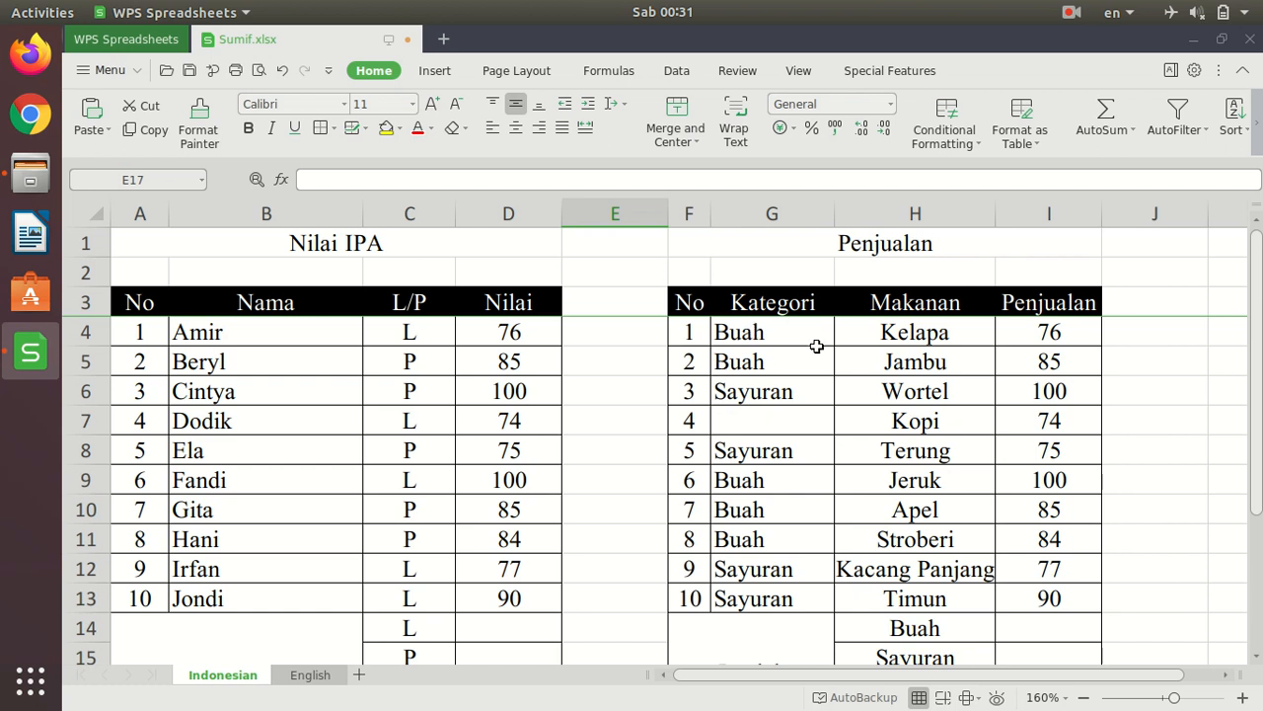
- Enter =SUMIF(C4:C13;"L";D4:D13) in D14 to total the Nilai scores for L
scroll(657, 439, "down", 1)
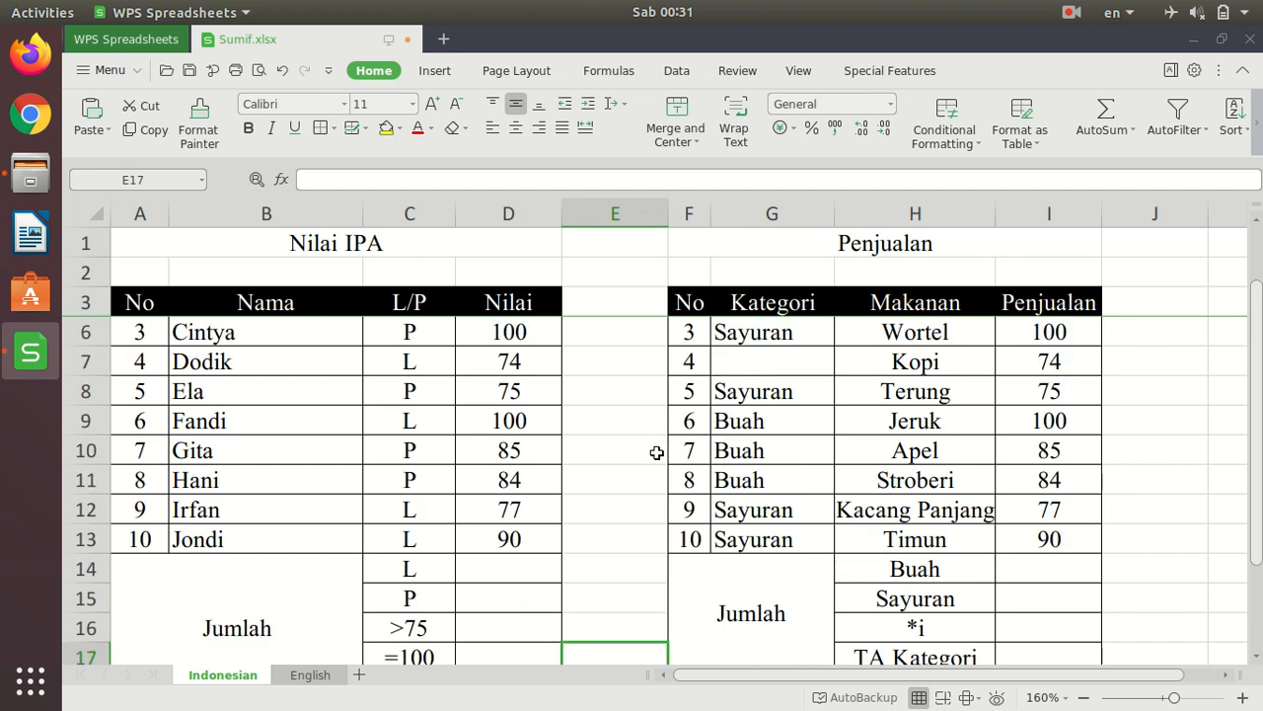
left_click(514, 569)
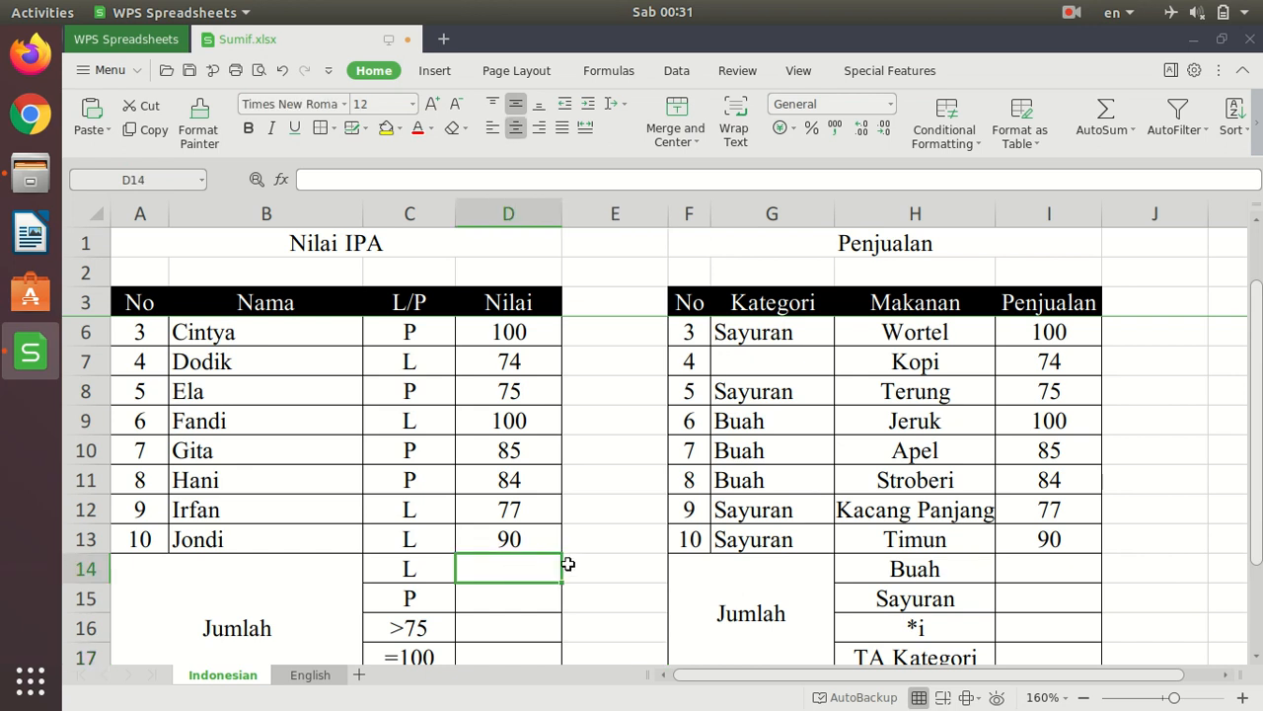
type("=sum")
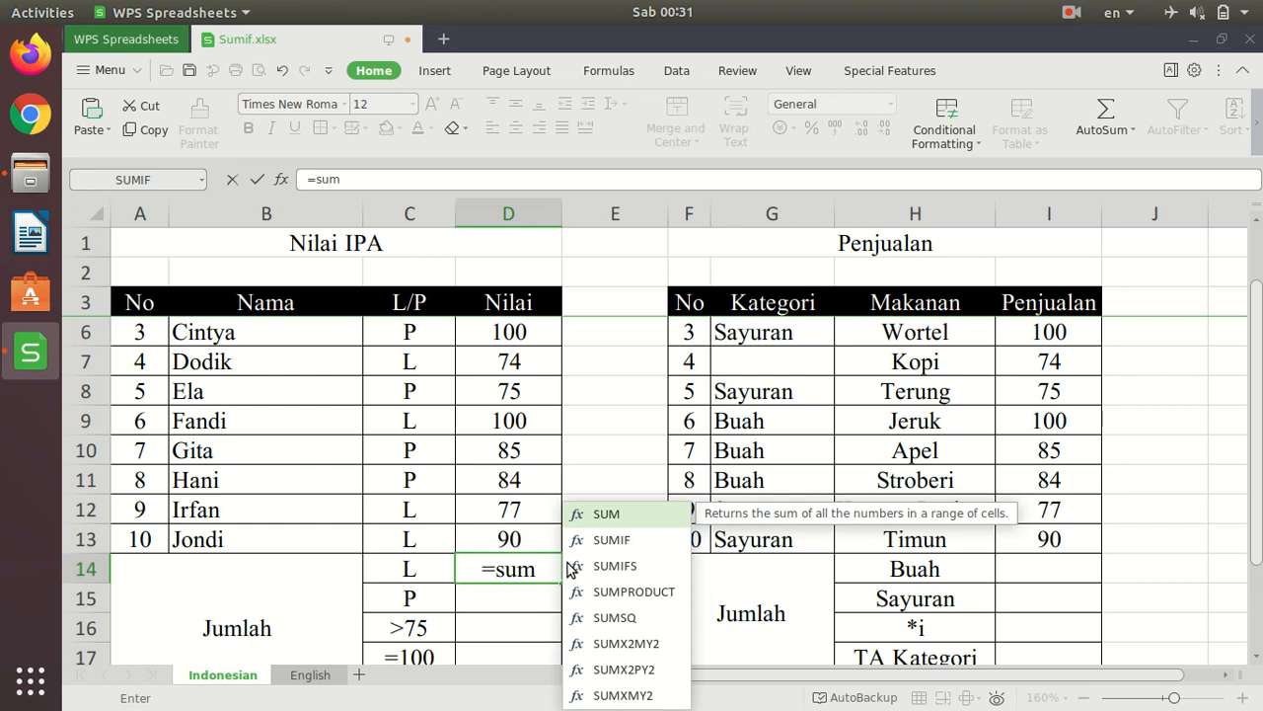
type("if(")
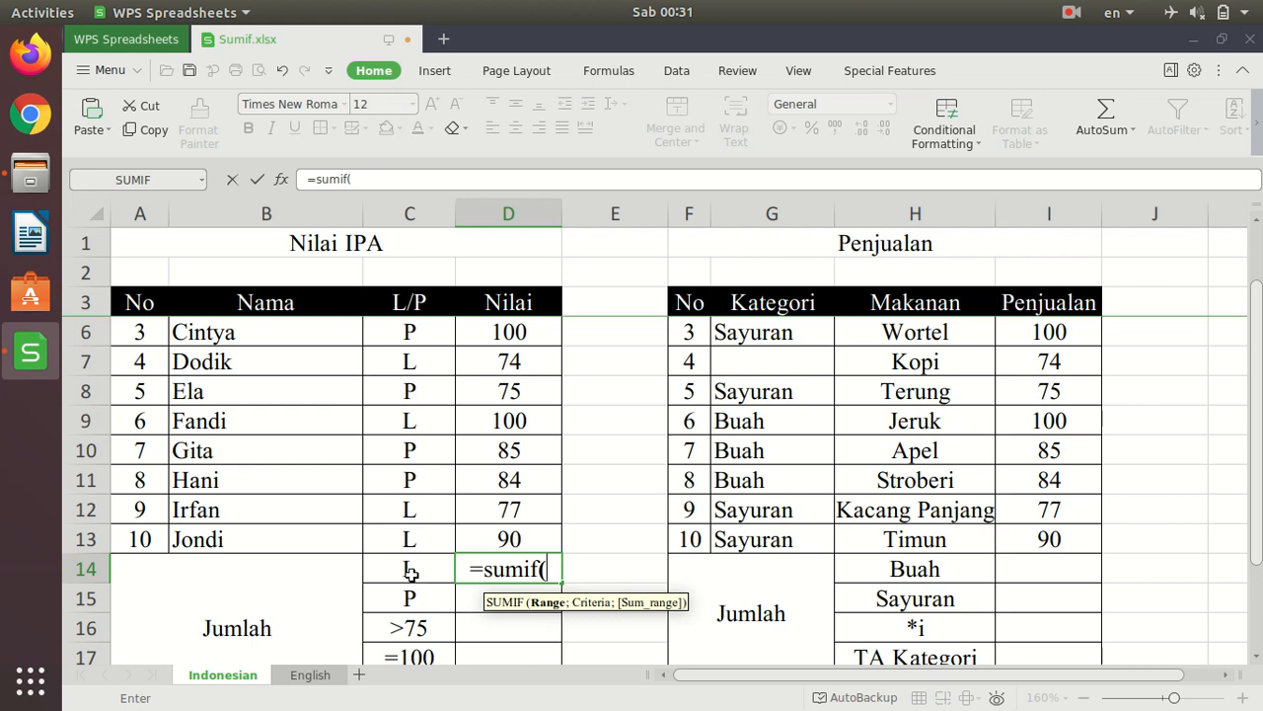
scroll(448, 580, "up", 1)
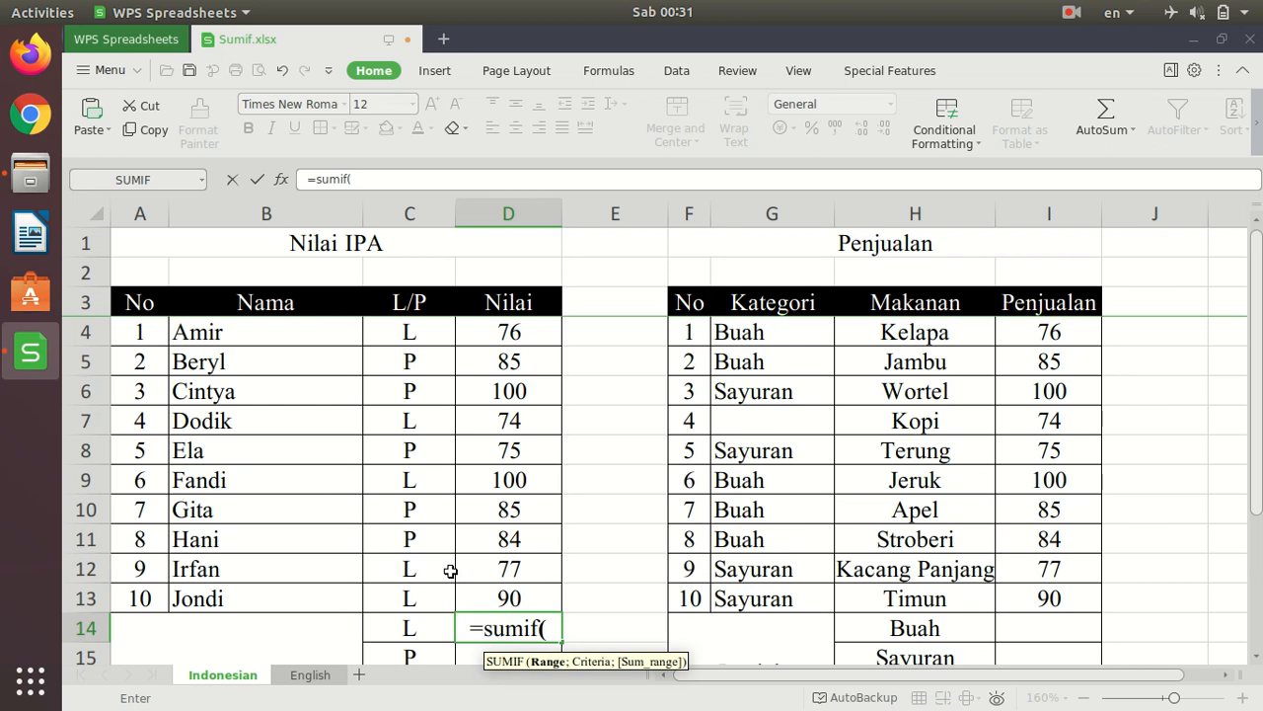
left_click_drag(419, 334, 439, 600)
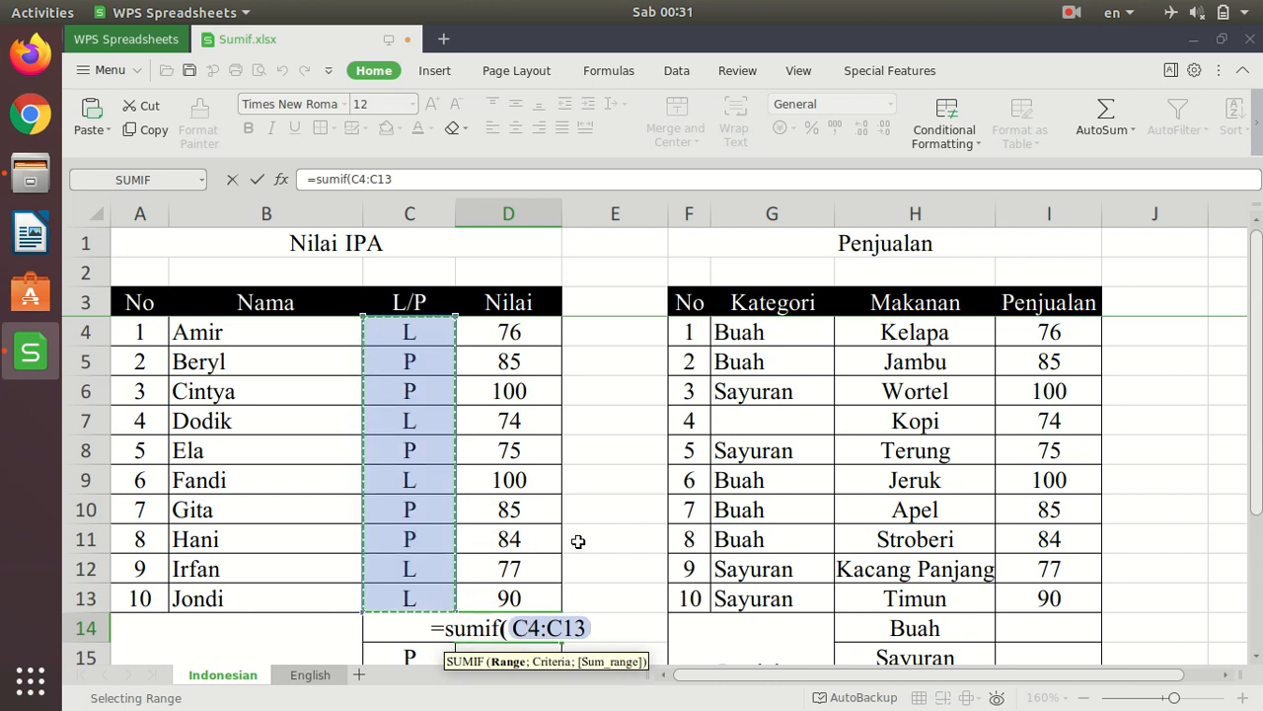
type(";")
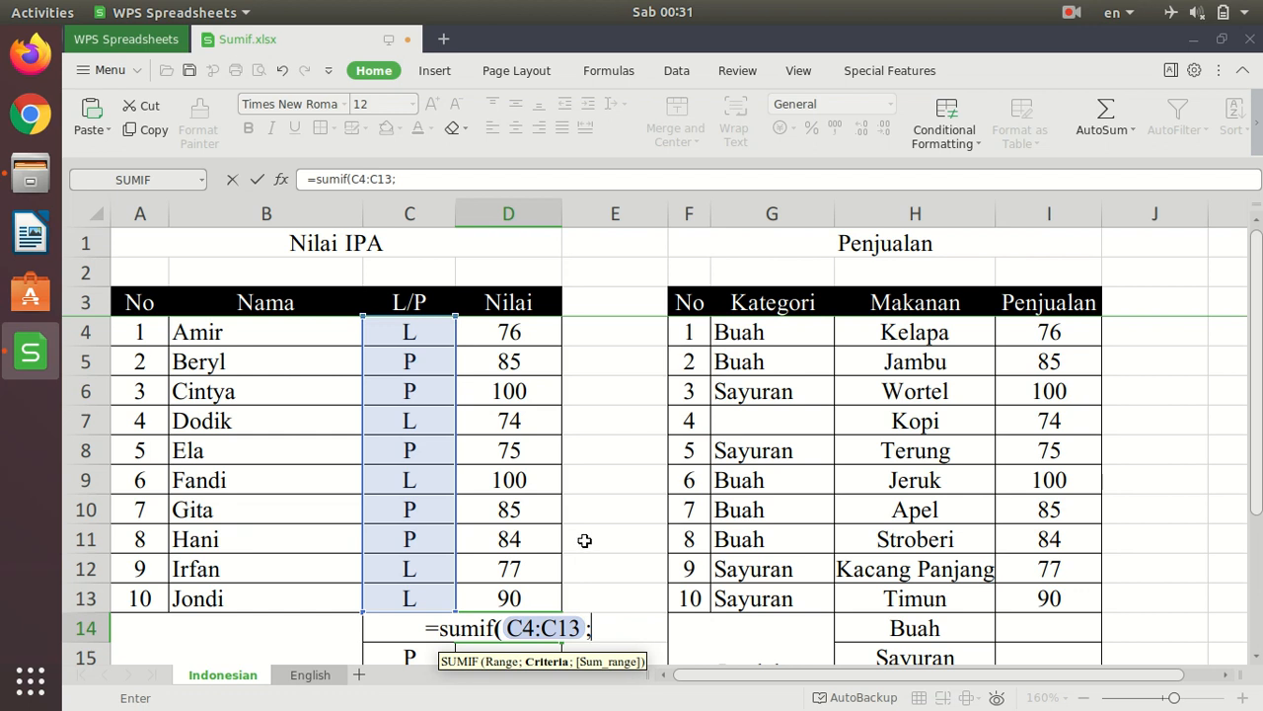
type("\"L\"")
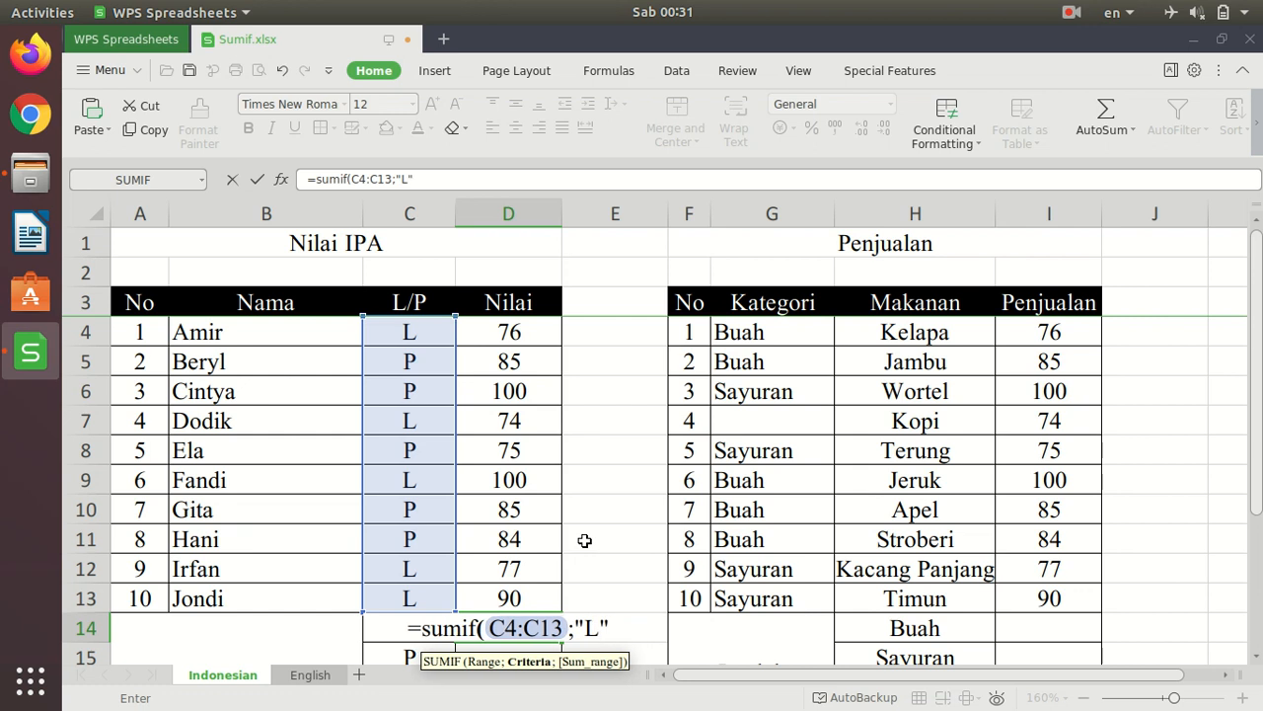
type(";")
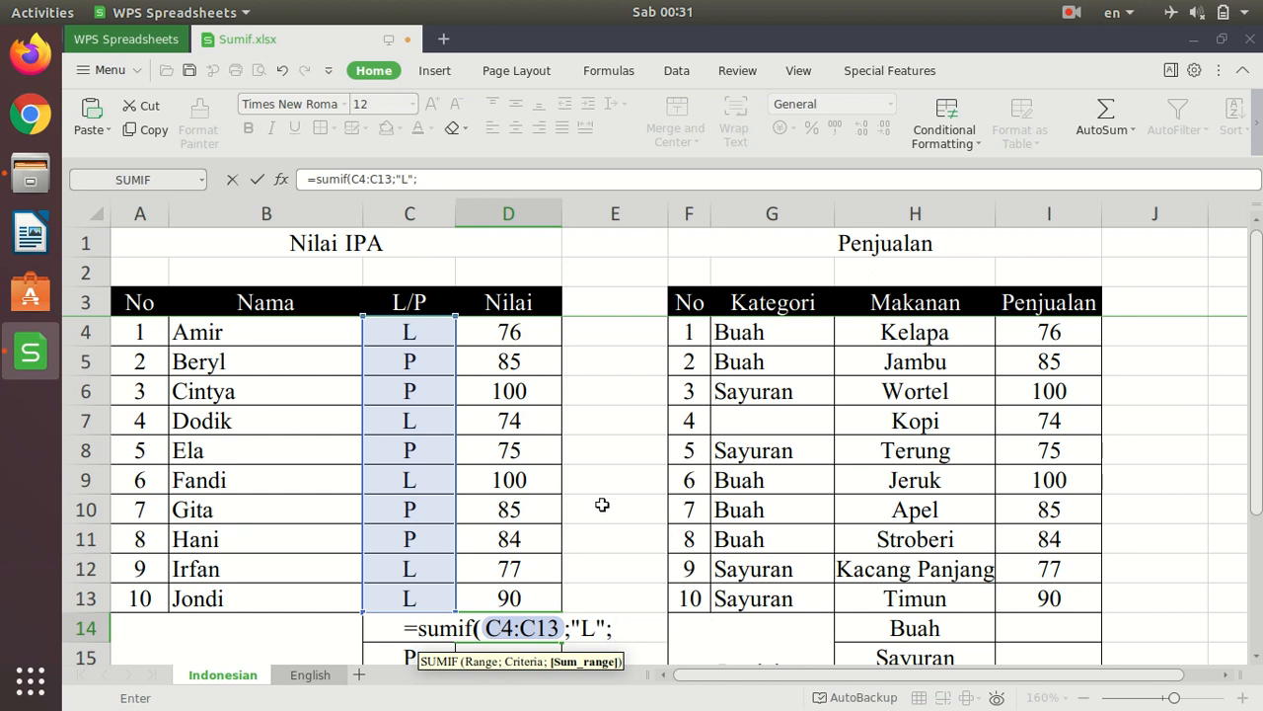
left_click_drag(513, 340, 509, 602)
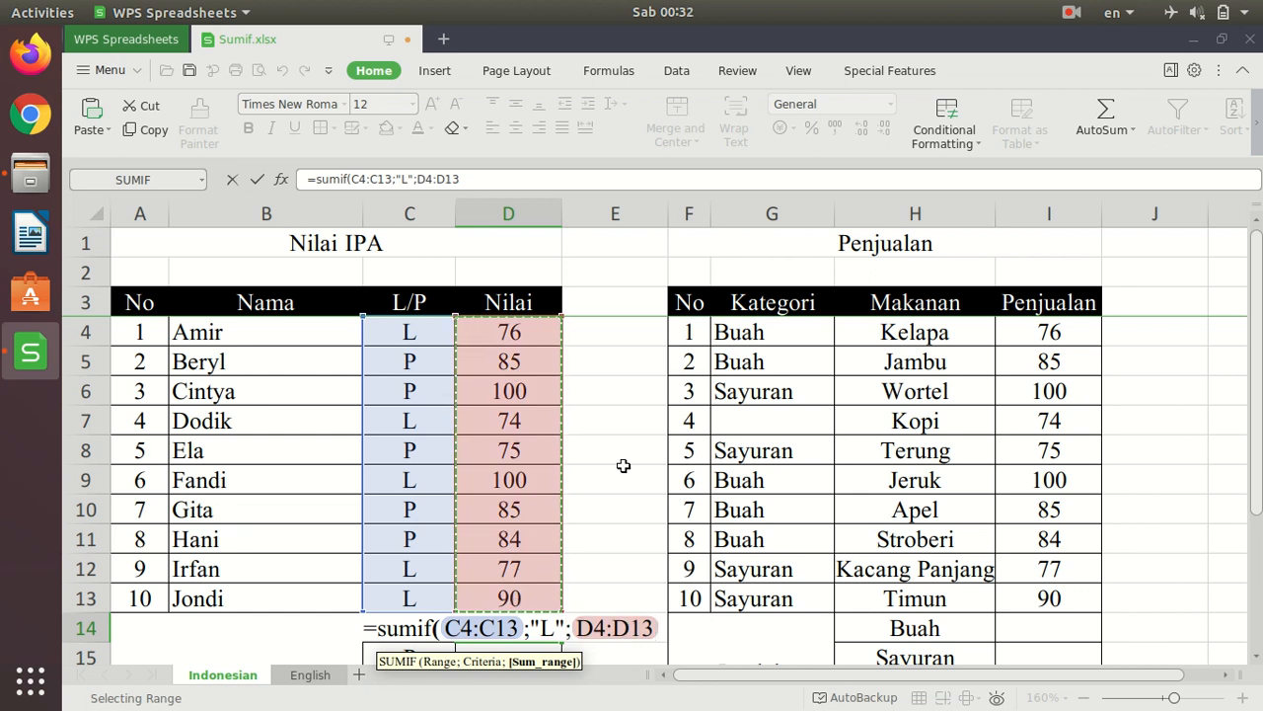
type(")")
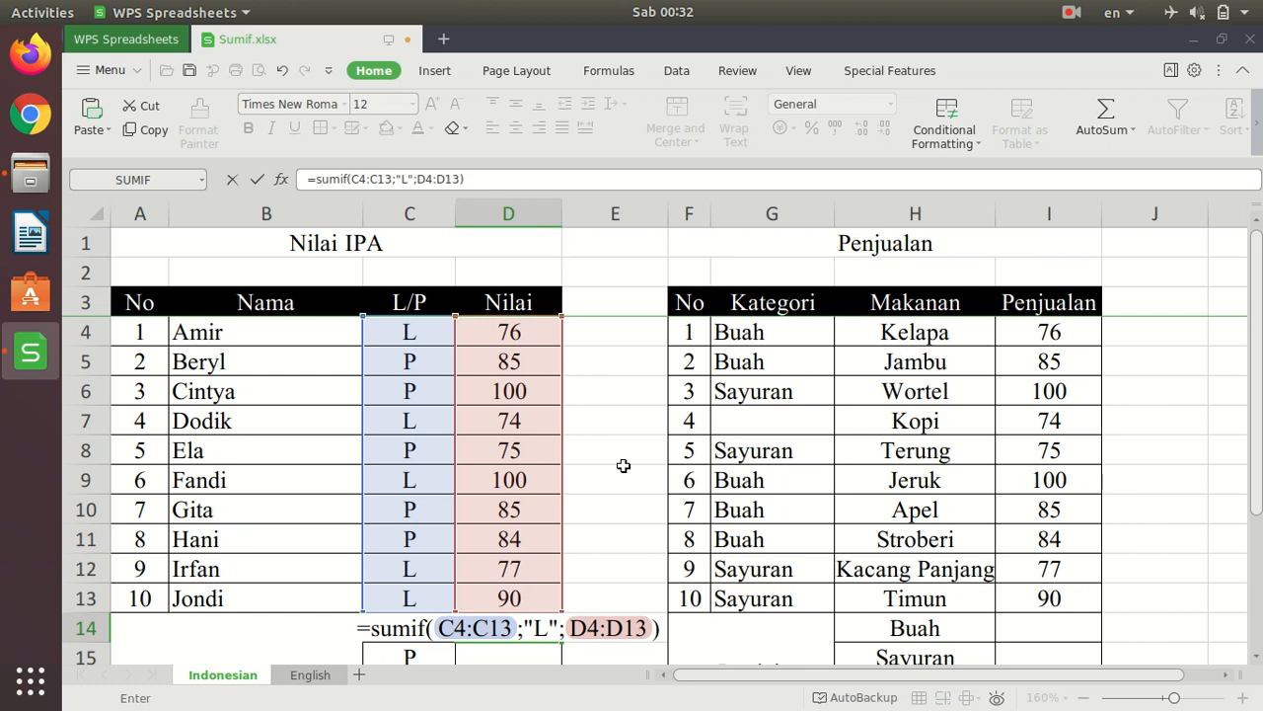
key("Return")
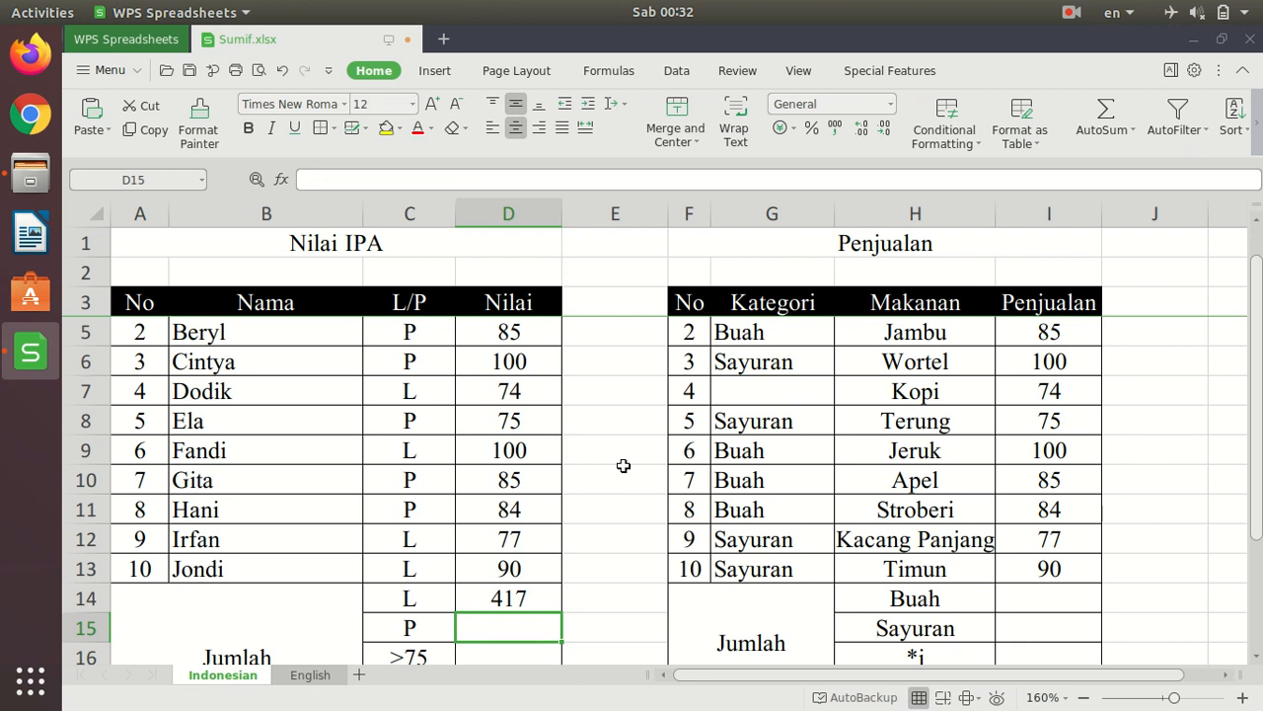
- Cross-check the L total with =D4+D7+D9+D12+D13 in E14, and clear that check cell
left_click(627, 601)
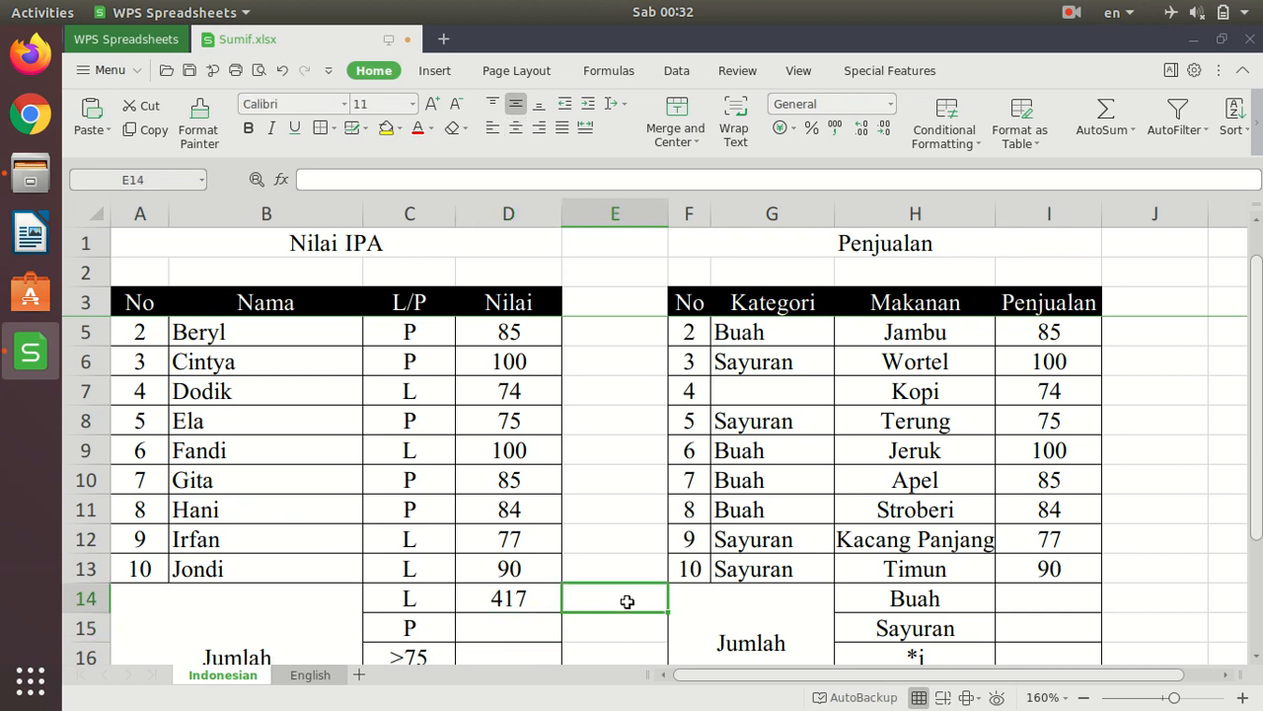
type("=")
scroll(627, 601, "up", 1)
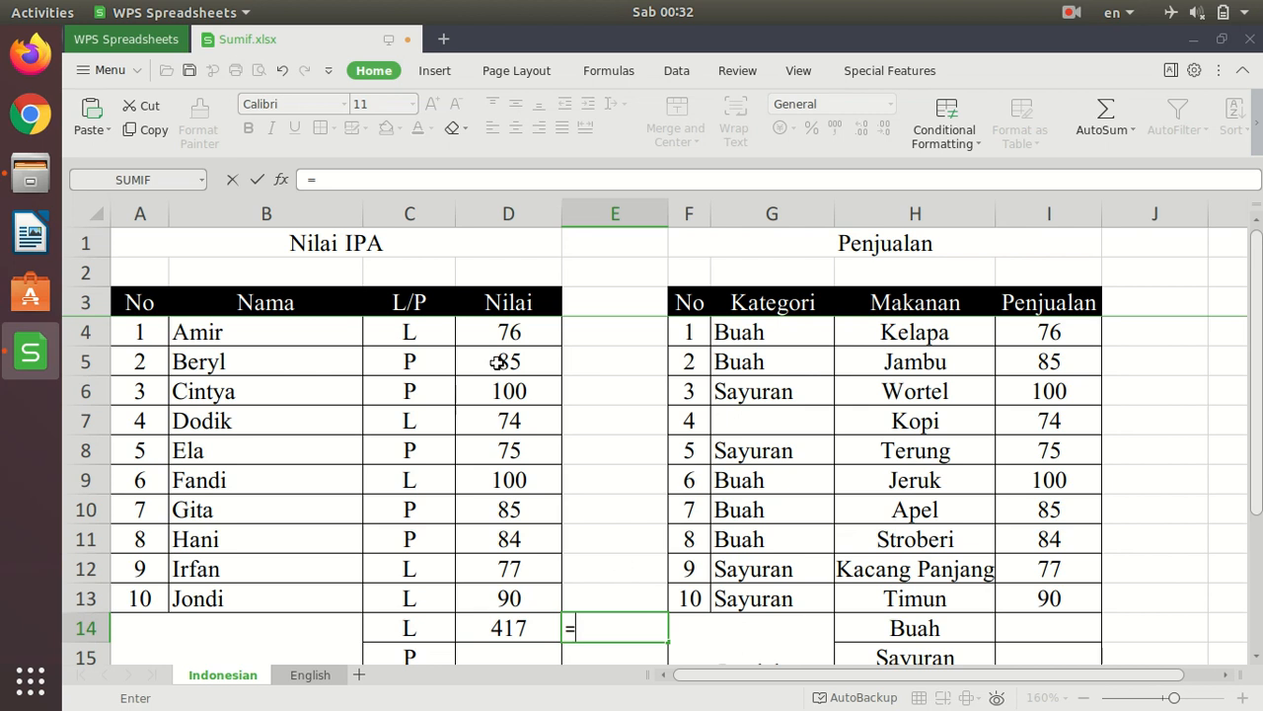
left_click(513, 334)
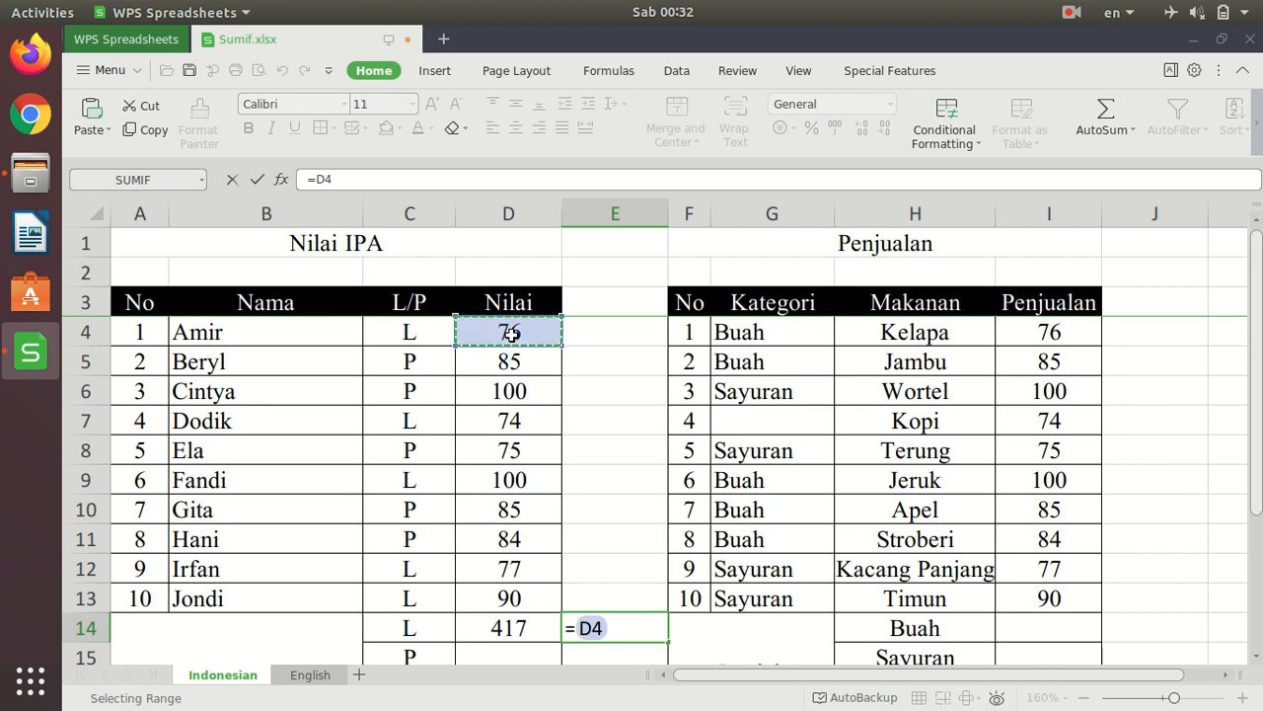
type("+")
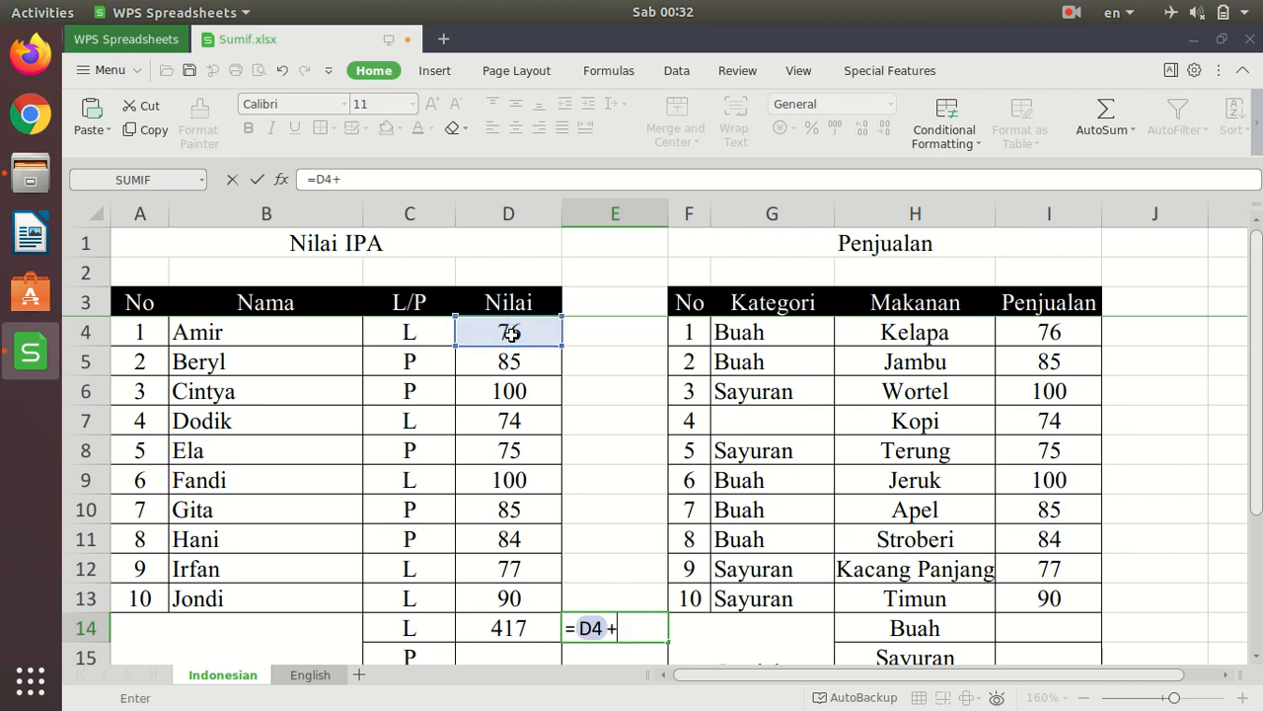
left_click(520, 425)
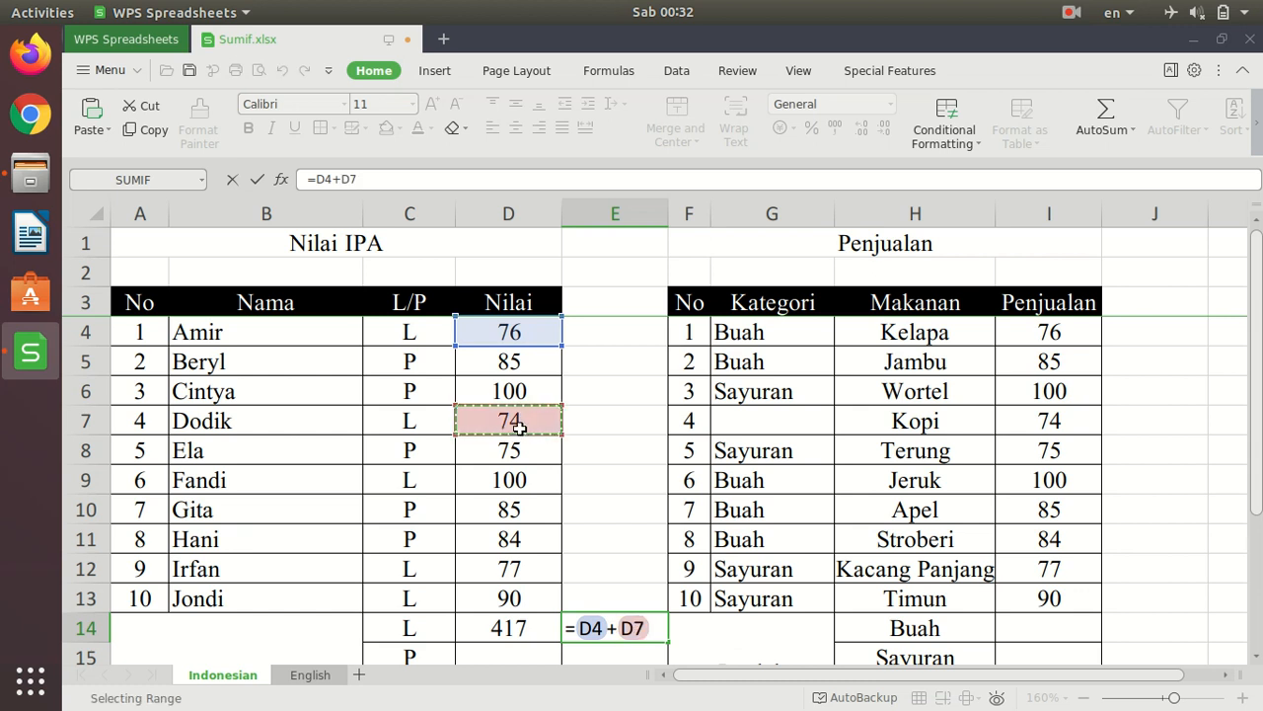
type("+")
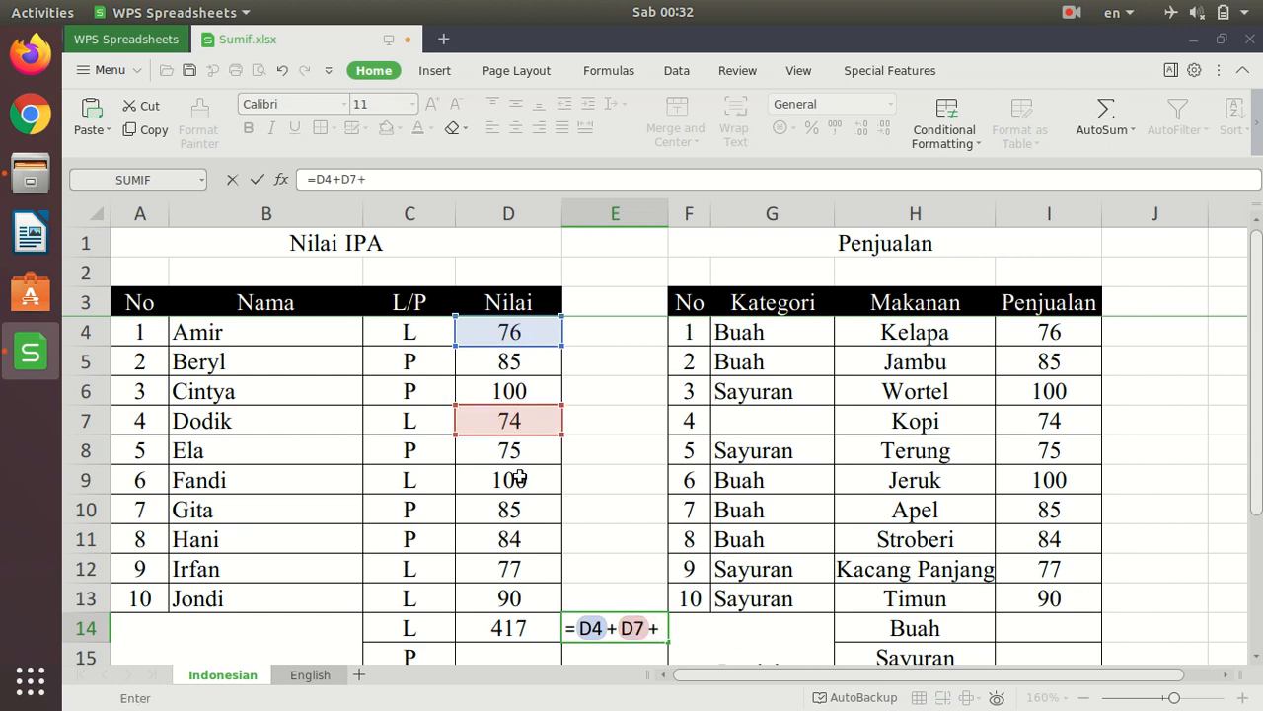
left_click(520, 480)
type("+")
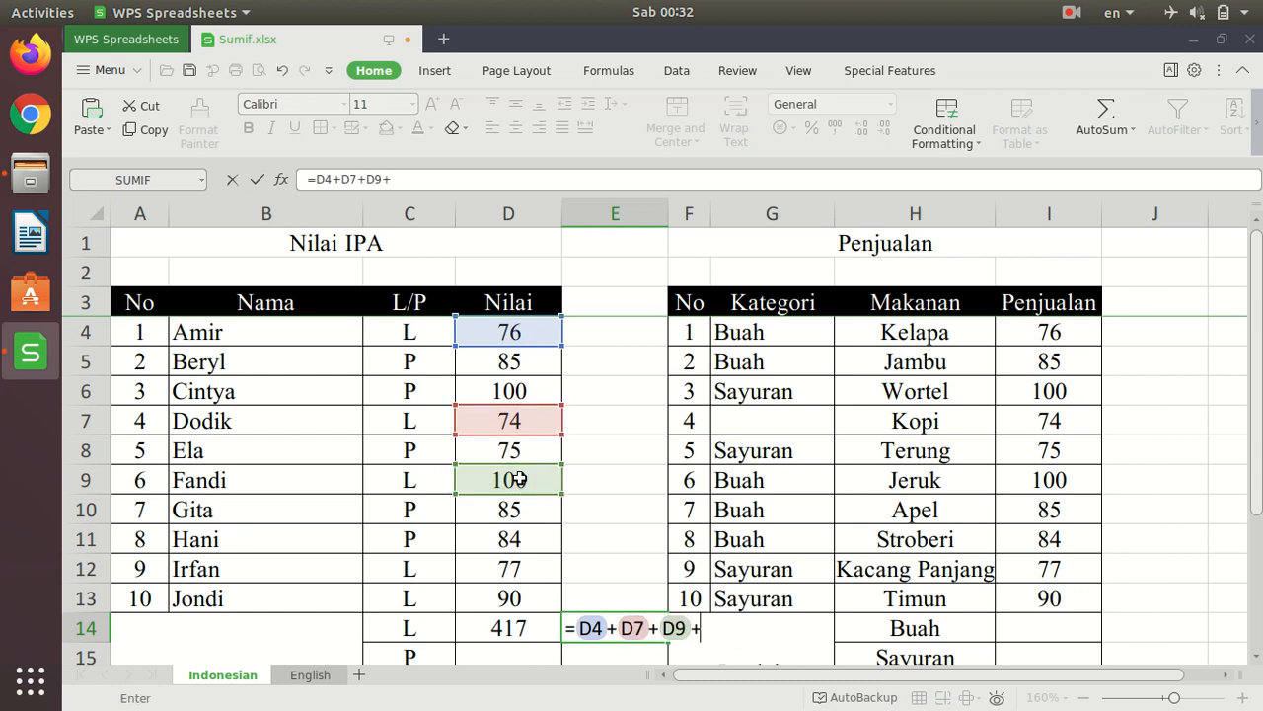
left_click(517, 566)
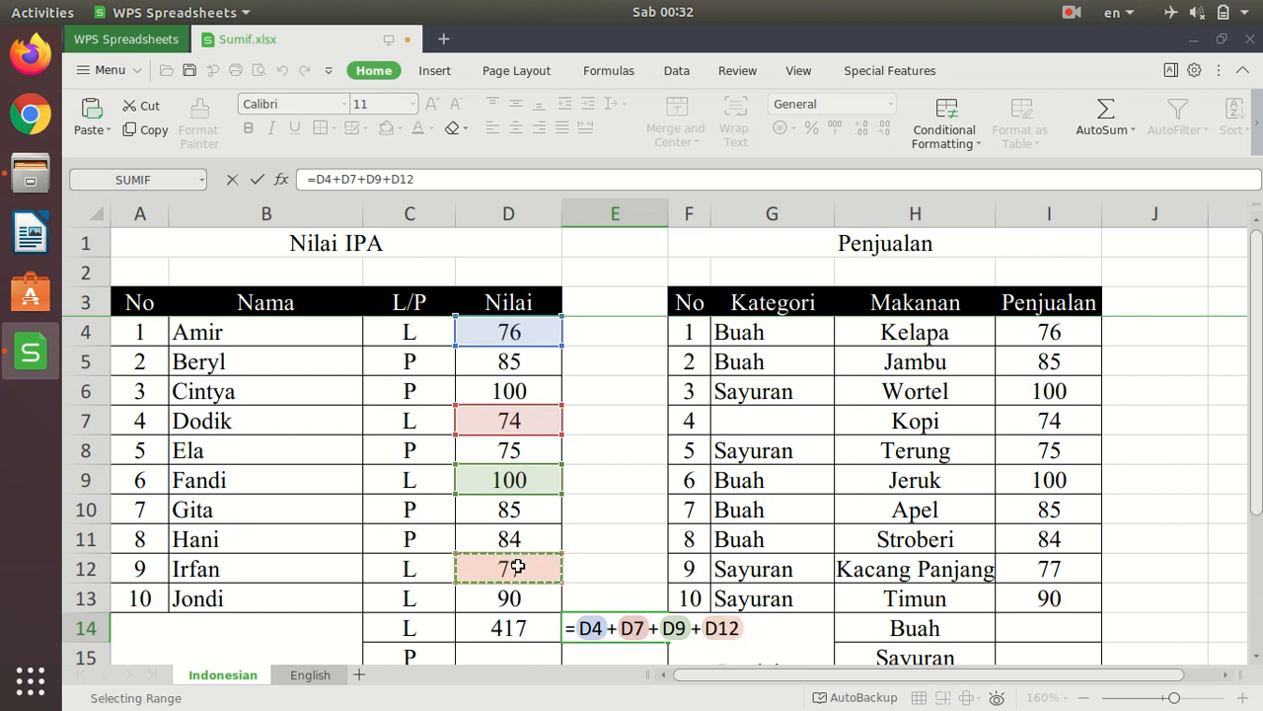
type("+")
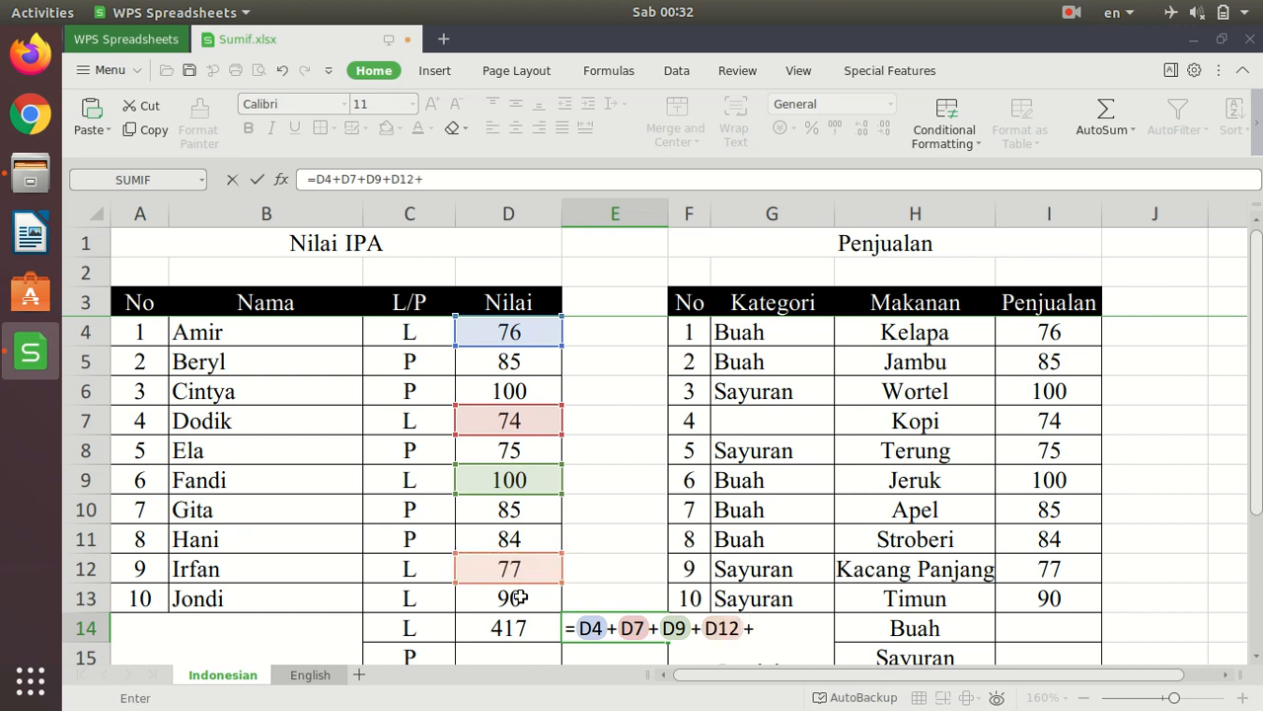
left_click(521, 598)
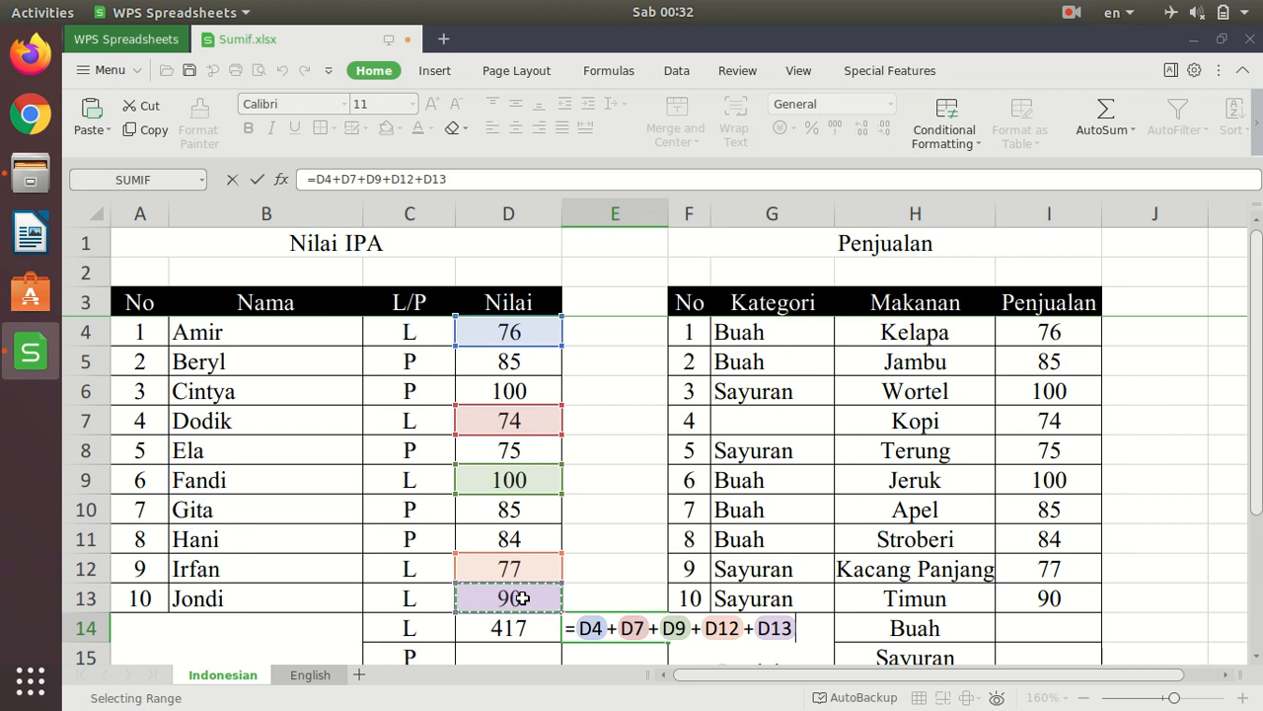
key("Return")
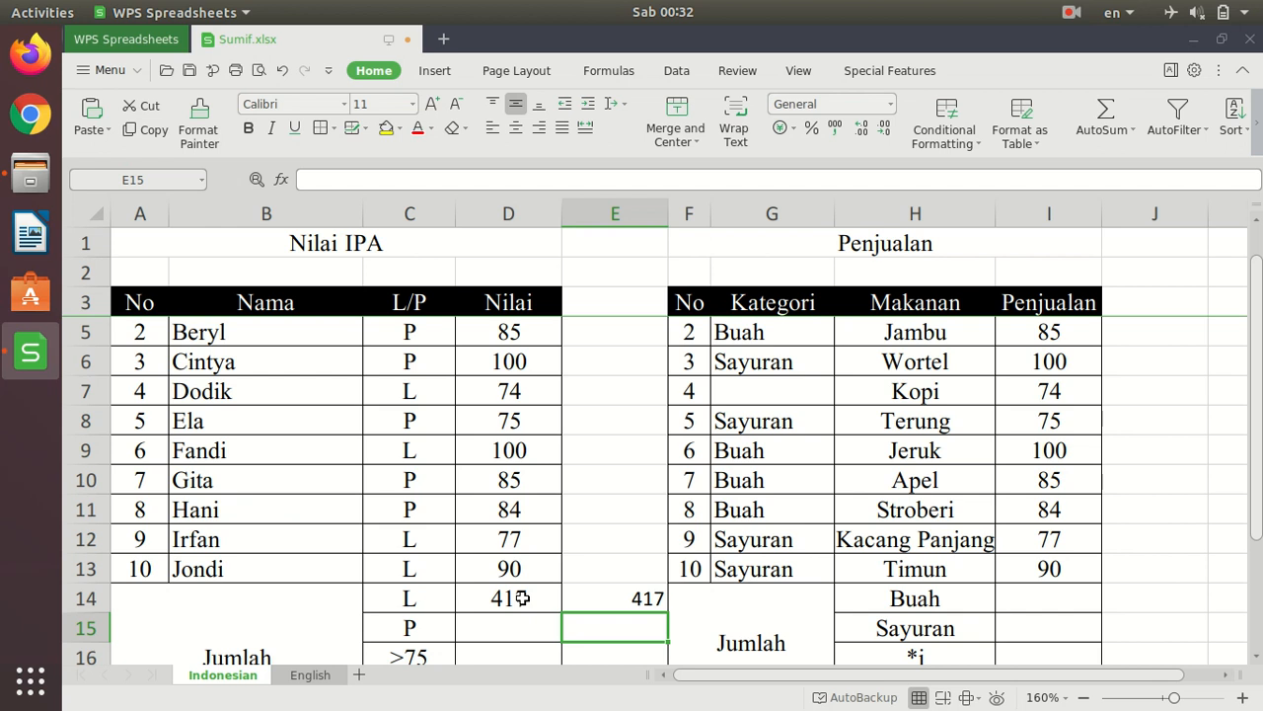
key("Up")
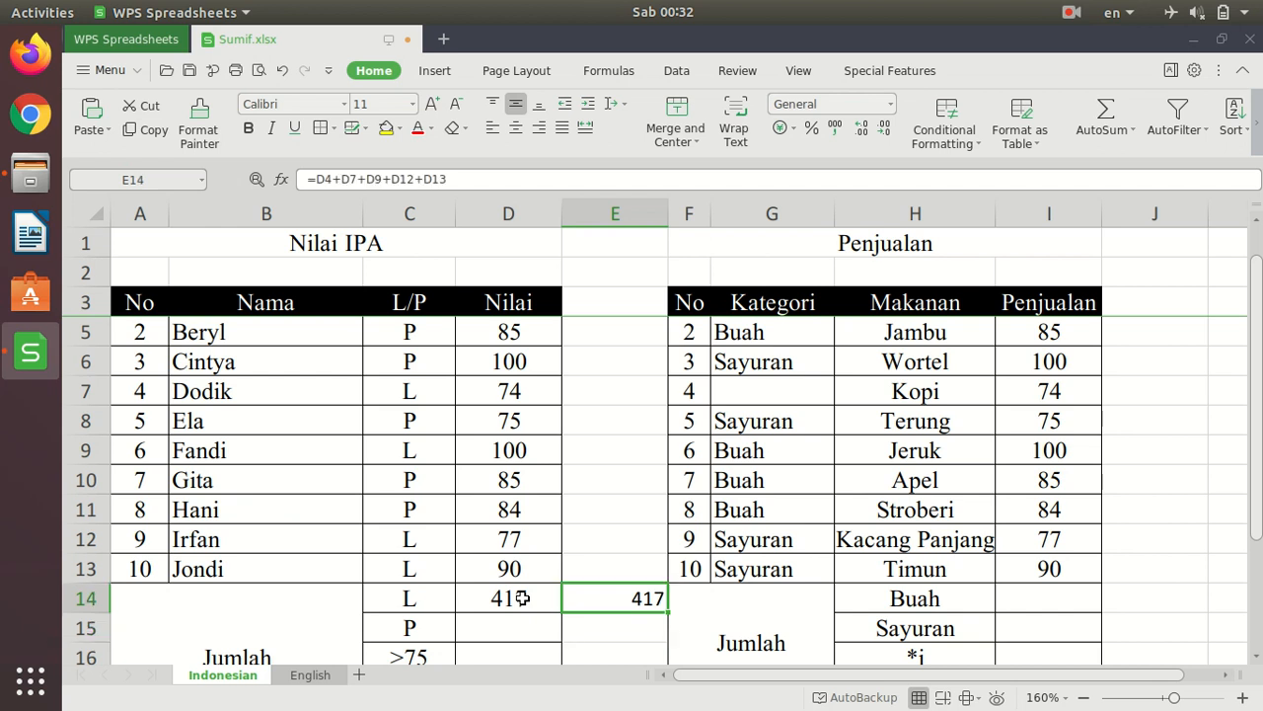
key("Delete")
- Enter =SUMIF(C4:C13;"P";D4:D13) in D15 to total the Nilai scores for P
key("Down")
key("Left")
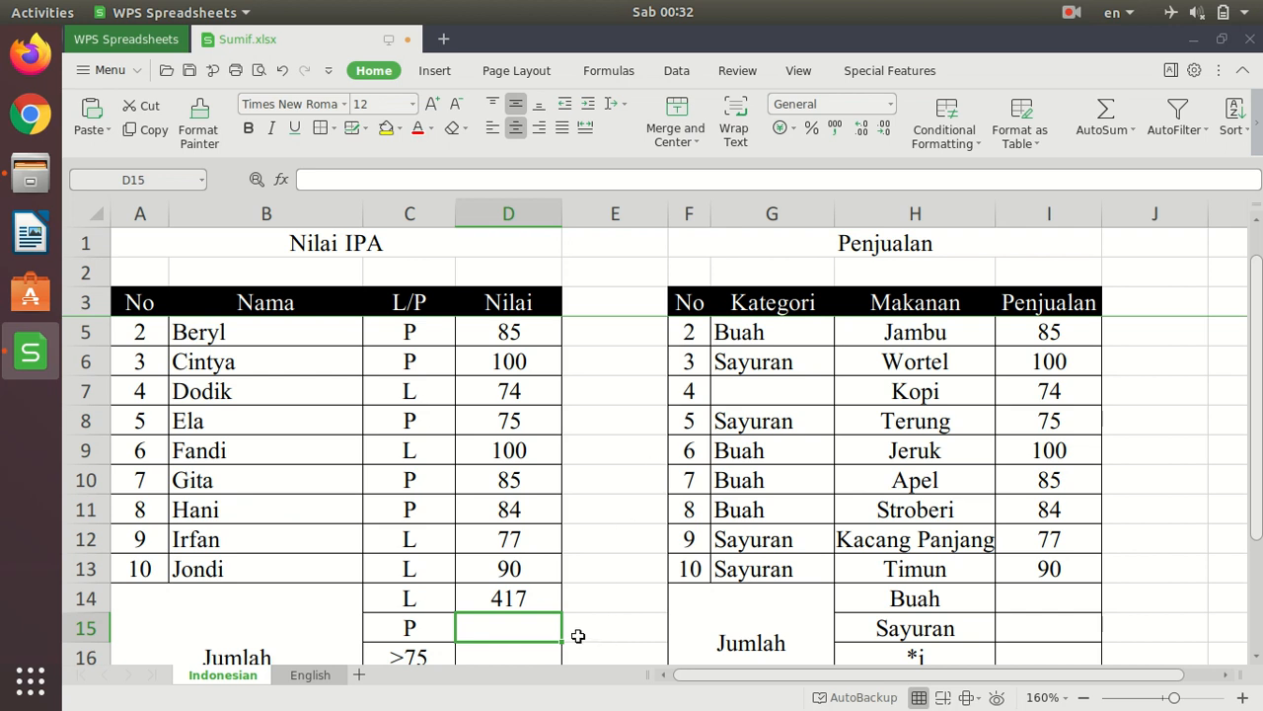
type("=sumif(")
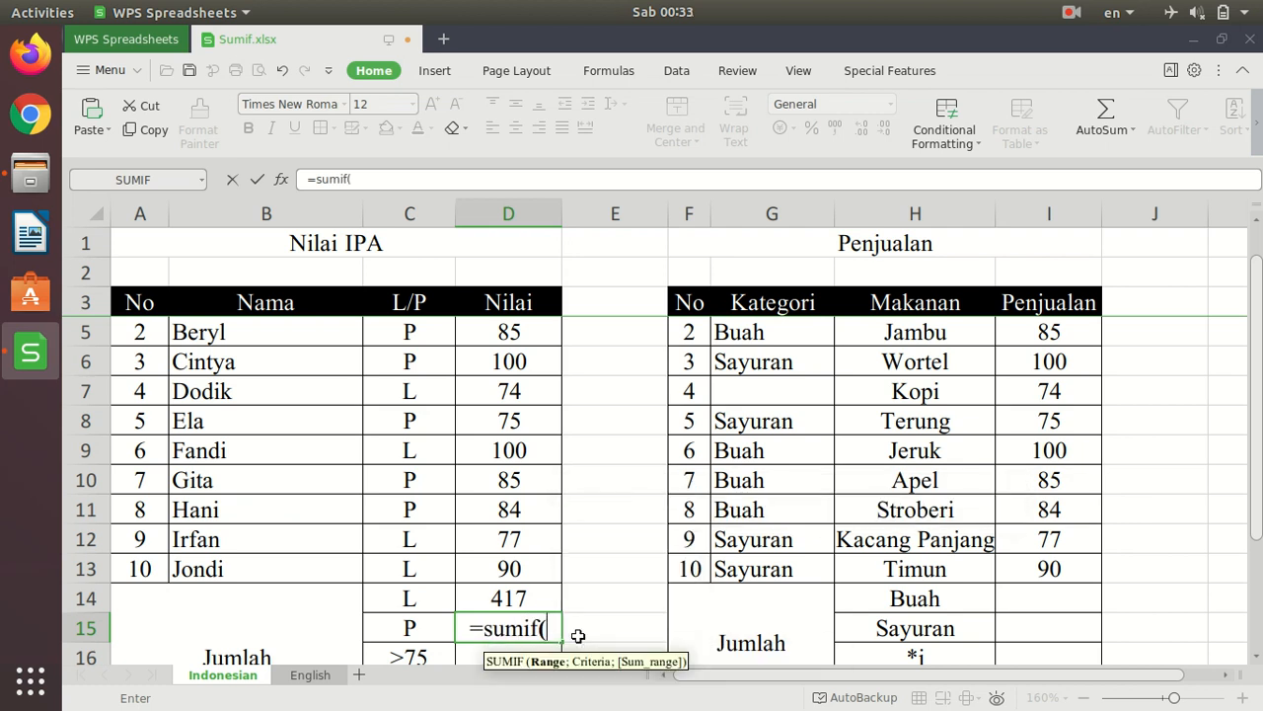
scroll(430, 355, "up", 1)
left_click_drag(414, 332, 392, 596)
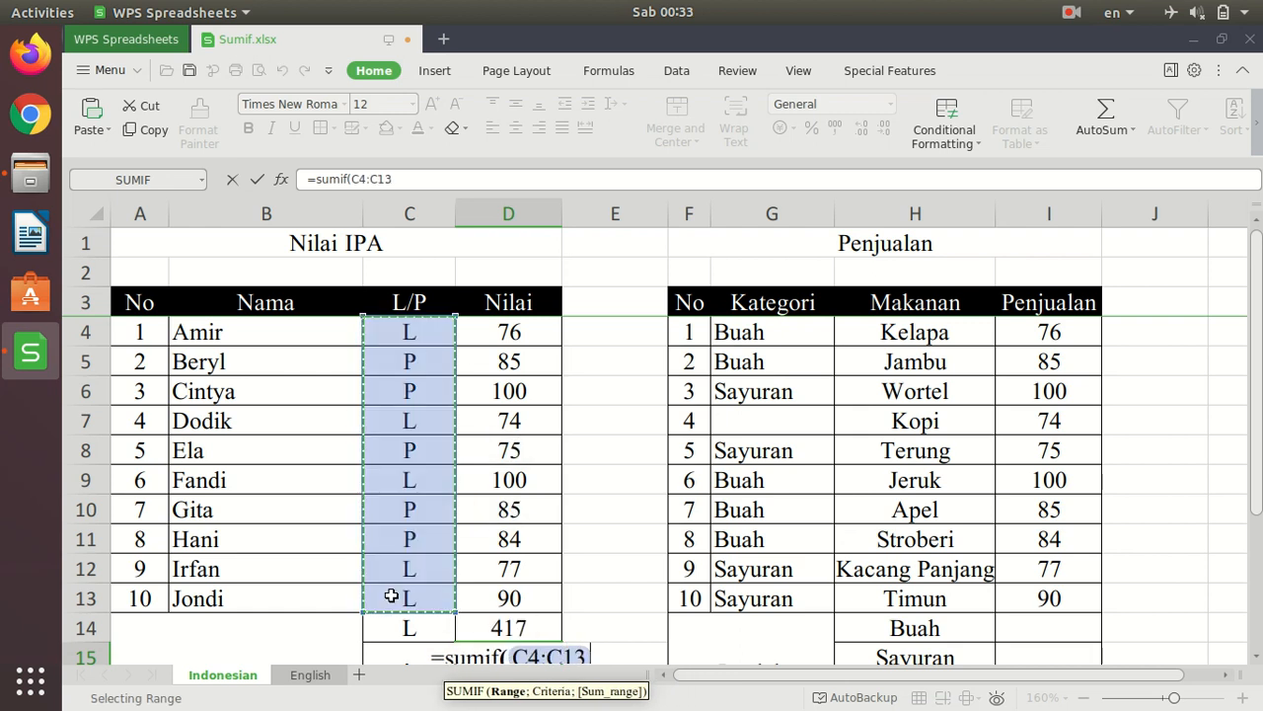
type(";\"")
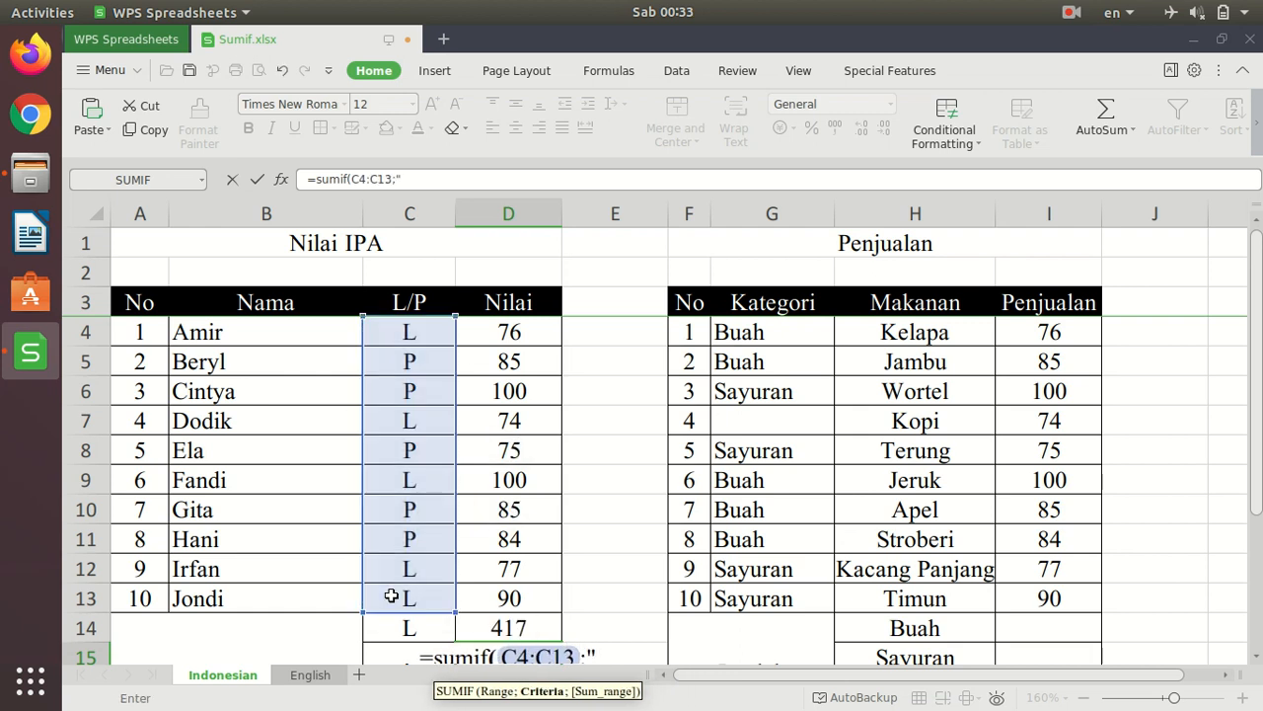
type("P")
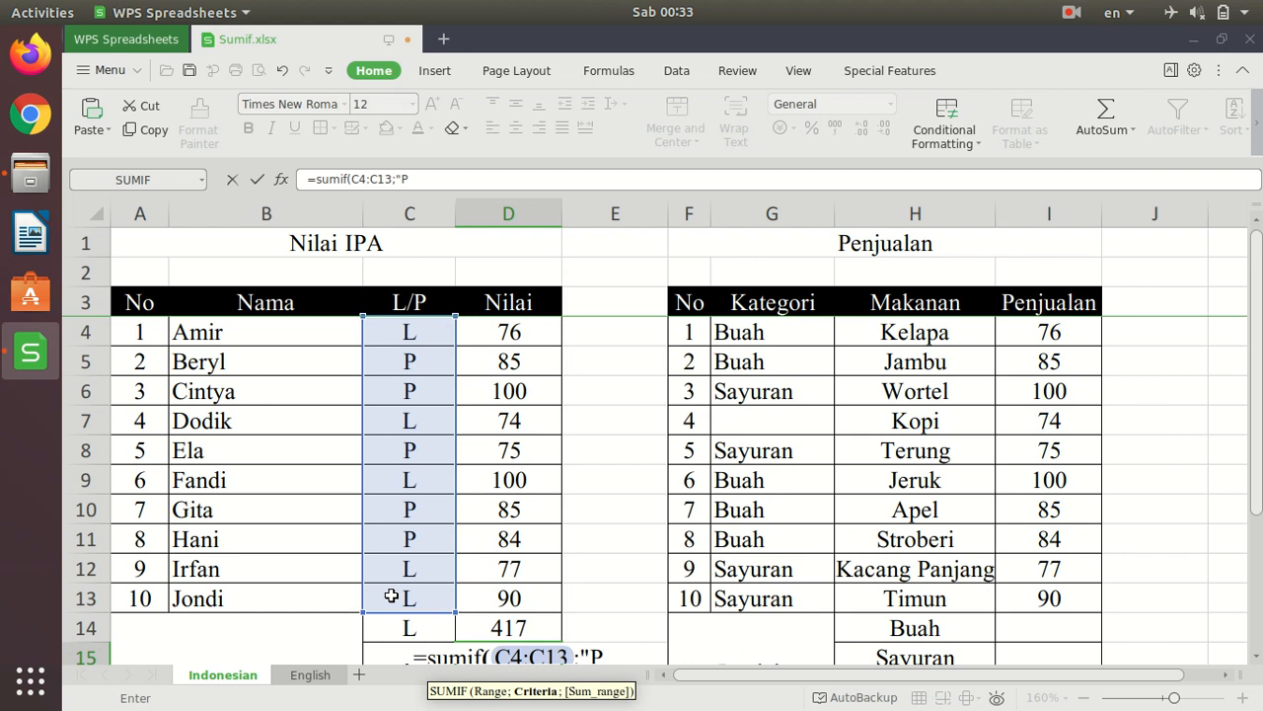
type("\";")
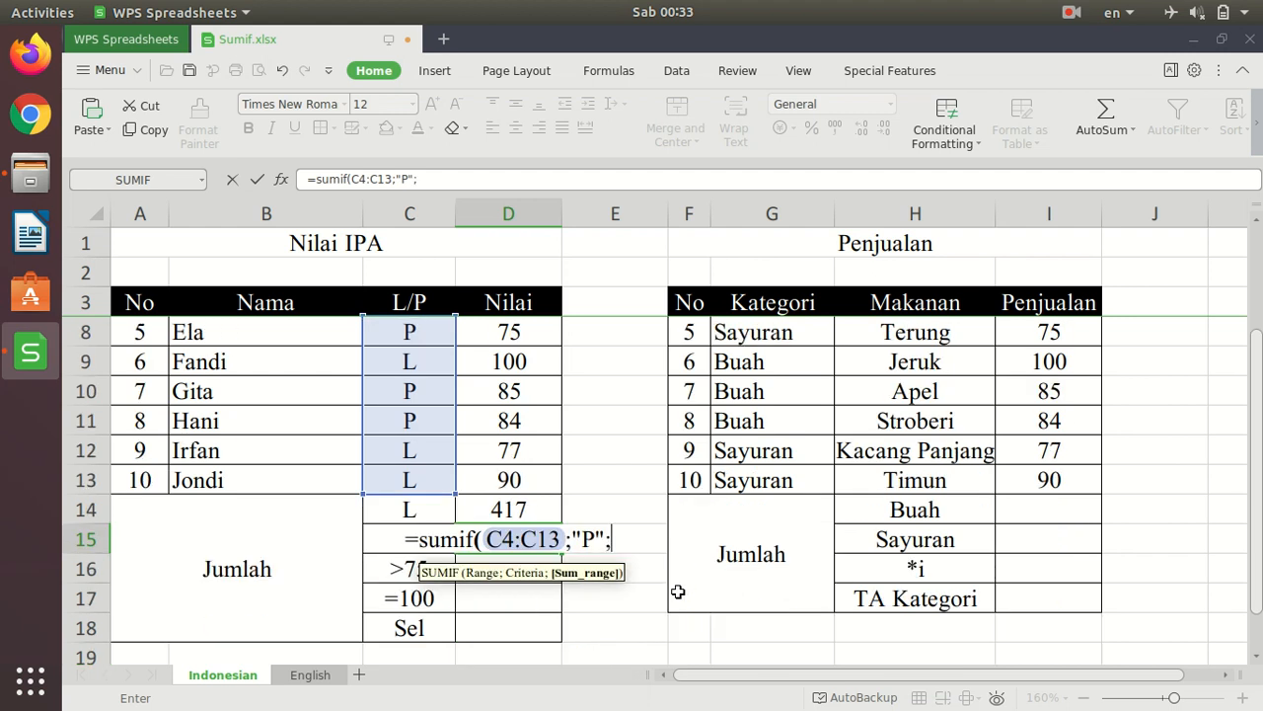
scroll(680, 592, "down", 2)
scroll(606, 550, "up", 2)
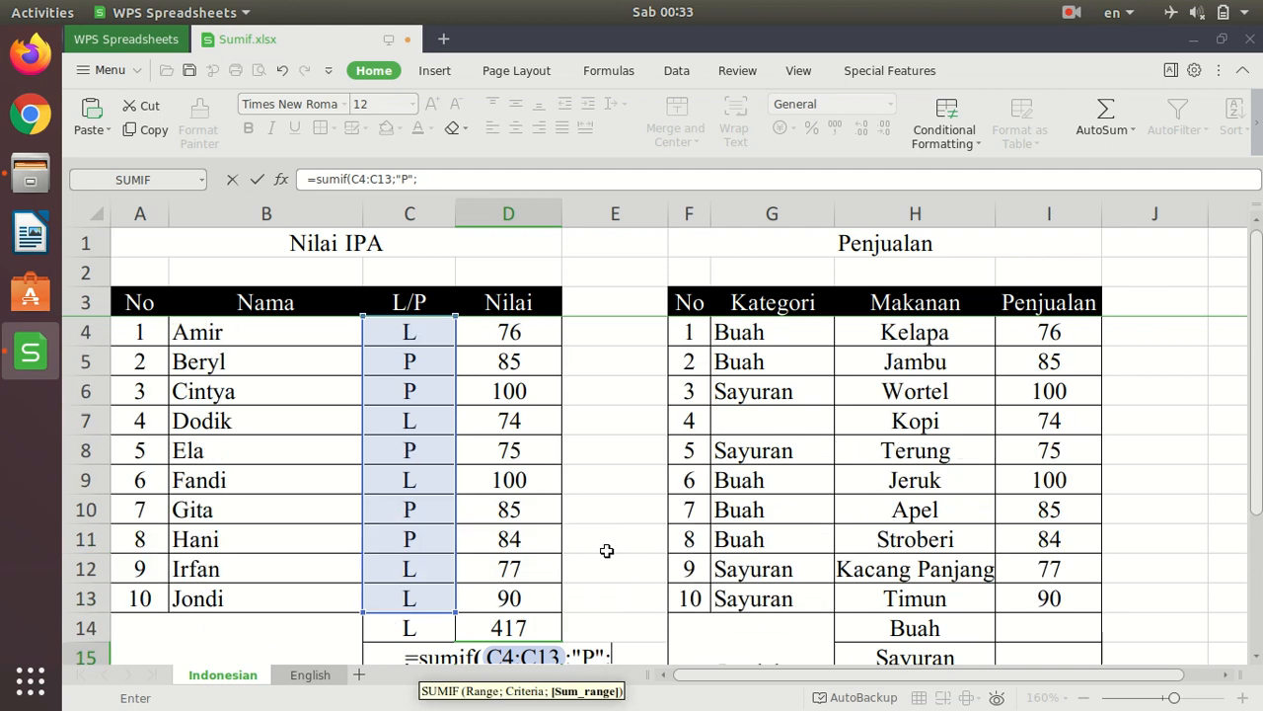
left_click_drag(519, 336, 531, 598)
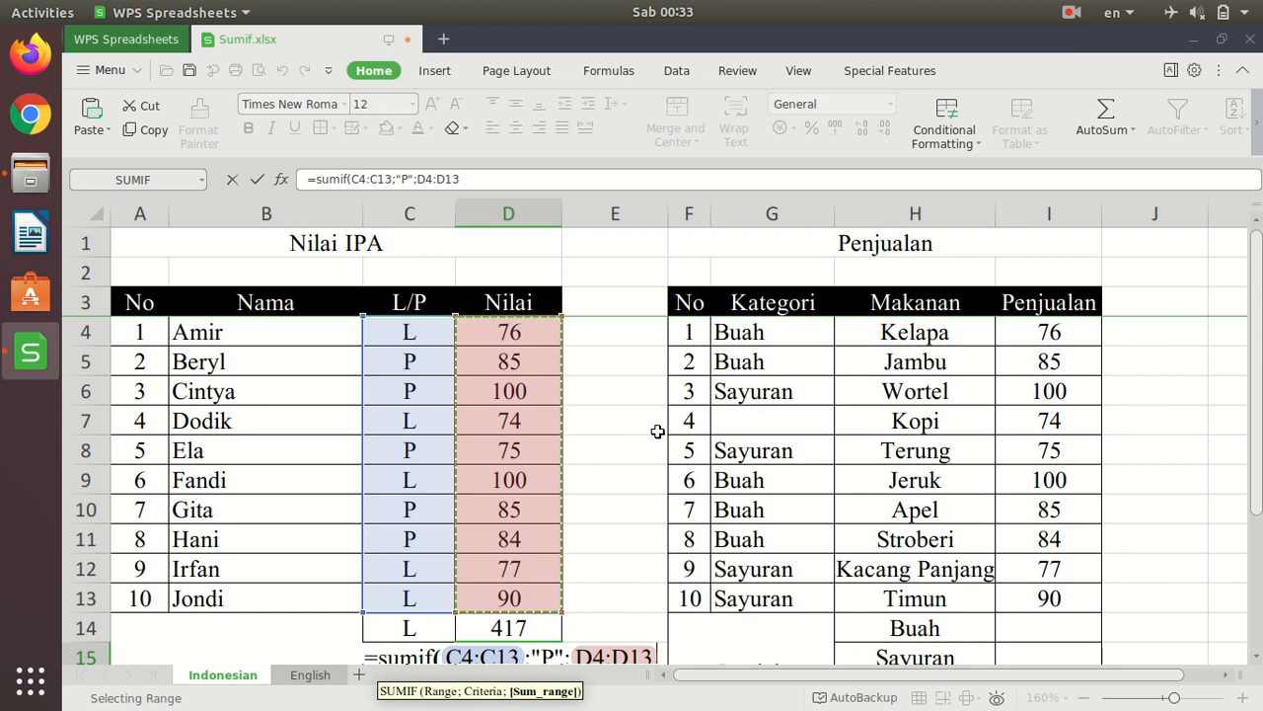
type(")")
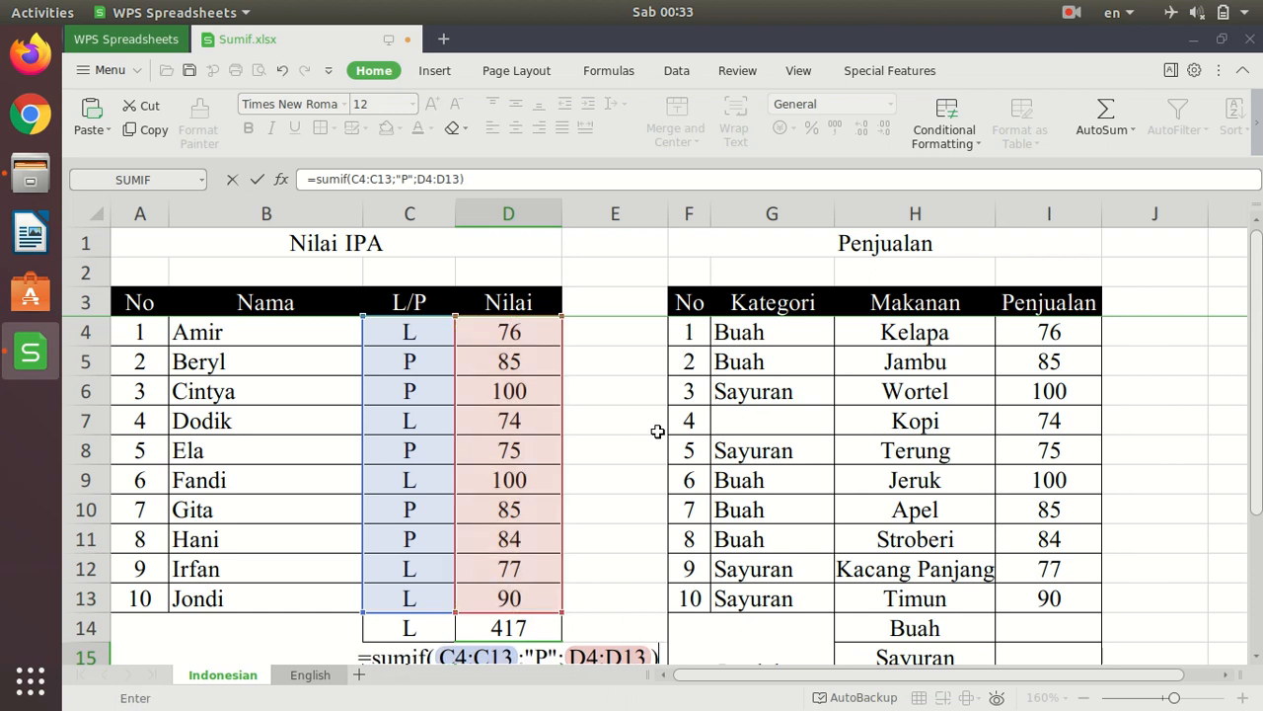
key("Return")
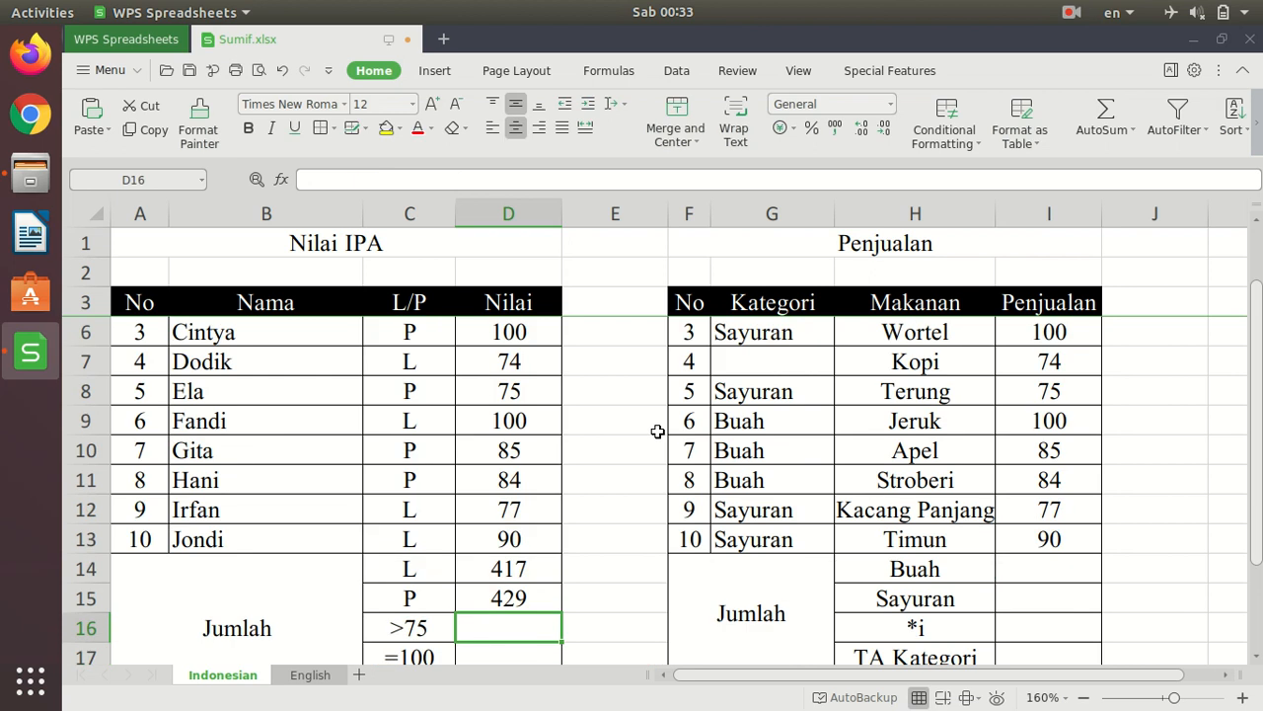
- Copy the text of the SUMIF formula in D14 into E15 with its references intact
key("Up")
key("Up")
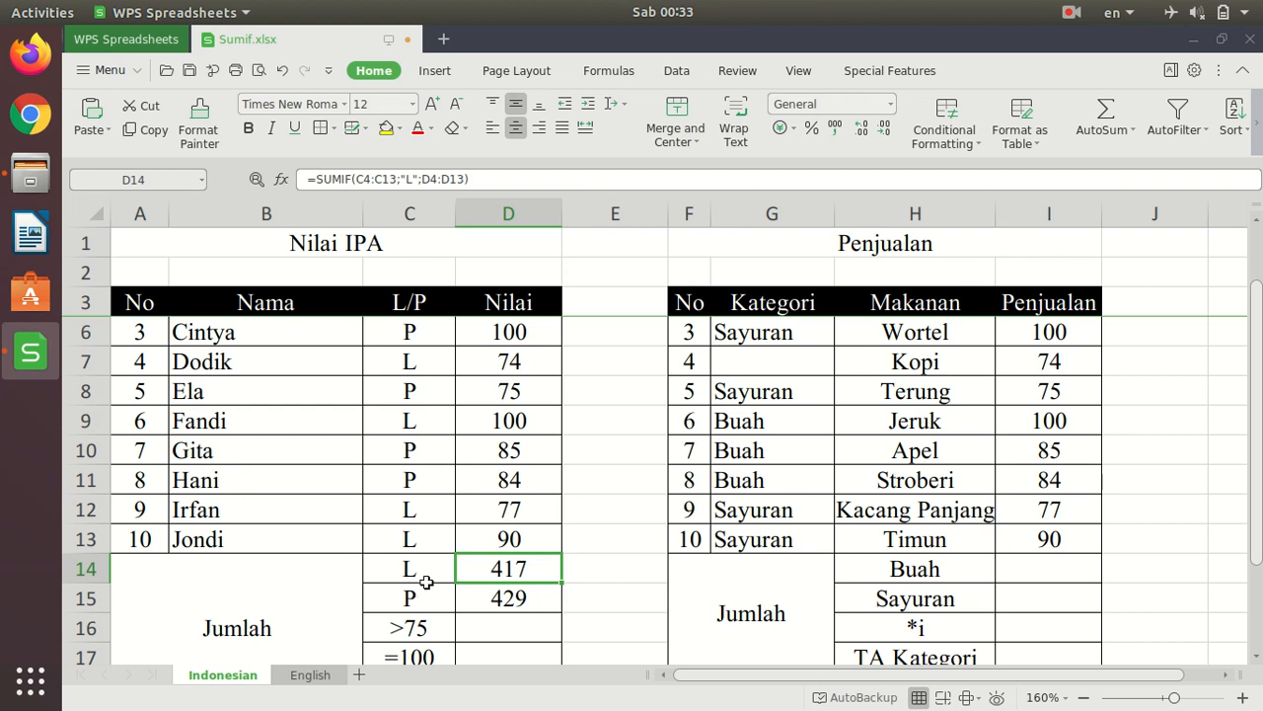
left_click_drag(481, 181, 240, 156)
key("ctrl+c")
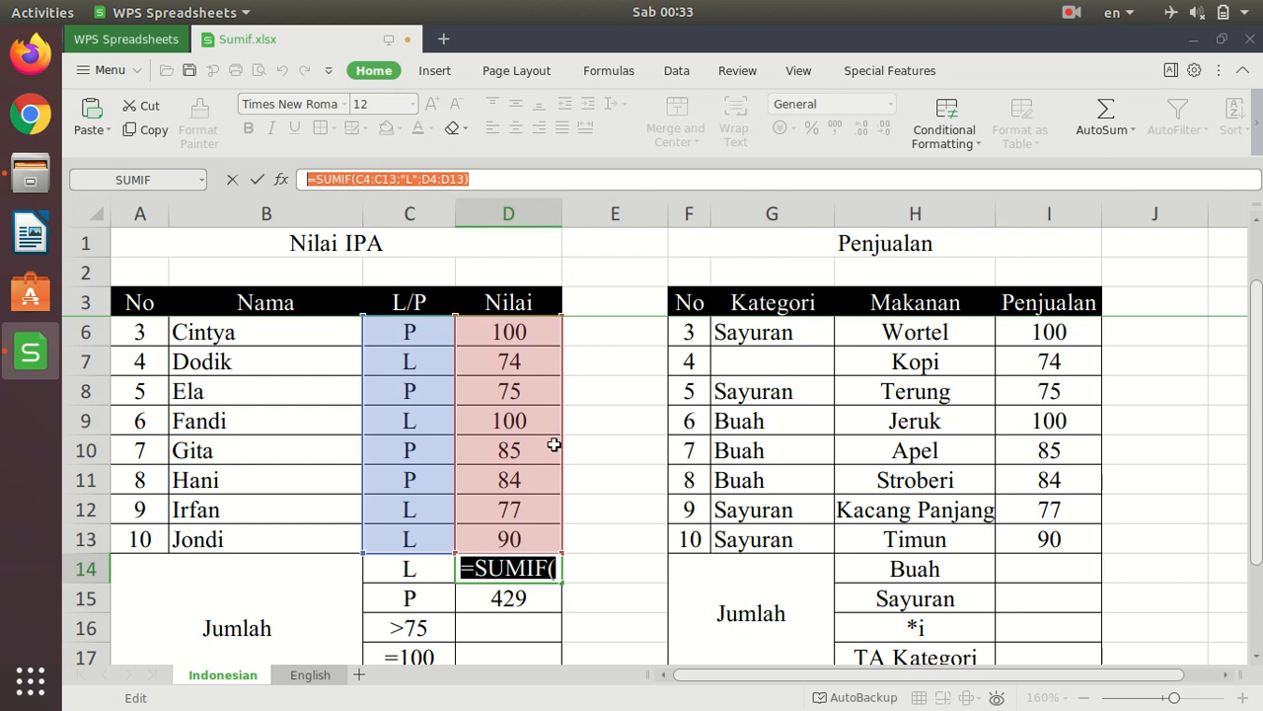
left_click(618, 569)
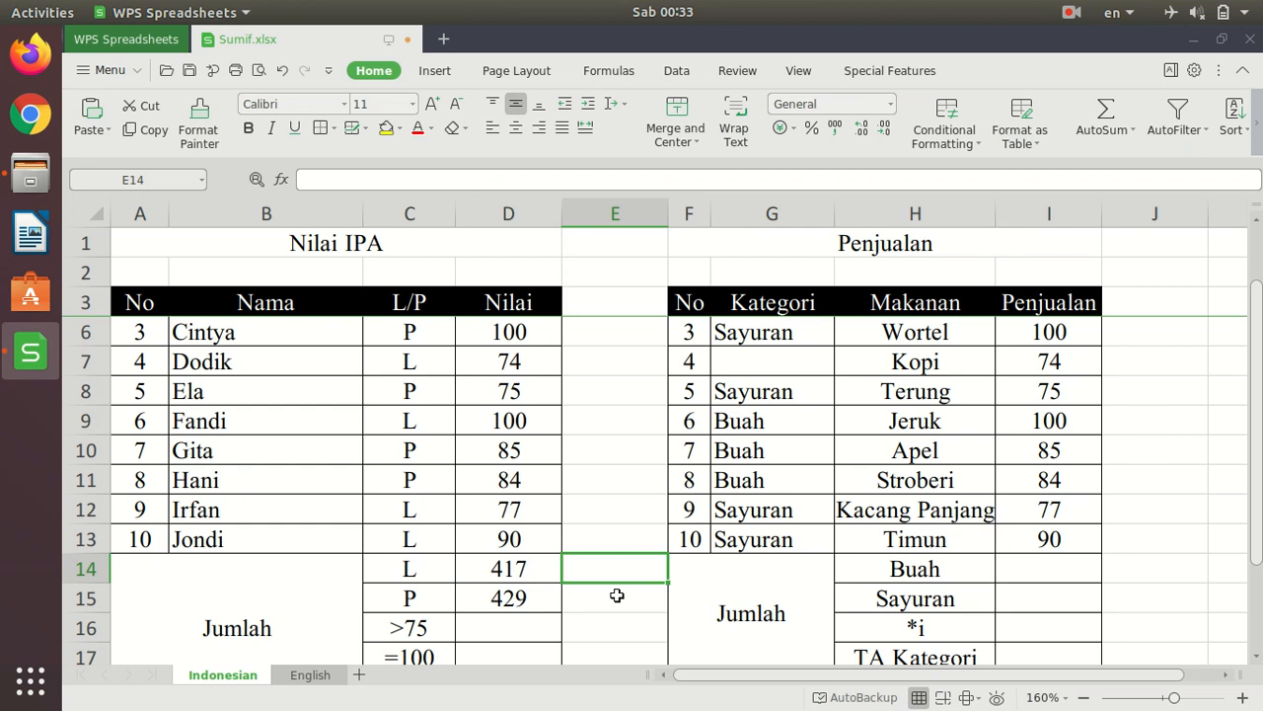
left_click(604, 600)
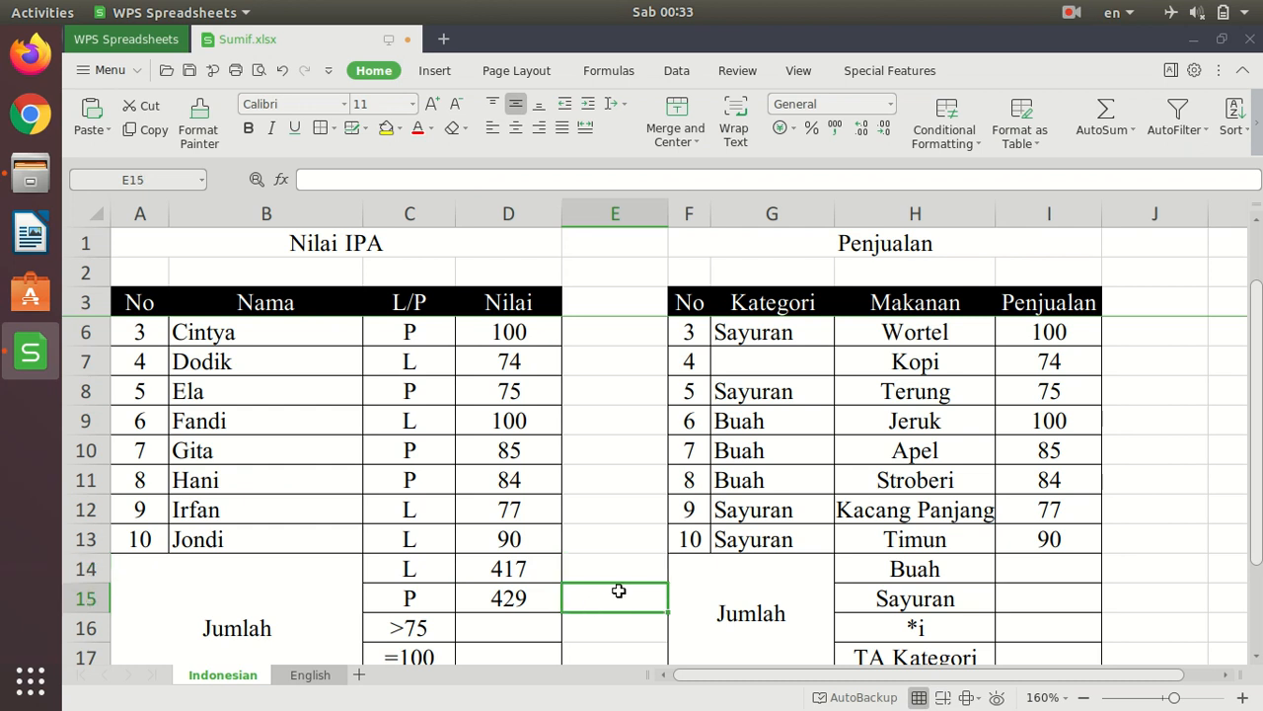
left_click(391, 177)
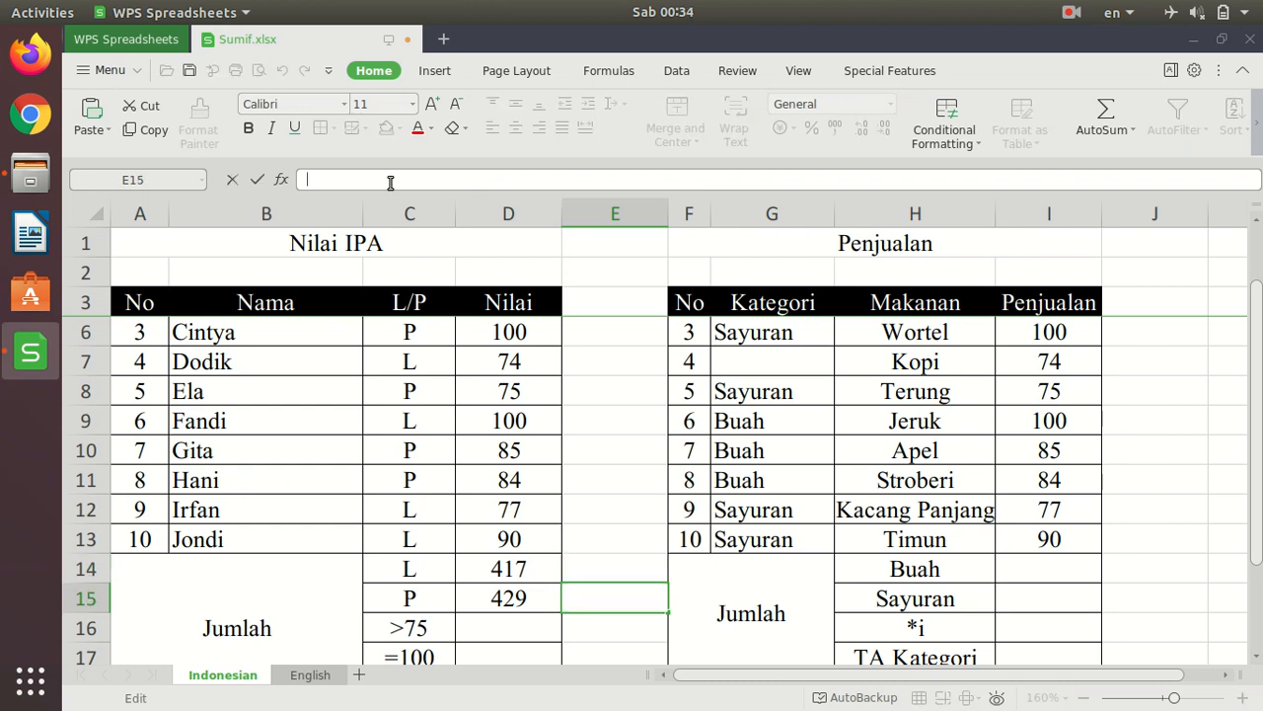
left_click(92, 111)
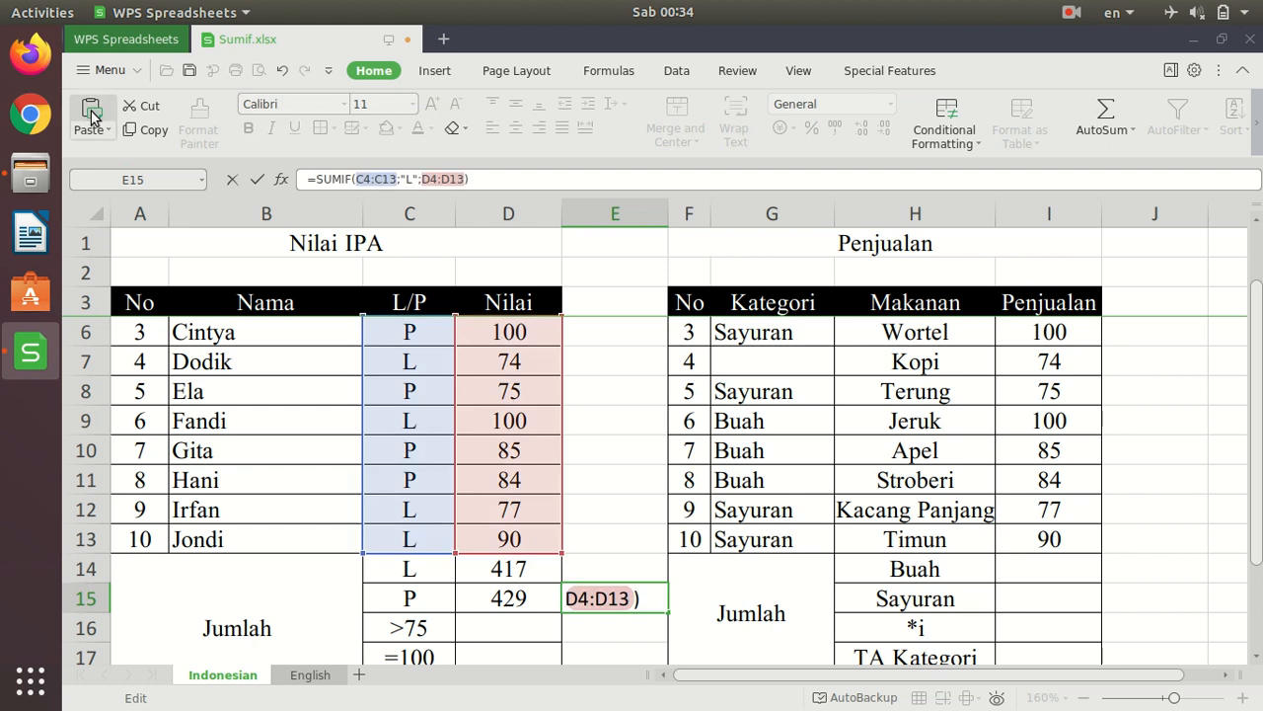
- Change the criterion in the E15 formula to "P" to compare it with D15, and clear E15
left_click(414, 183)
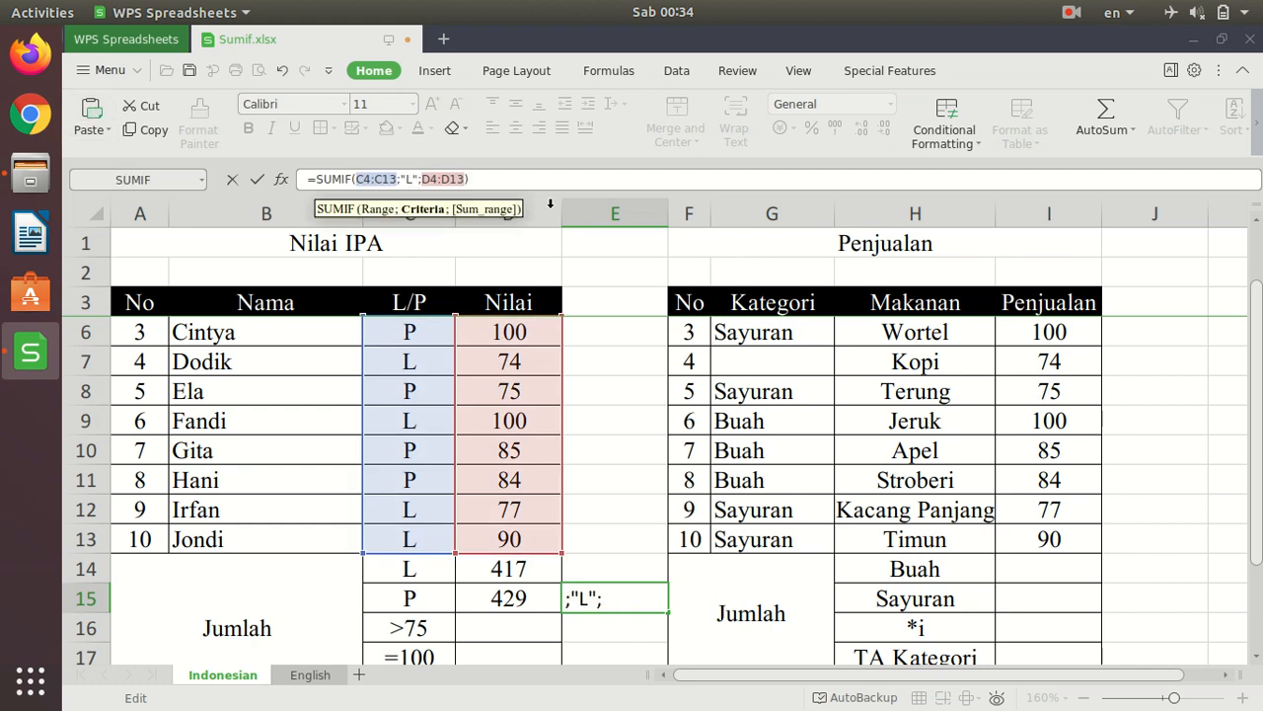
key("BackSpace")
type("P")
key("Return")
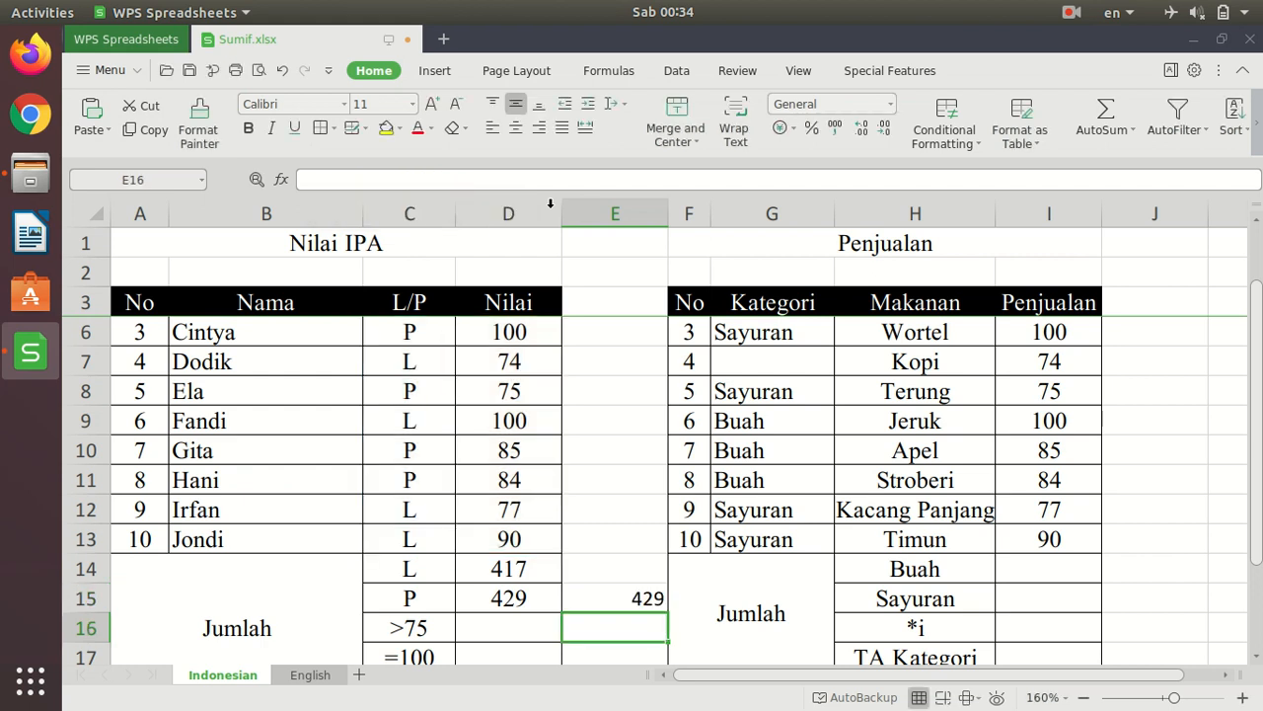
key("Up")
key("Delete")
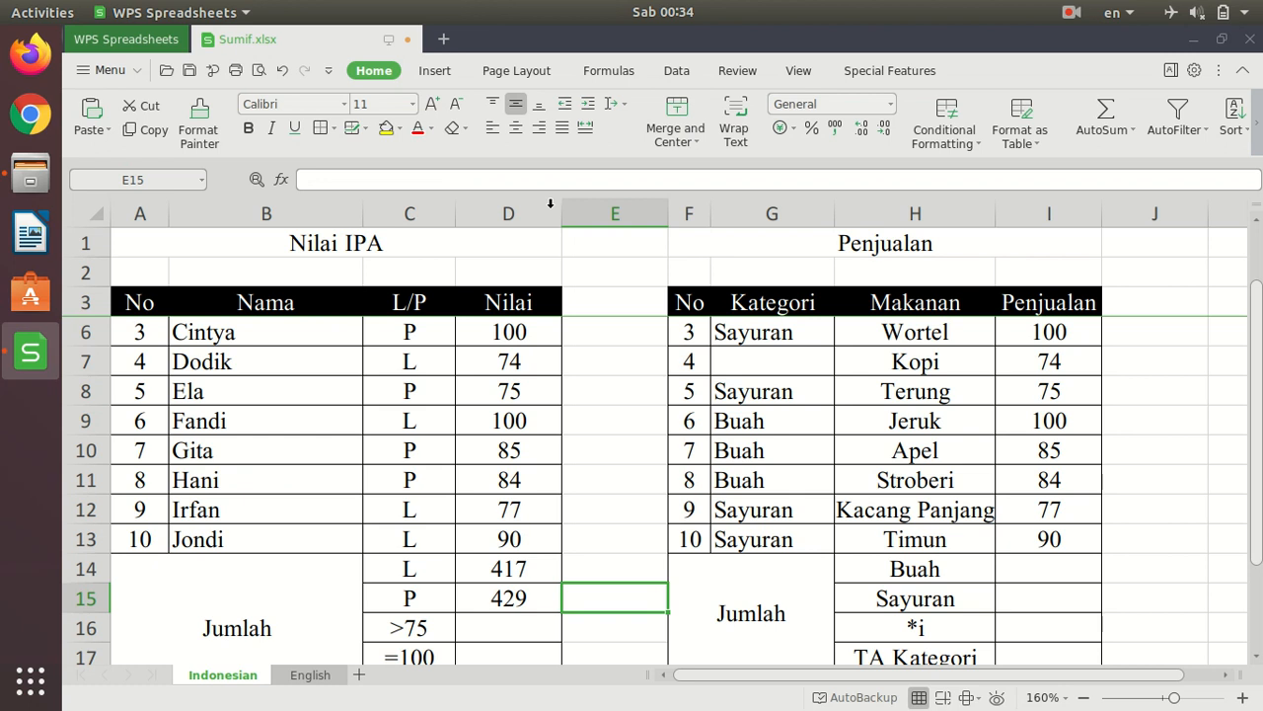
- Enter =SUMIF(D4:D13;">75") in D16 to total the Nilai scores above 75
key("Down")
key("Left")
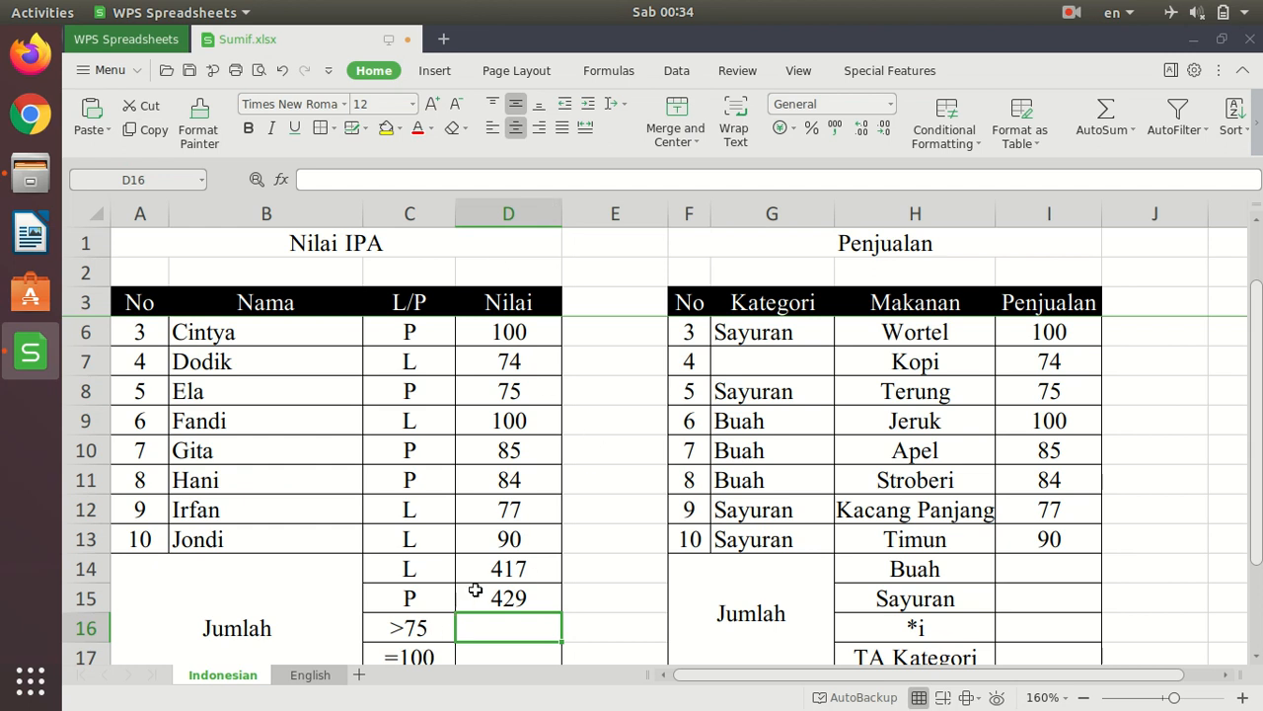
scroll(476, 588, "down", 1)
left_click(402, 570)
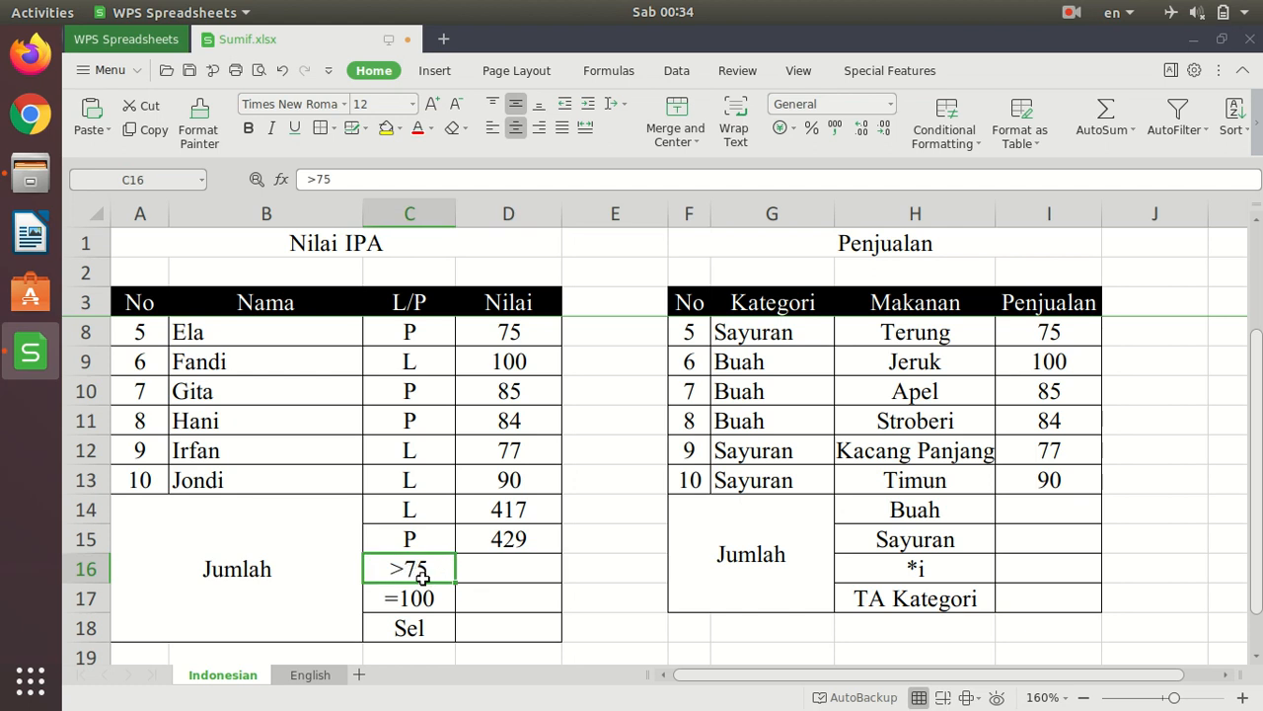
left_click(507, 570)
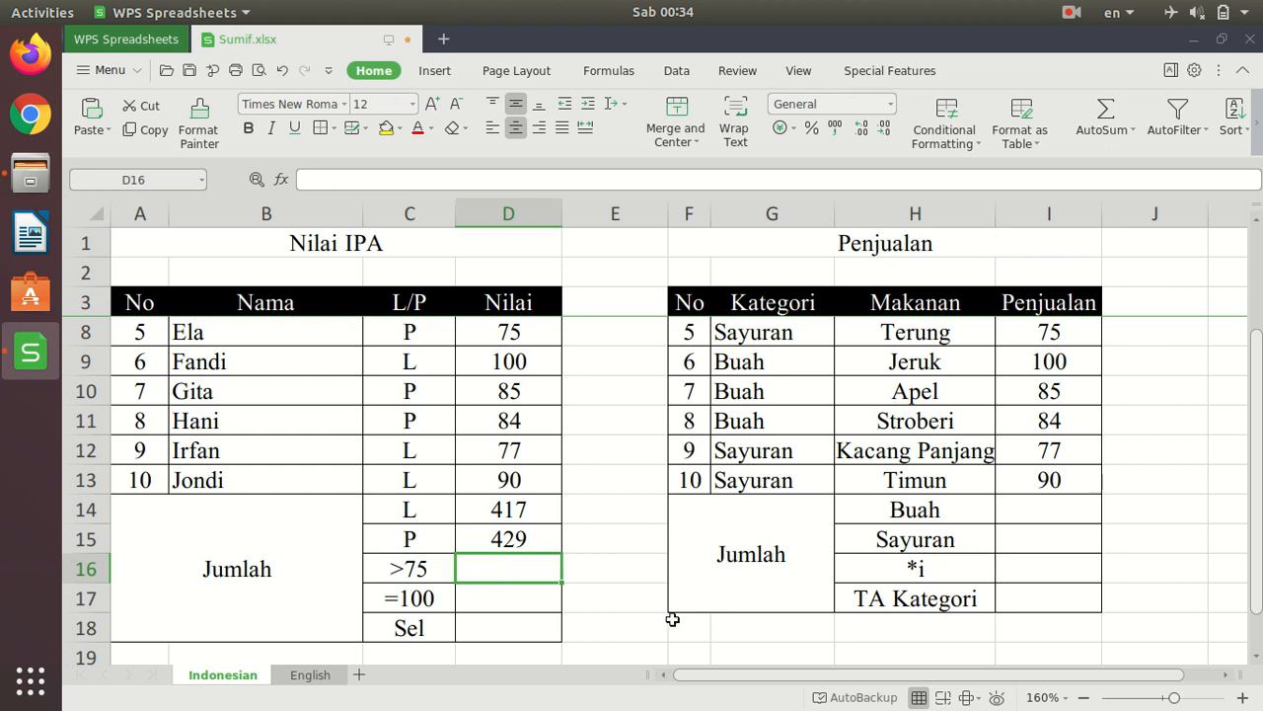
type("=s")
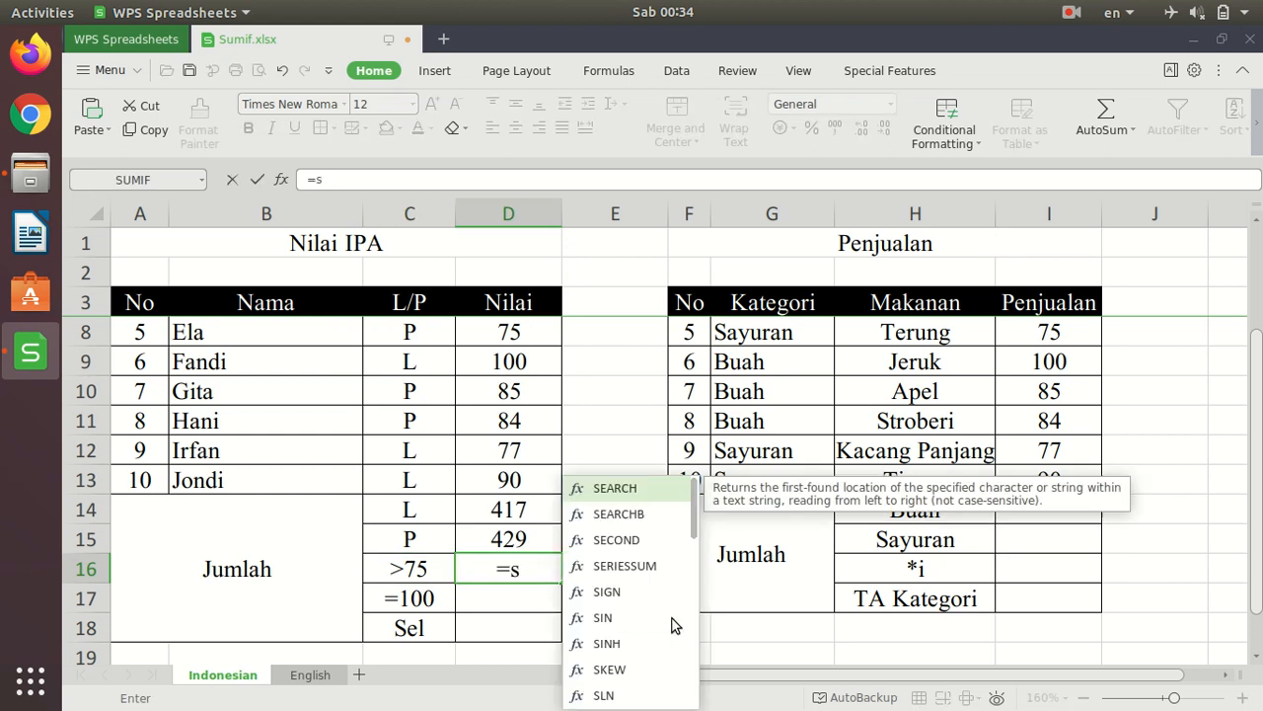
type("umif")
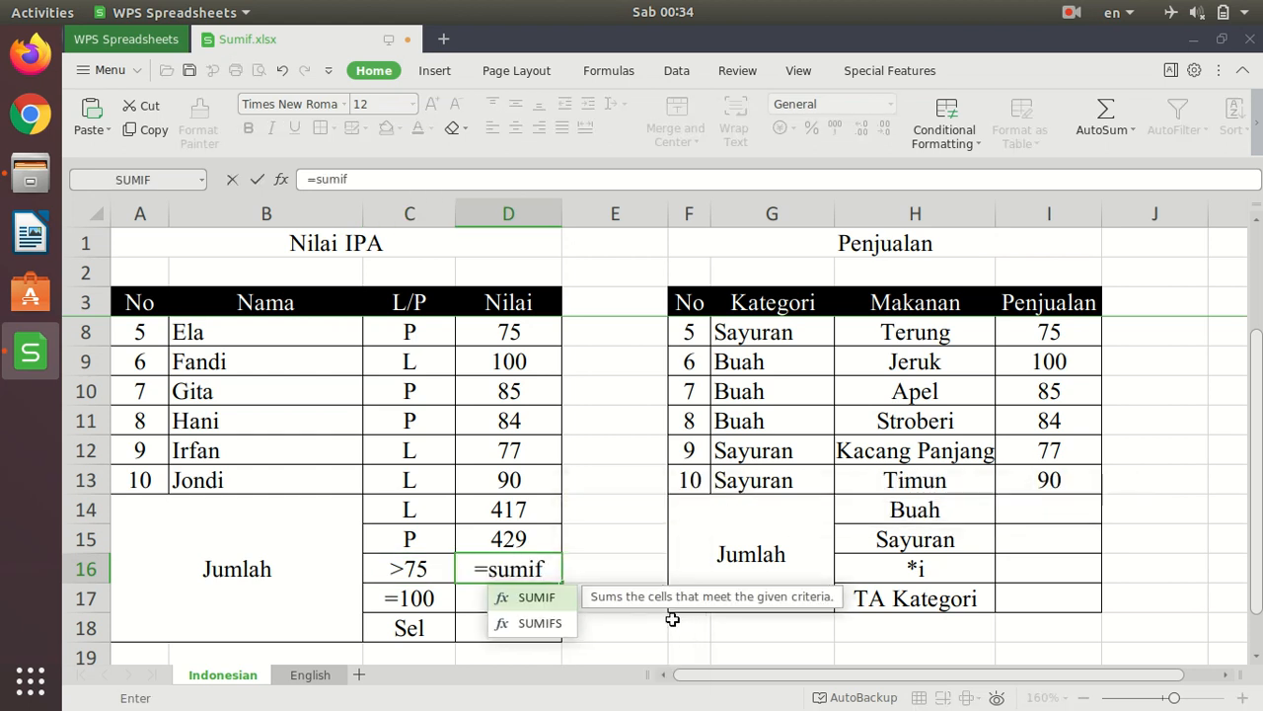
type("(")
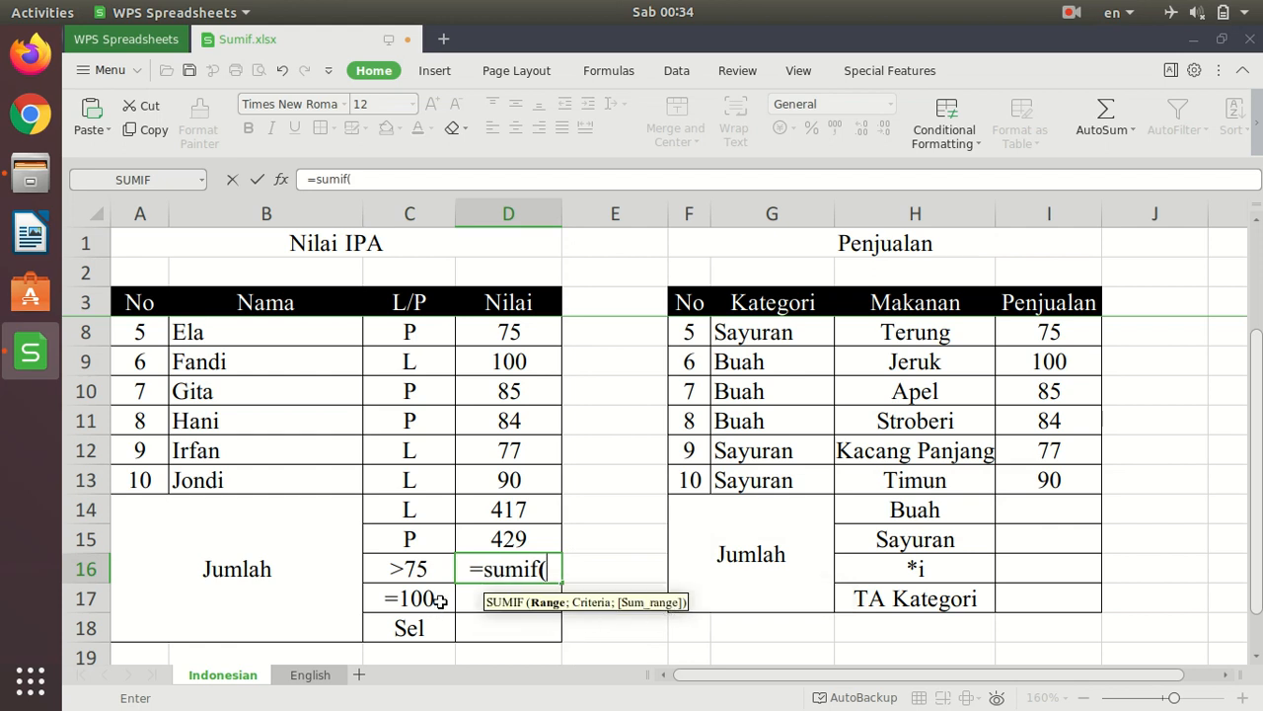
scroll(524, 553, "up", 1)
scroll(524, 553, "down", 2)
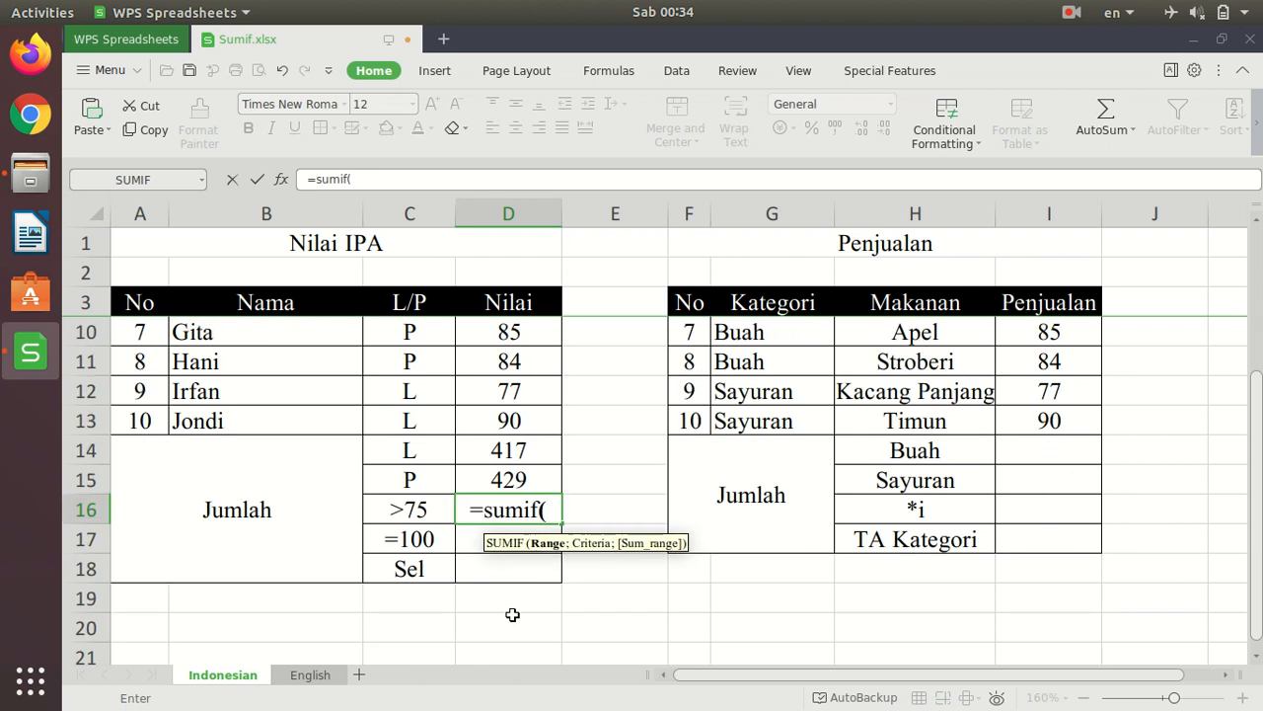
scroll(604, 553, "up", 5)
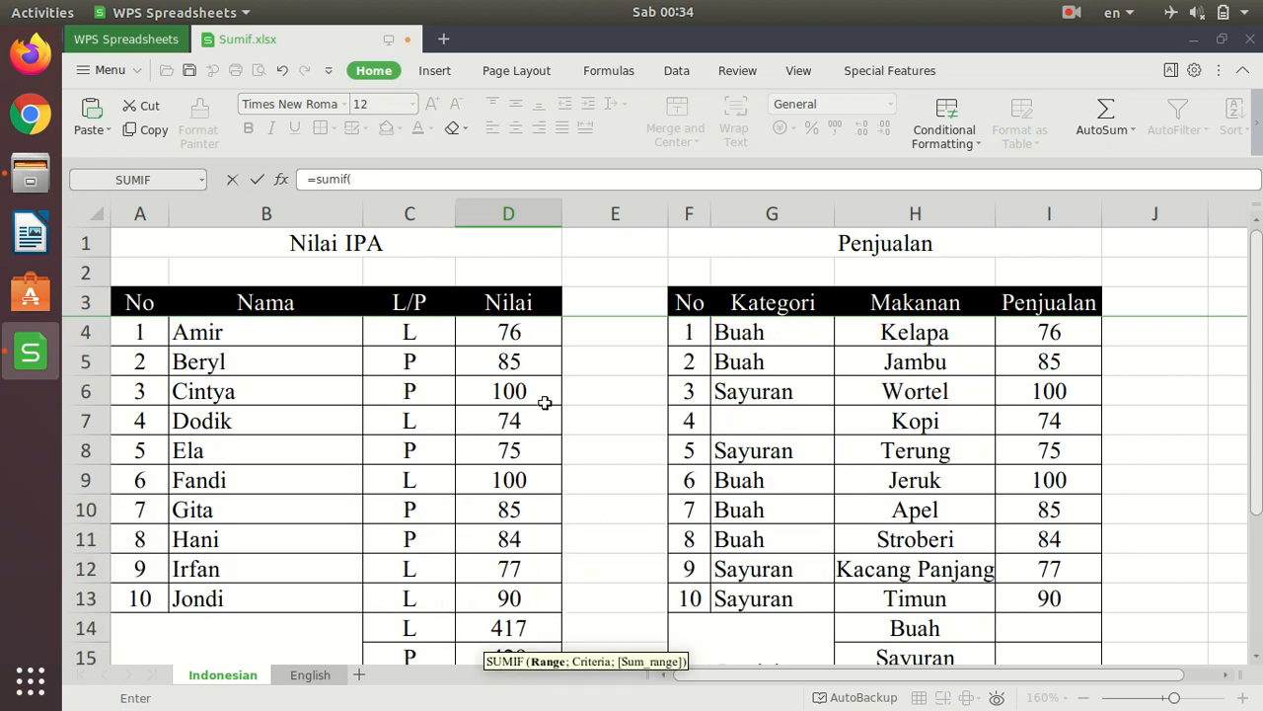
left_click_drag(513, 335, 522, 594)
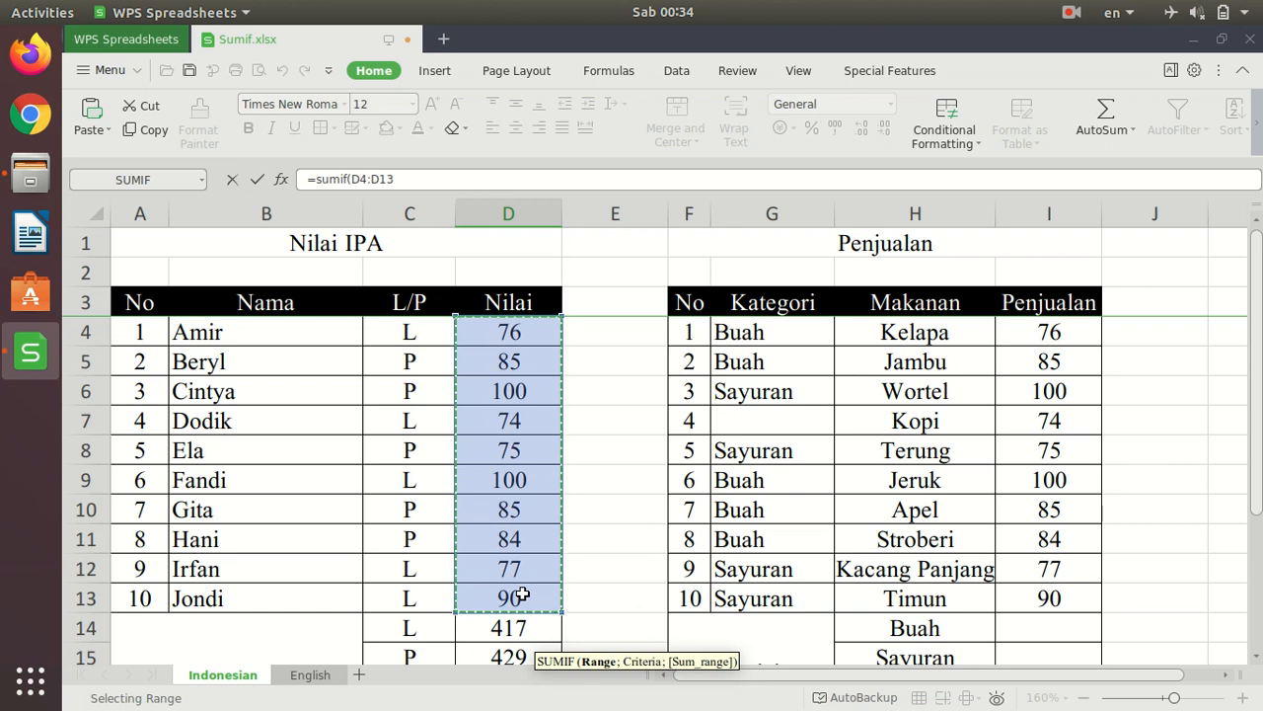
type(";")
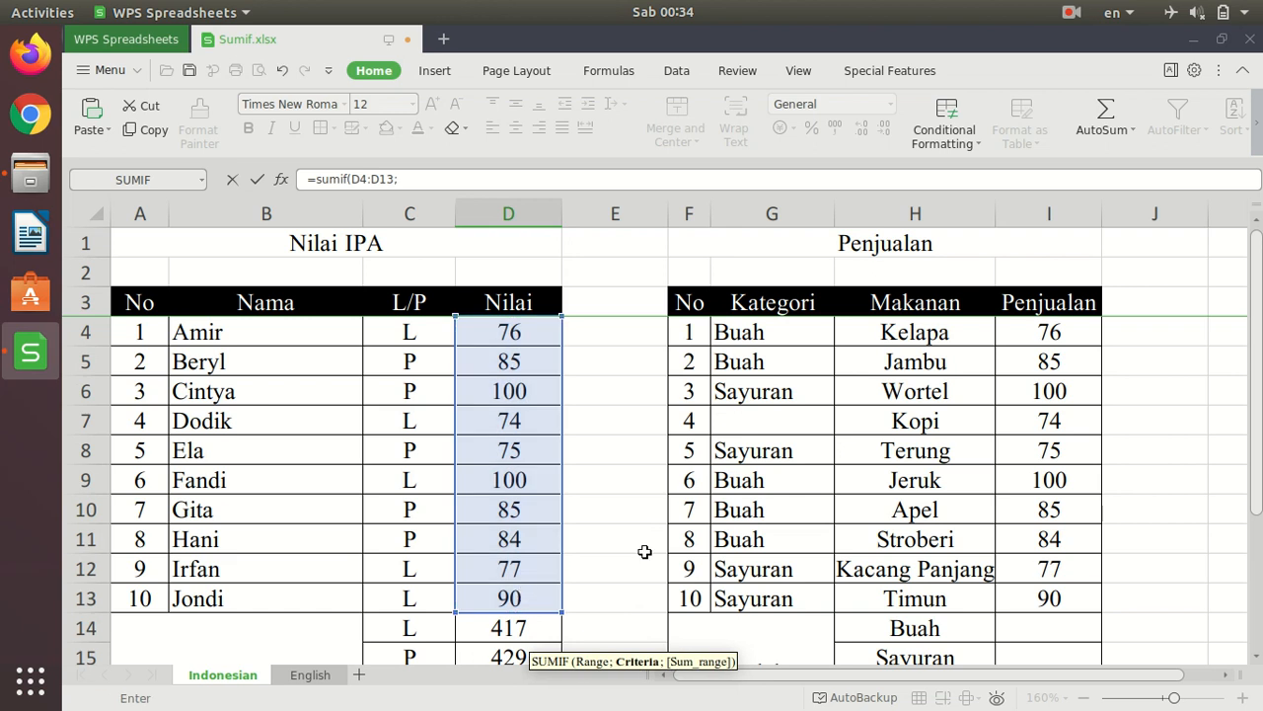
scroll(641, 552, "down", 2)
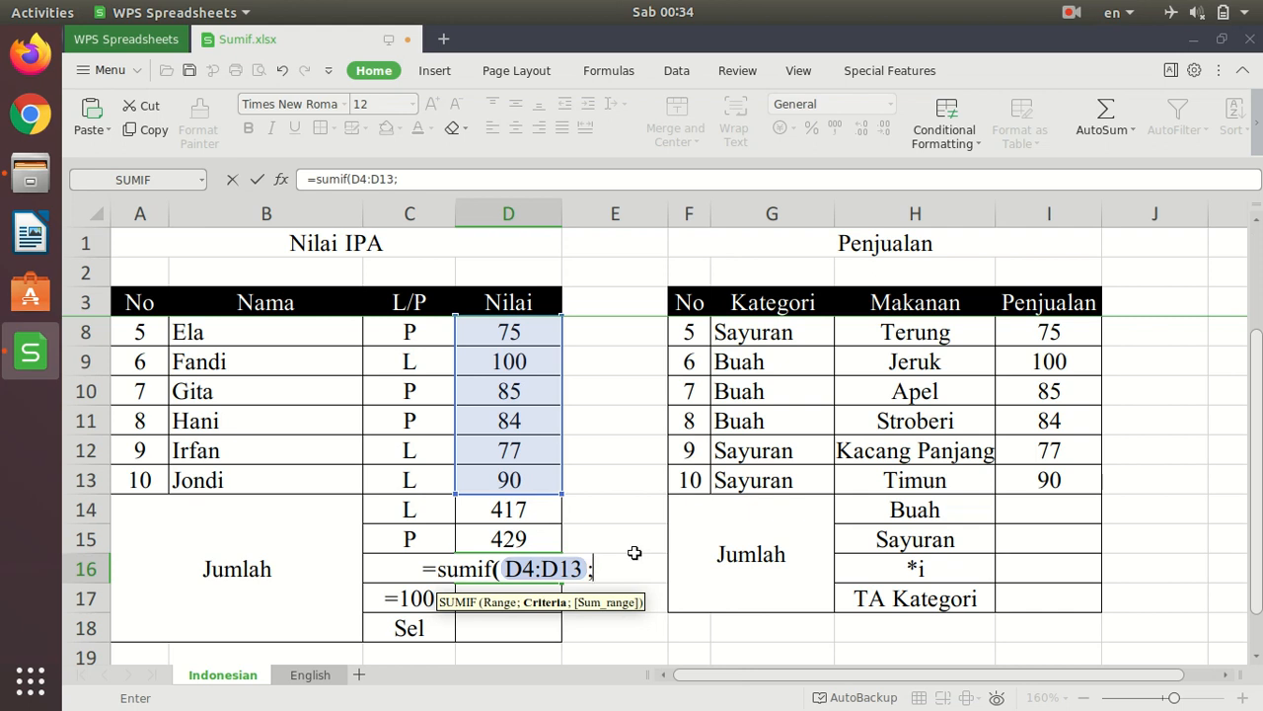
type("\"")
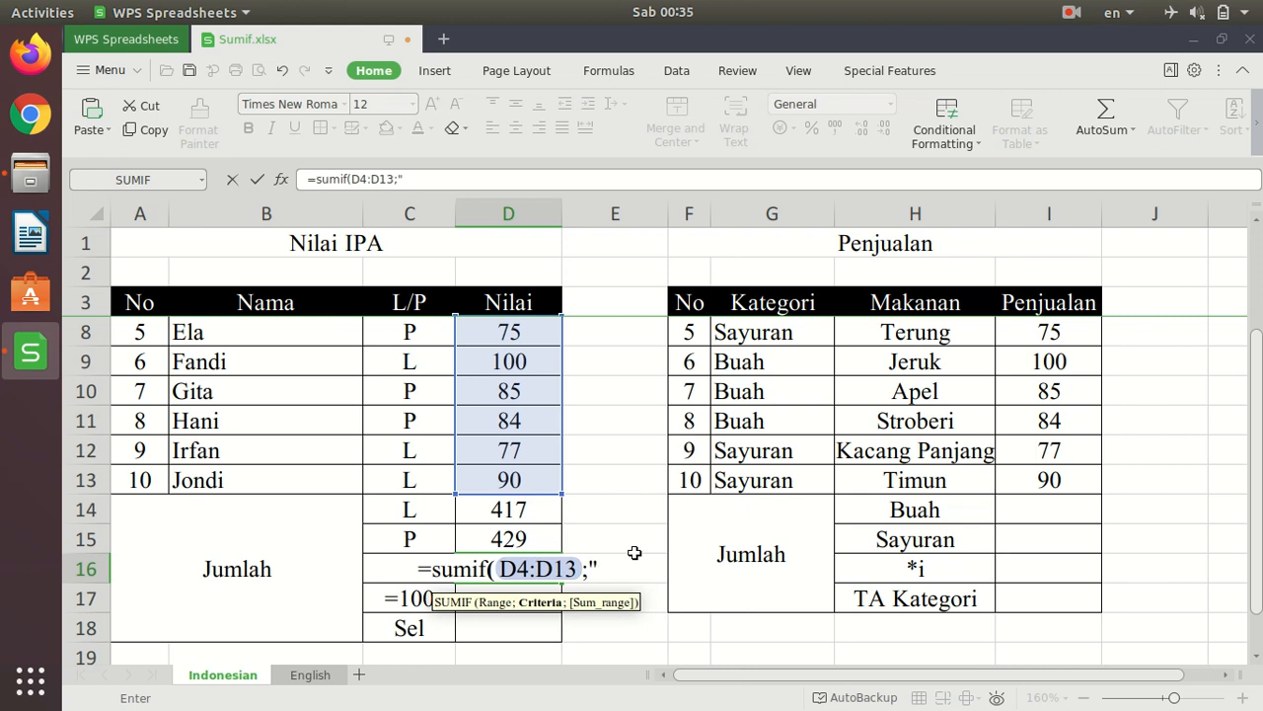
type(">")
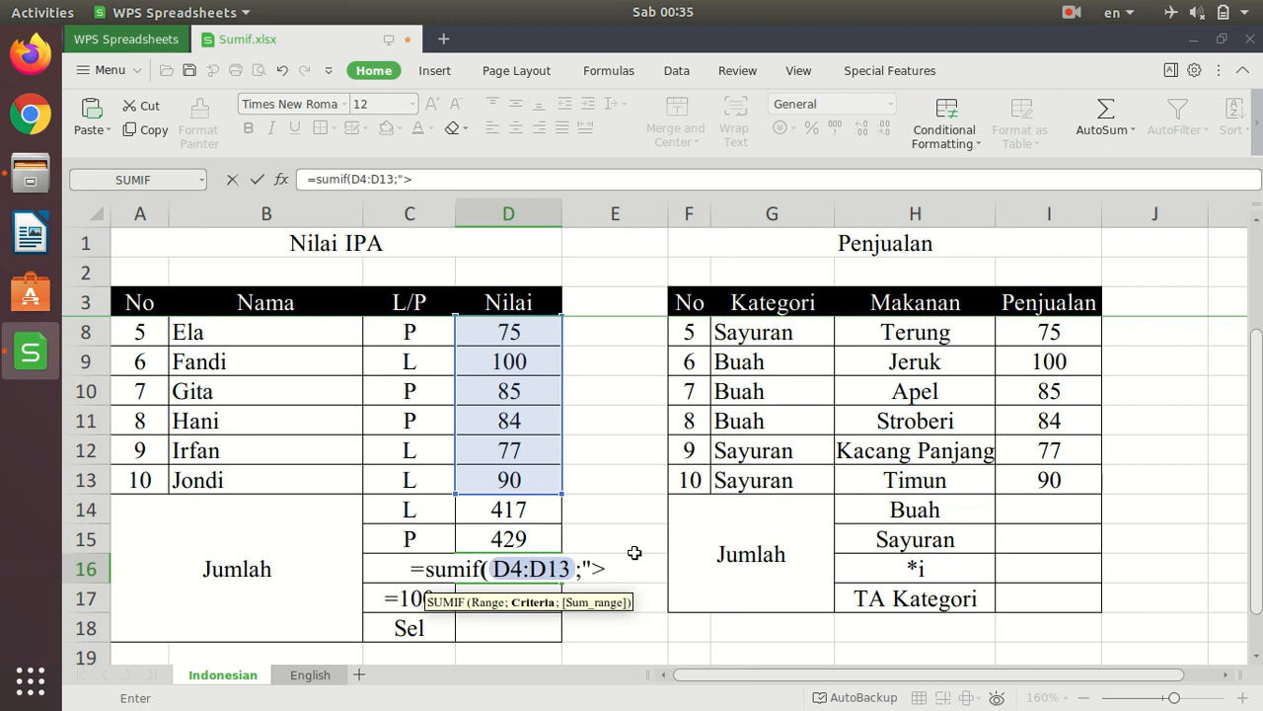
type("75")
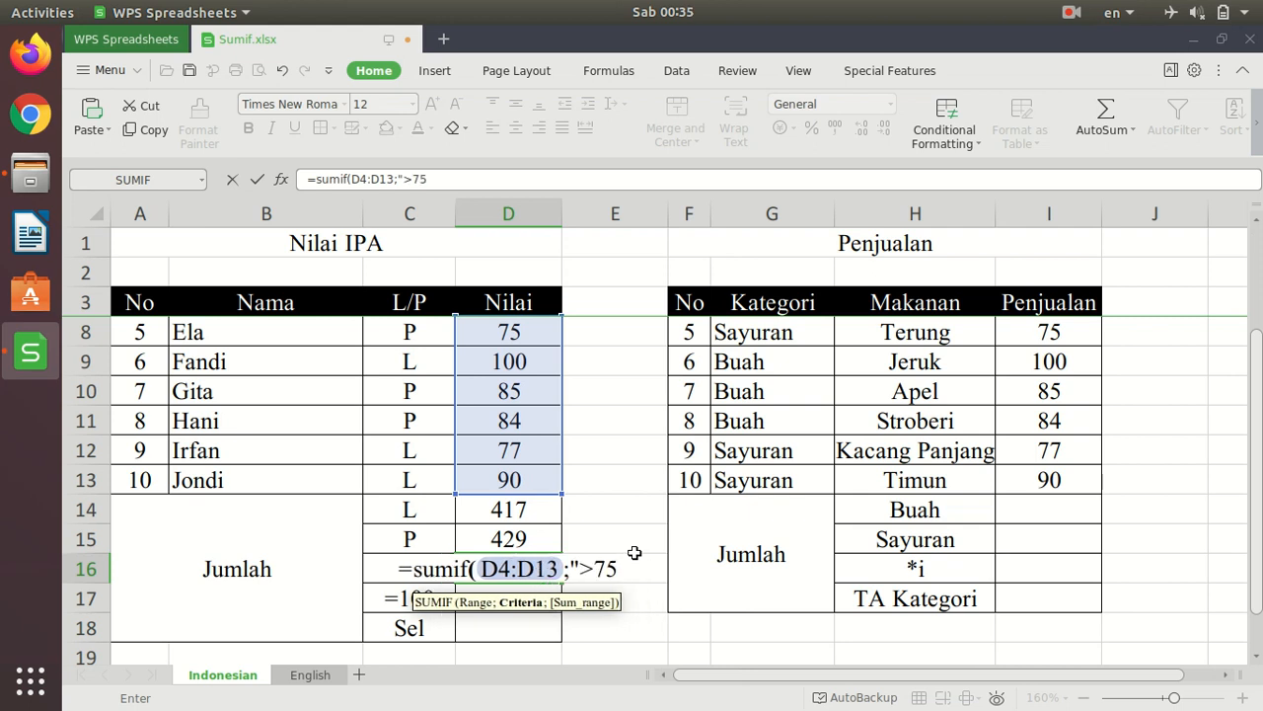
type("\")")
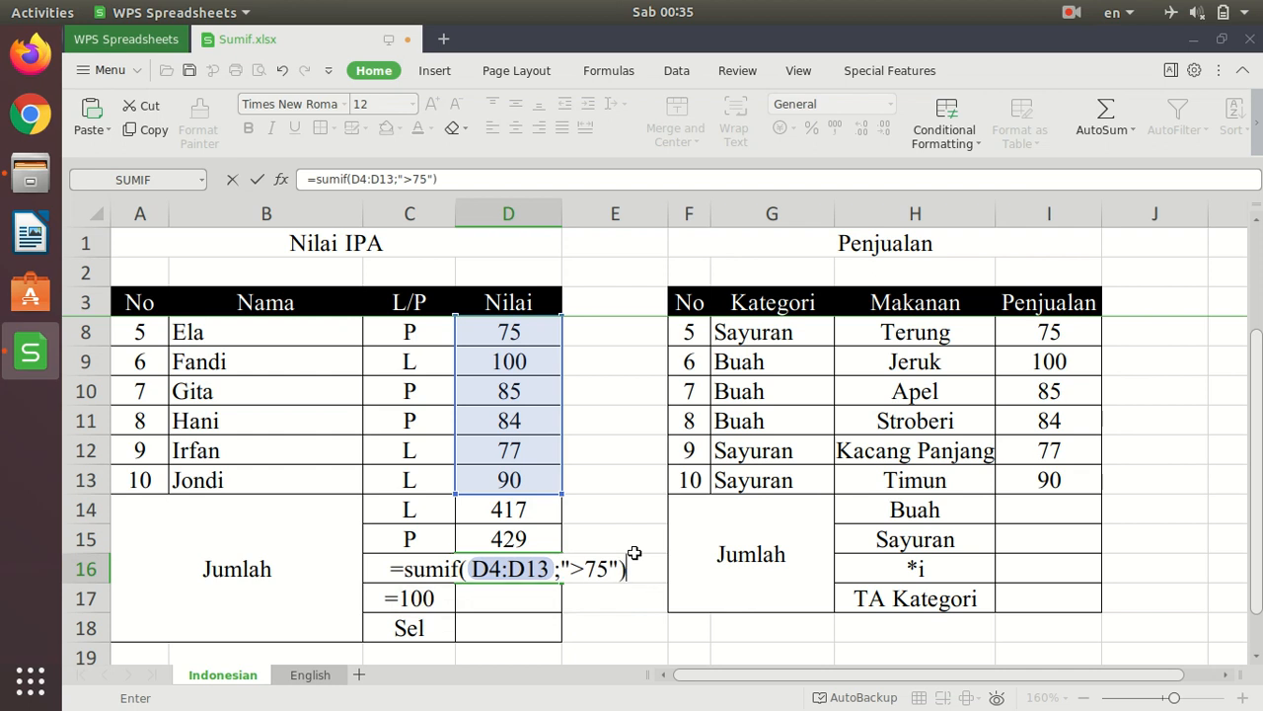
key("Return")
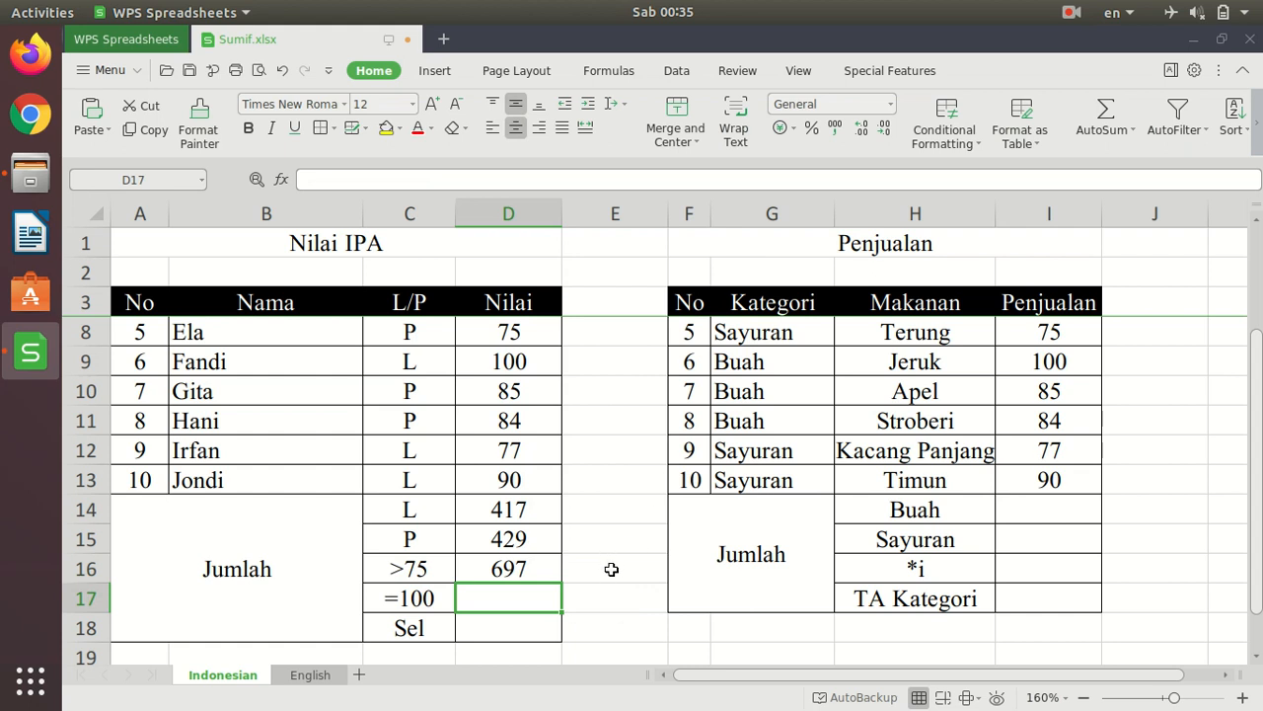
- Cross-check the D16 total by entering =D4+D5+D6+D9+D10+D11+D12+D13 in E16, and clear E16
left_click(615, 567)
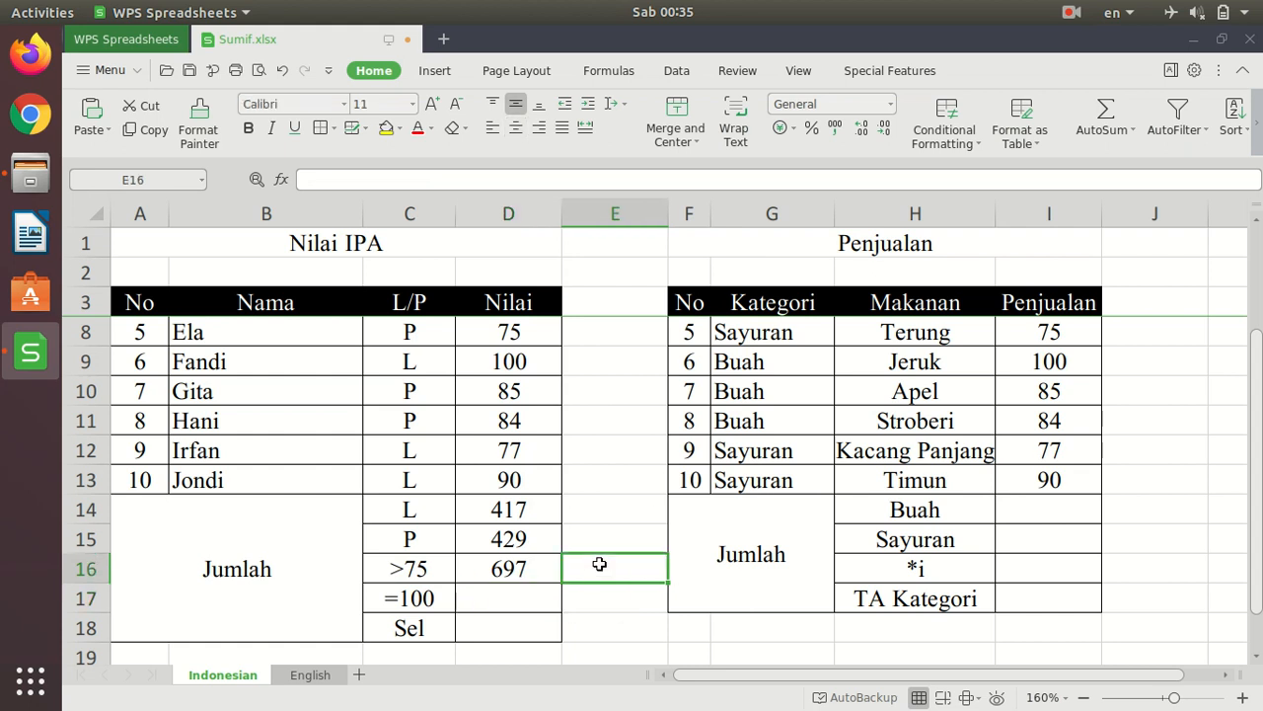
type("=")
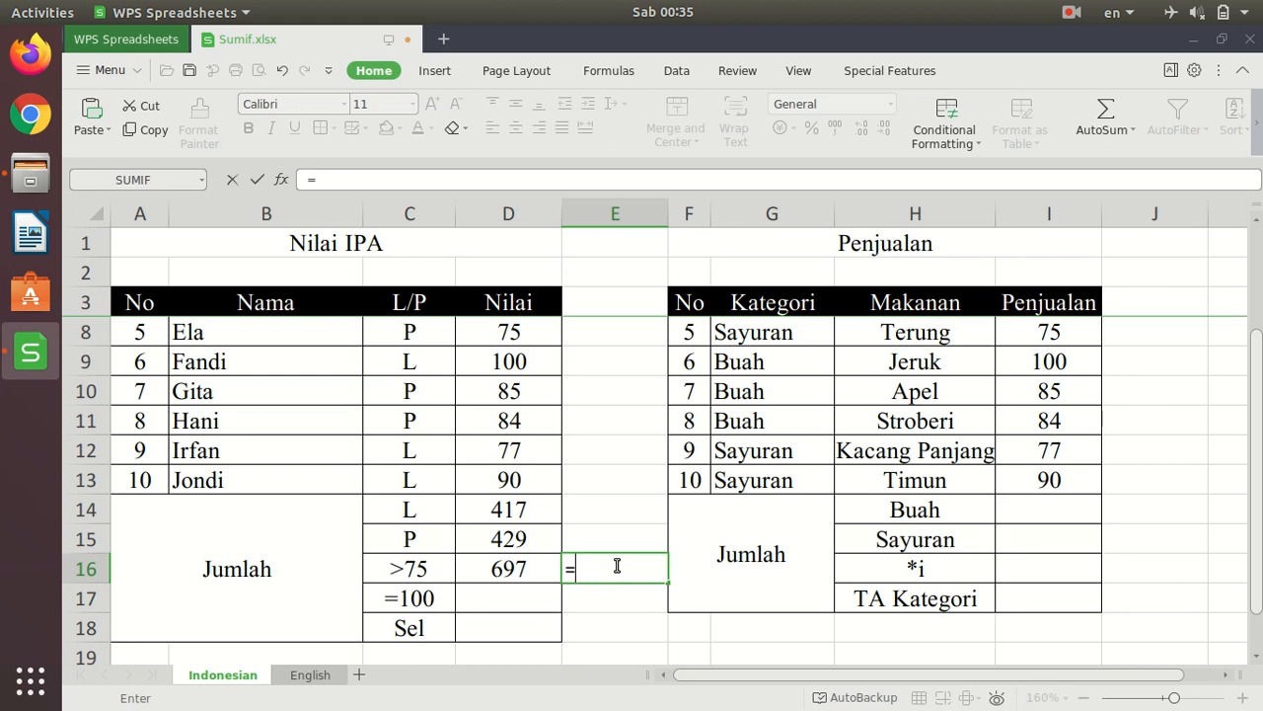
scroll(624, 558, "up", 2)
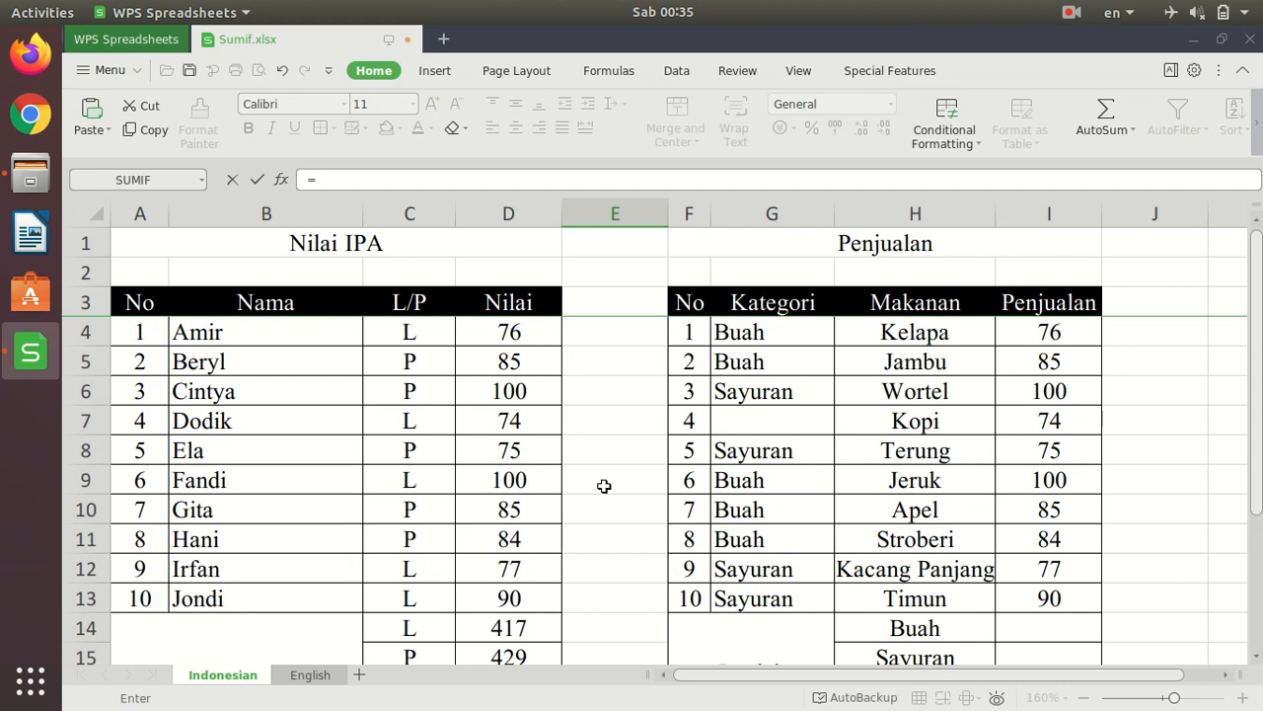
left_click(530, 335)
type("+")
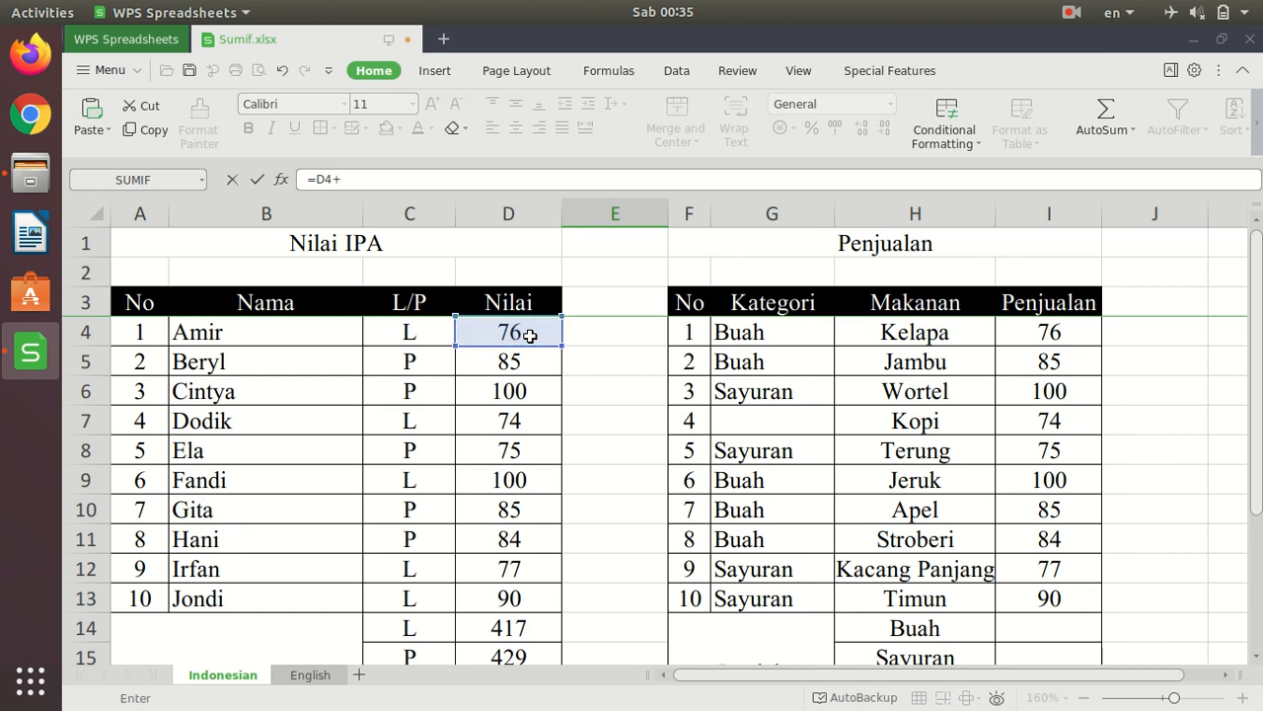
left_click(491, 366)
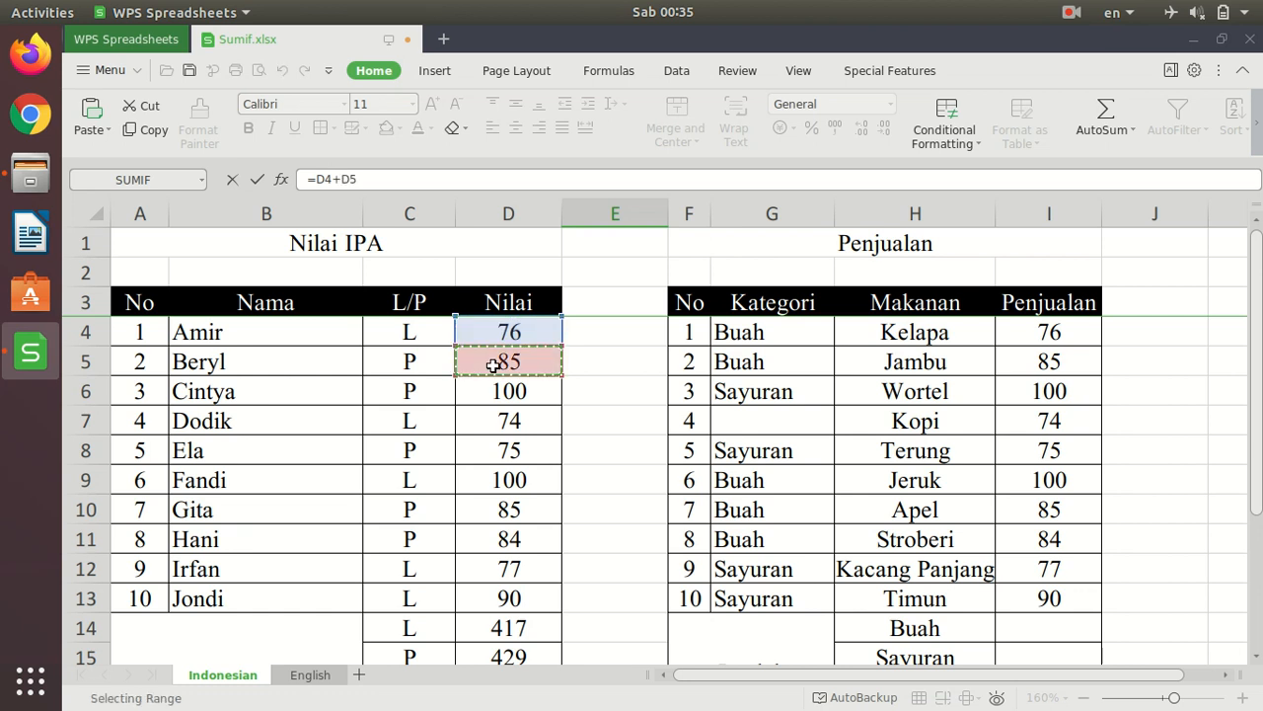
type("+")
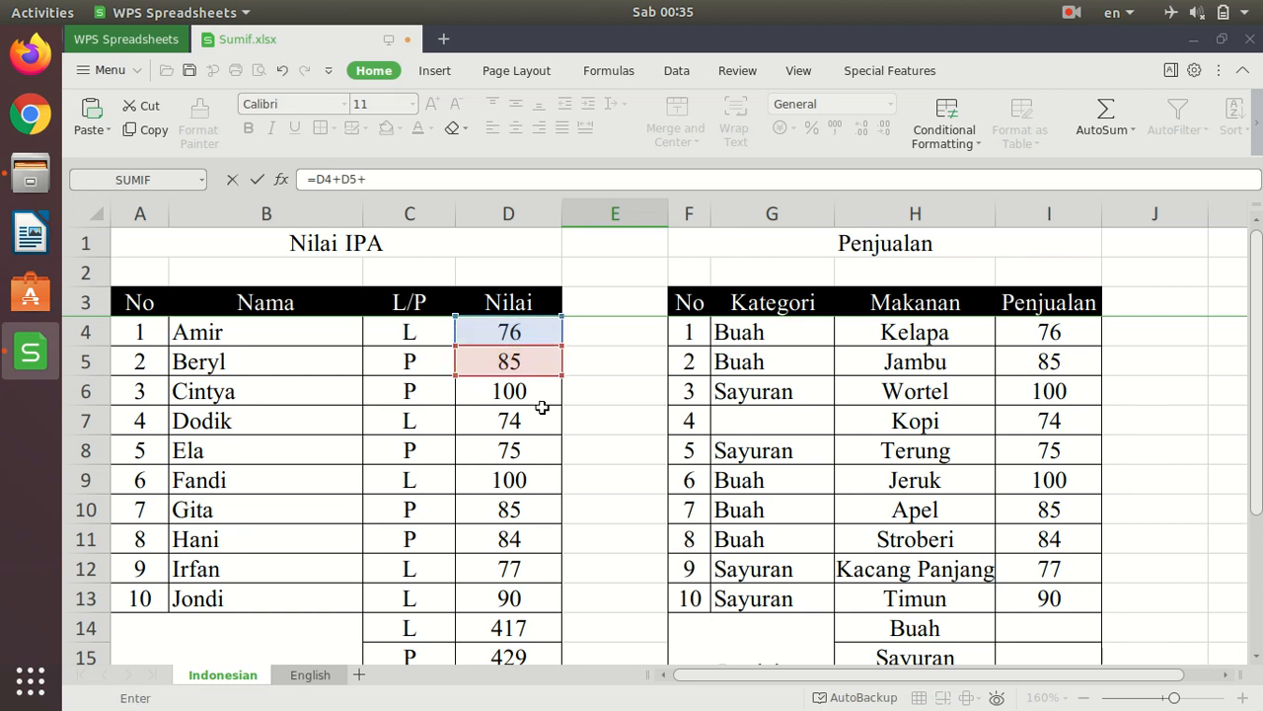
left_click(542, 393)
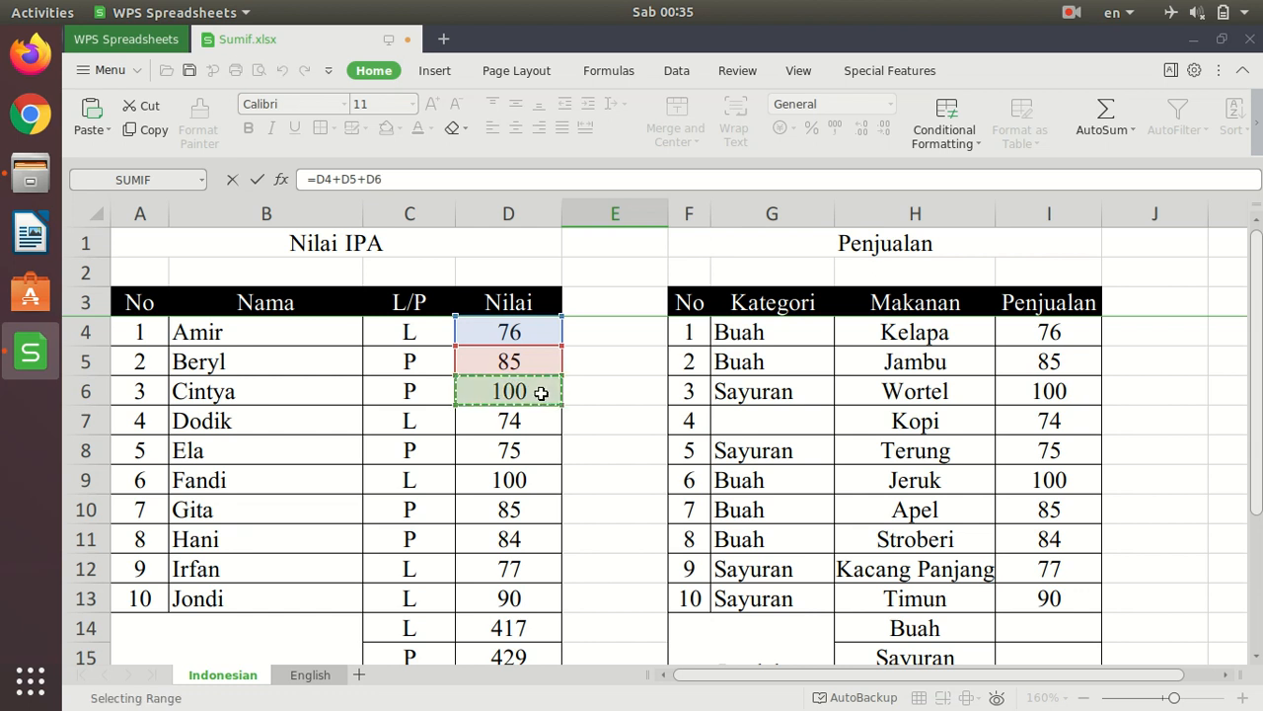
type("+")
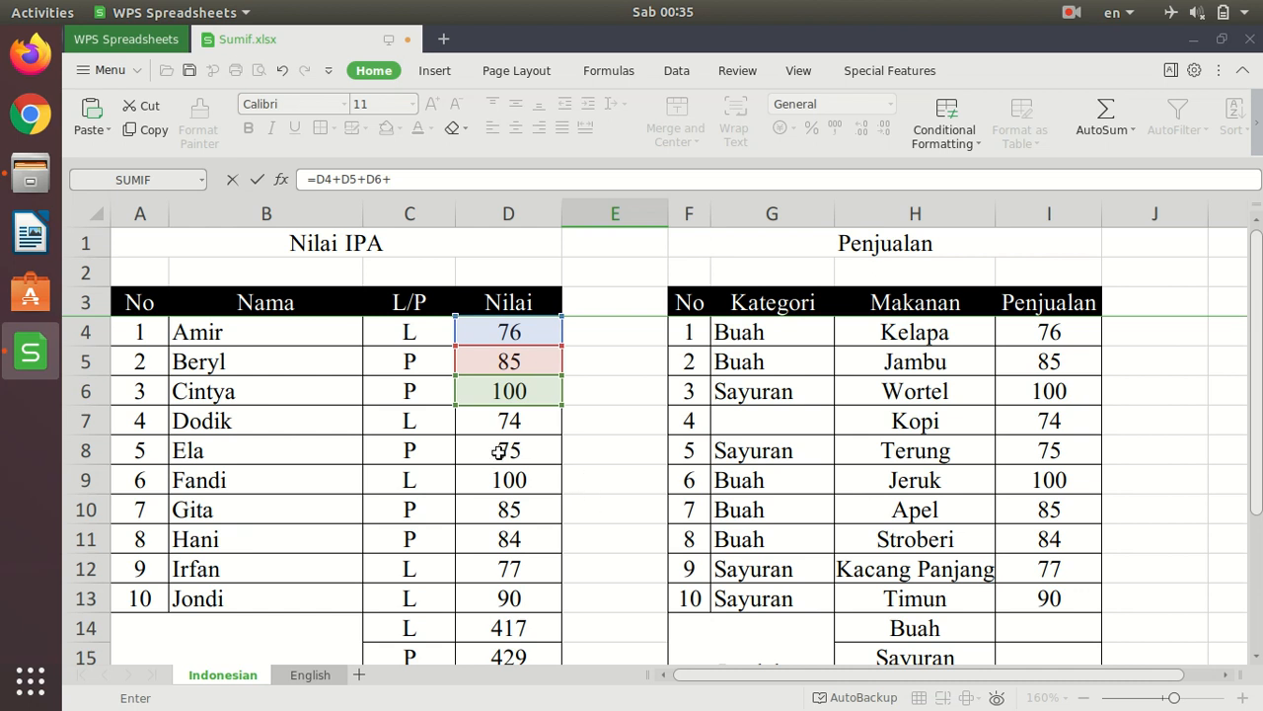
left_click(523, 480)
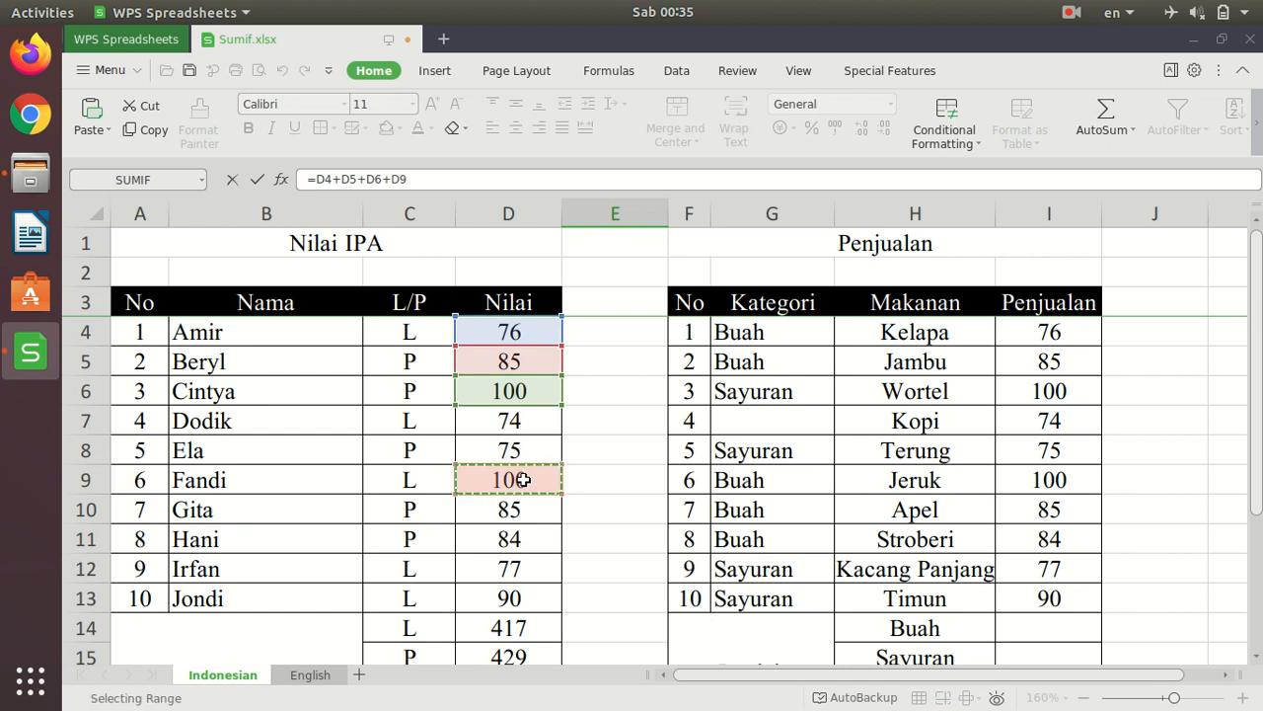
type("+")
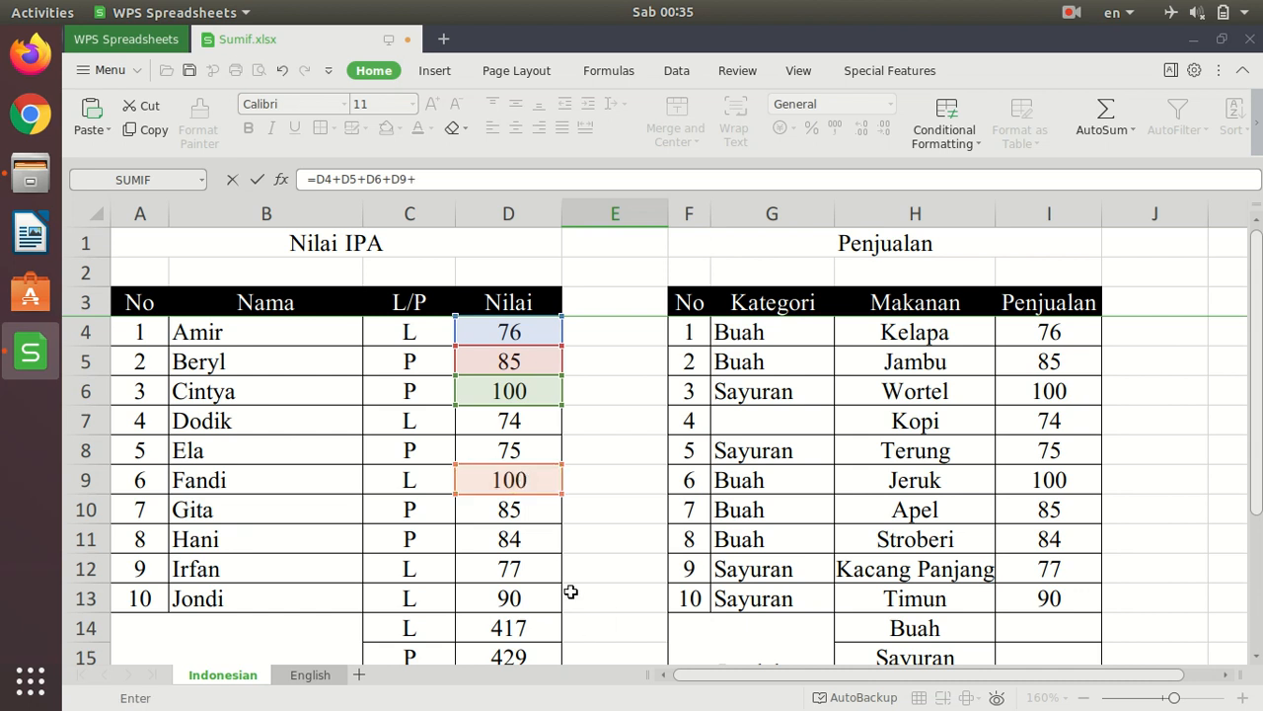
left_click(511, 515)
type("+")
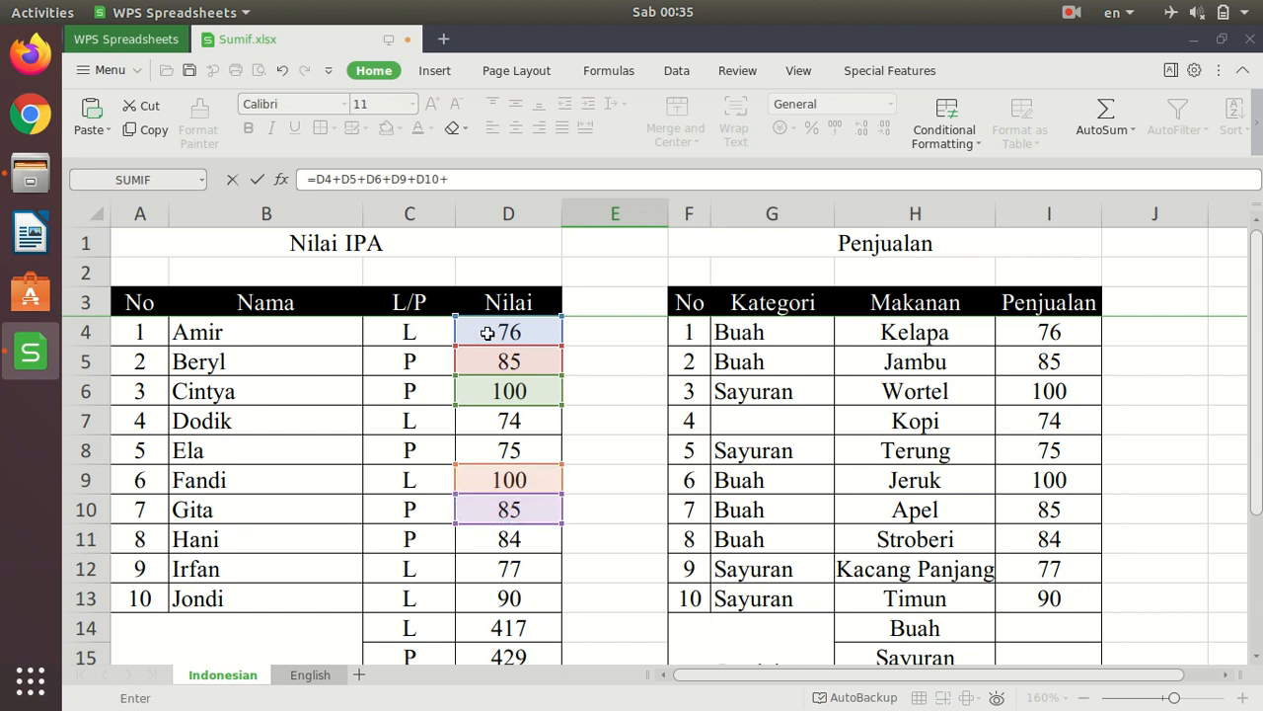
left_click(510, 536)
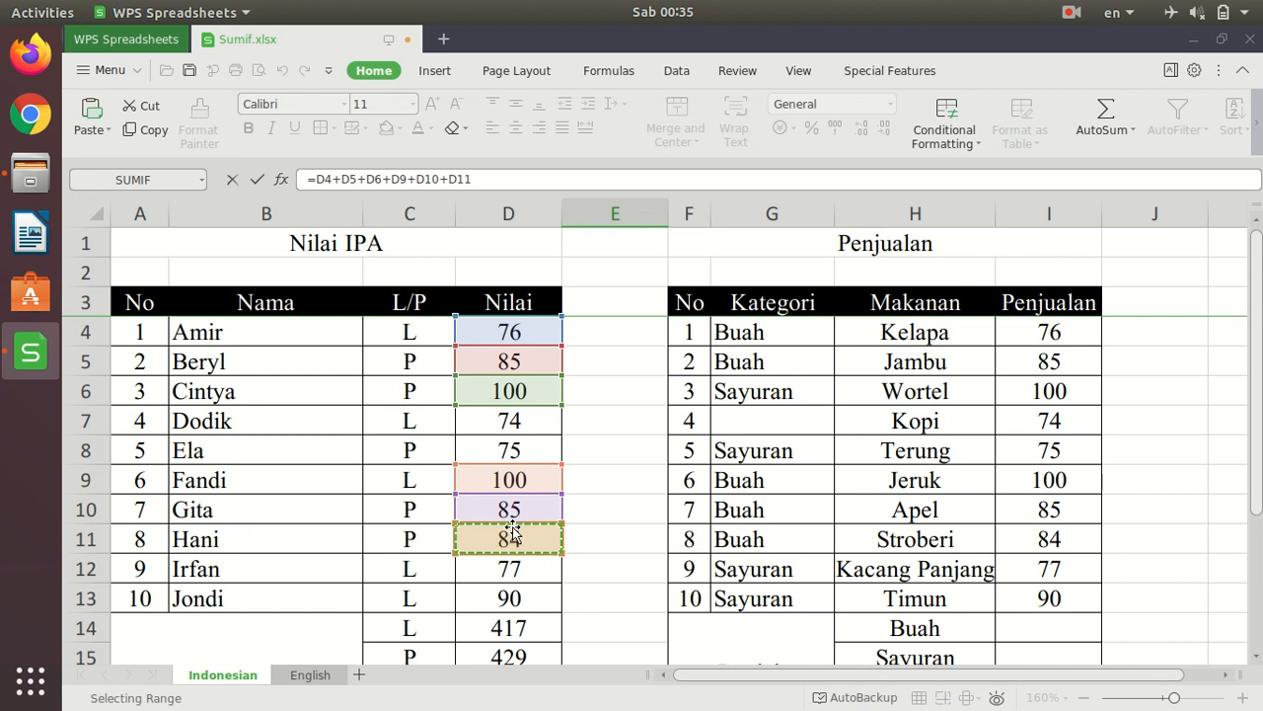
type("+")
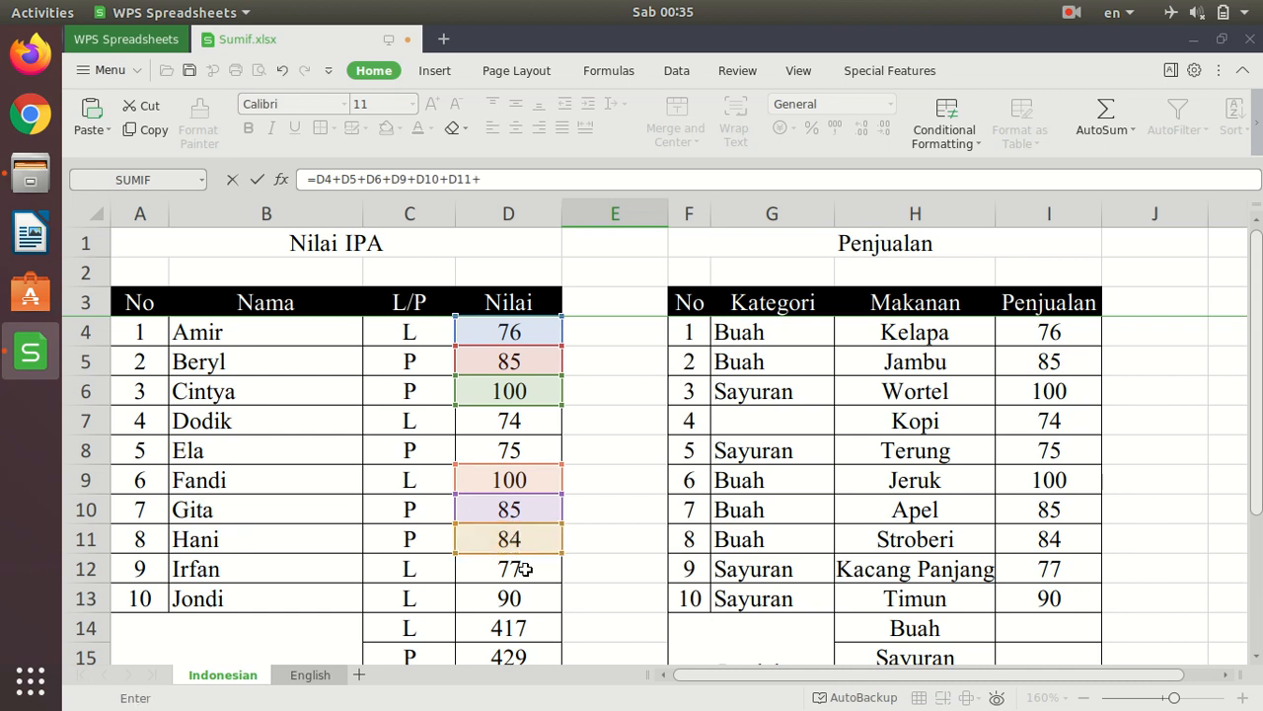
left_click(538, 562)
type("+")
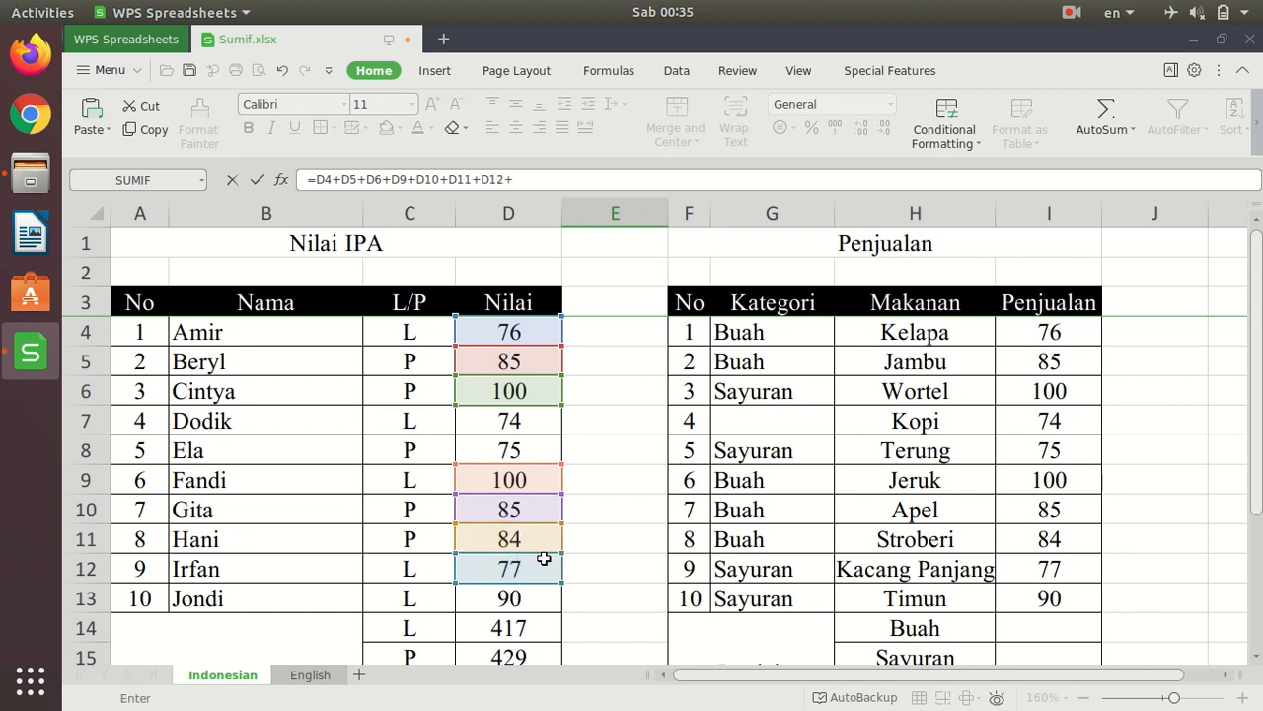
left_click(551, 590)
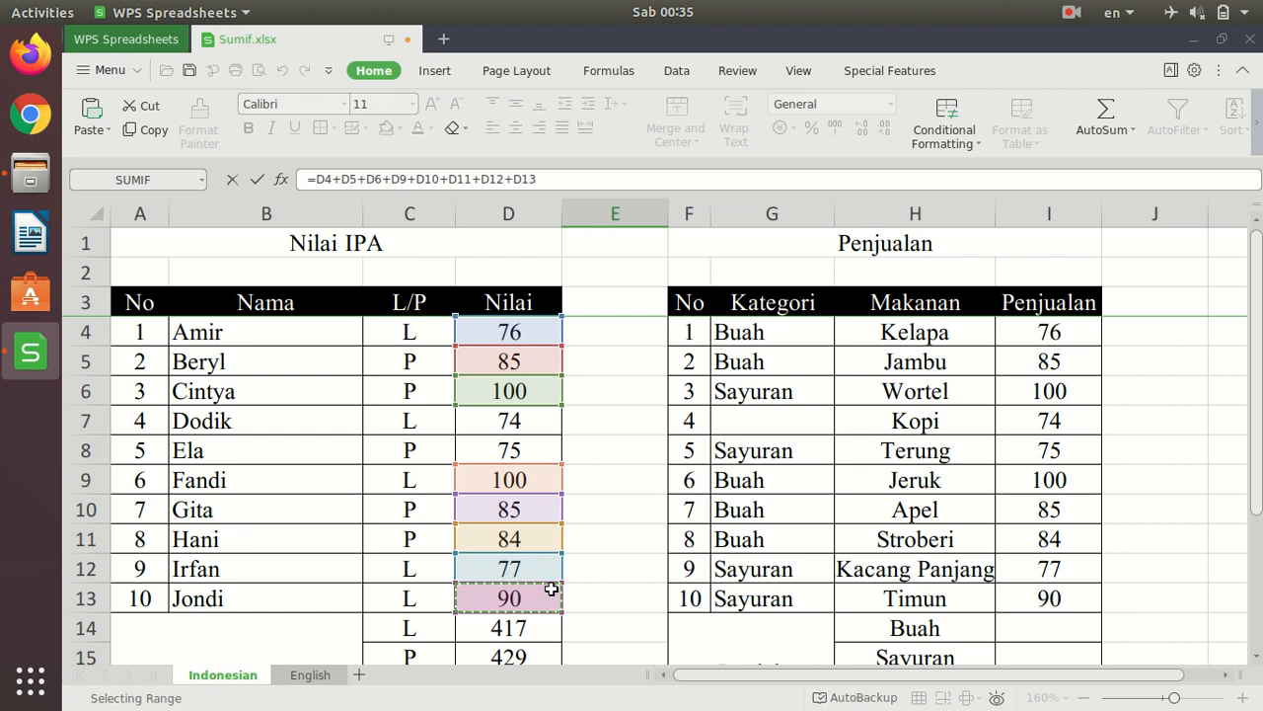
key("Return")
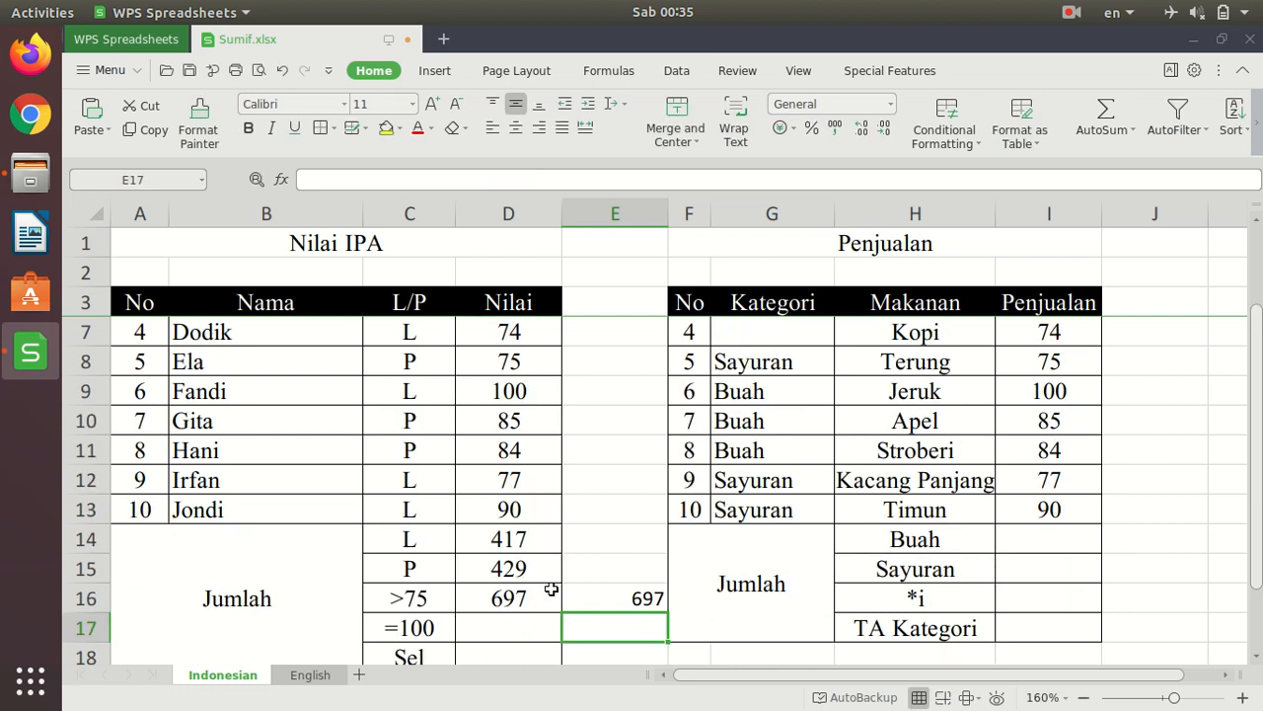
key("Up")
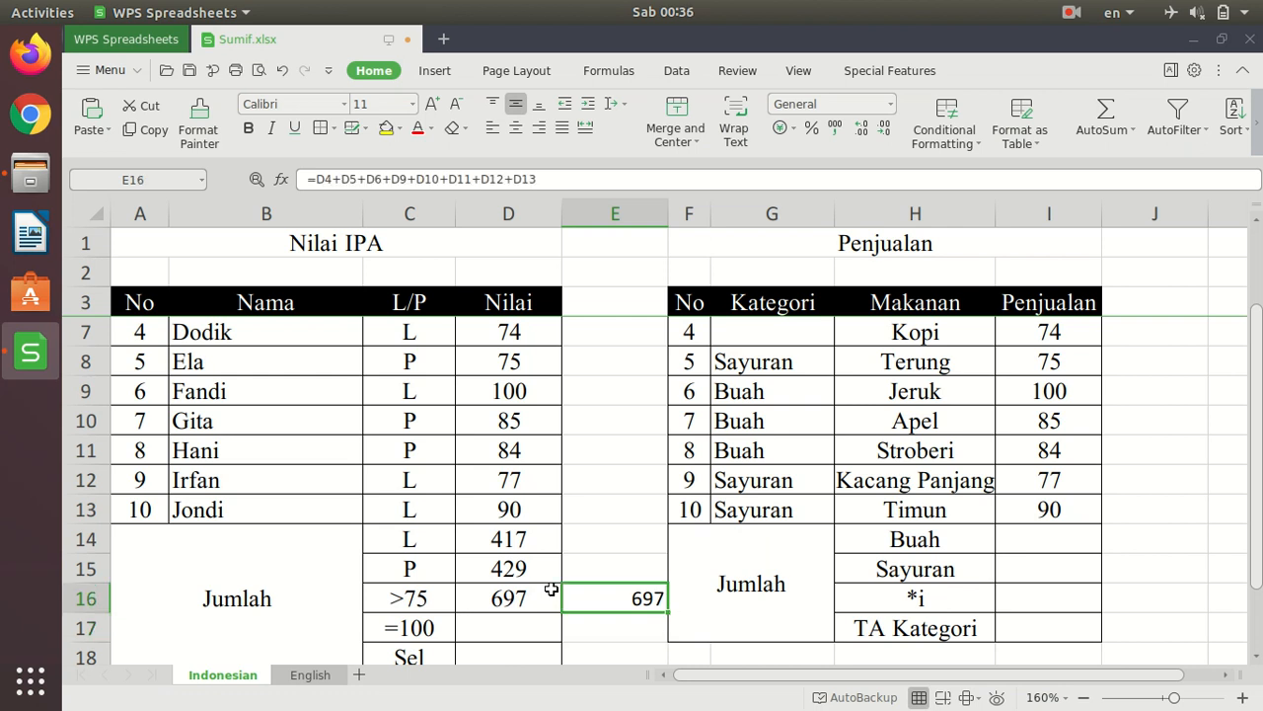
key("Delete")
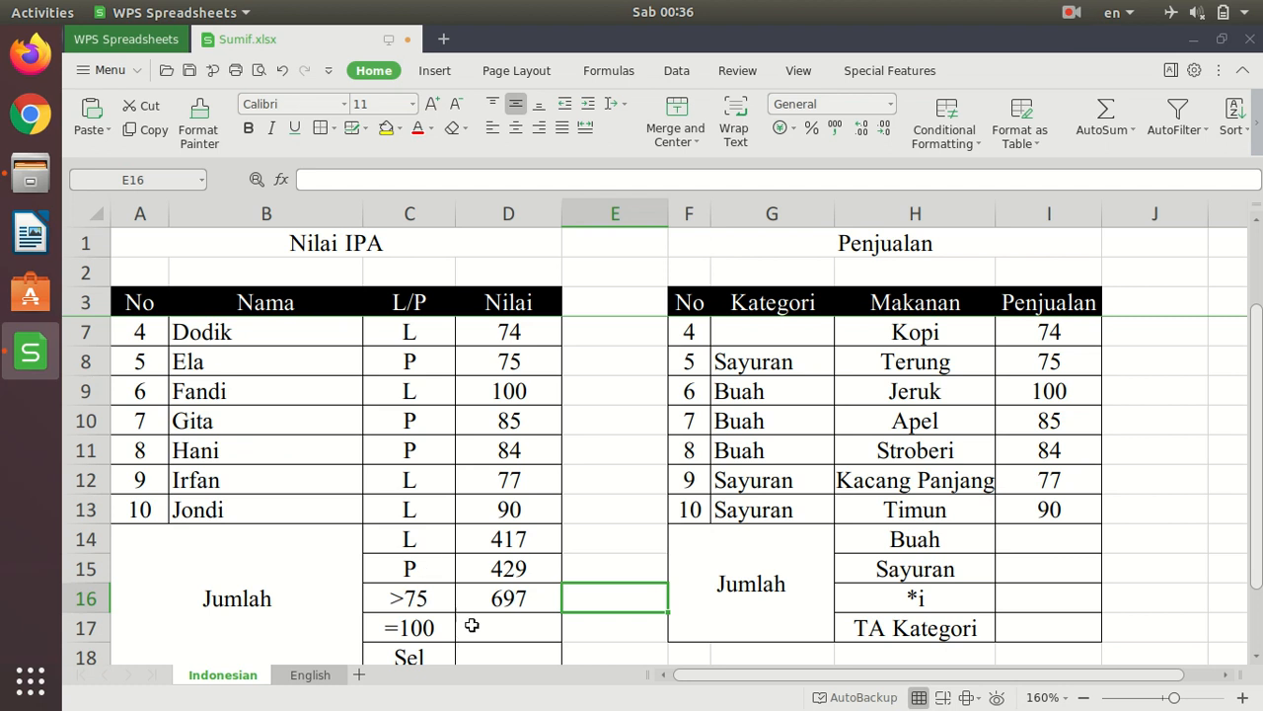
- Enter =SUMIF(D4:D13;"100") in D17 to total the Nilai scores equal to 100
scroll(536, 629, "down", 1)
scroll(559, 545, "up", 2)
scroll(536, 457, "down", 2)
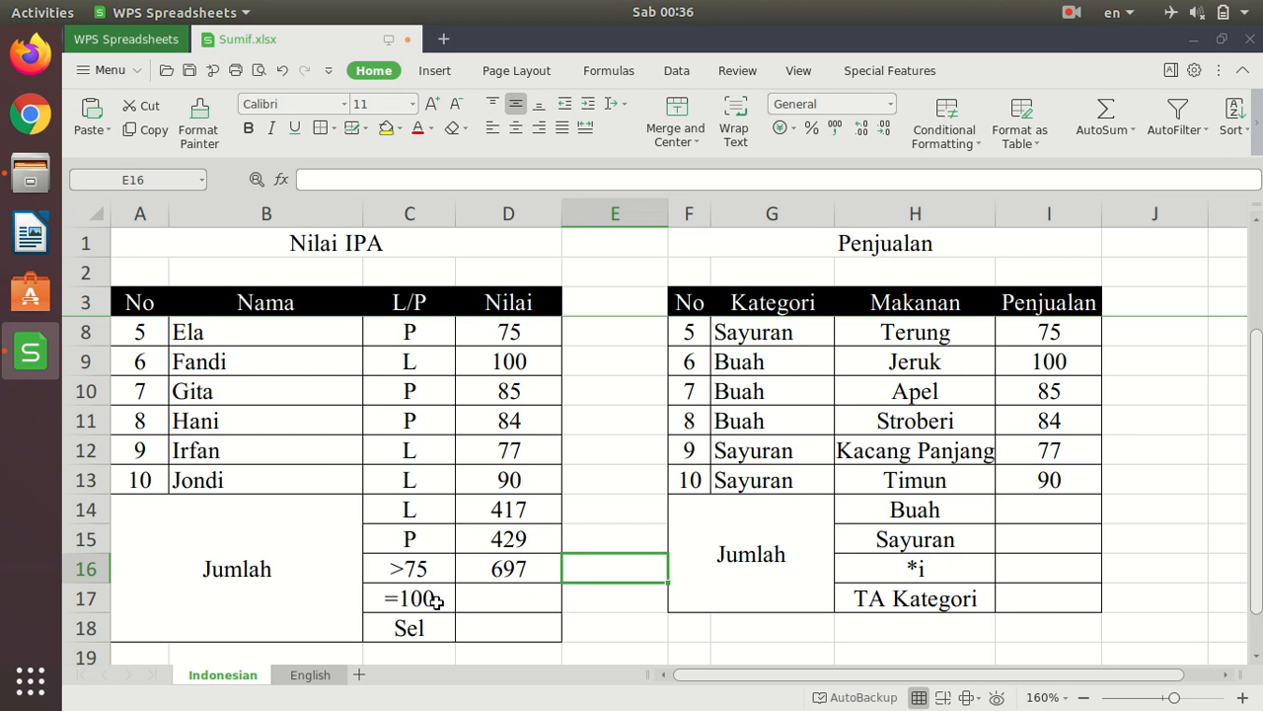
left_click(540, 598)
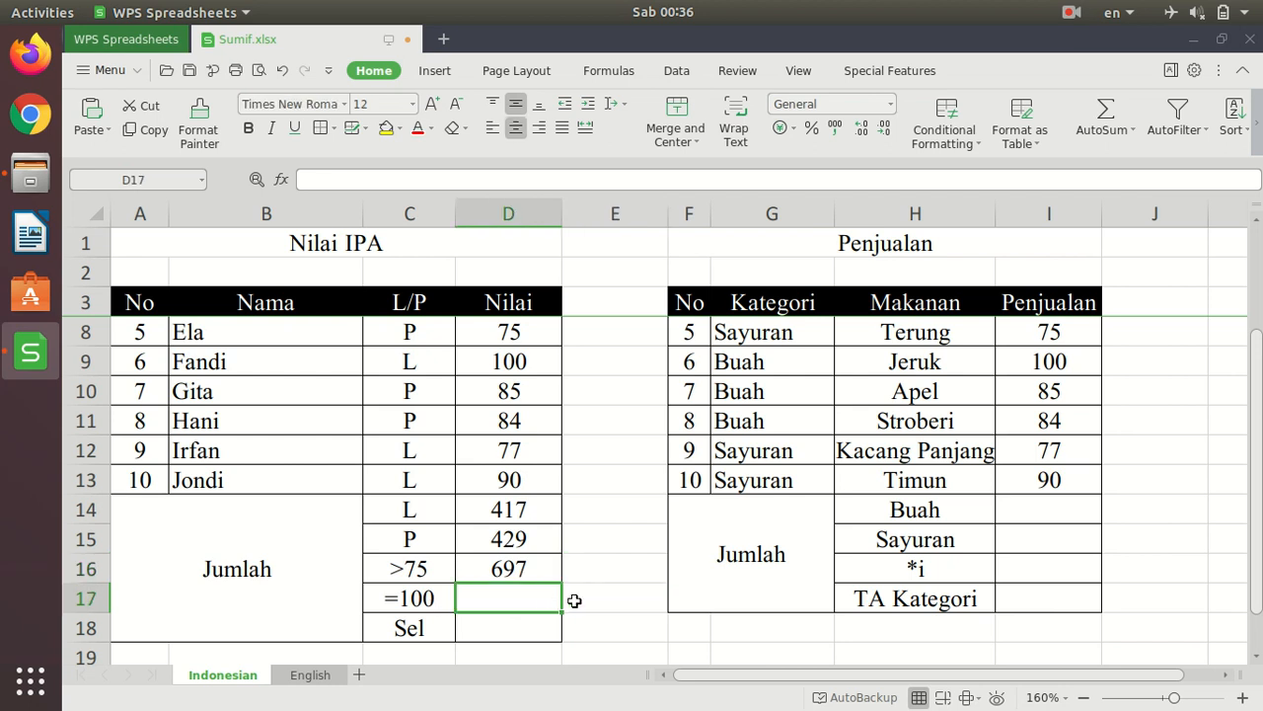
type("=sumi")
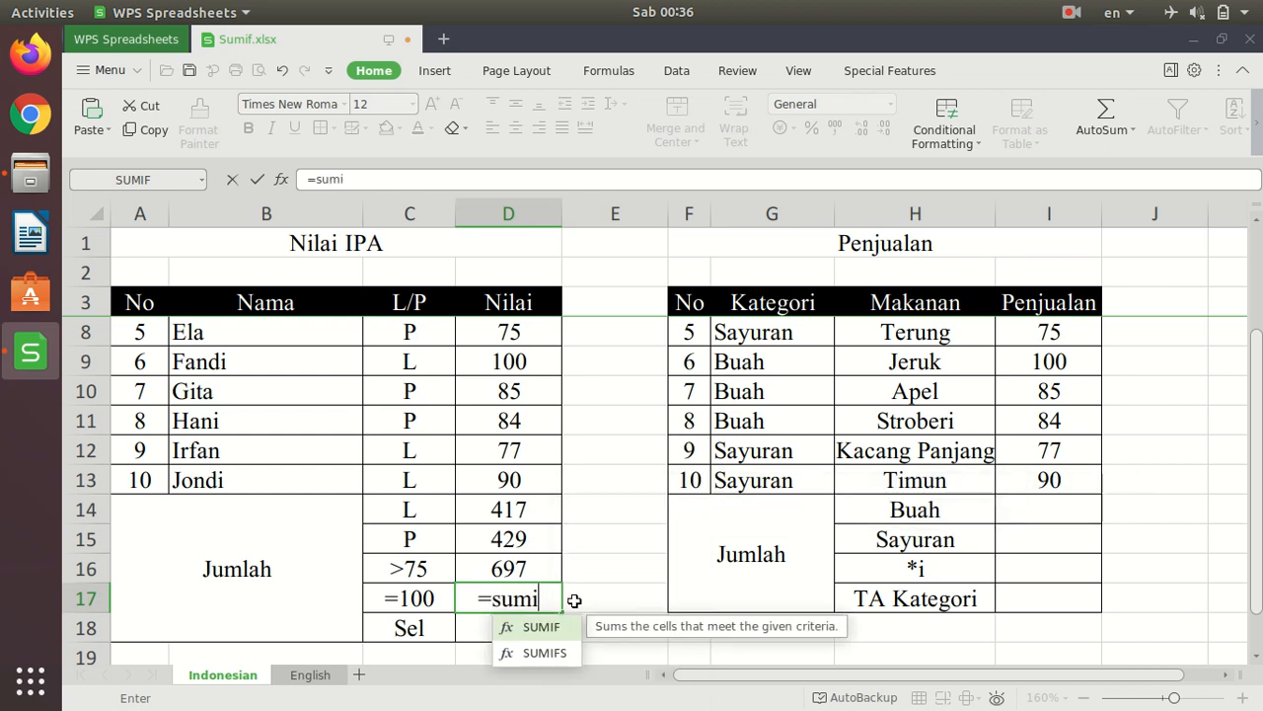
type("f(")
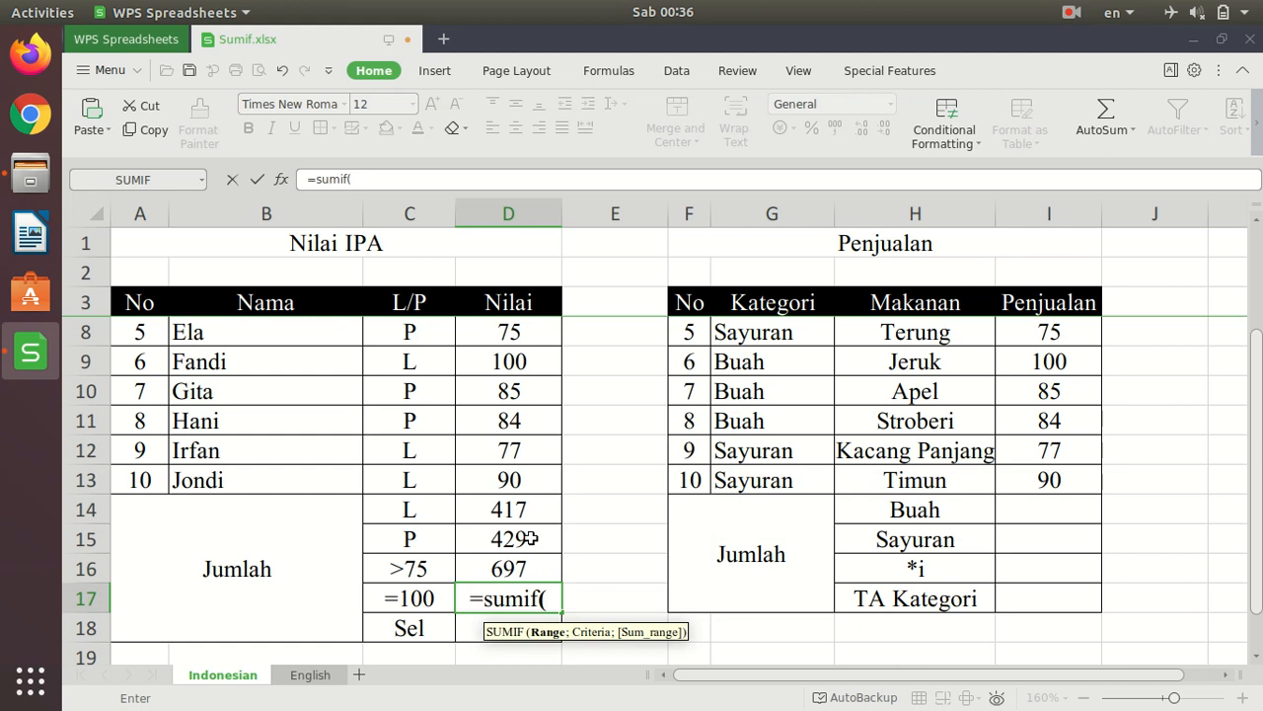
scroll(558, 507, "up", 2)
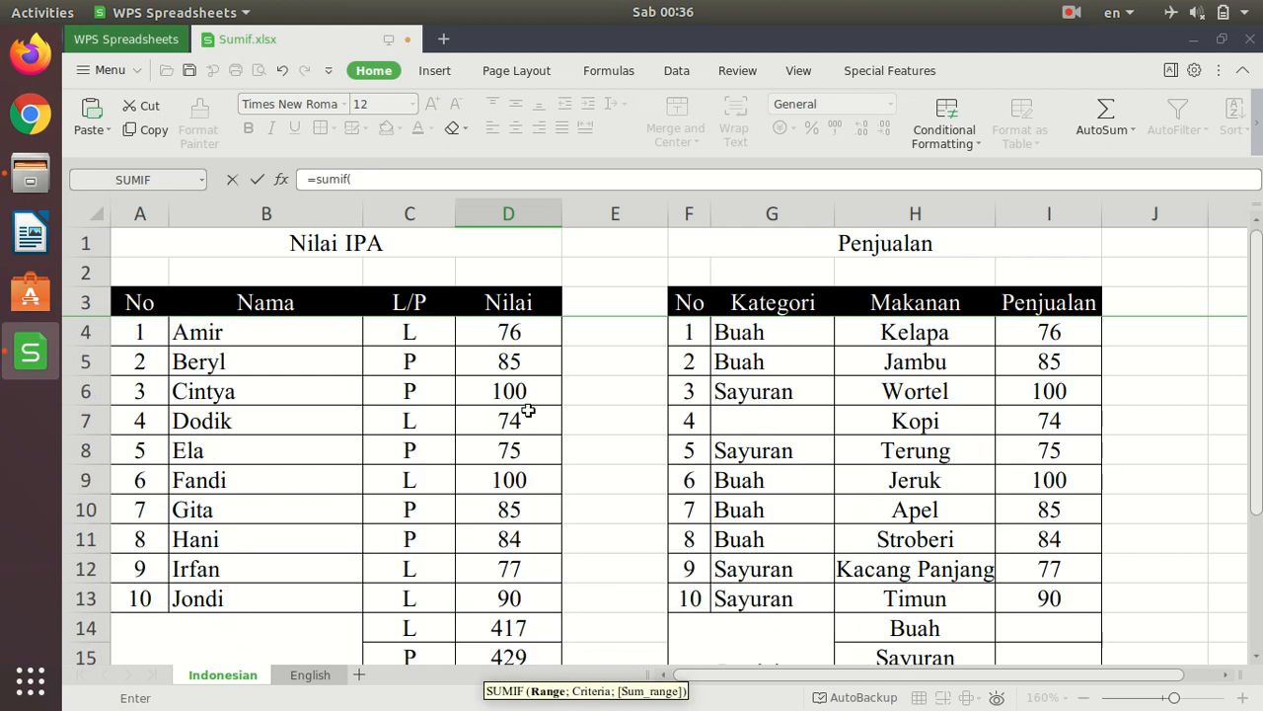
mouse_move(510, 332)
left_mouse_down()
mouse_move(510, 420)
mouse_move(543, 597)
left_mouse_up()
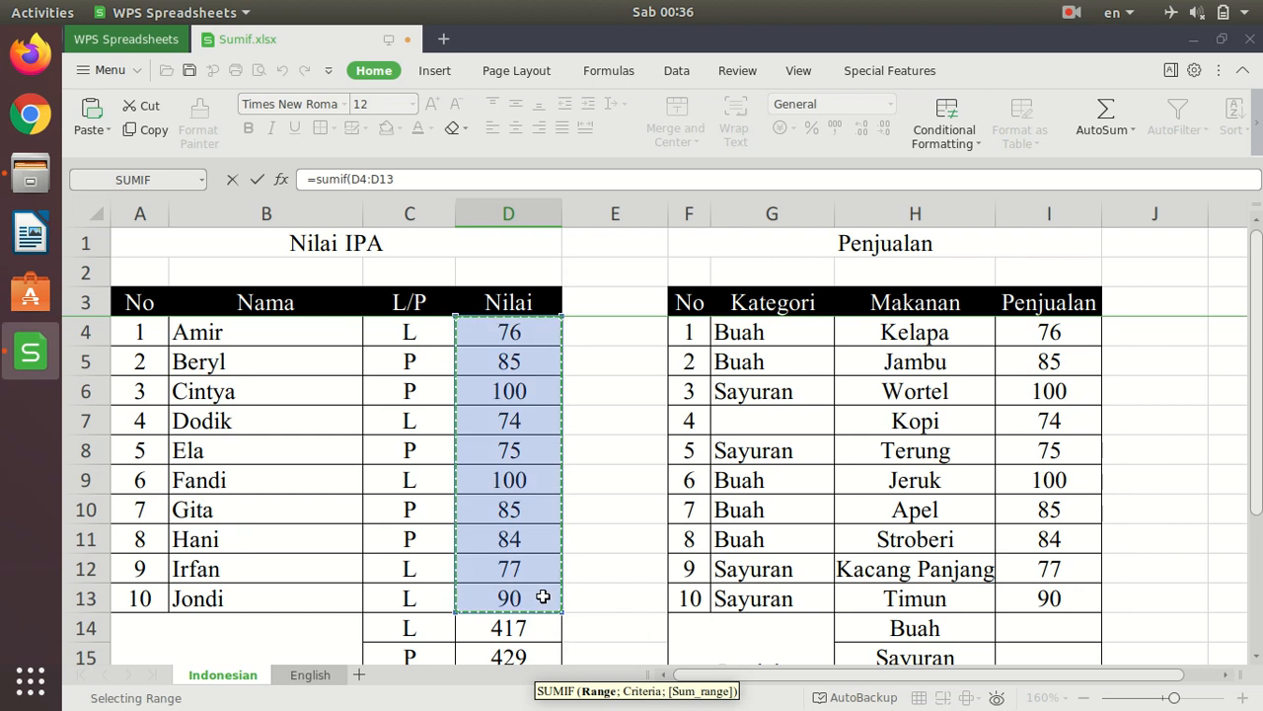
type(";")
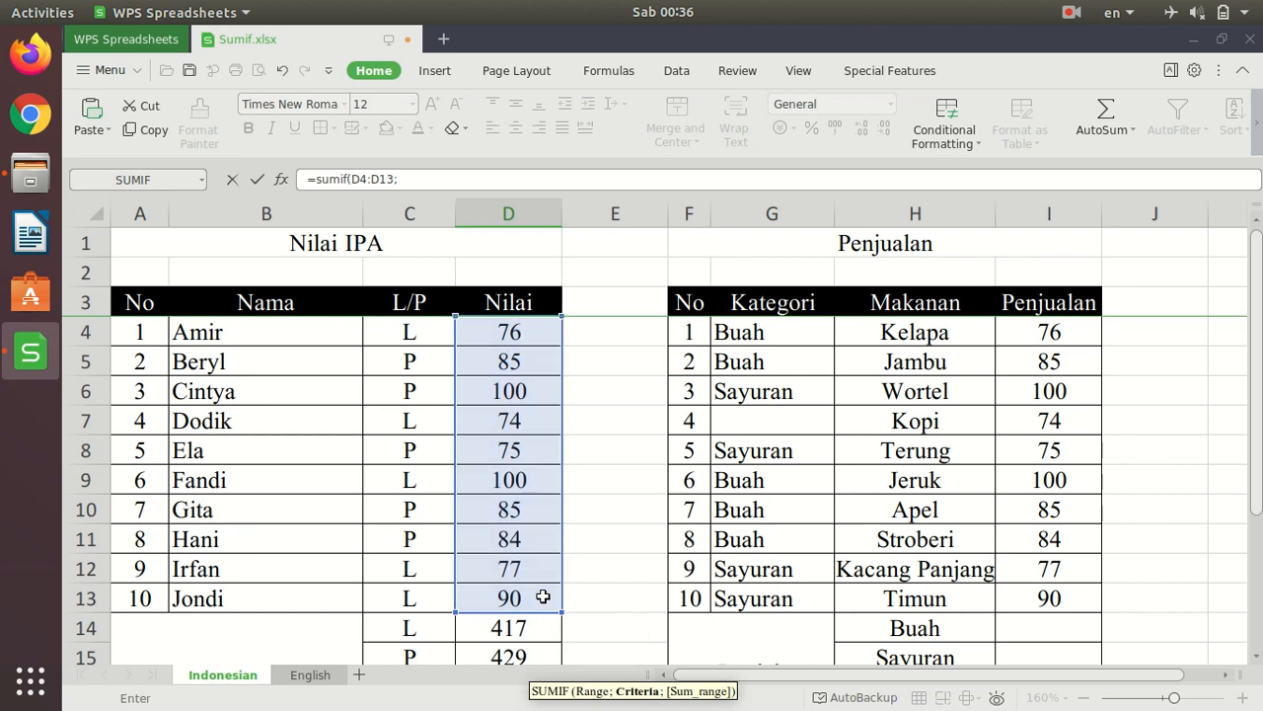
type("\"100")
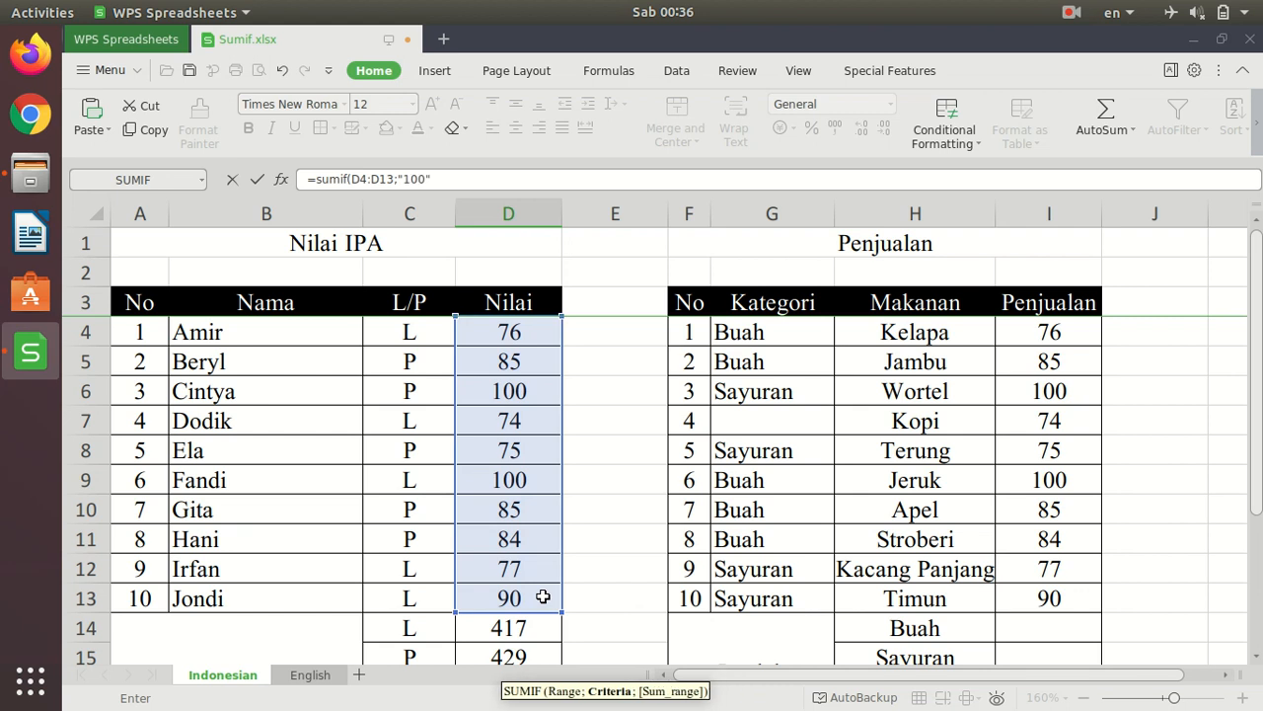
scroll(468, 501, "down", 2)
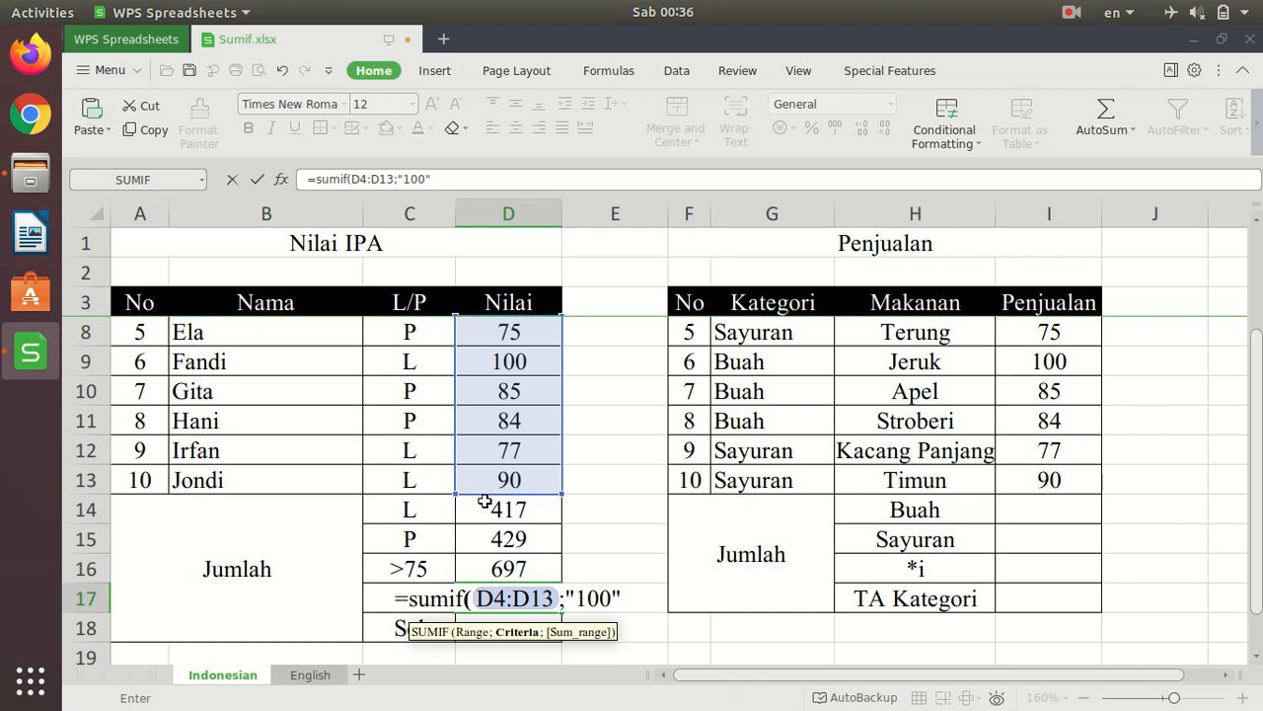
type("\")")
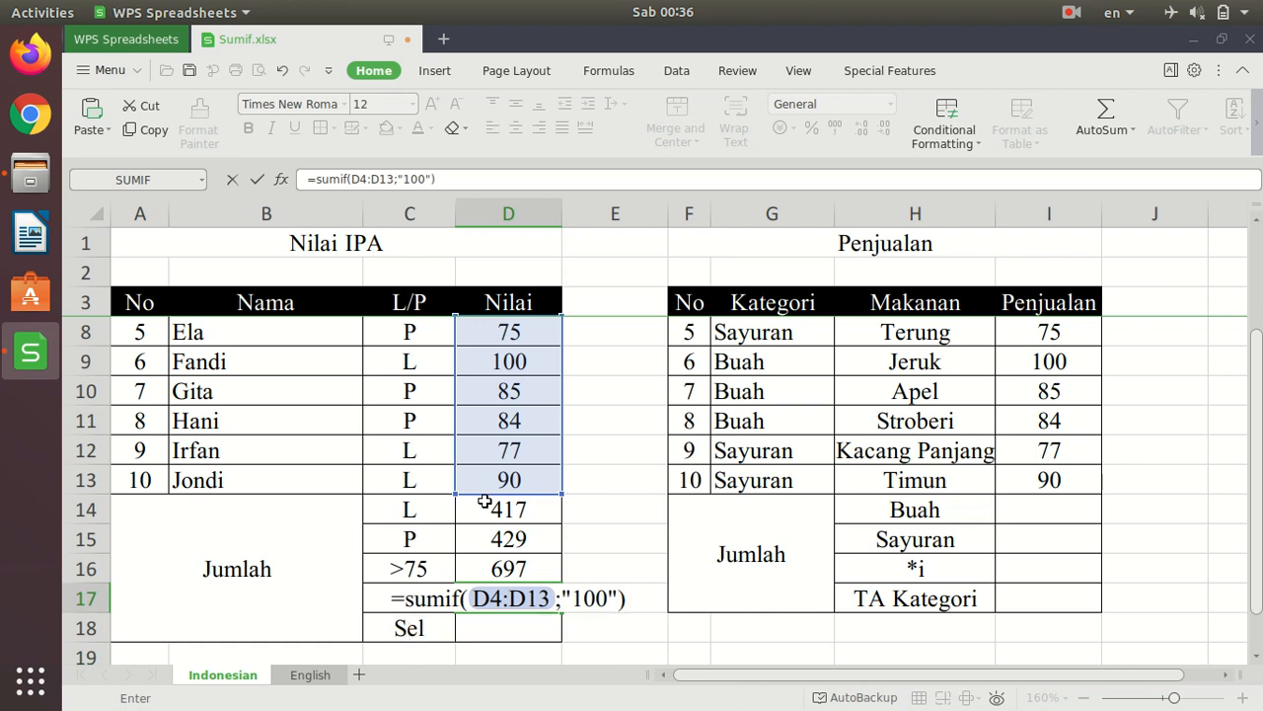
key("Return")
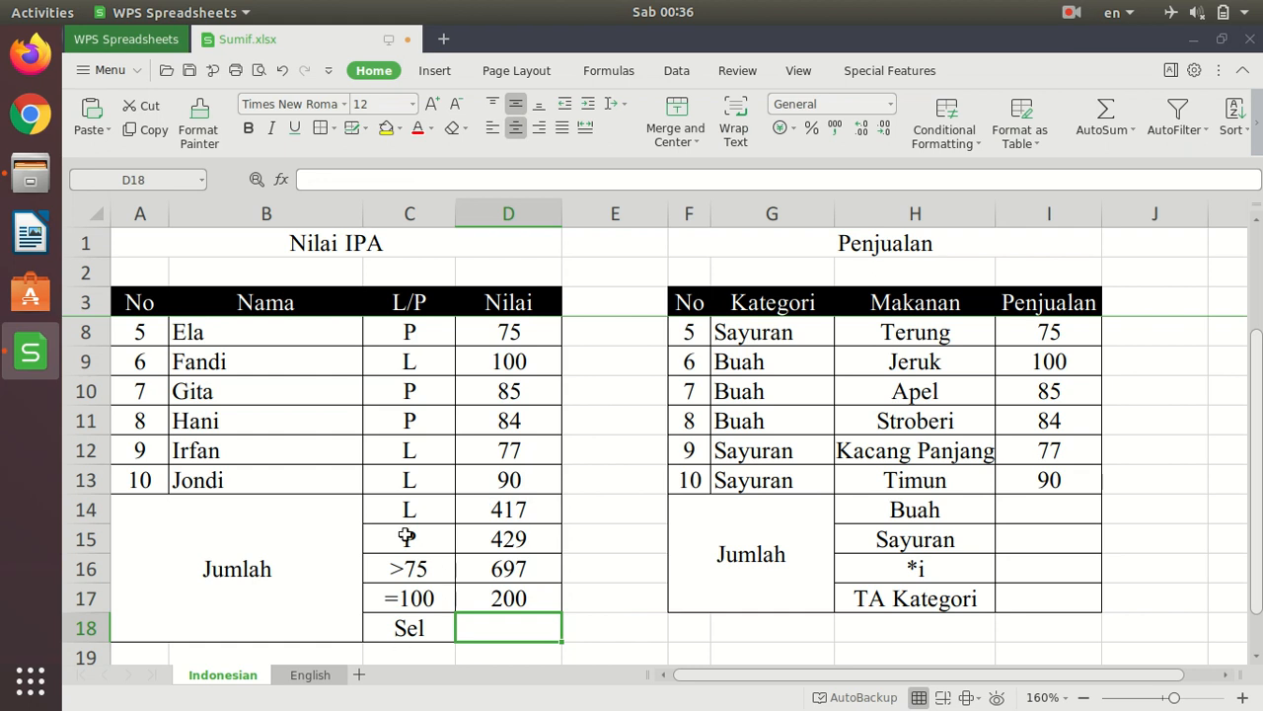
- Check the Nilai scores in D6 and D9 against the =100 total in D17
scroll(545, 407, "up", 2)
scroll(545, 407, "down", 1)
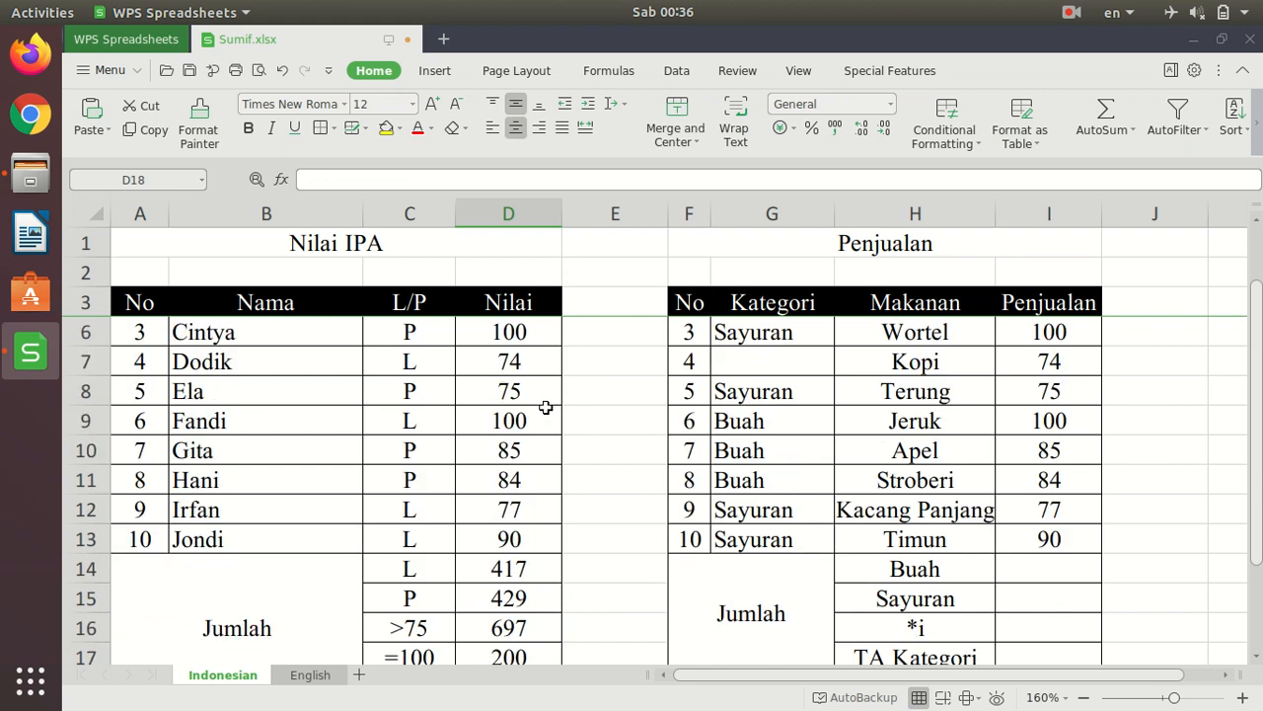
scroll(546, 407, "up", 2)
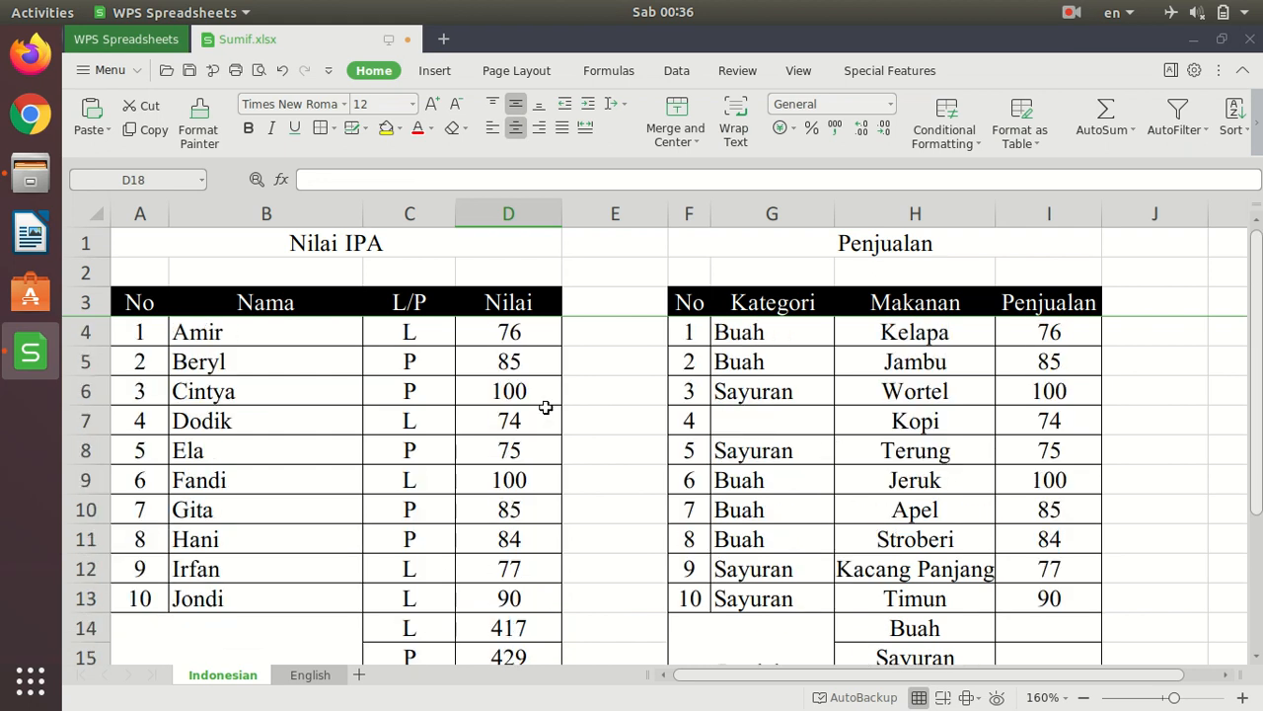
left_click(498, 394)
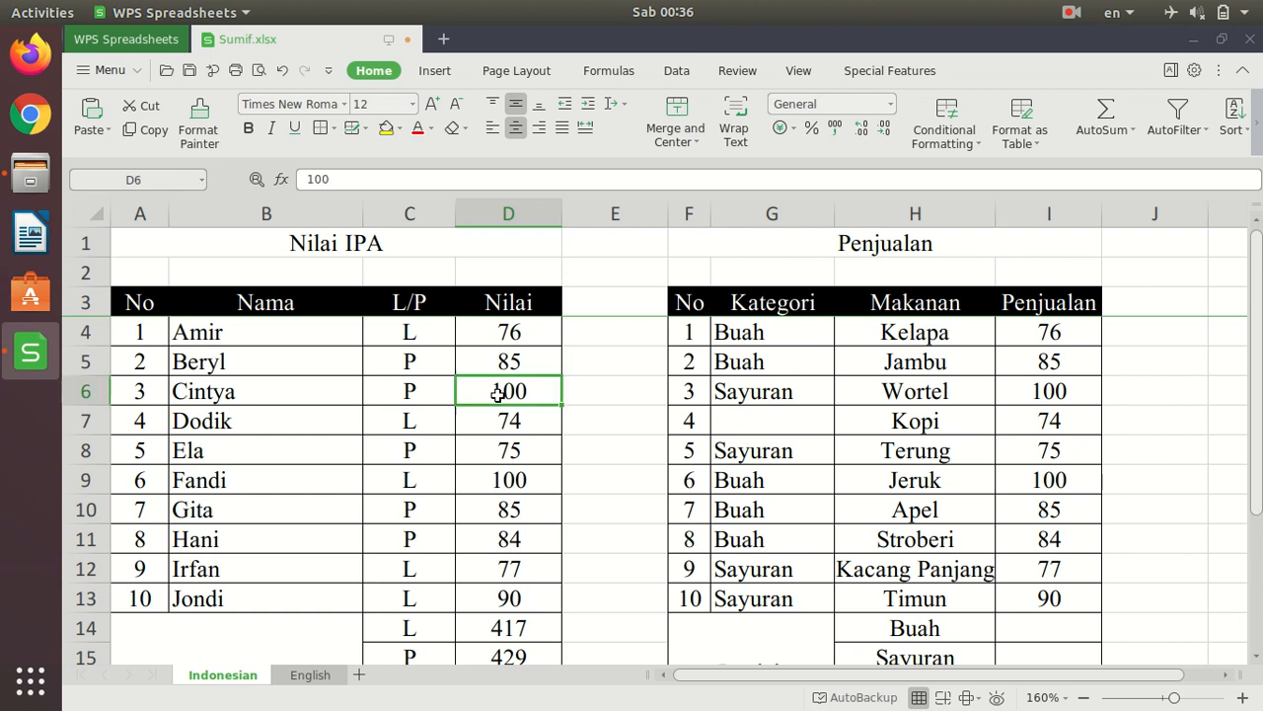
left_click(520, 482)
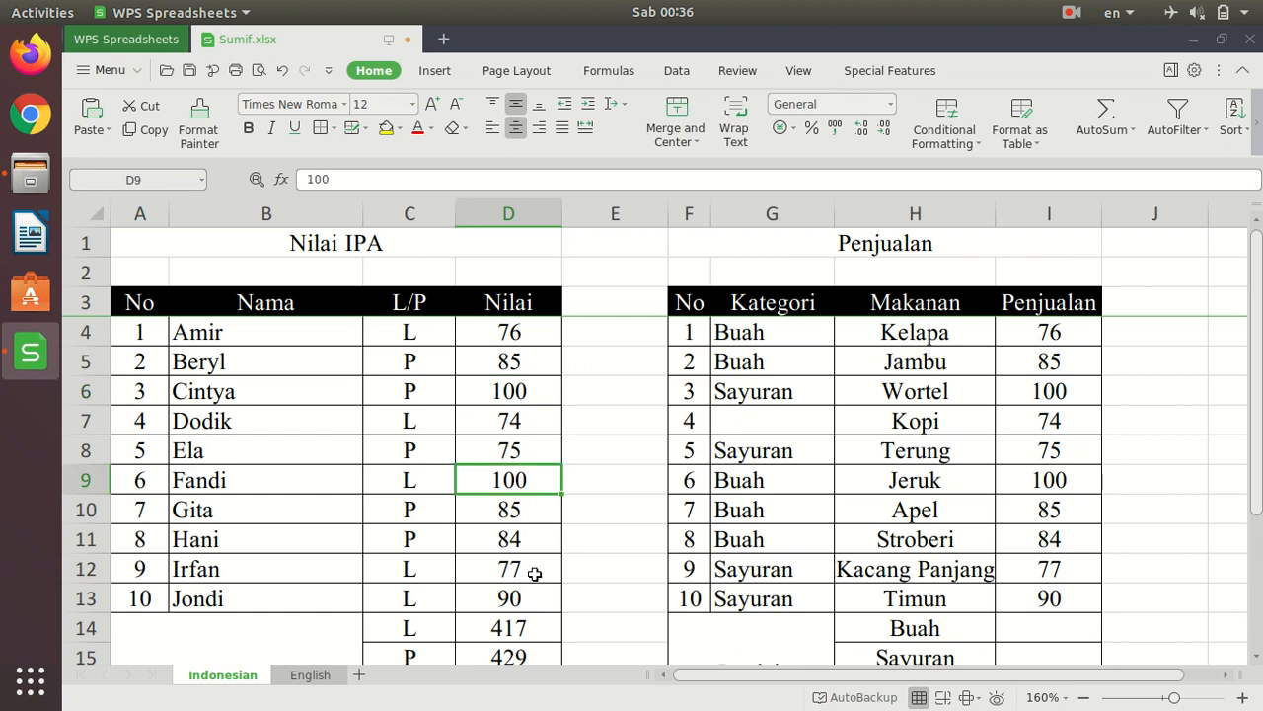
scroll(548, 557, "down", 2)
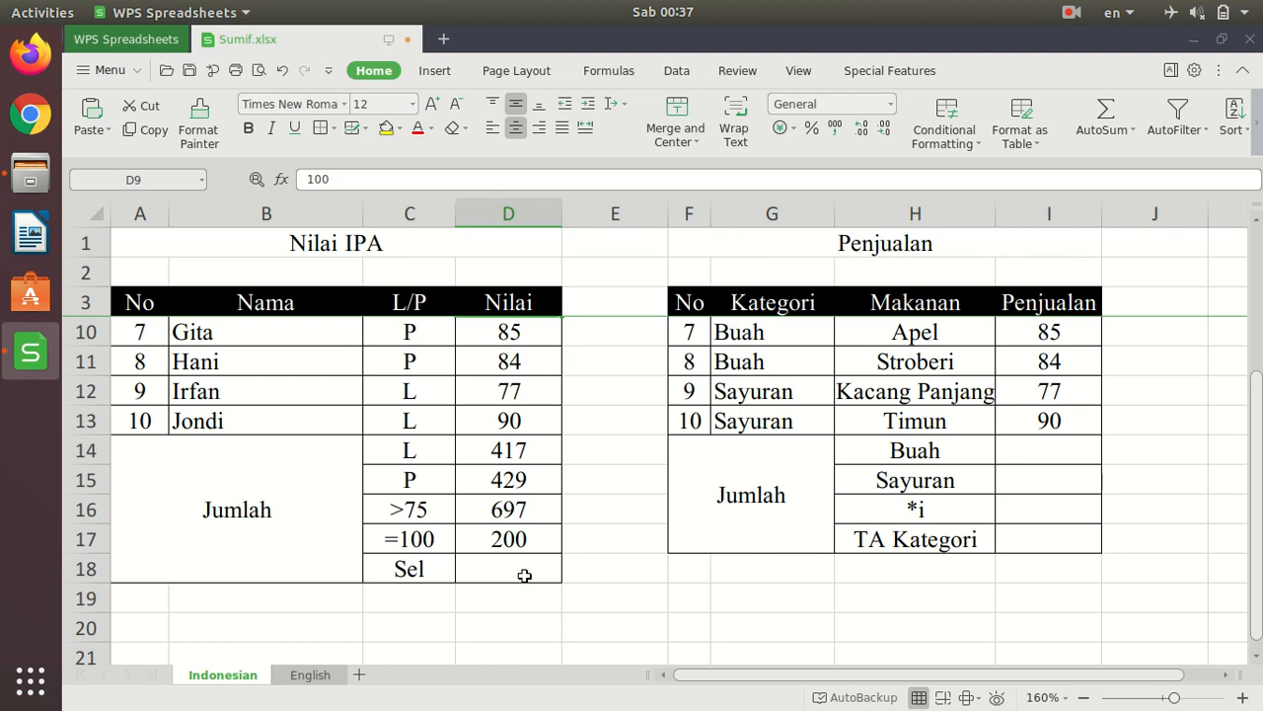
scroll(524, 575, "up", 2)
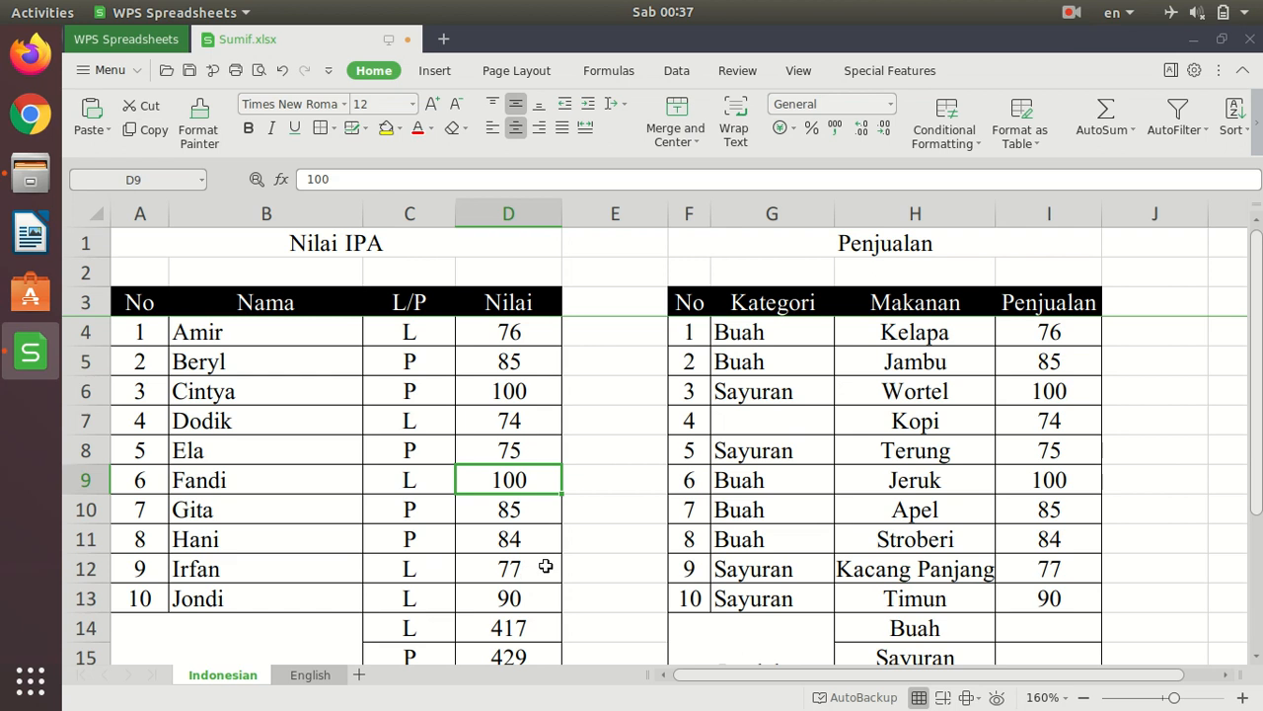
- Begin a SUMIF formula in D18, the Sel row, with the Nilai scores D4:D13 as its range
left_click_drag(486, 331, 514, 598)
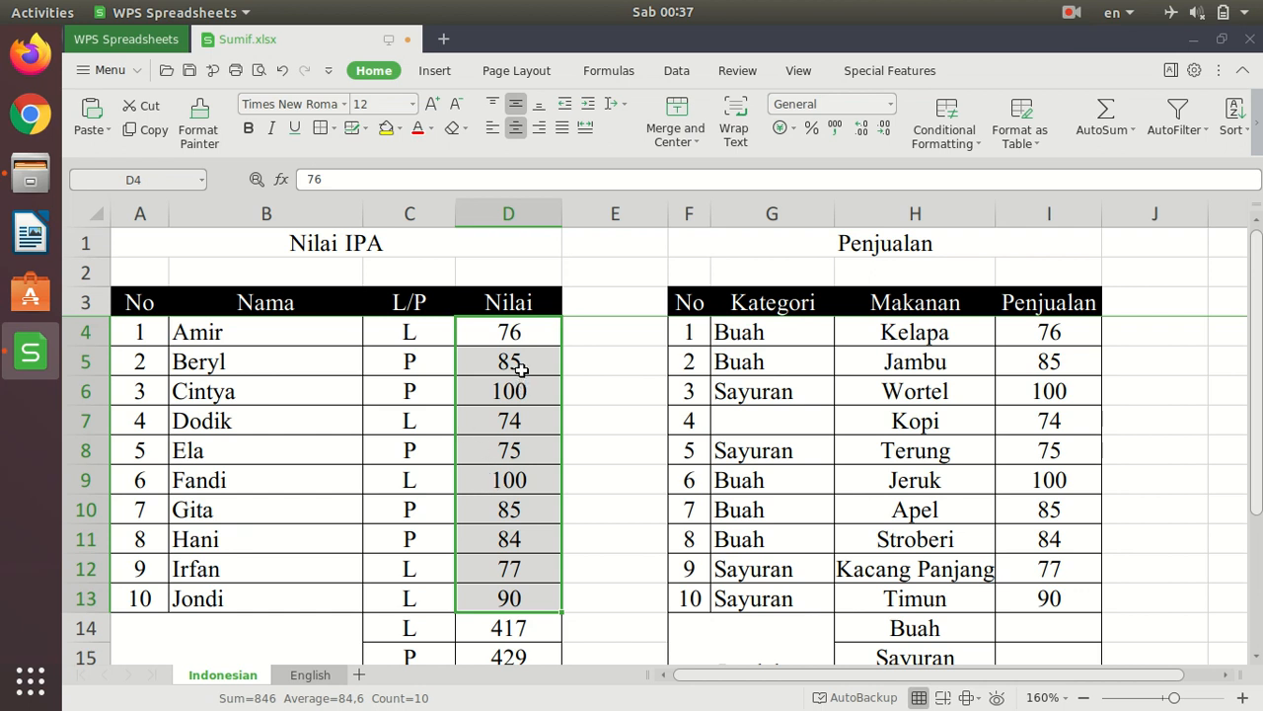
scroll(571, 416, "down", 2)
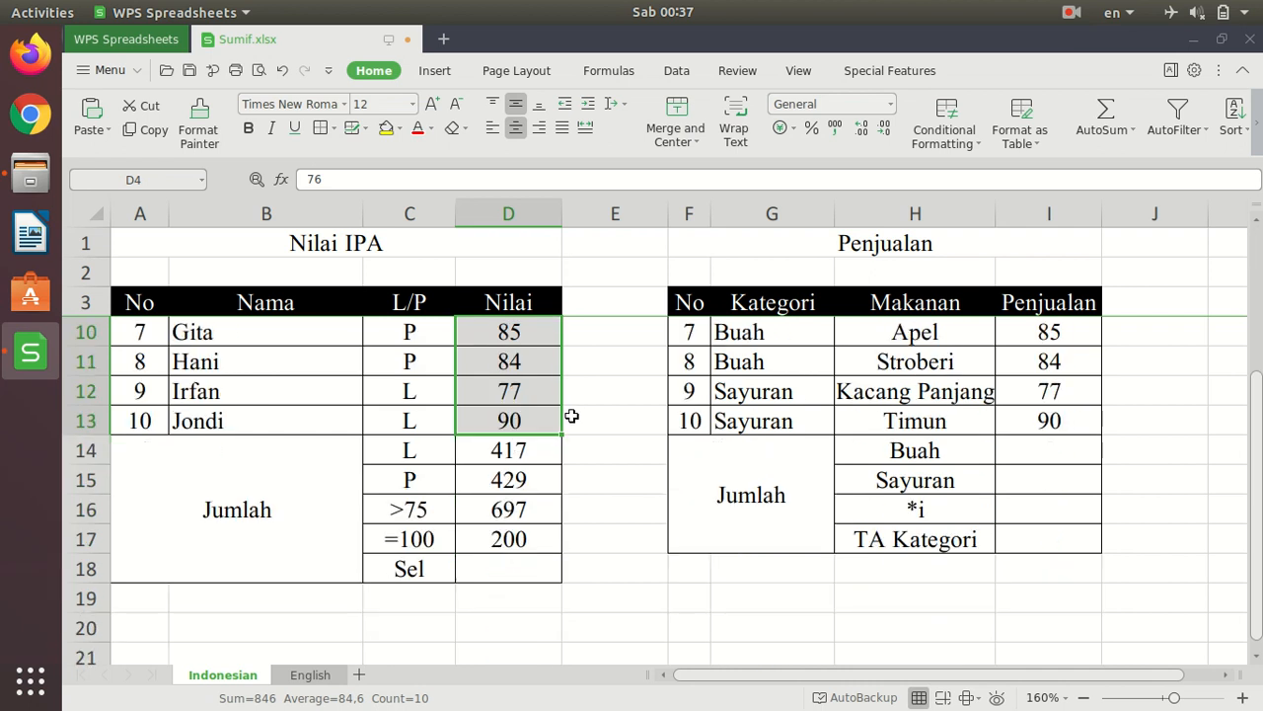
left_click(504, 570)
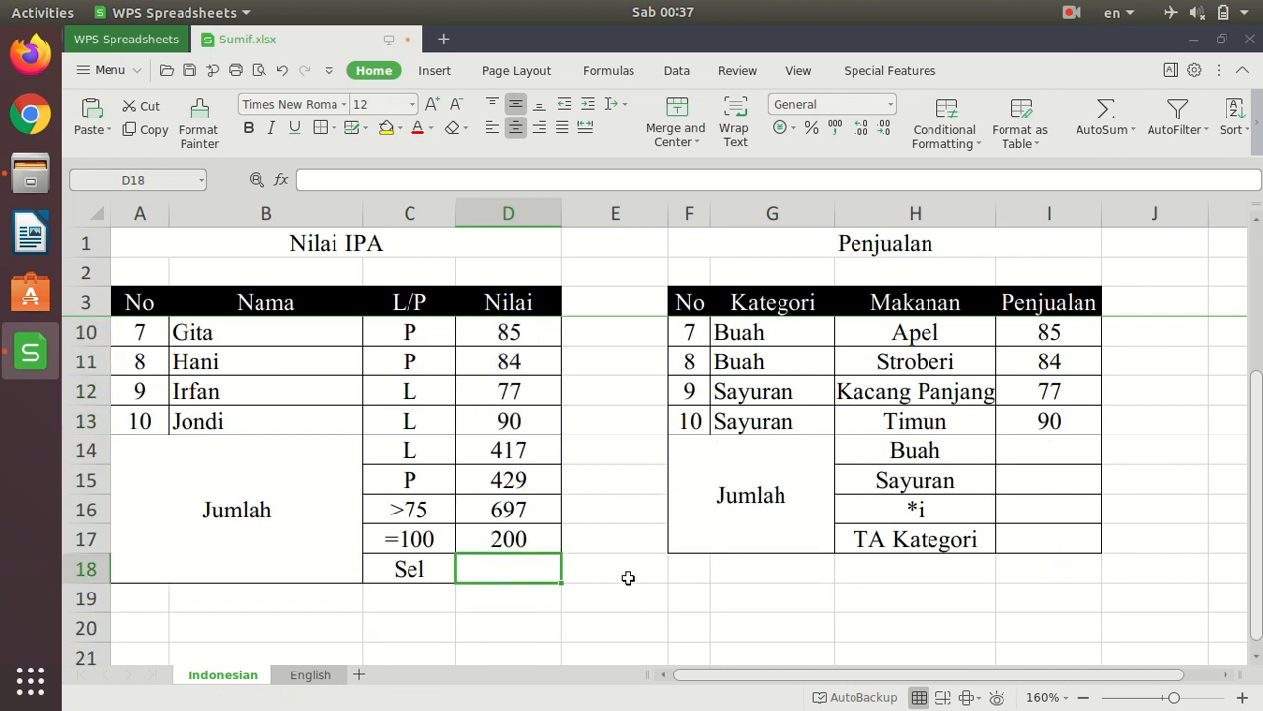
type("=sumif")
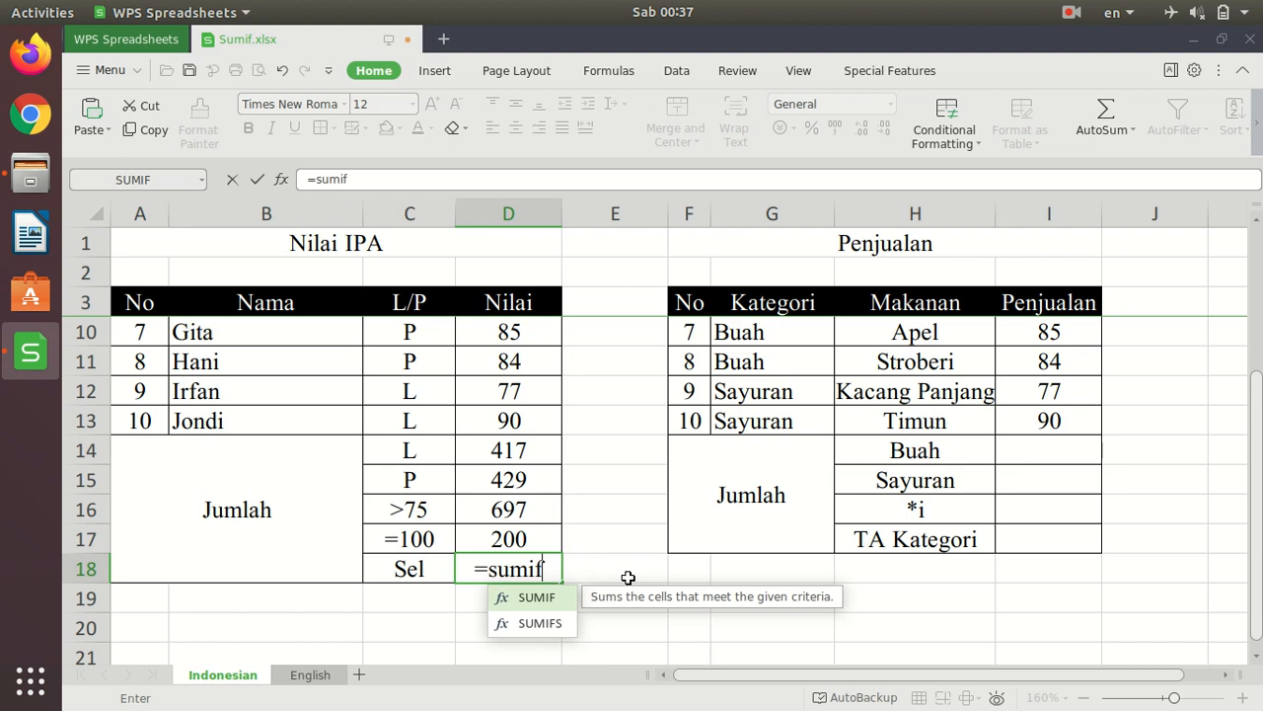
type("(")
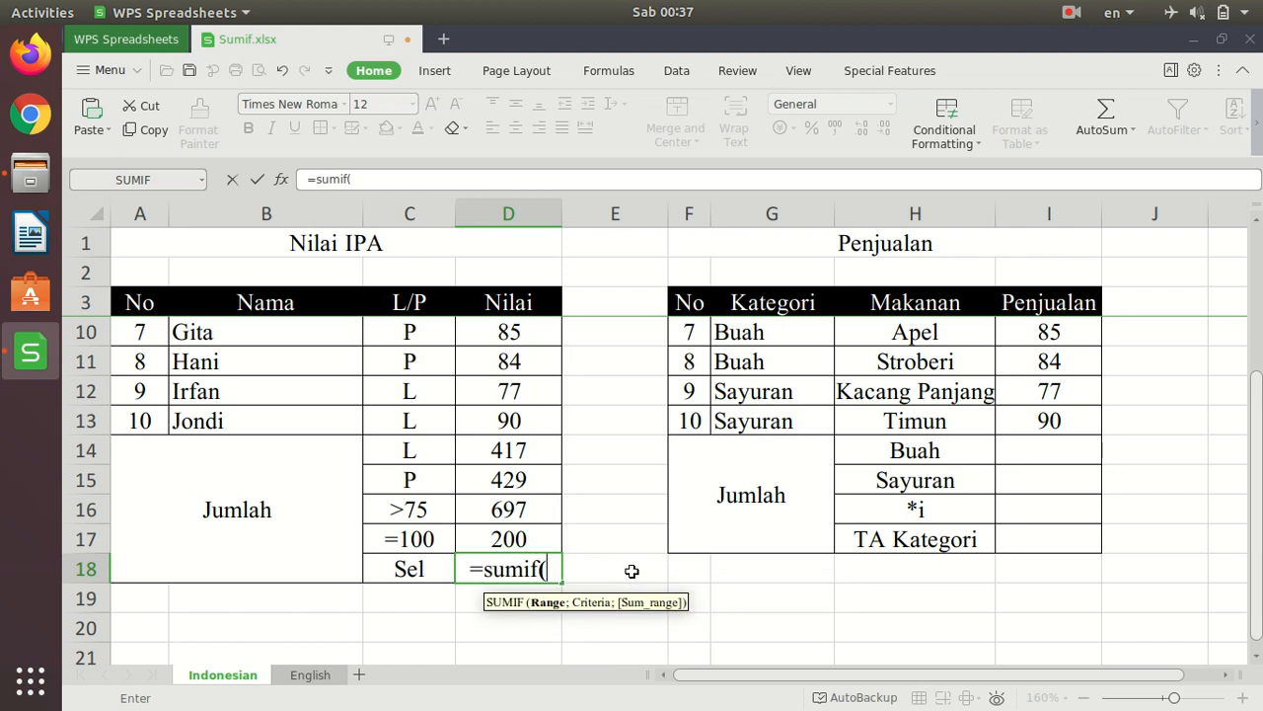
scroll(632, 570, "up", 2)
mouse_move(507, 332)
left_mouse_down()
mouse_move(473, 485)
mouse_move(490, 599)
mouse_move(501, 592)
left_mouse_up()
type(";")
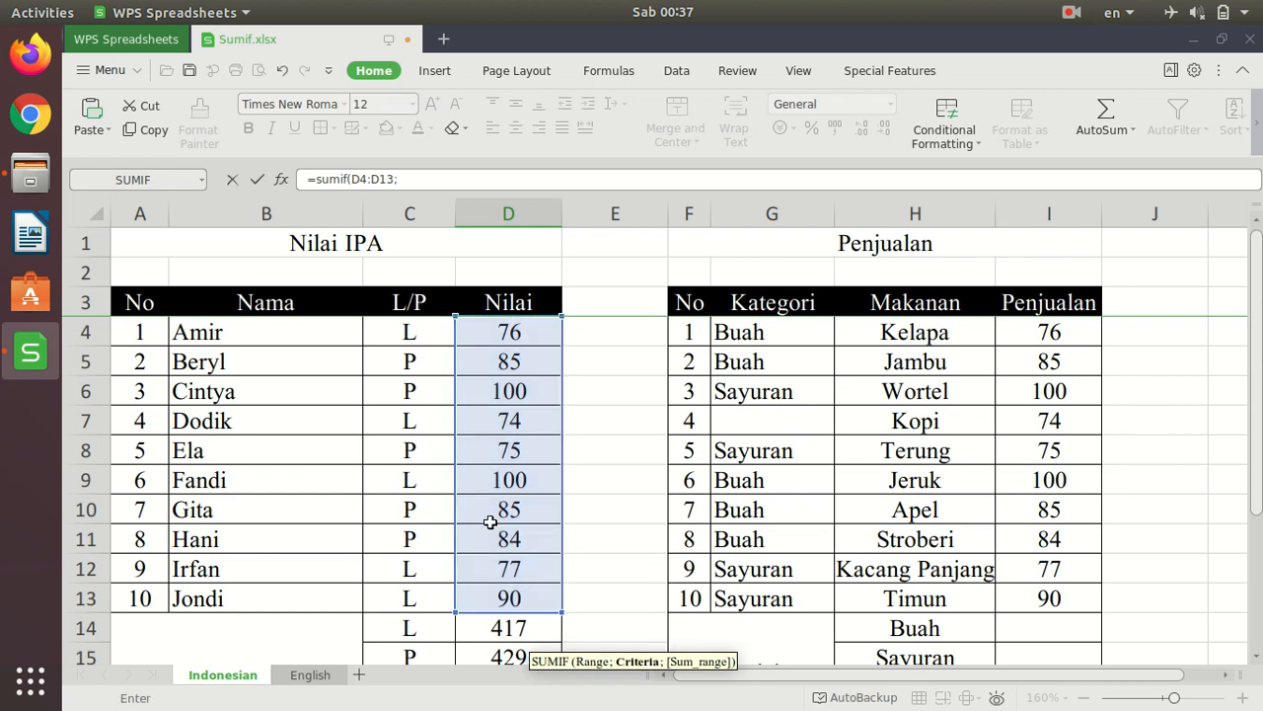
scroll(493, 516, "down", 1)
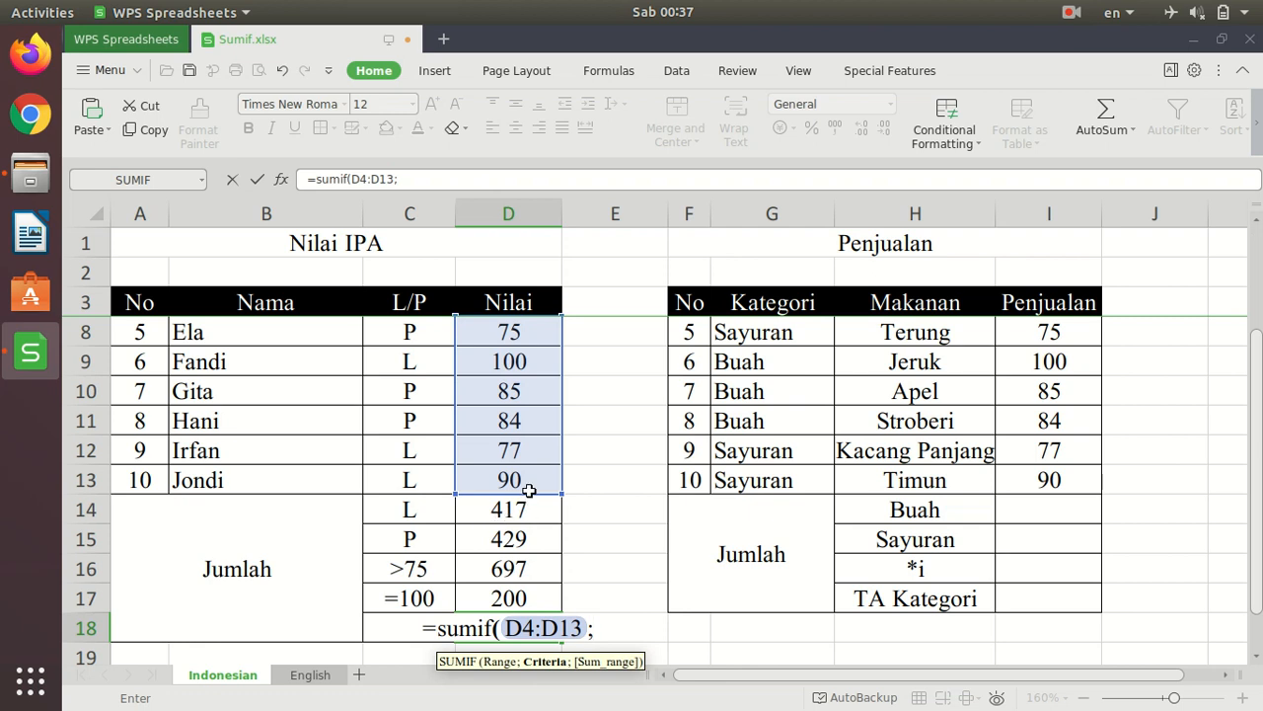
scroll(528, 487, "up", 1)
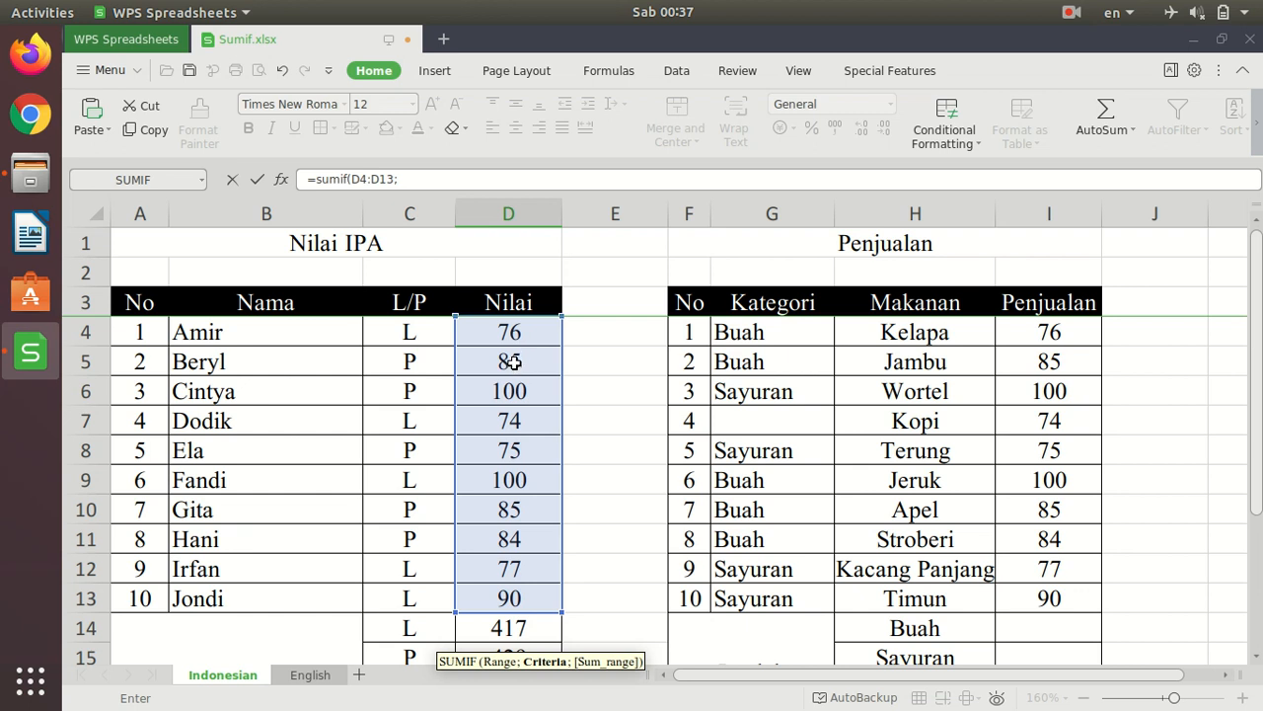
type("\"85")
key("BackSpace")
key("BackSpace")
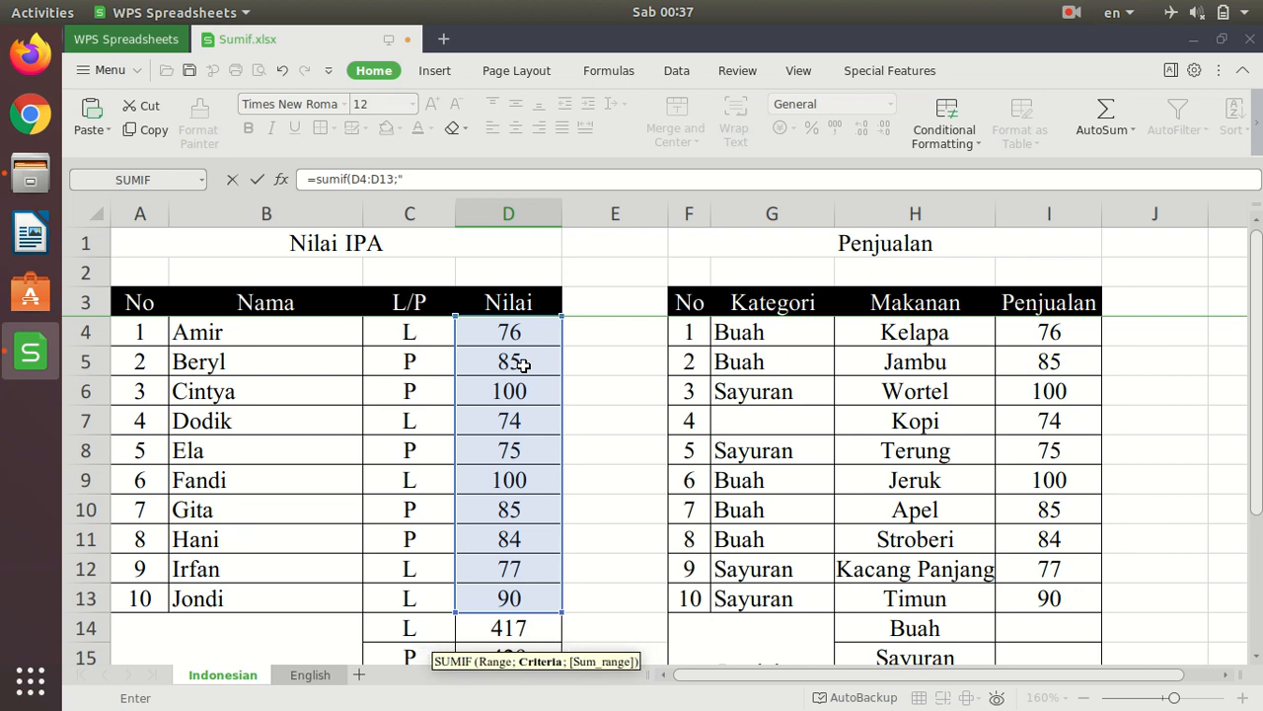
key("Return")
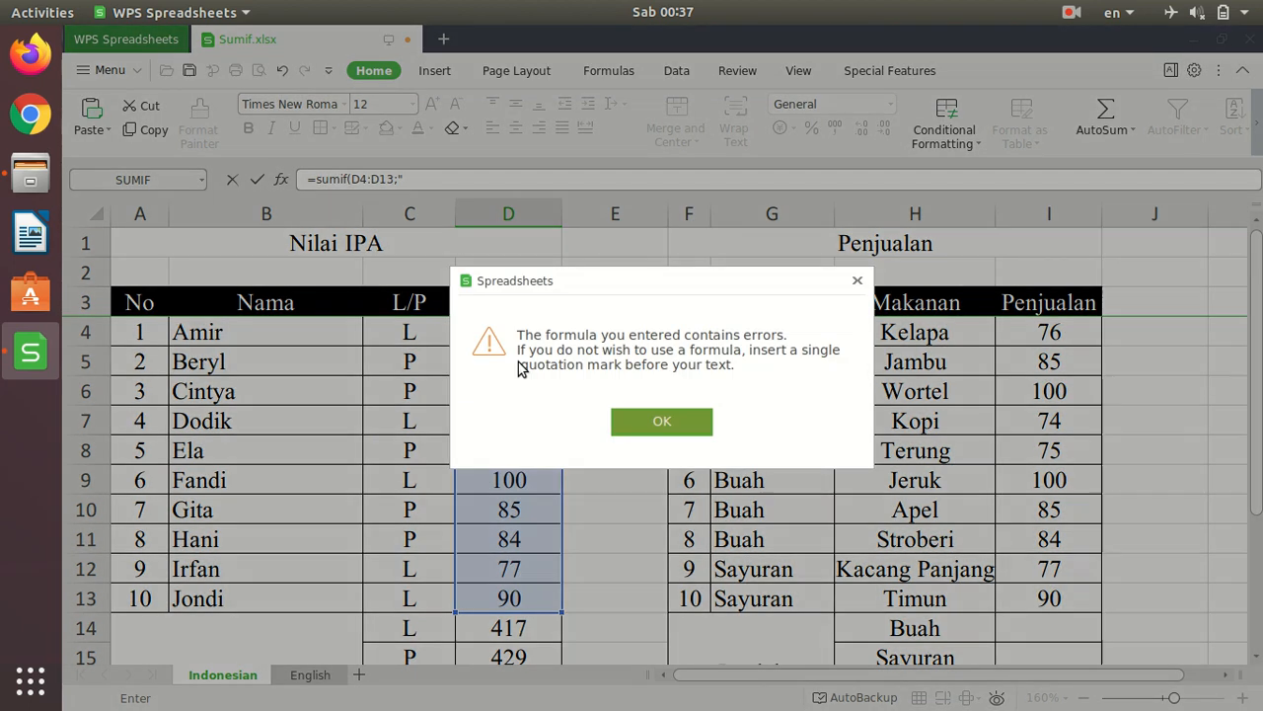
left_click(687, 421)
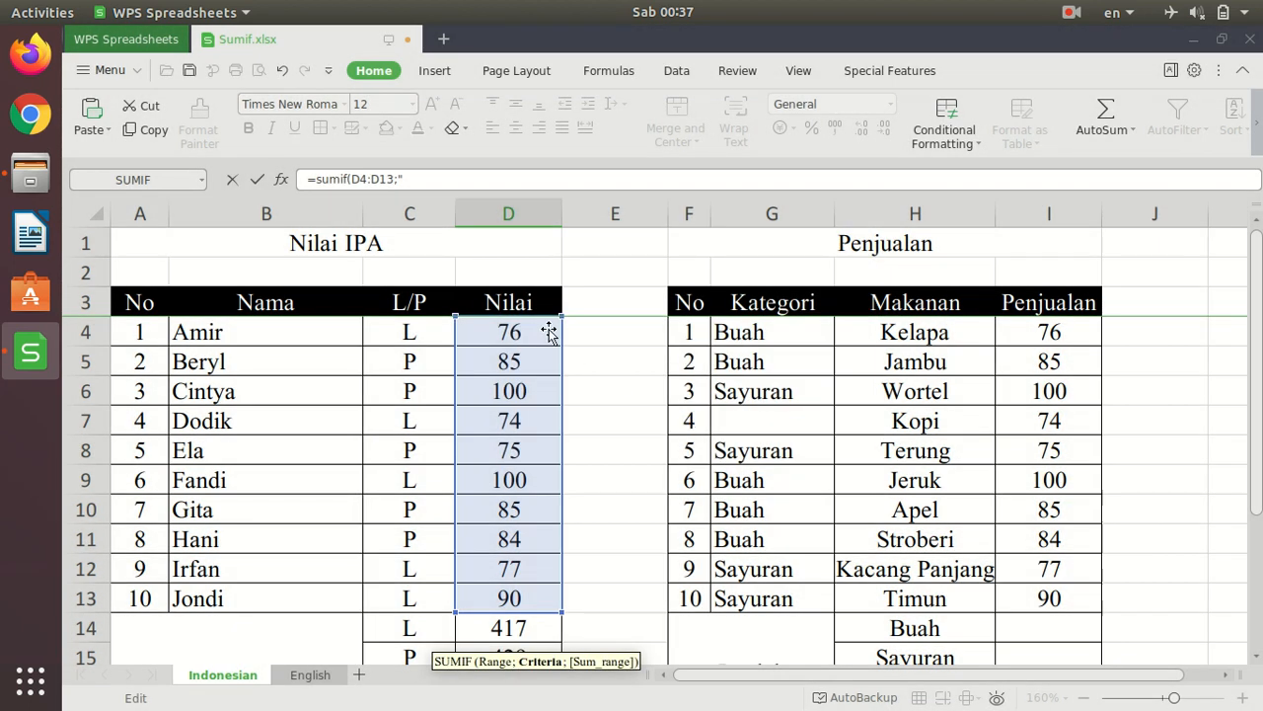
scroll(633, 466, "down", 2)
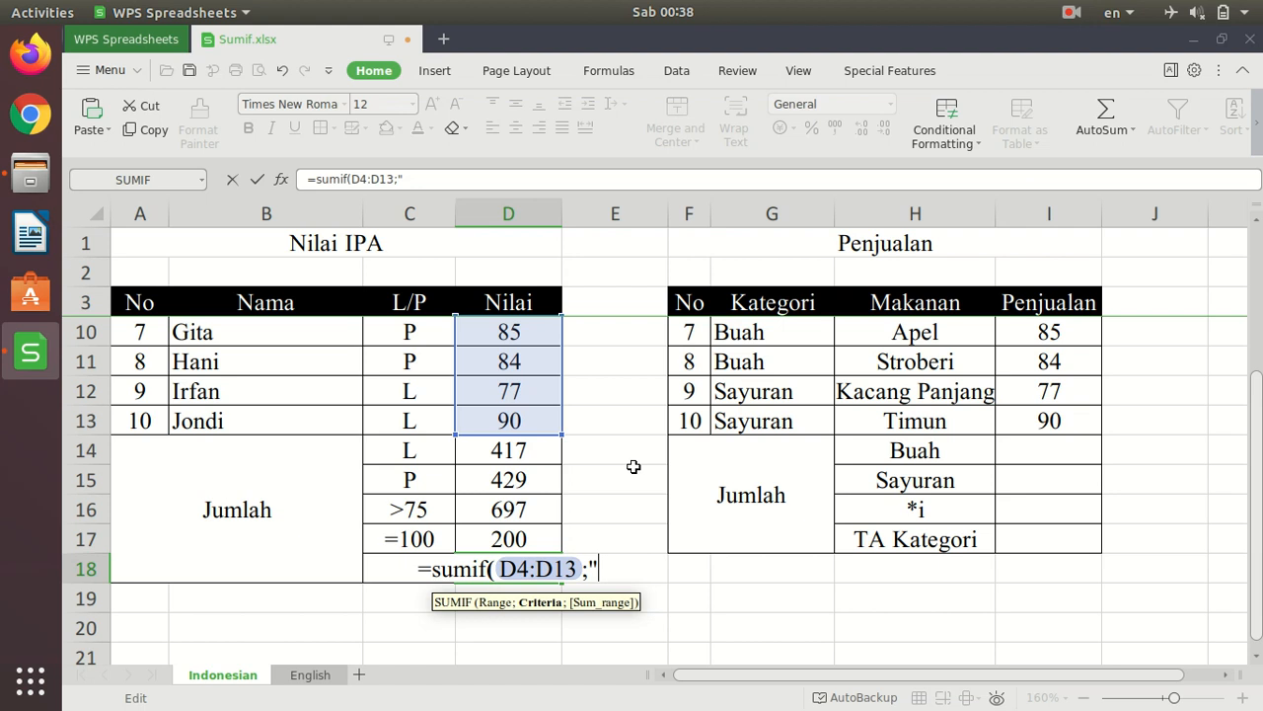
key("BackSpace")
- Complete the D18 formula as =SUMIF(D4:D13;D5) to total the Nilai scores equal to cell D5
scroll(622, 456, "up", 2)
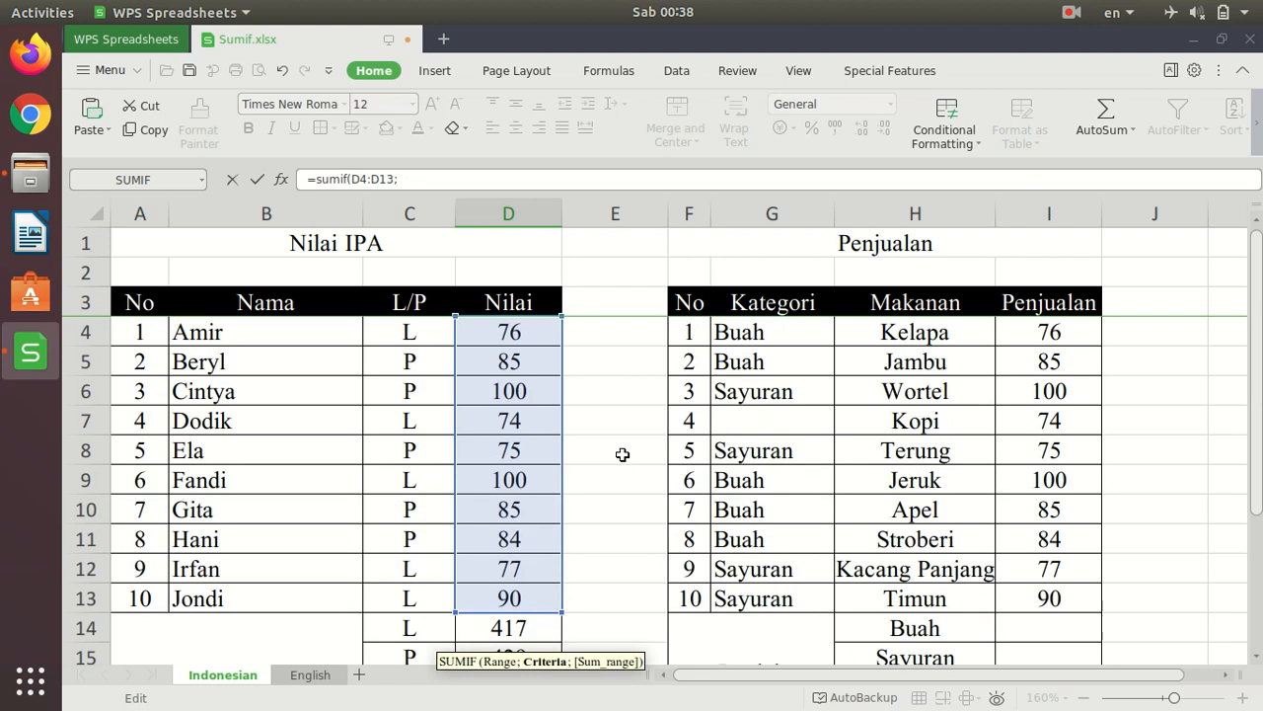
left_click(516, 365)
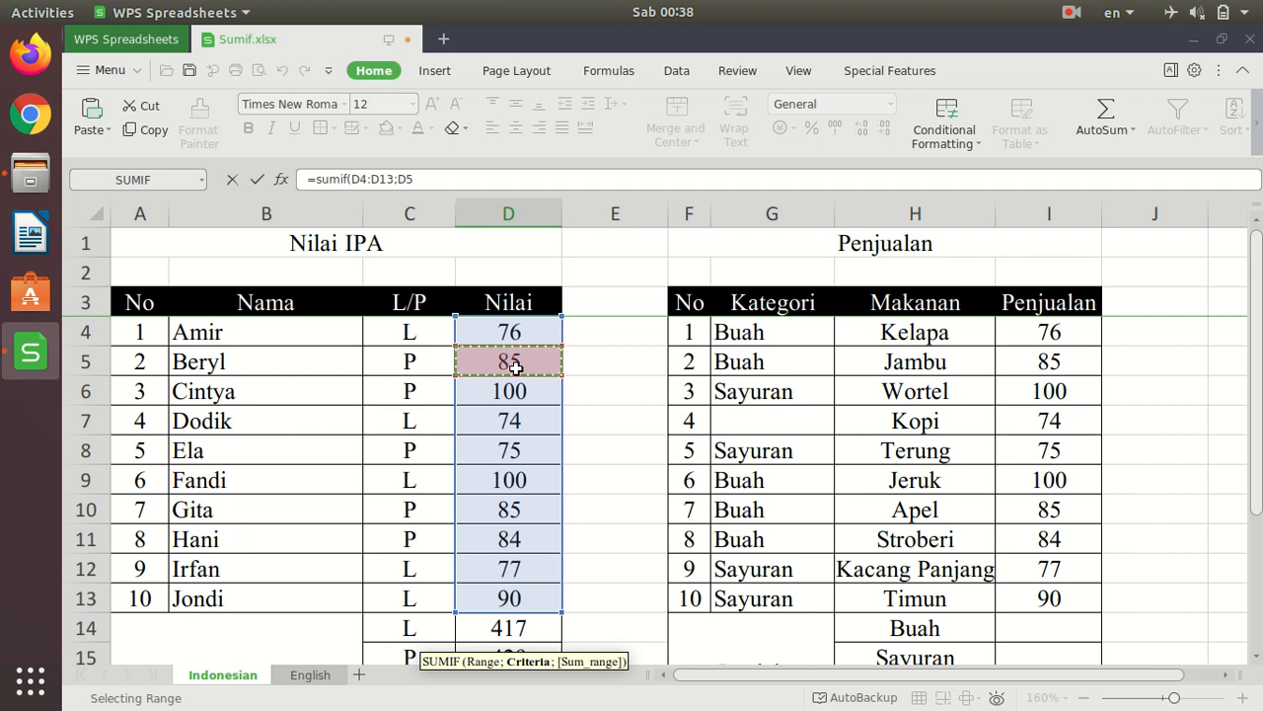
type(")")
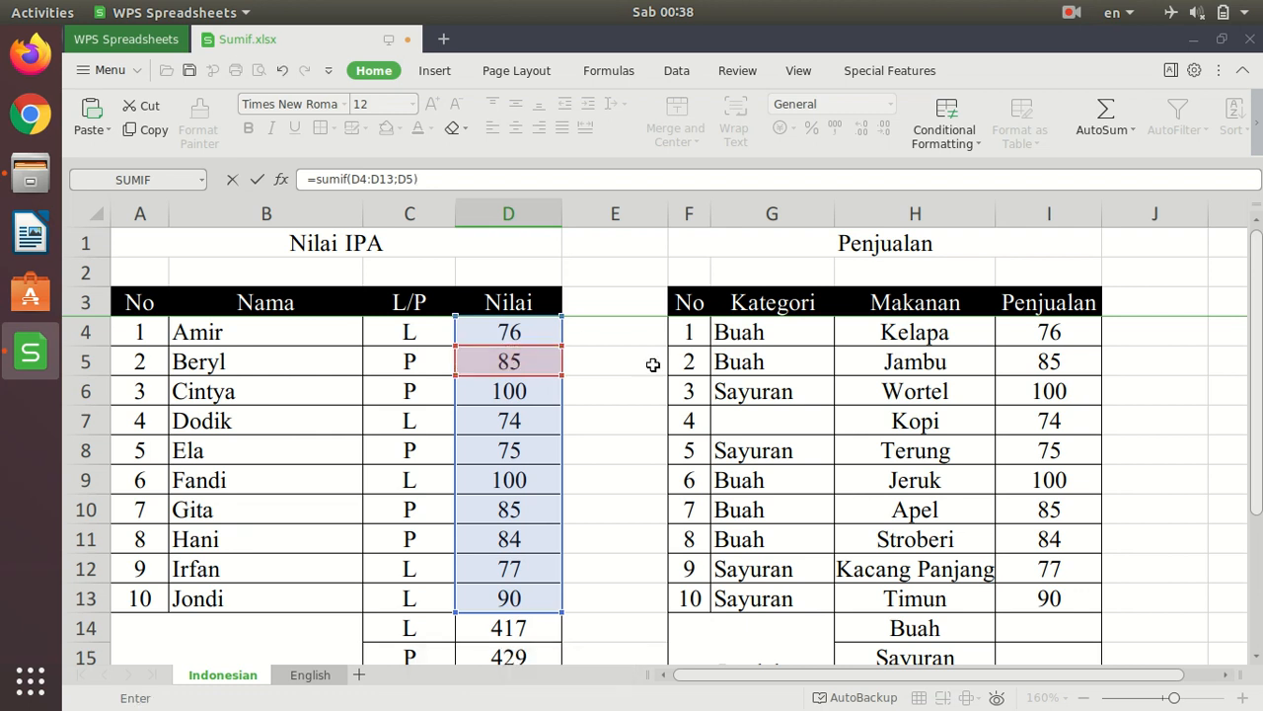
scroll(649, 386, "down", 2)
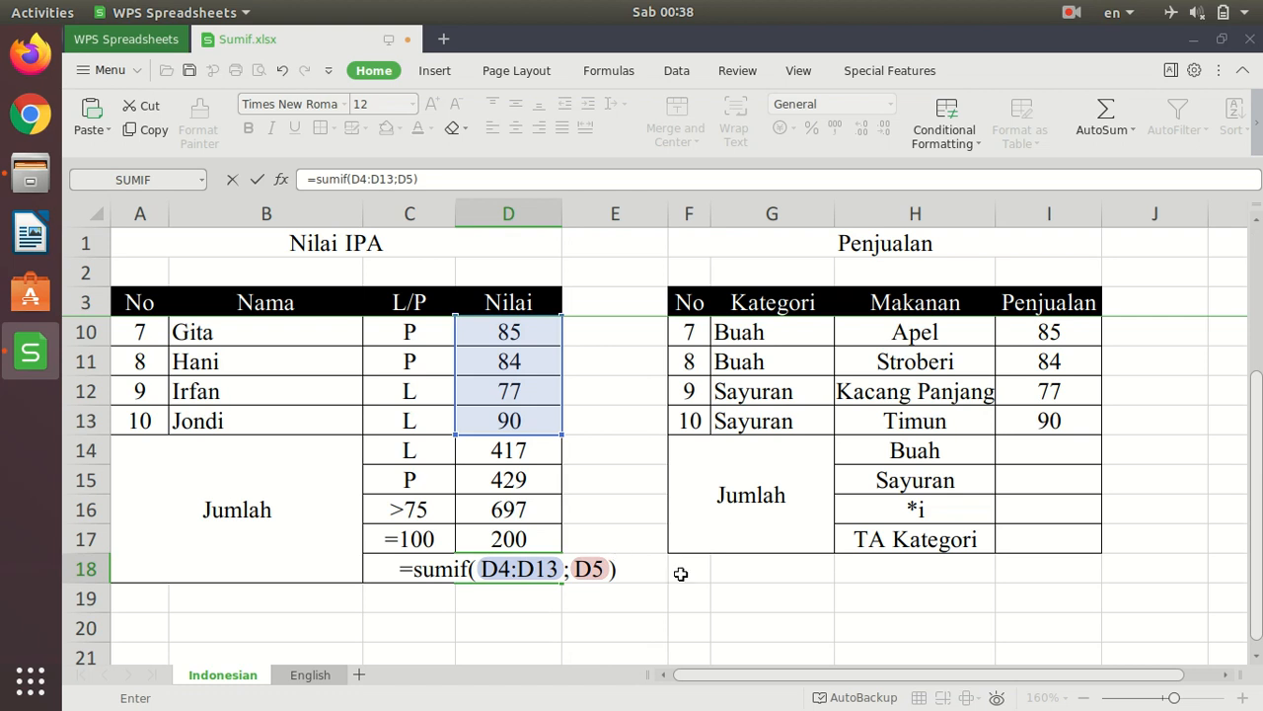
key("Return")
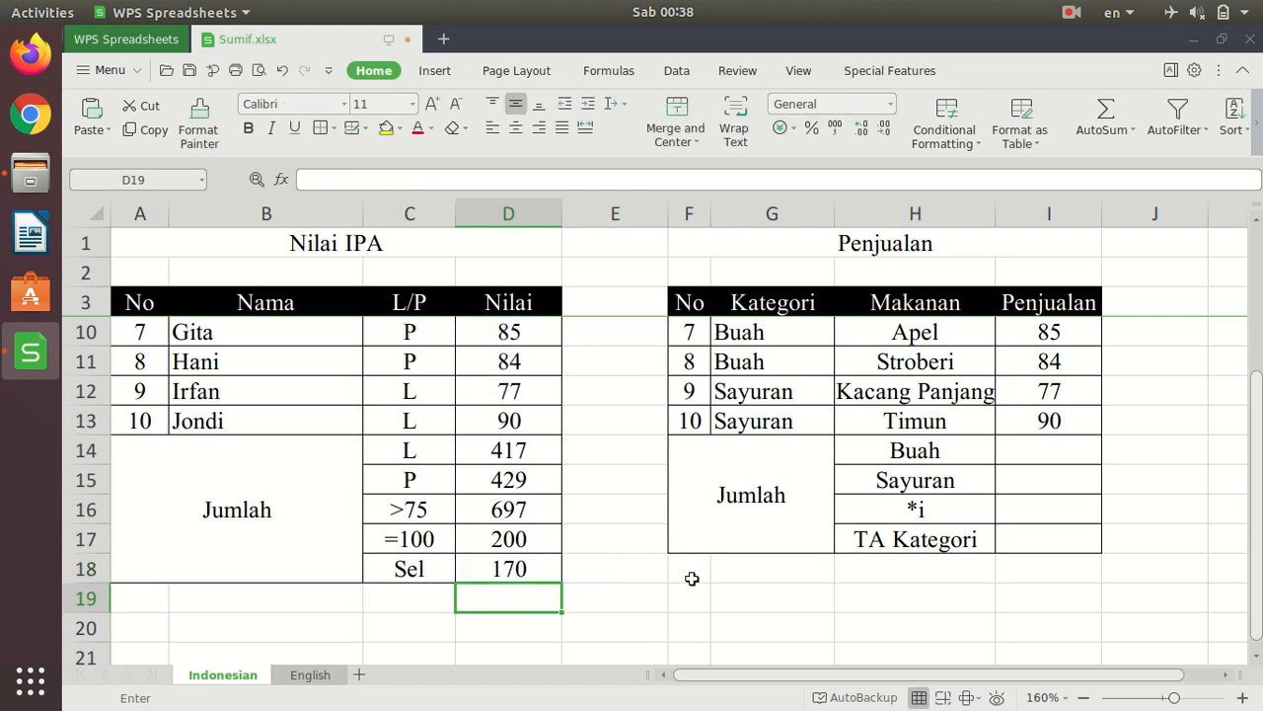
- Check the D18 formula and total against the matching Nilai scores in D5 and D10
left_click(533, 569)
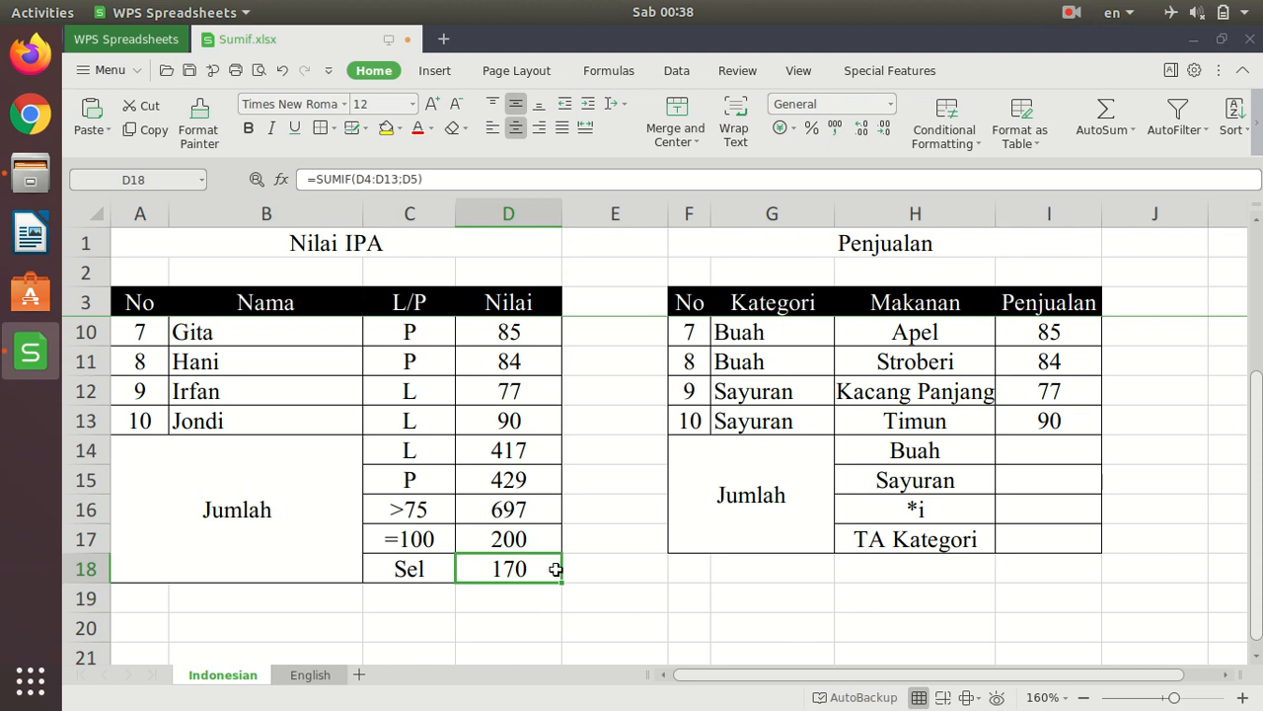
scroll(556, 564, "up", 2)
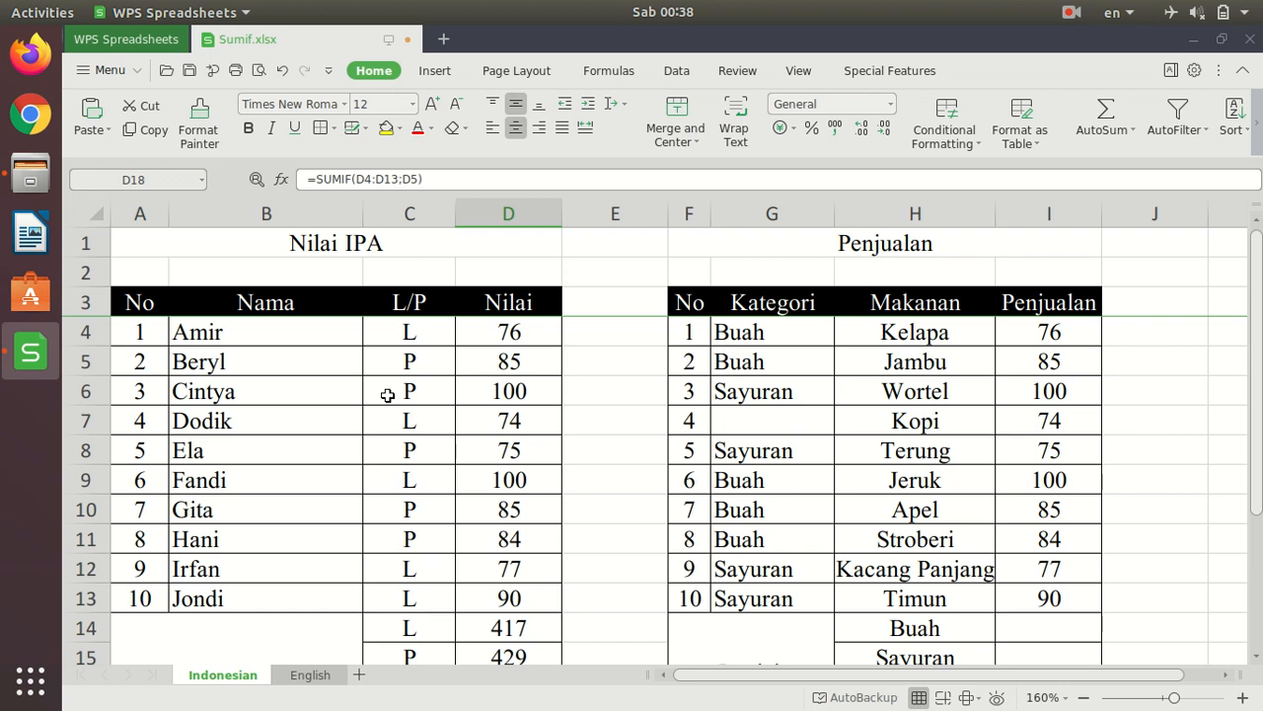
left_click(526, 367)
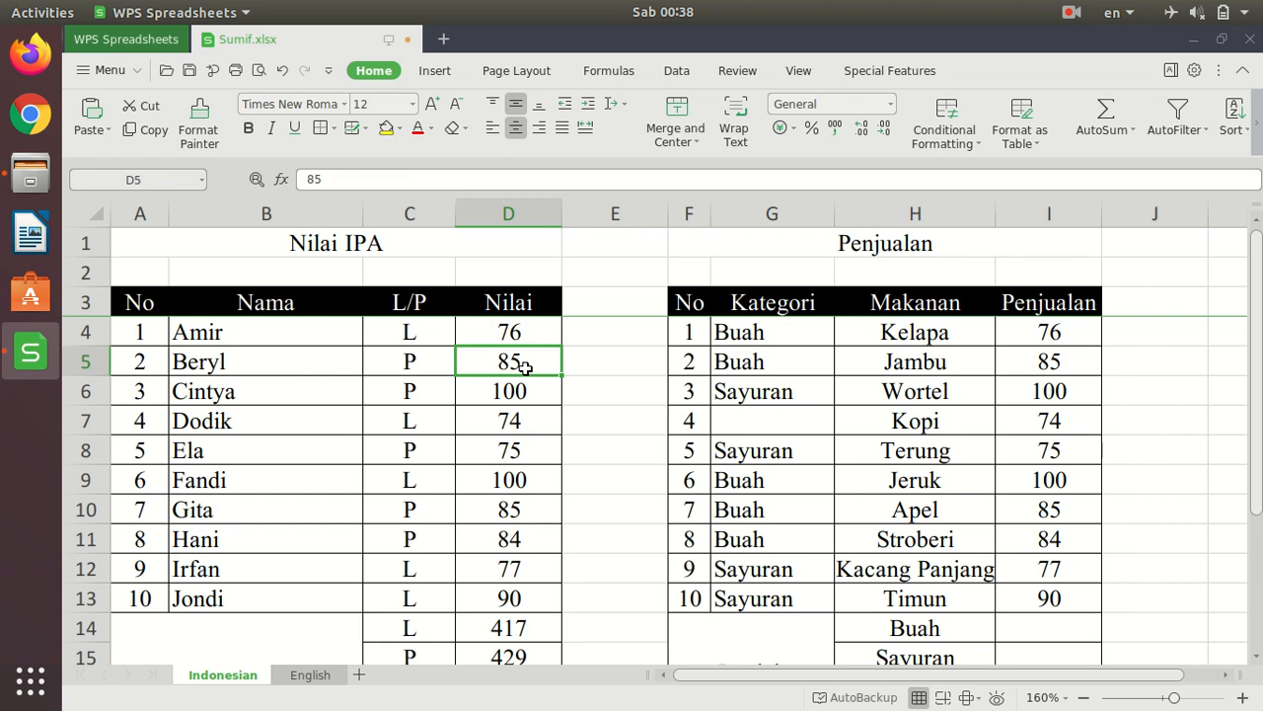
left_click(530, 508)
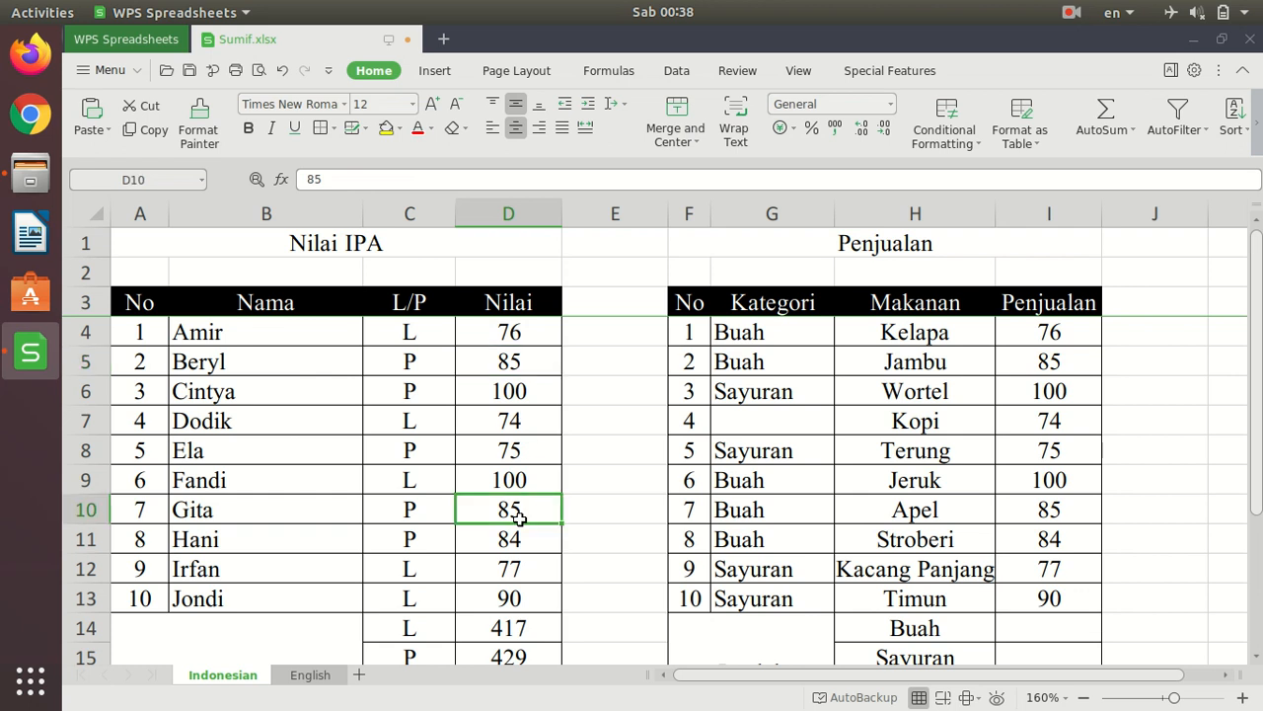
scroll(553, 505, "down", 2)
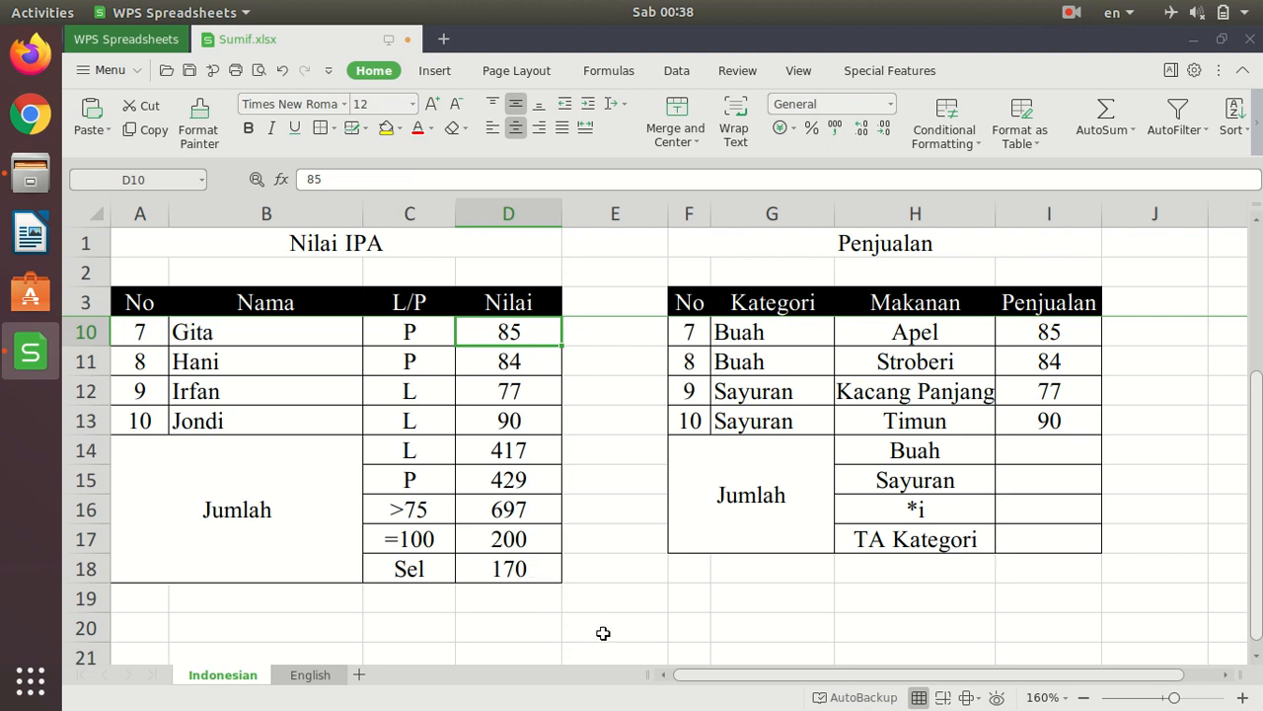
left_click(503, 575)
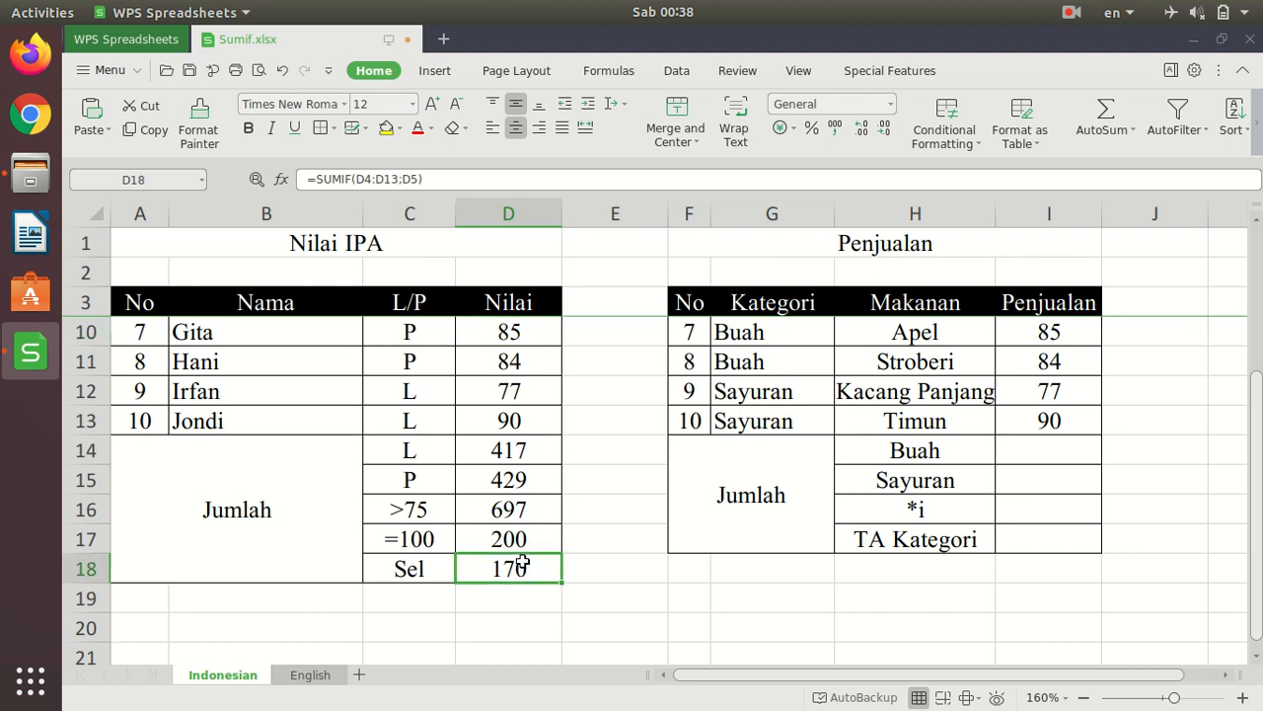
scroll(509, 572, "up", 2)
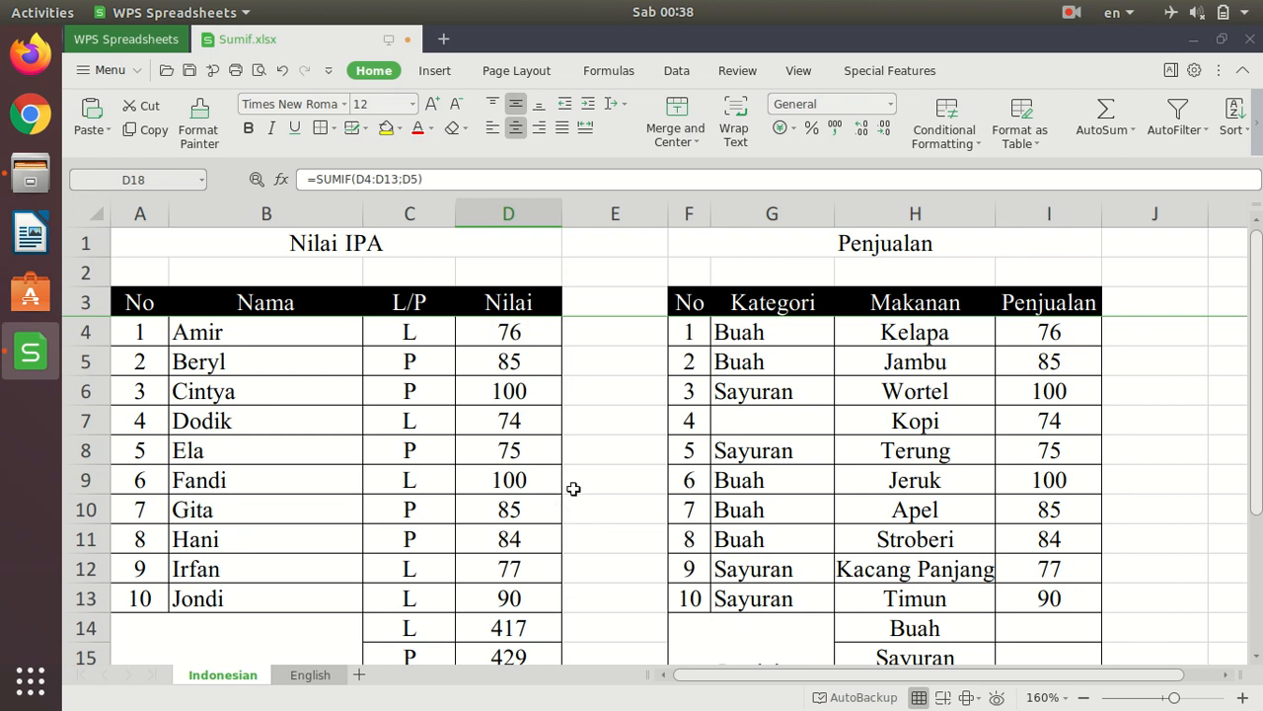
scroll(584, 477, "down", 2)
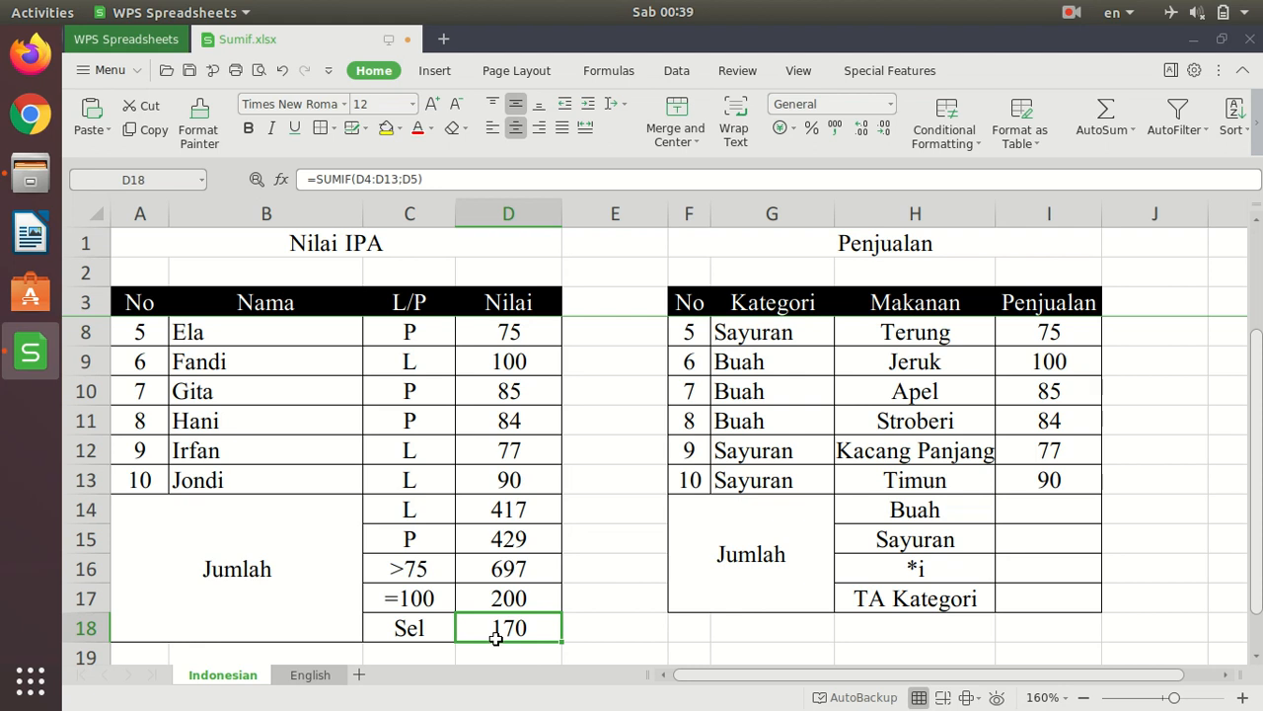
- Edit the D18 SUMIF formula so its criterion reads ">"&D5 instead of a plain reference to D5
left_click(579, 624)
left_click(537, 632)
key("F2")
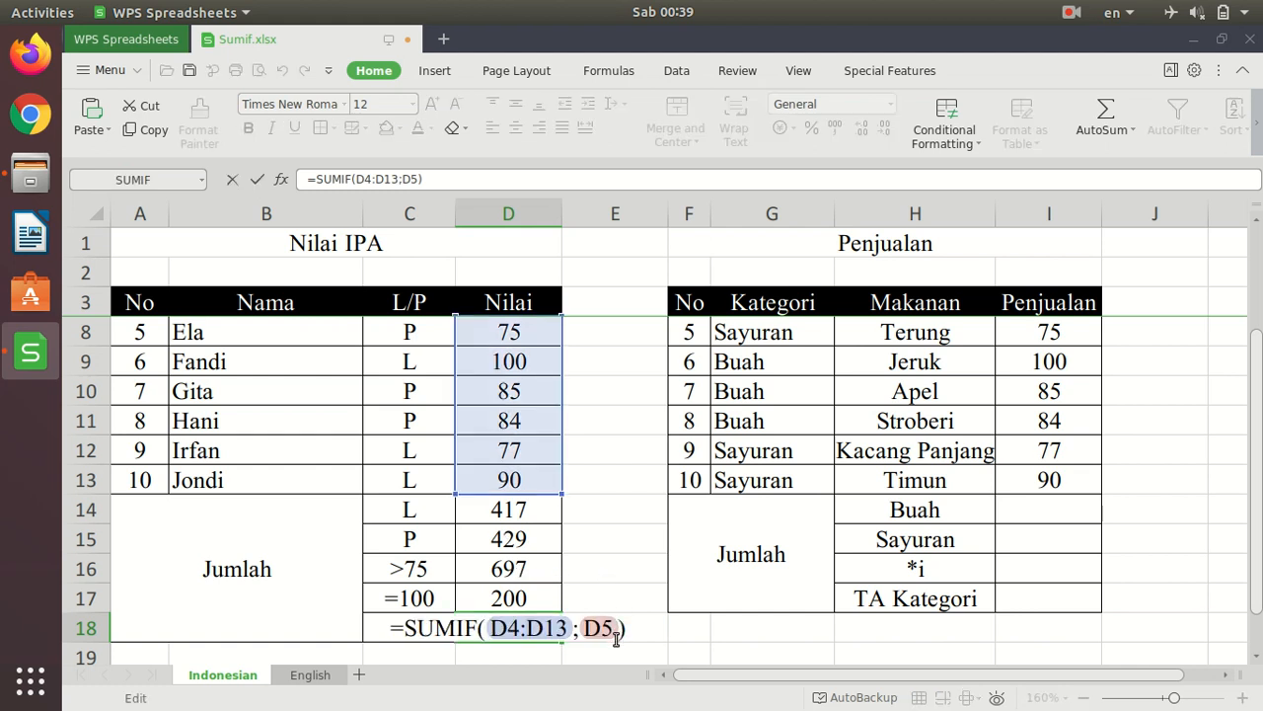
left_click(584, 628)
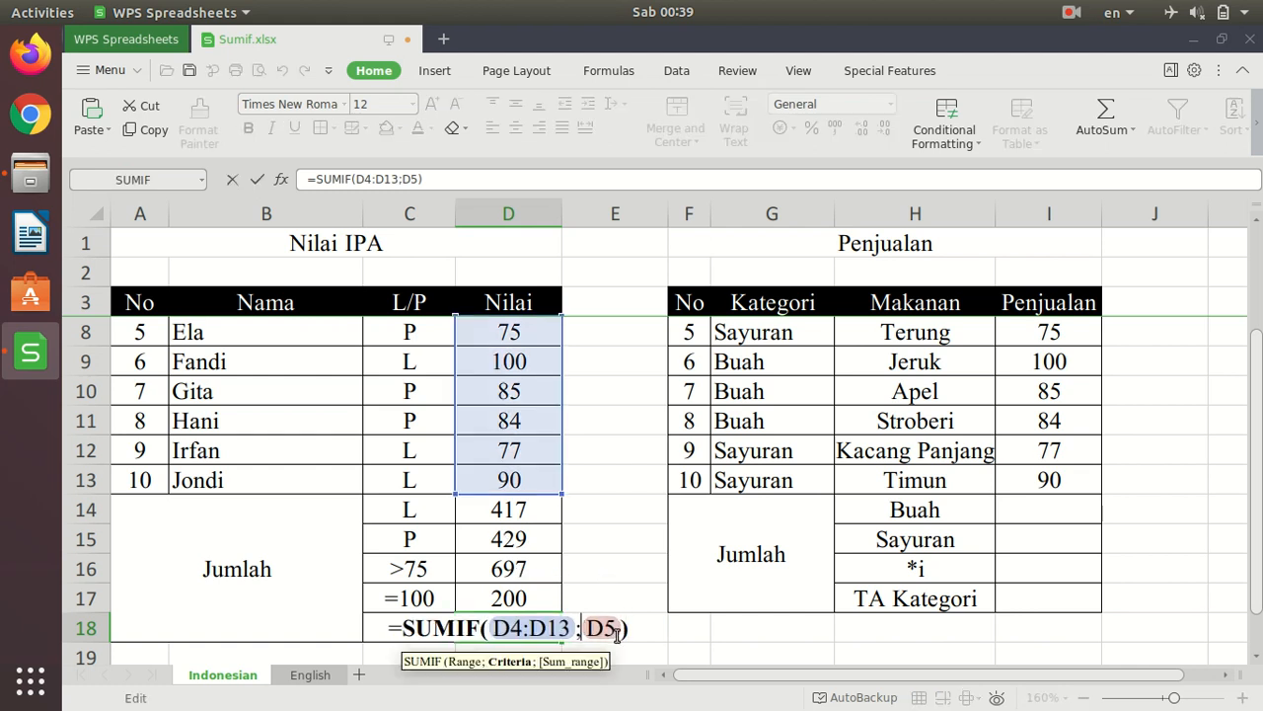
scroll(542, 524, "up", 2)
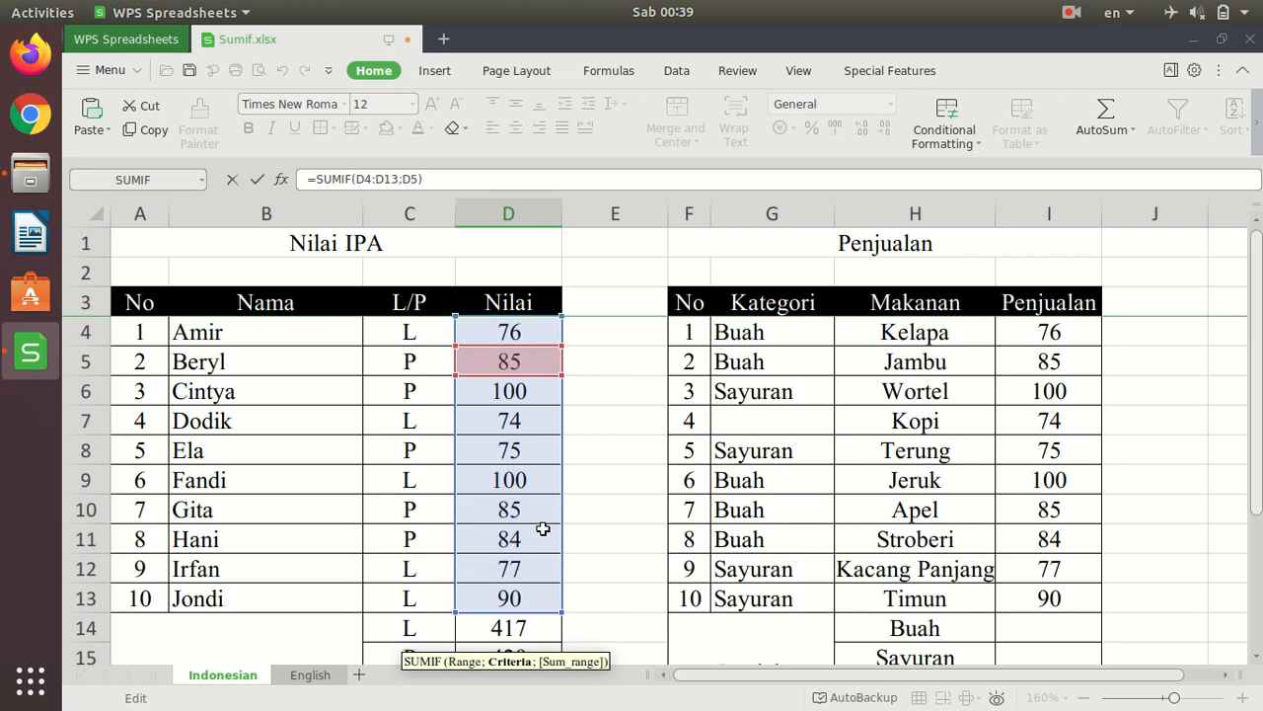
scroll(600, 610, "down", 2)
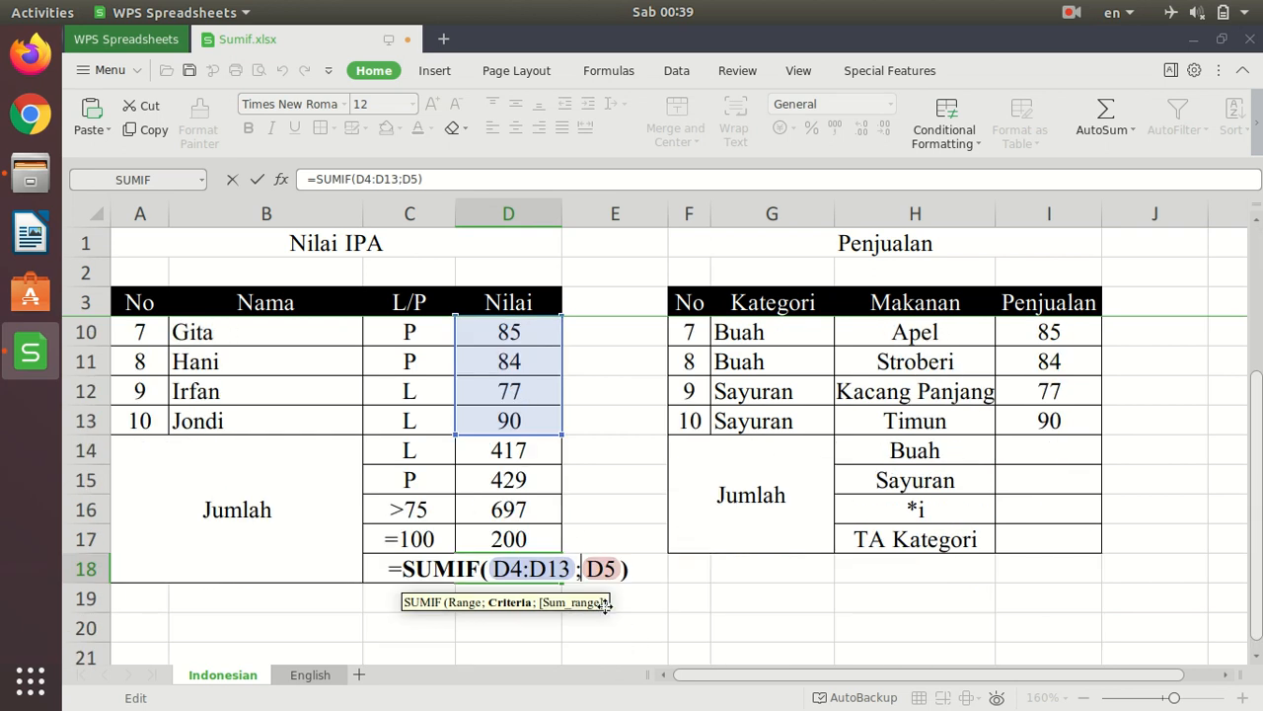
type("\"")
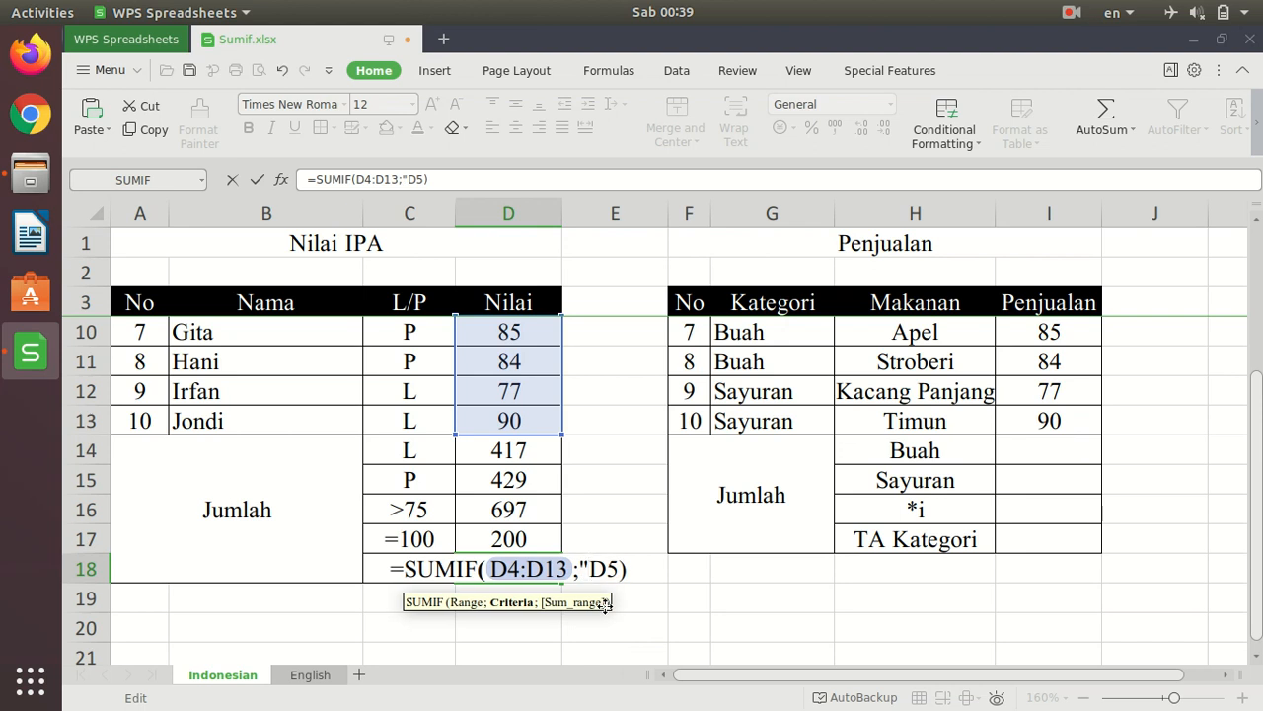
type(">")
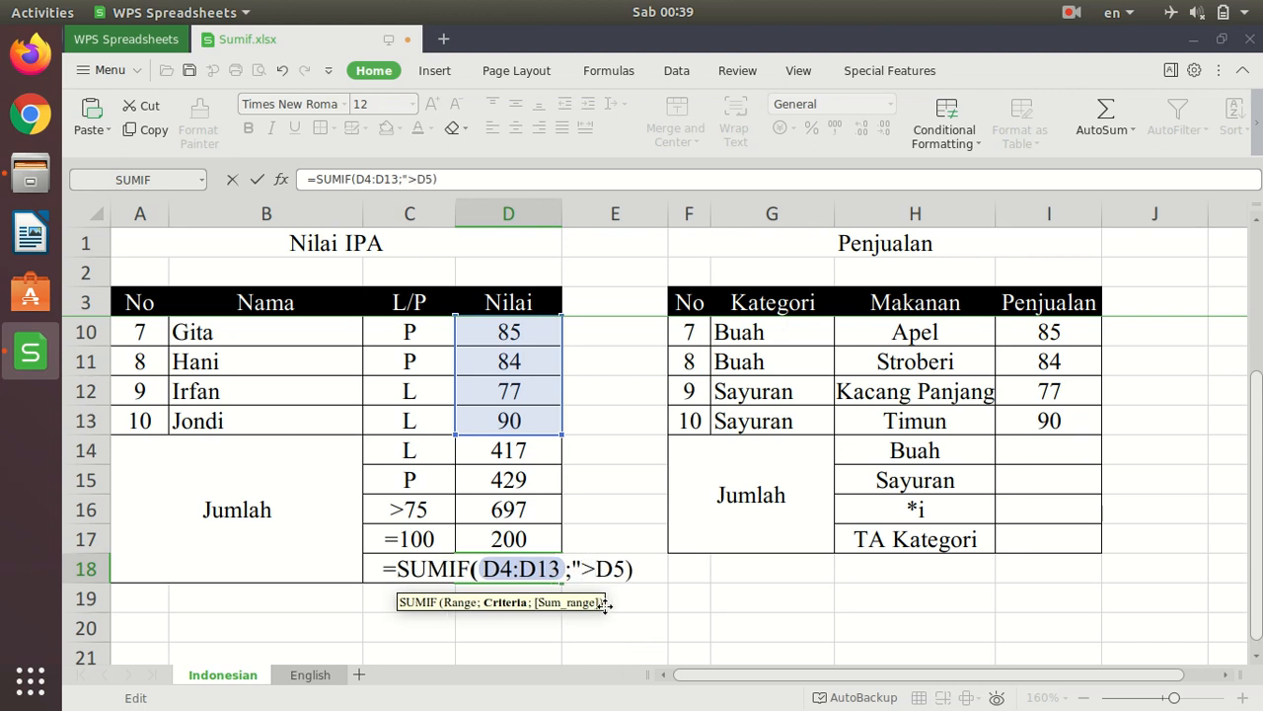
type("\"")
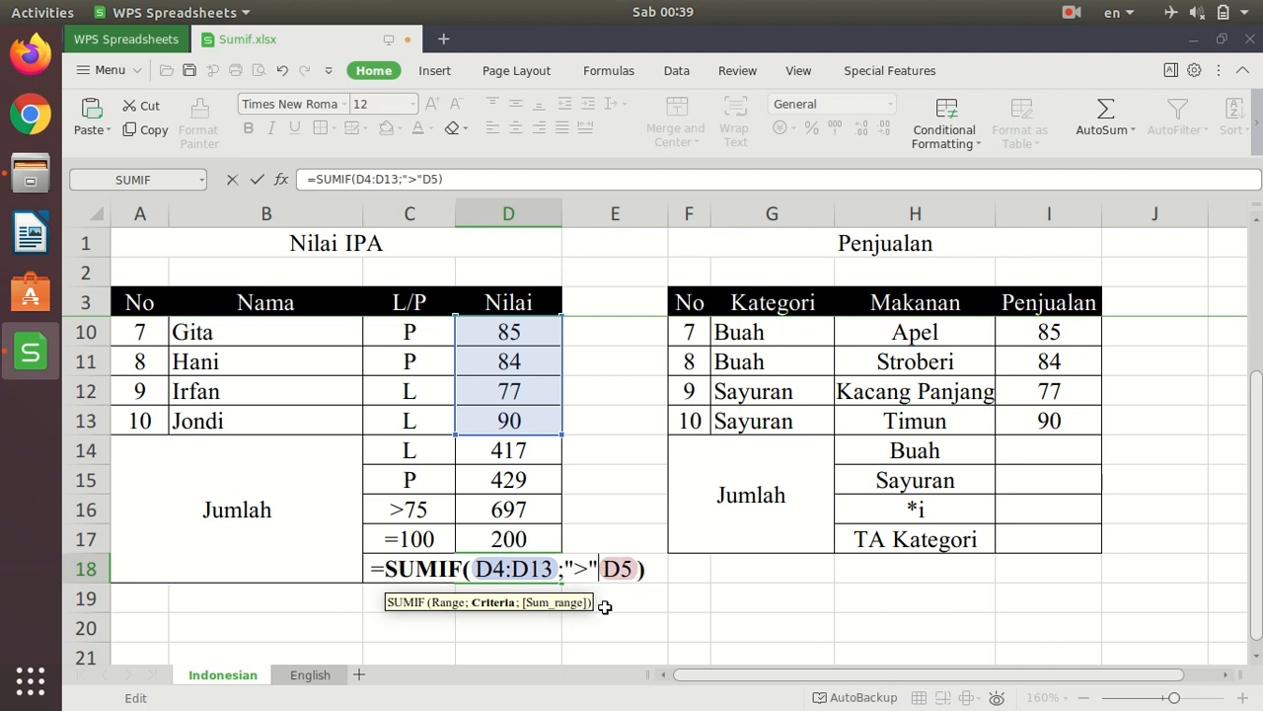
type("&")
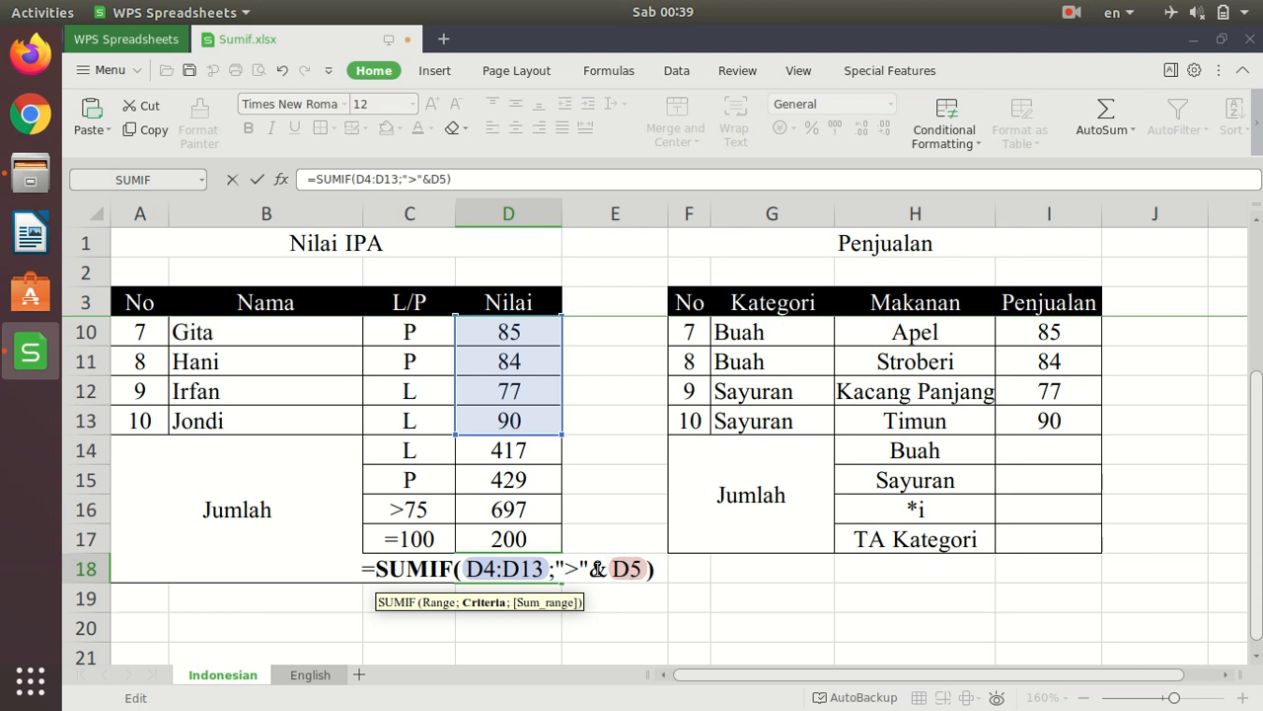
- Move the criterion reference to D10 so the D18 formula is =SUMIF(D4:D13;">"&D10), and enter it
scroll(624, 521, "up", 2)
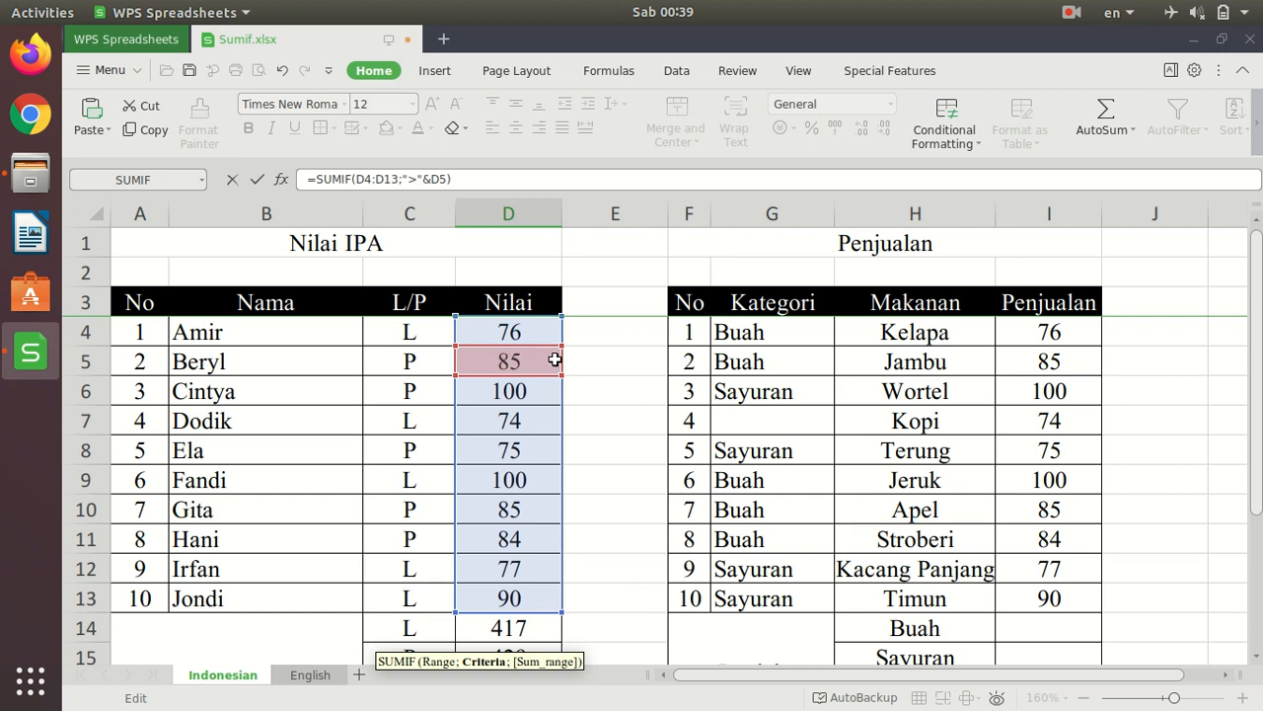
scroll(647, 410, "down", 1)
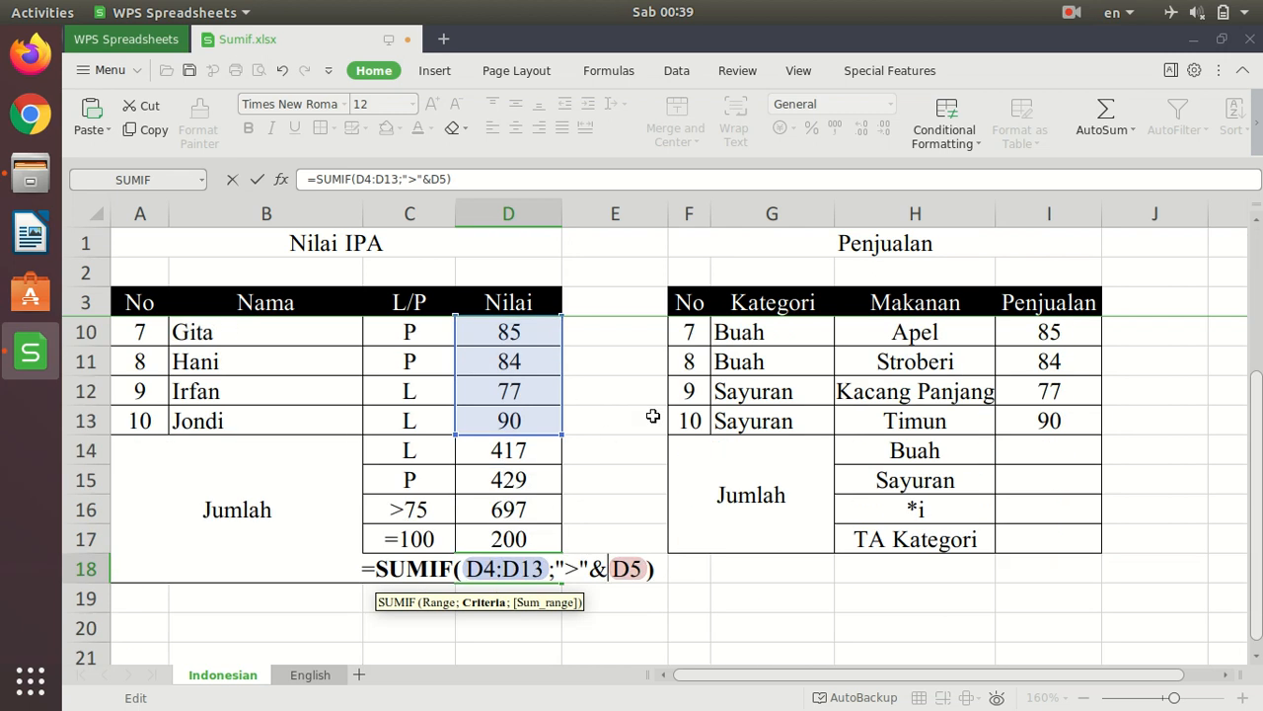
scroll(652, 416, "up", 1)
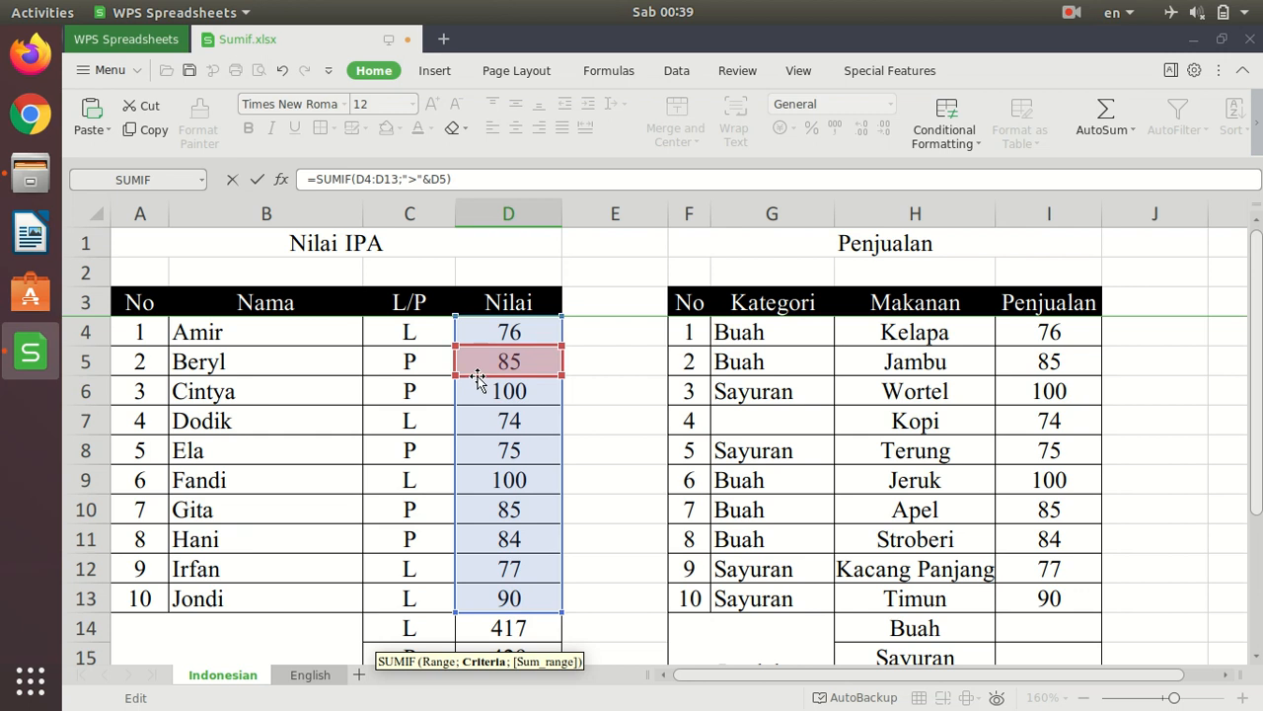
left_click_drag(478, 379, 496, 507)
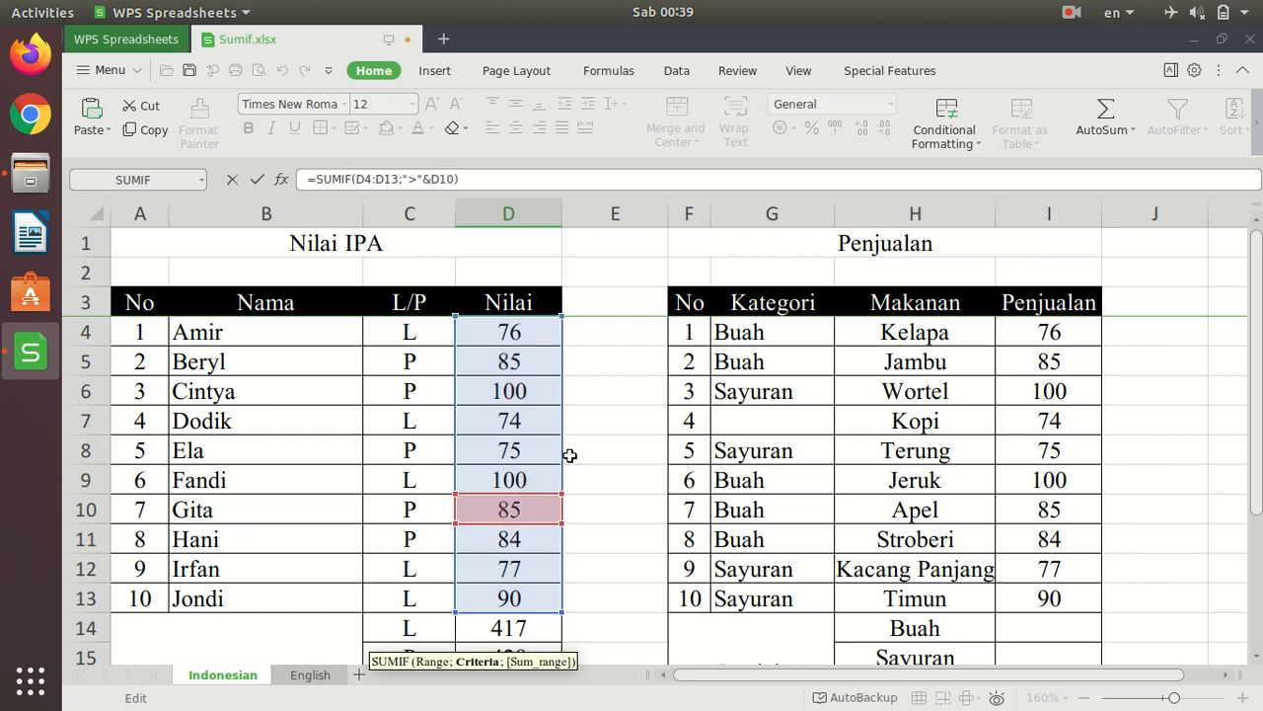
scroll(632, 431, "down", 2)
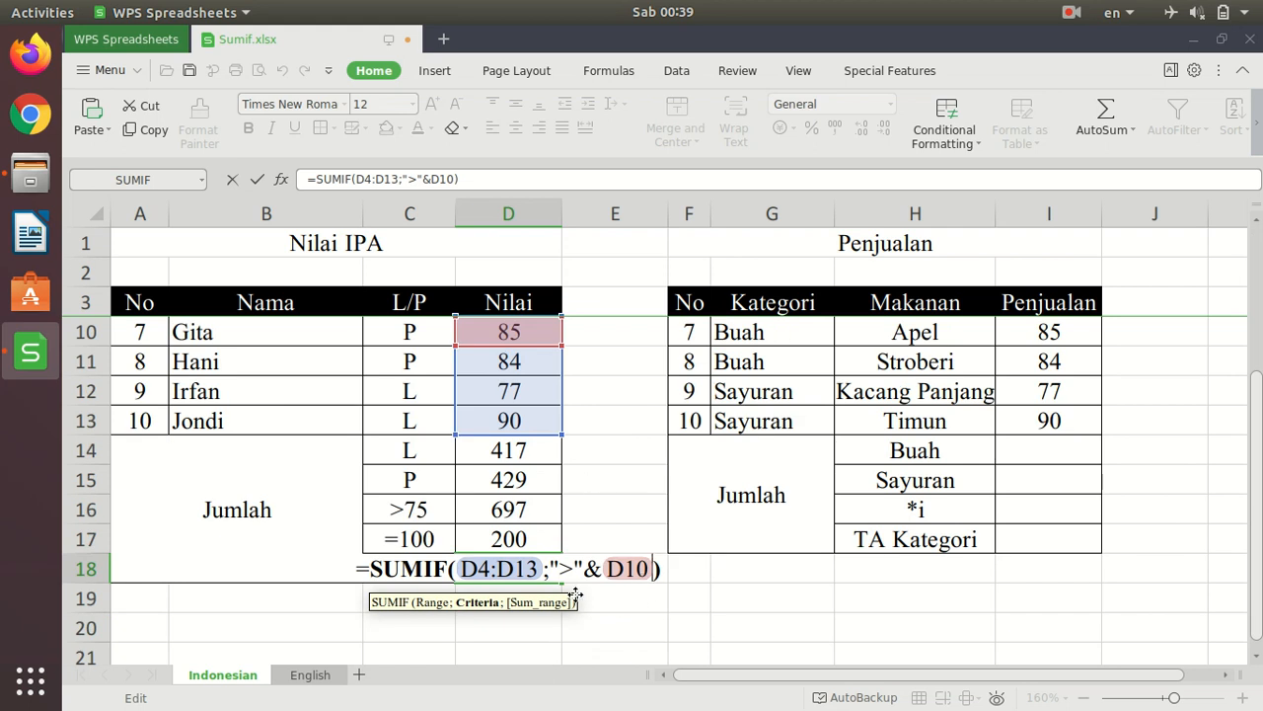
scroll(608, 467, "up", 2)
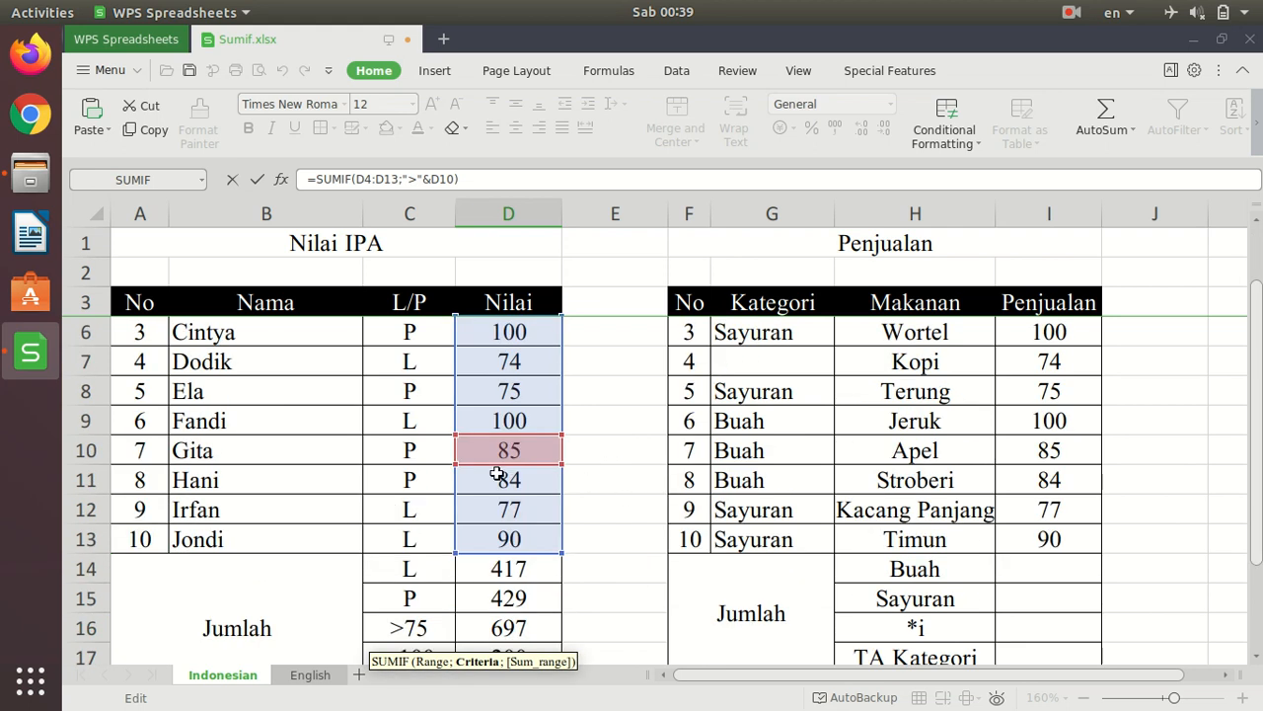
scroll(595, 453, "down", 2)
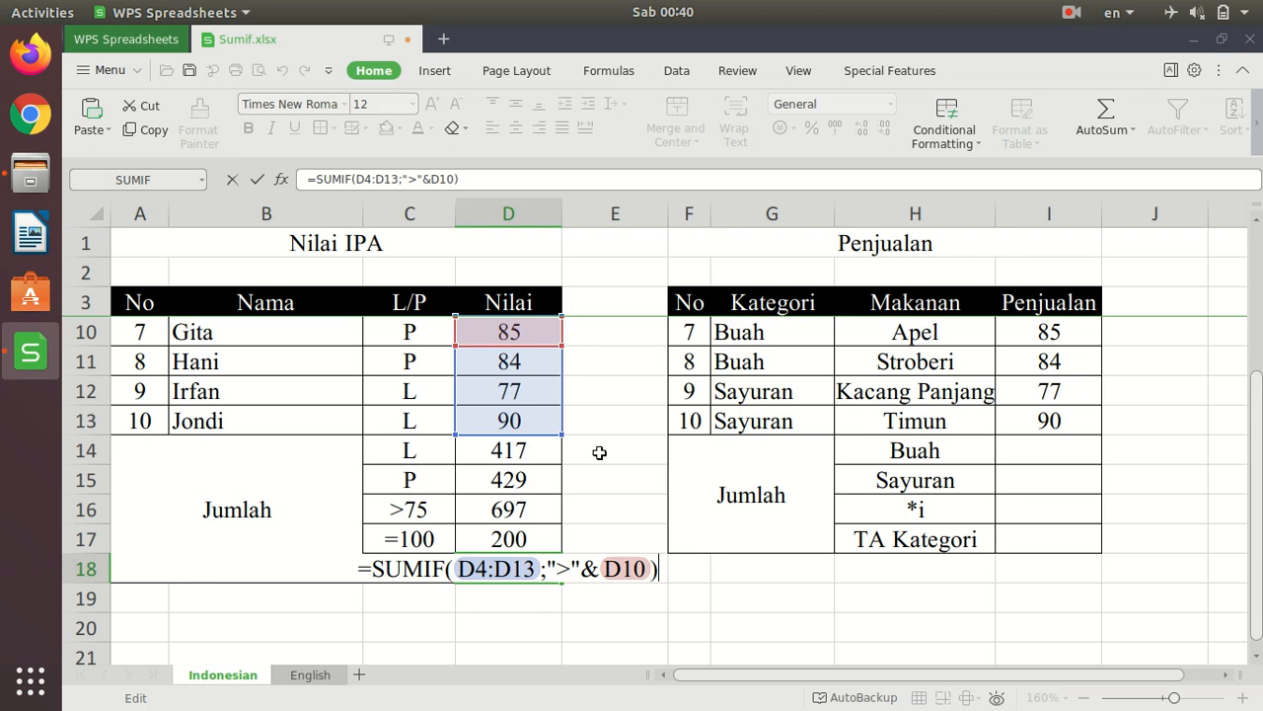
key("Return")
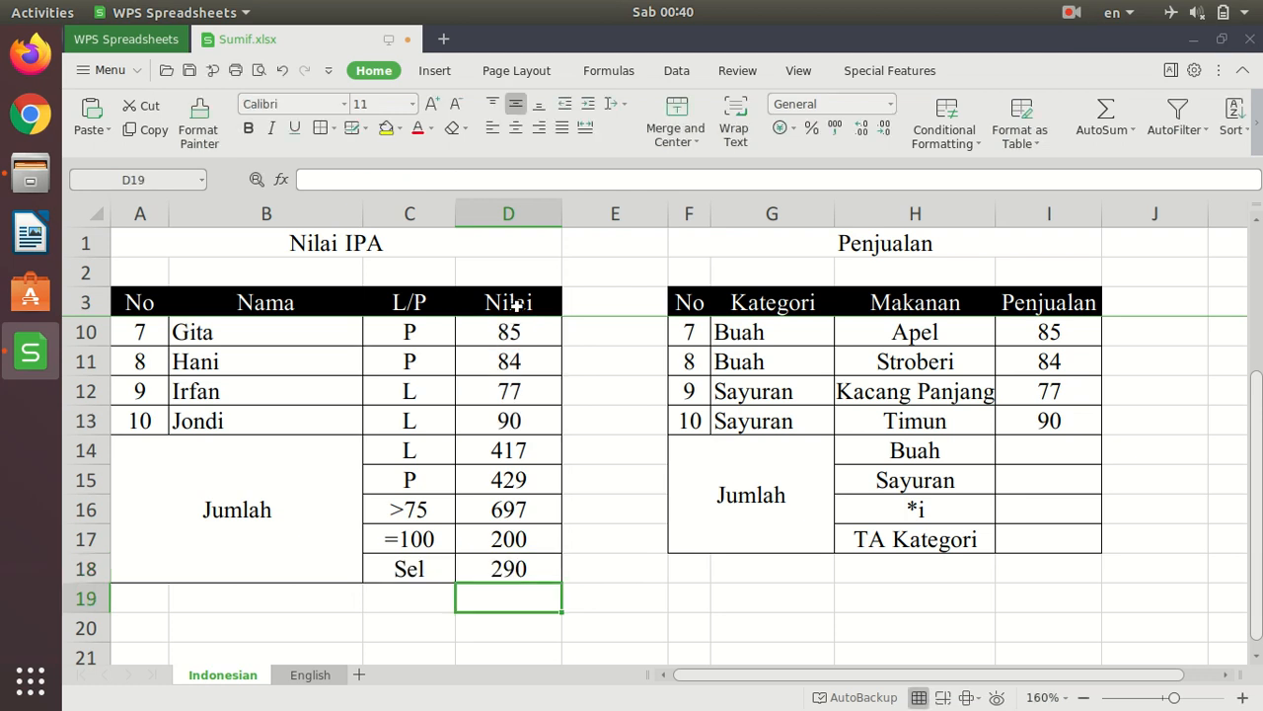
left_click(548, 575)
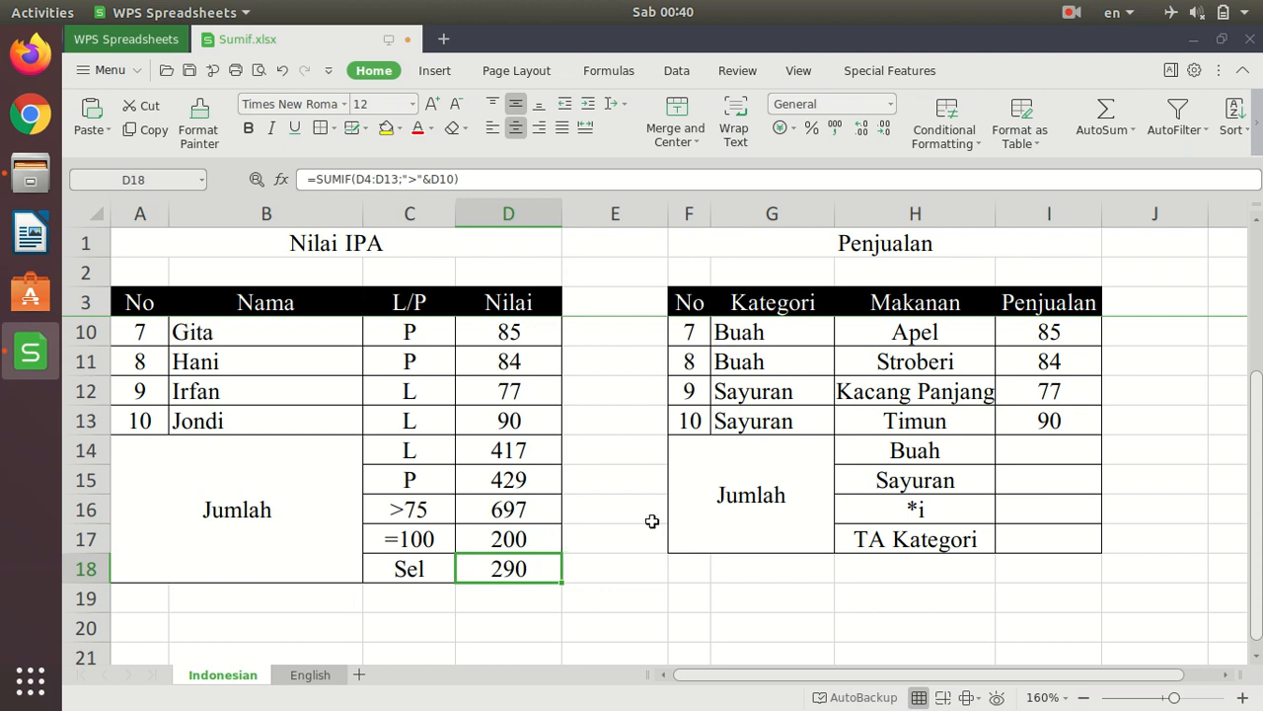
- Cross-check the D18 total with a temporary formula =D6+D9+D13 in E18, and clear E18
left_click(624, 566)
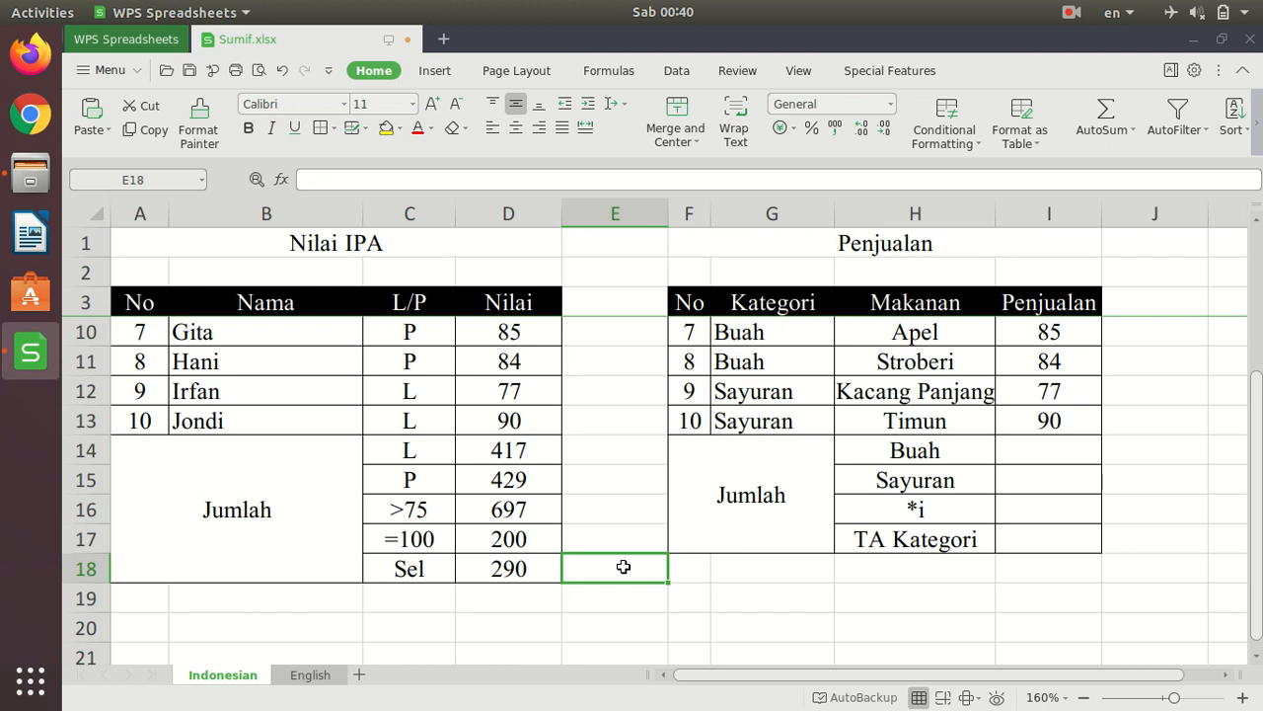
type("=")
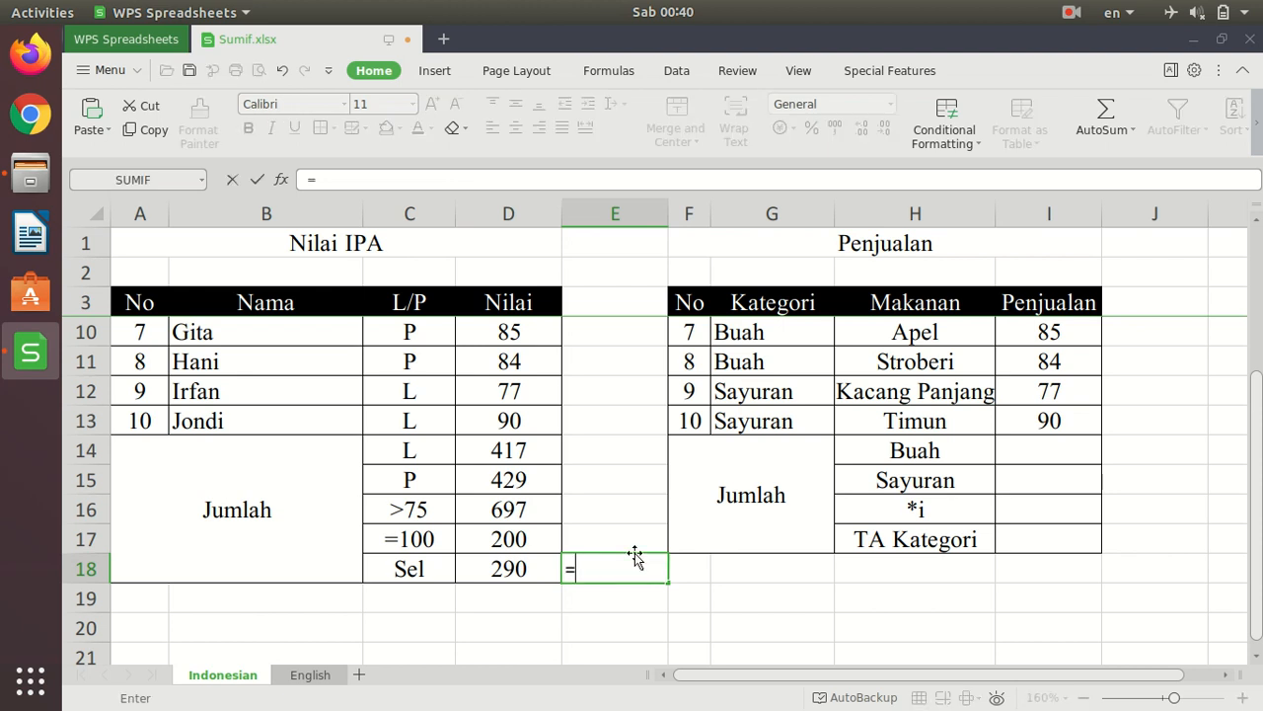
scroll(635, 552, "up", 2)
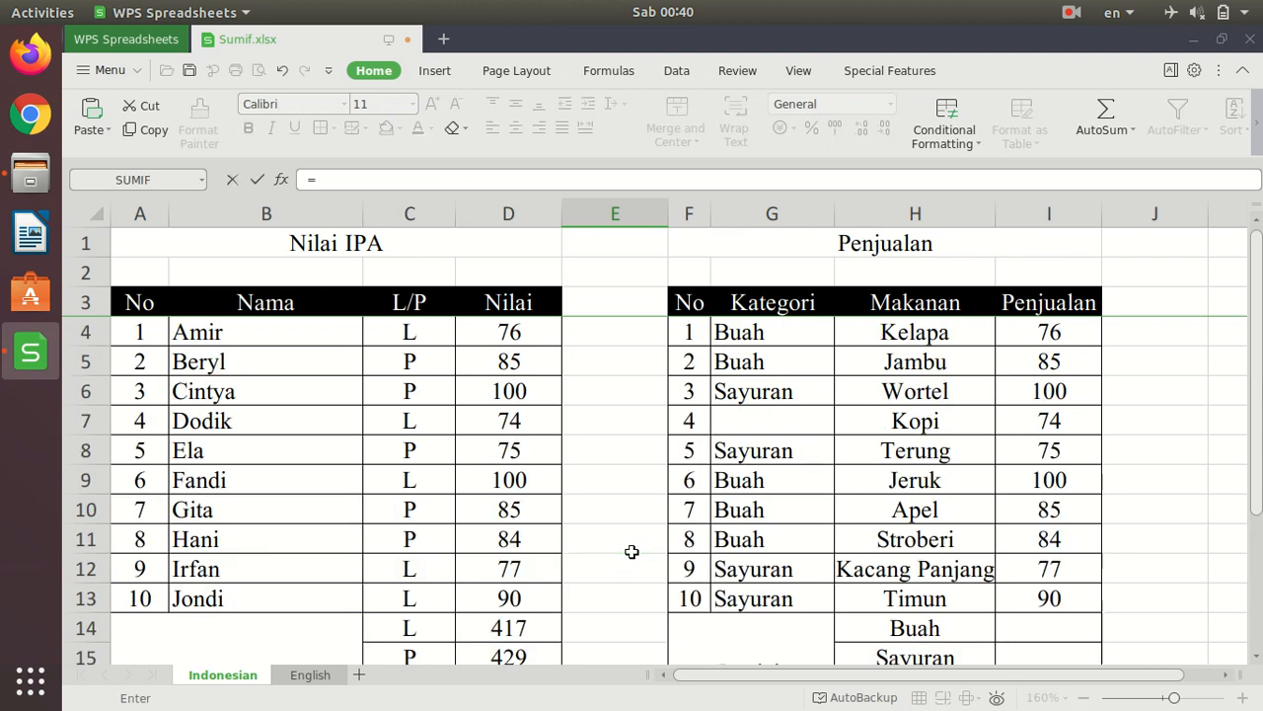
left_click(531, 389)
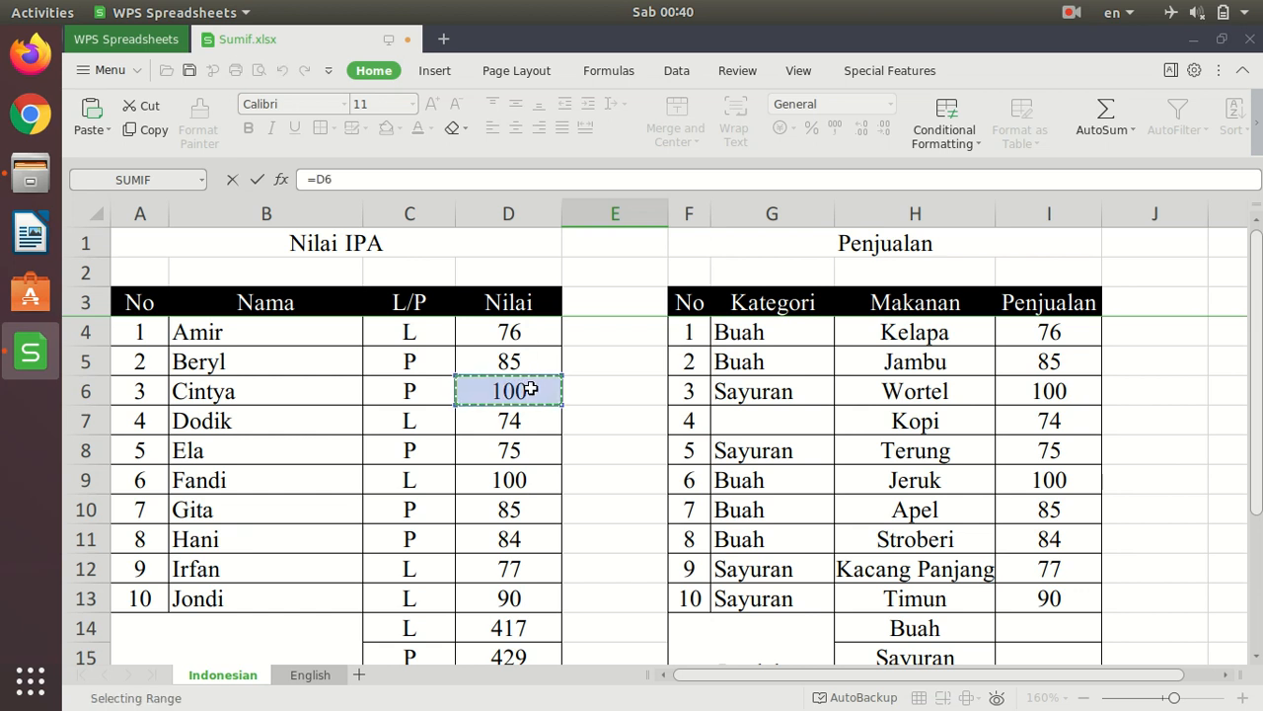
type("+")
left_click(523, 480)
type("+")
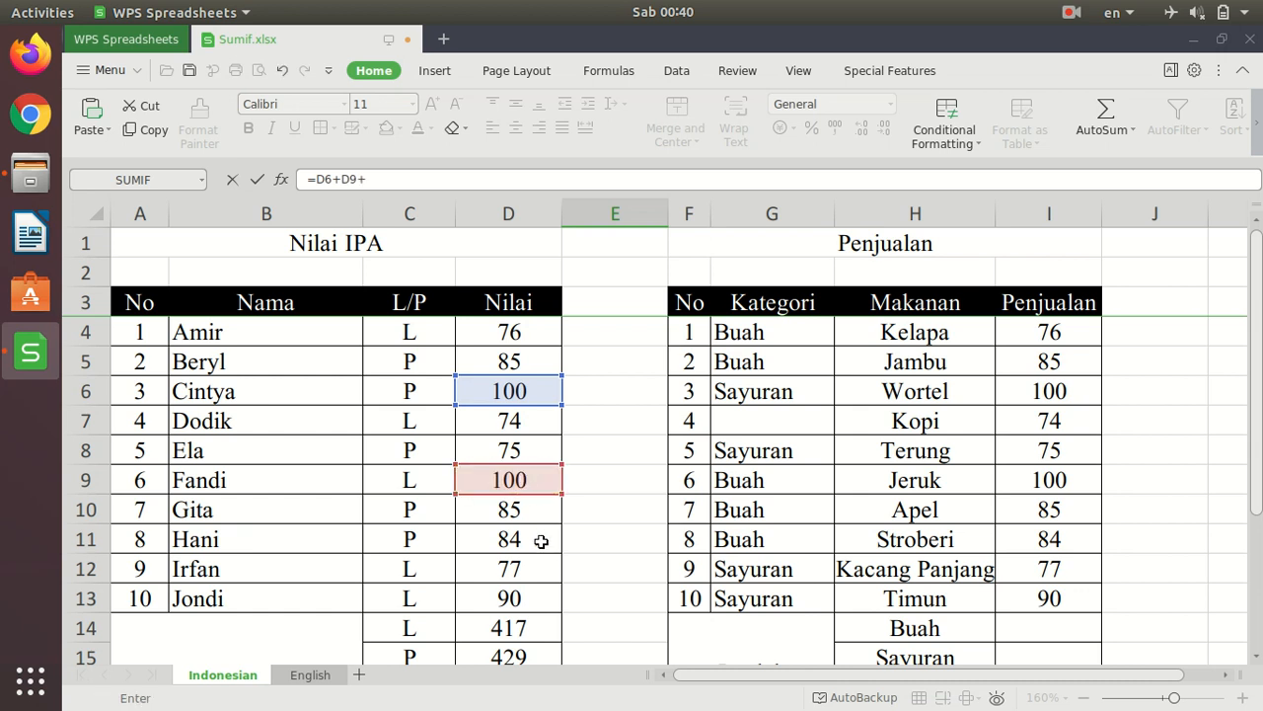
left_click(536, 601)
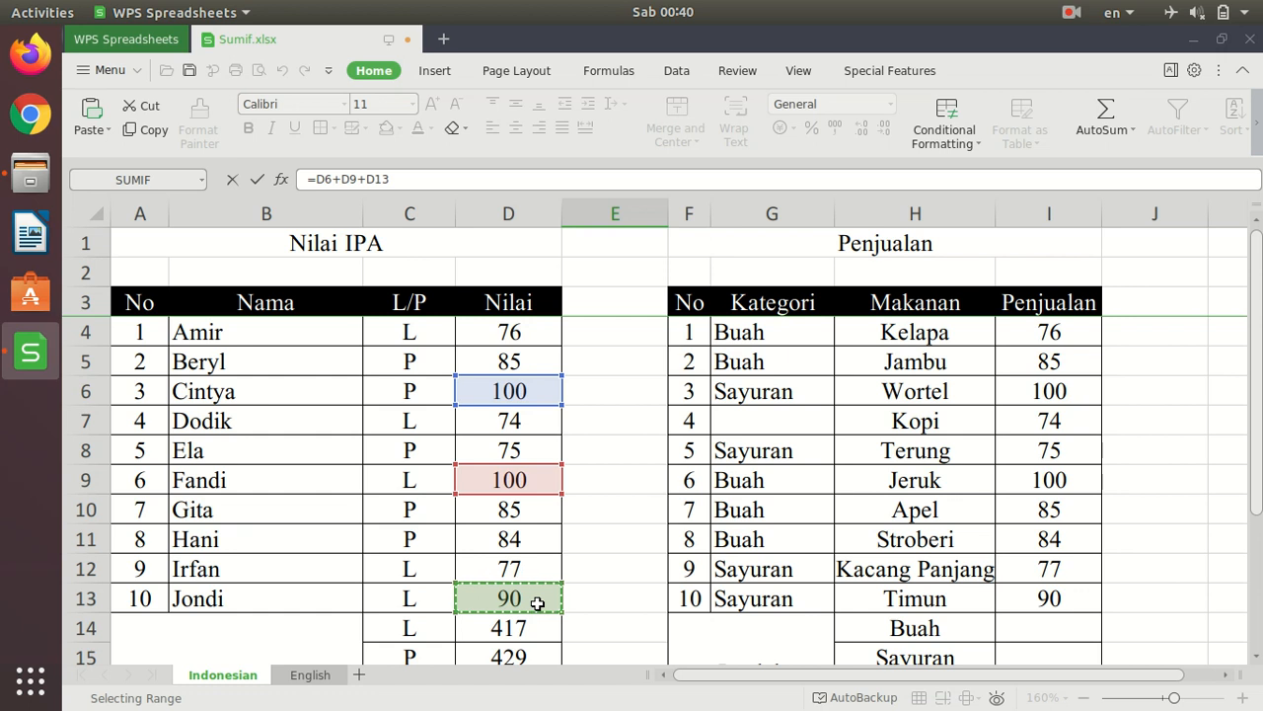
key("Return")
key("Up")
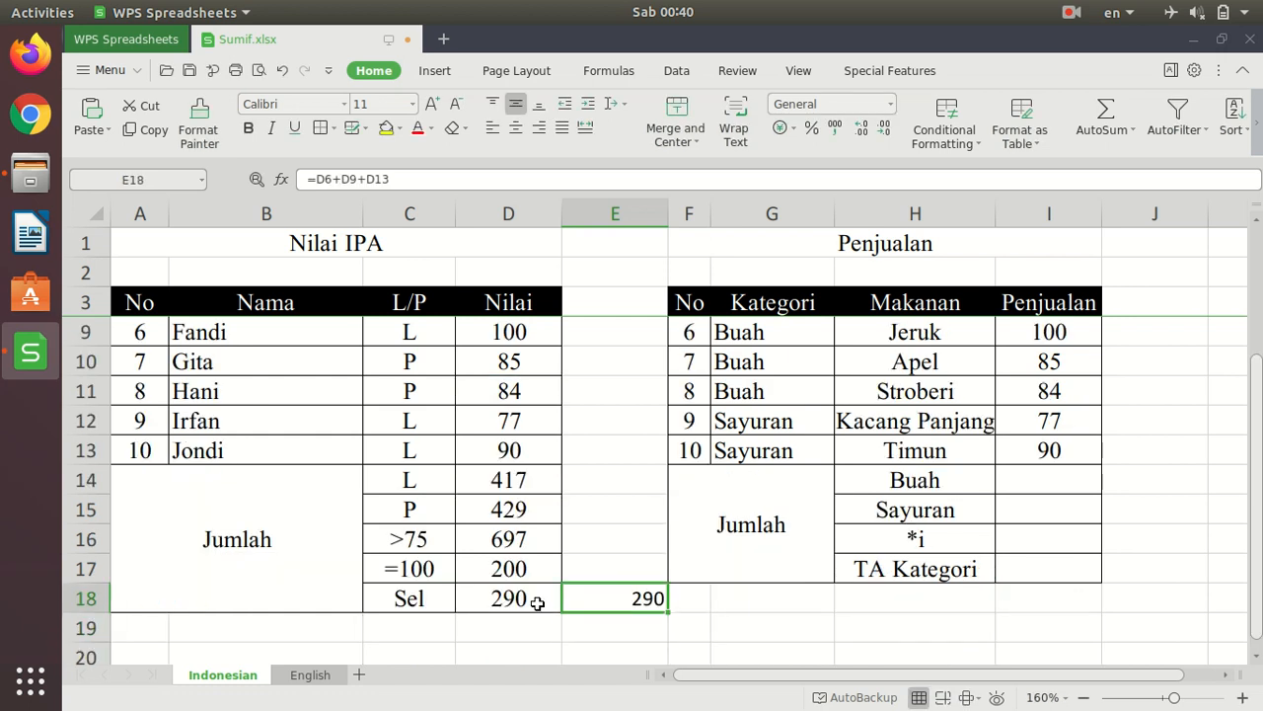
key("Delete")
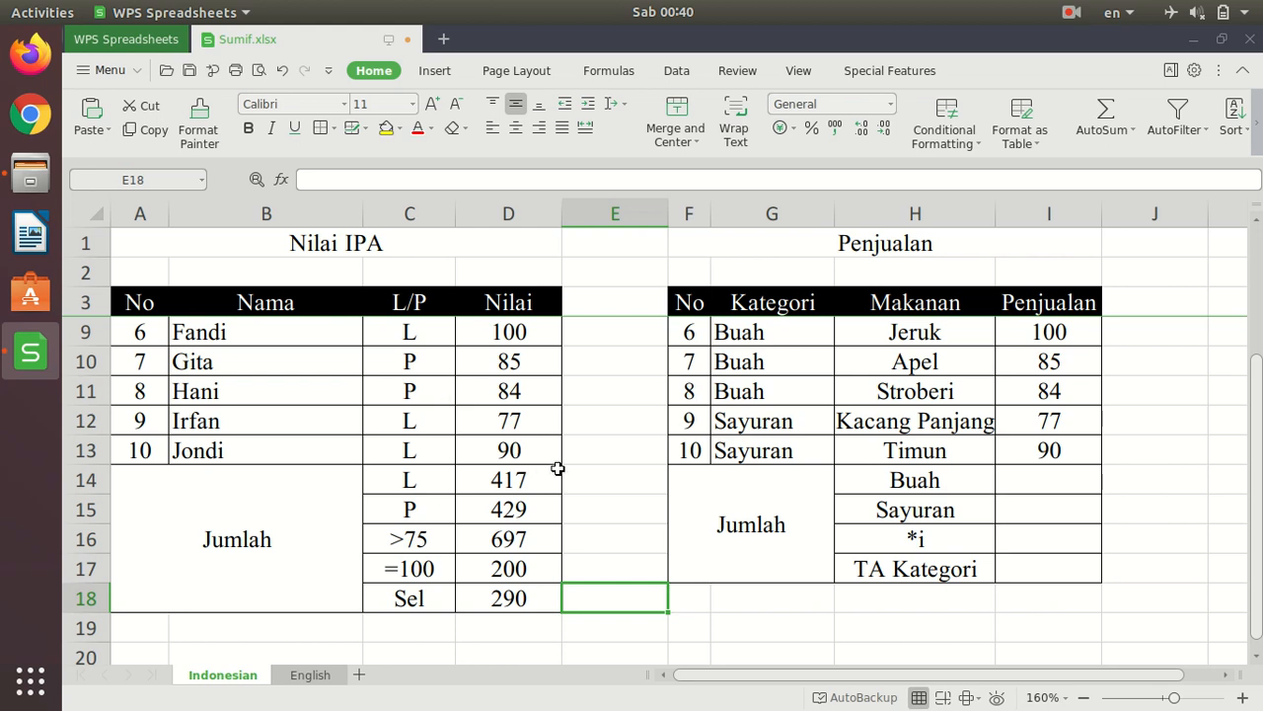
- Examine the Penjualan table's Kategori, Makanan and Penjualan columns and the criteria listed in its Jumlah rows
scroll(558, 468, "up", 2)
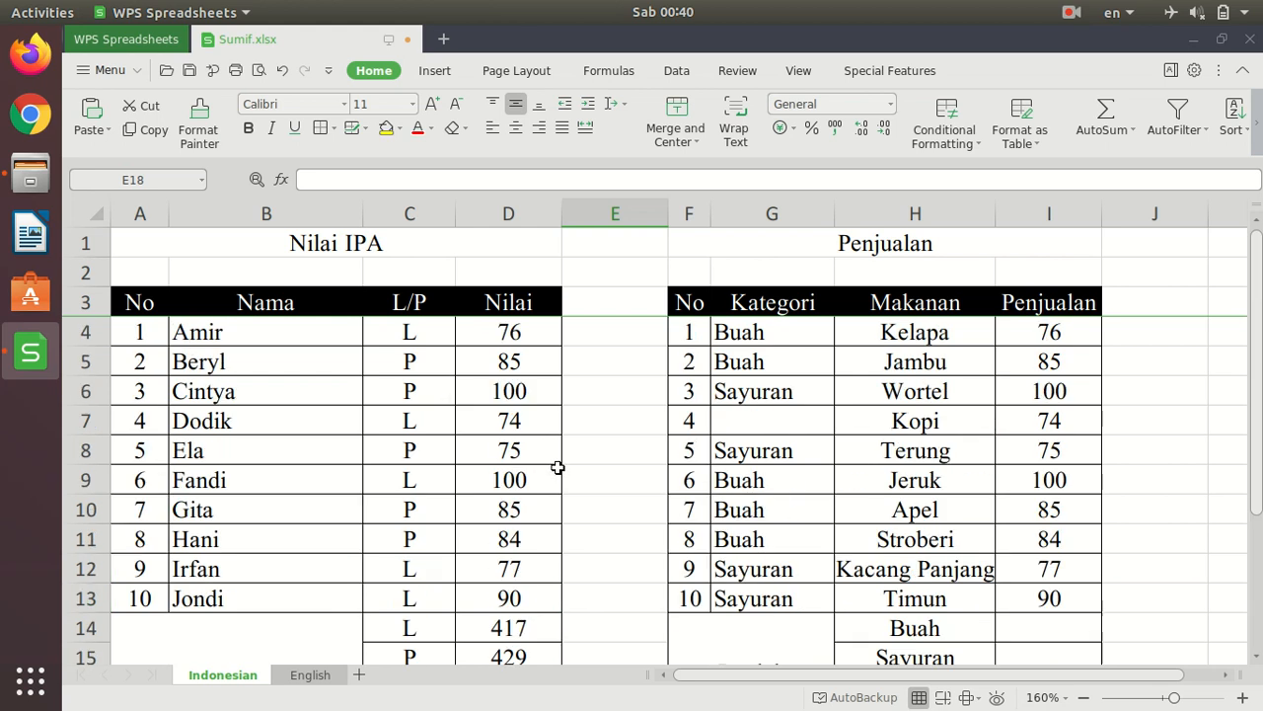
scroll(428, 468, "down", 2)
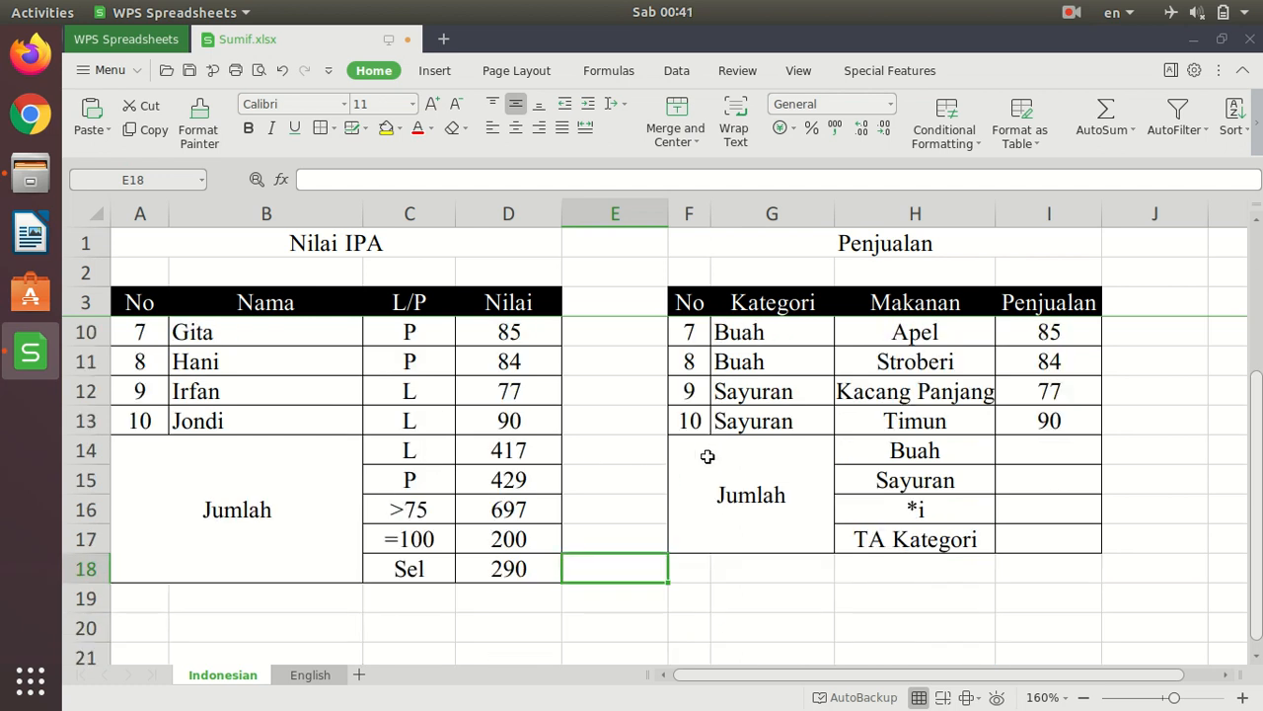
scroll(764, 456, "up", 2)
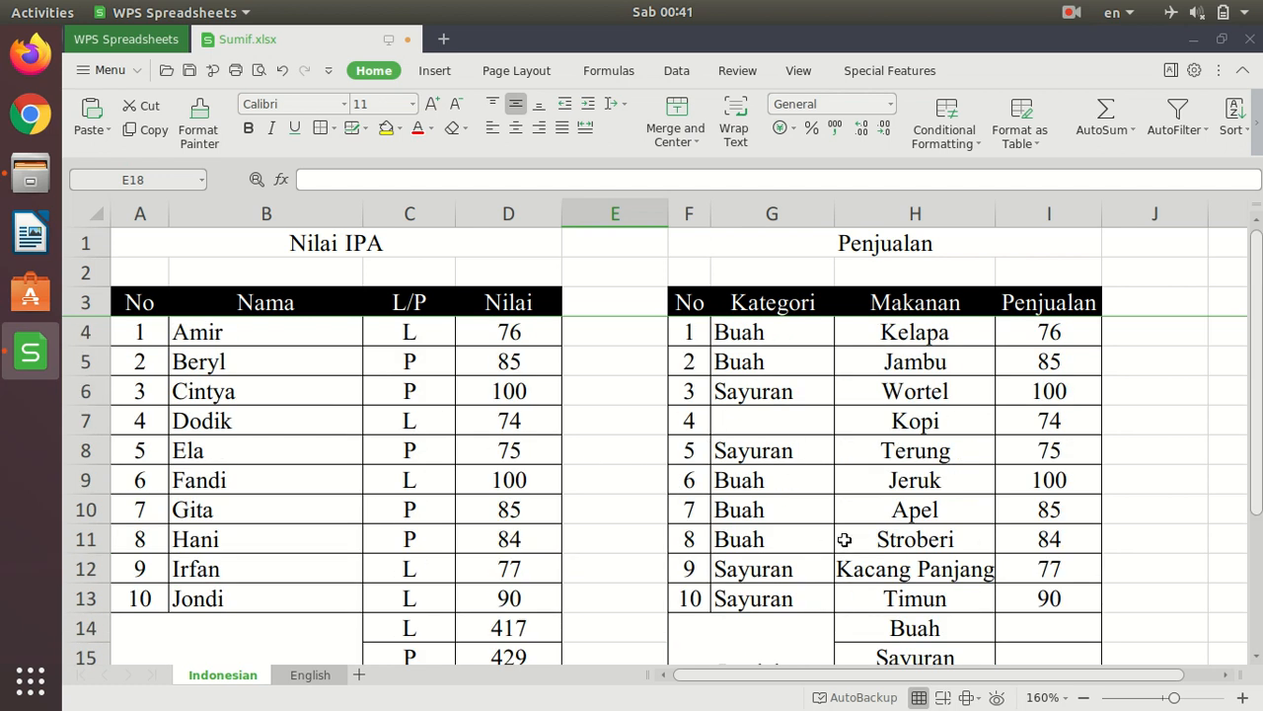
scroll(1023, 487, "down", 2)
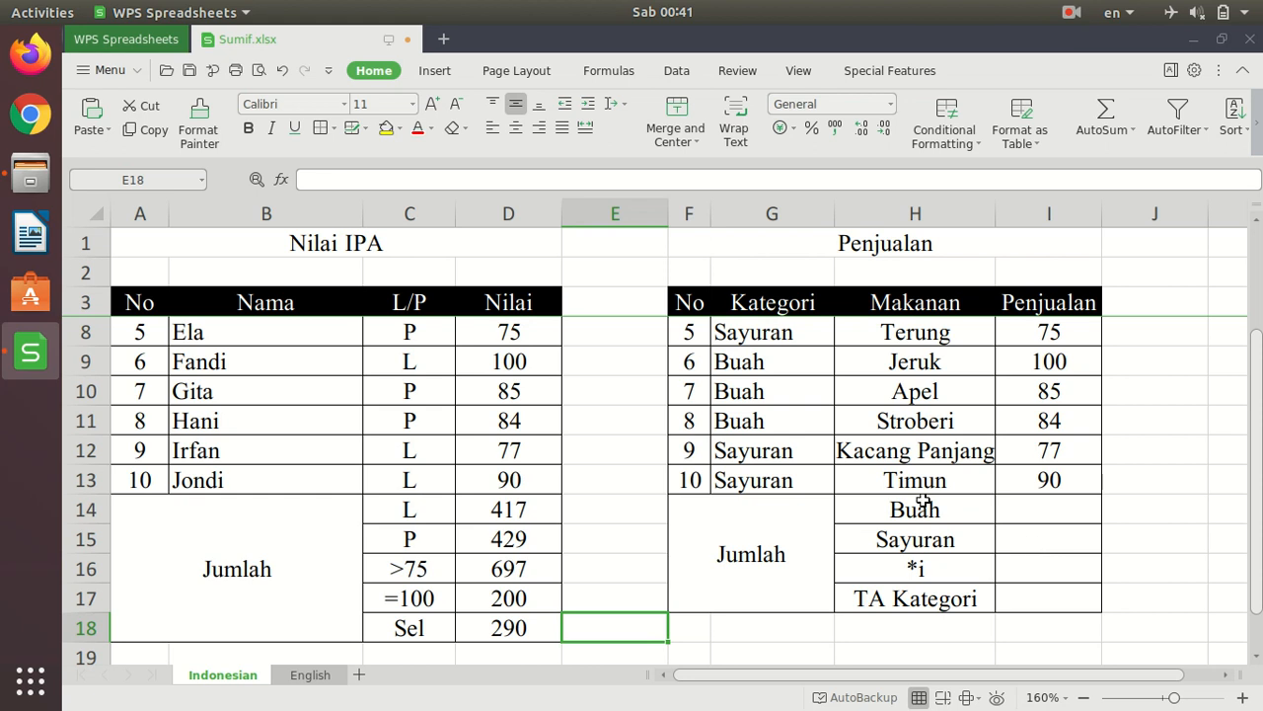
scroll(978, 511, "up", 1)
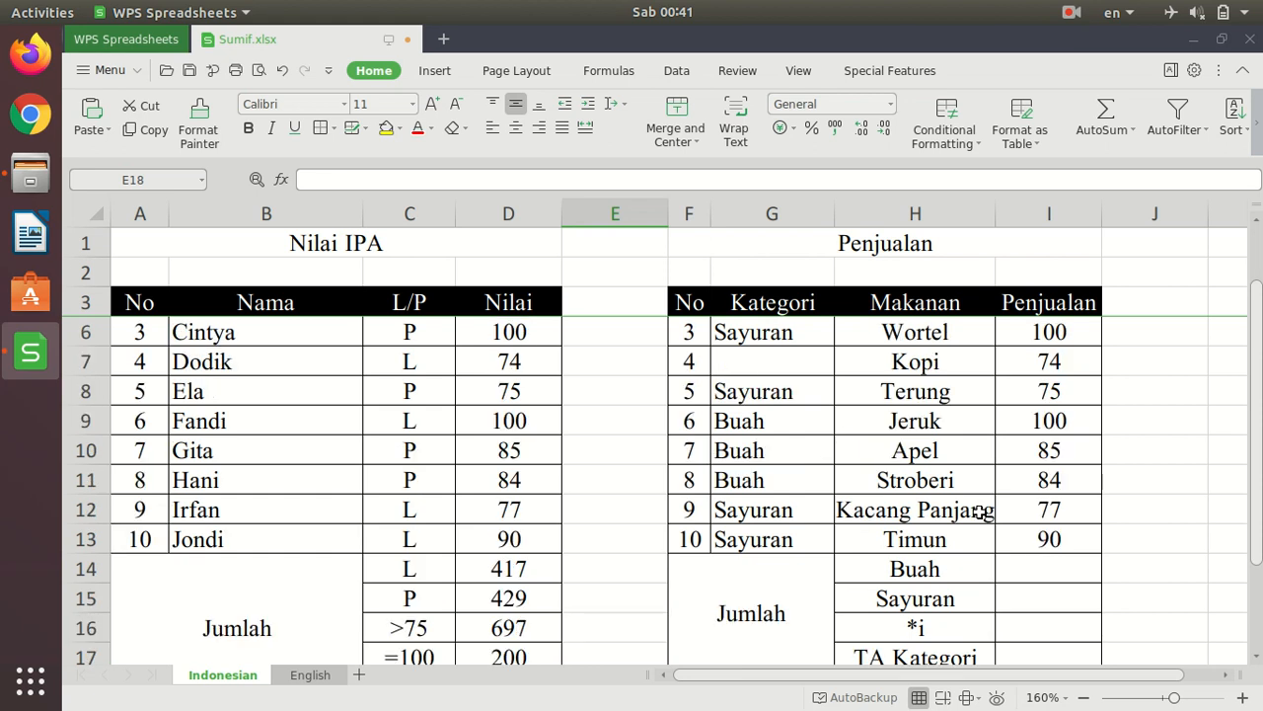
scroll(1013, 464, "up", 1)
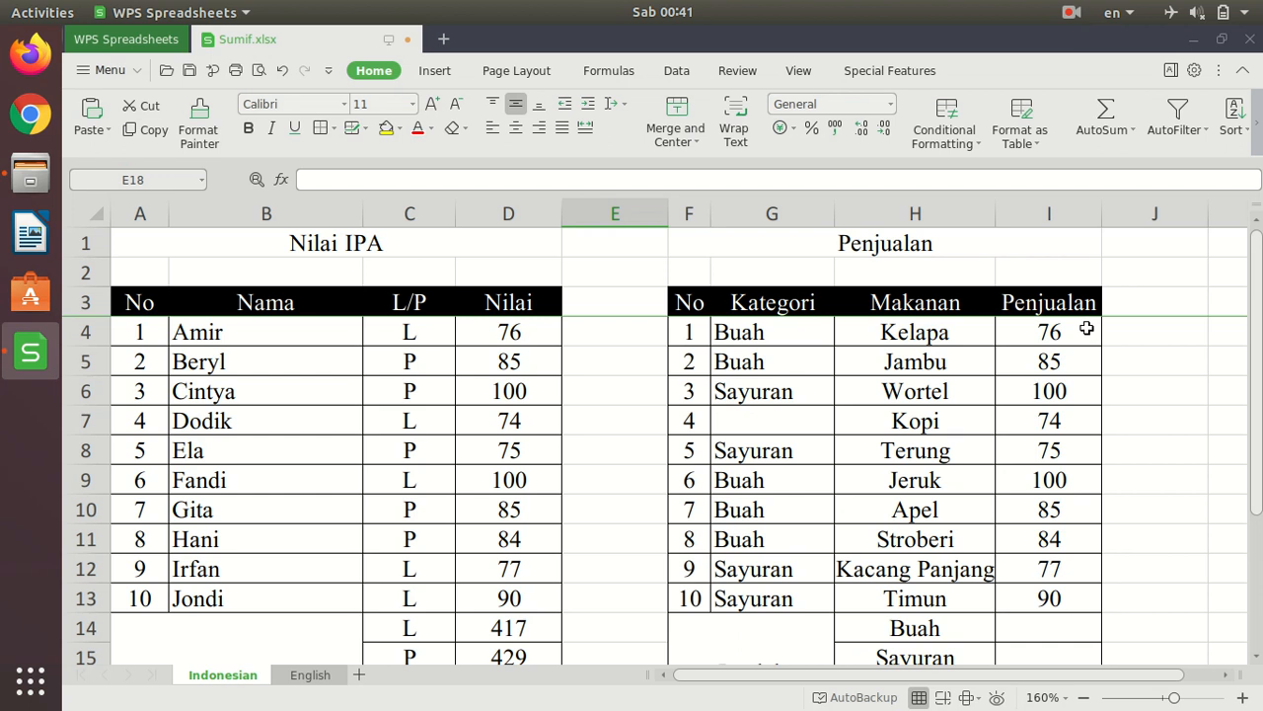
scroll(1127, 393, "down", 1)
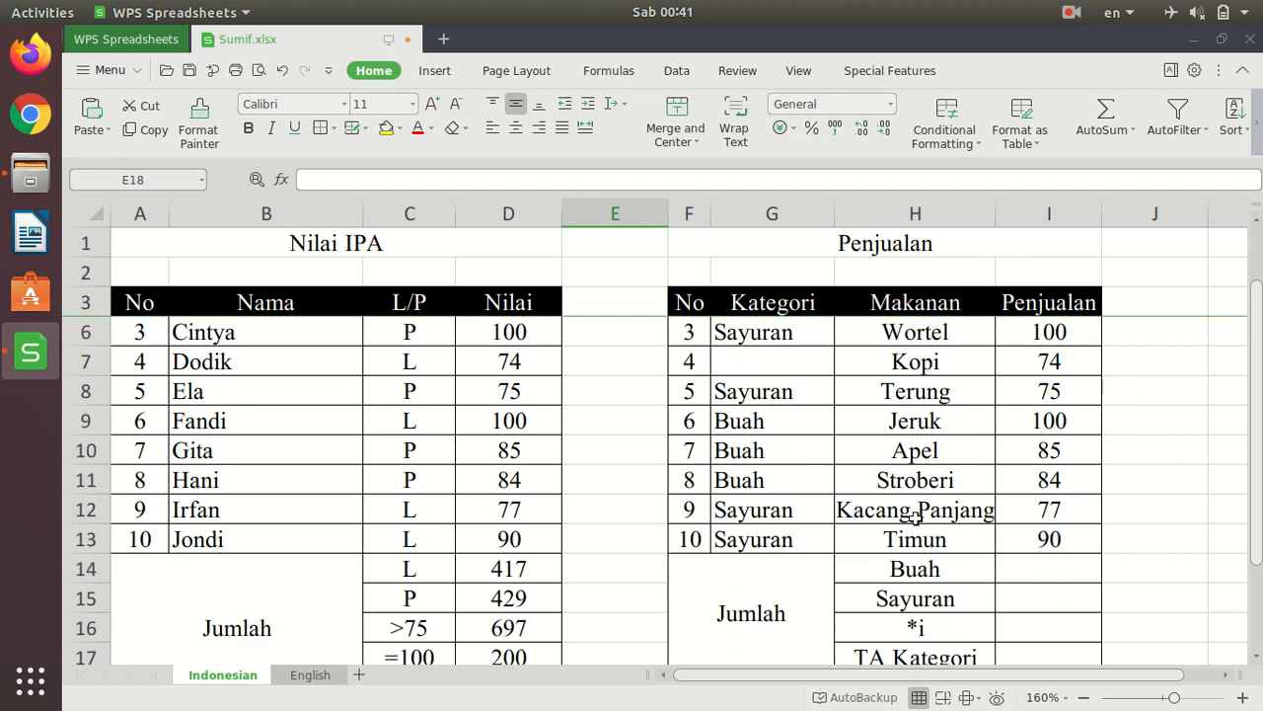
scroll(784, 561, "up", 1)
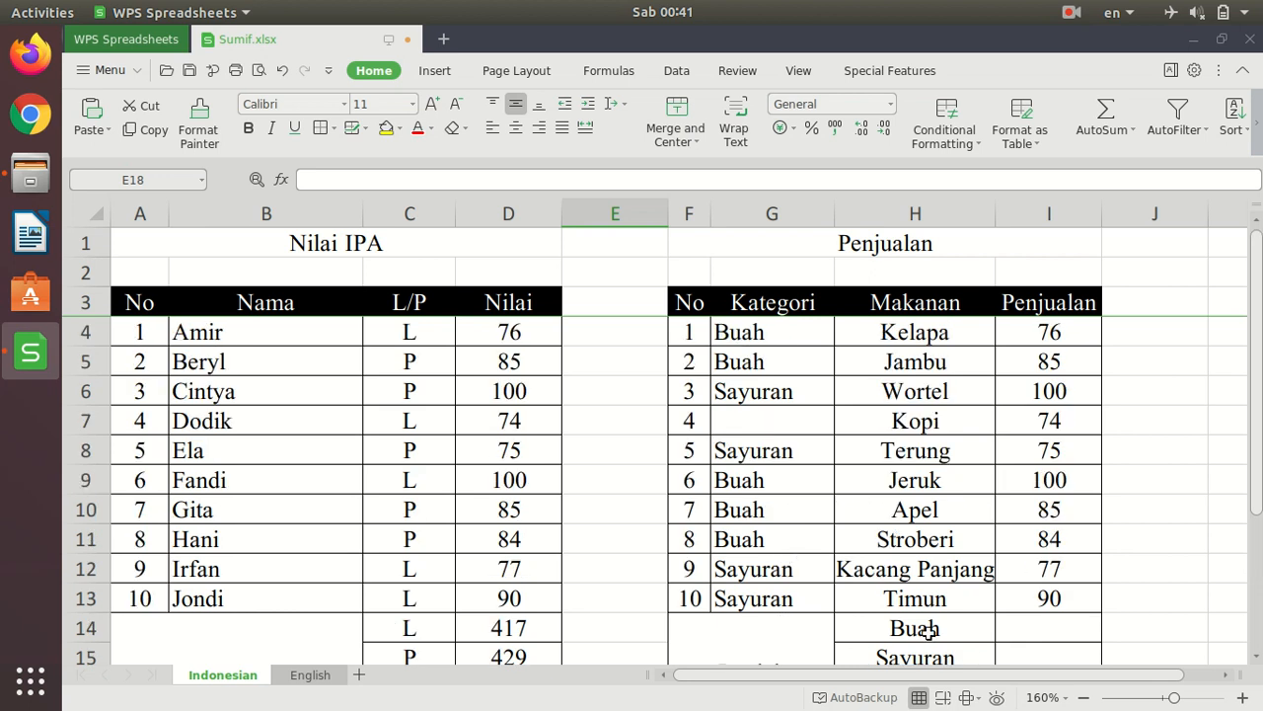
scroll(986, 628, "down", 2)
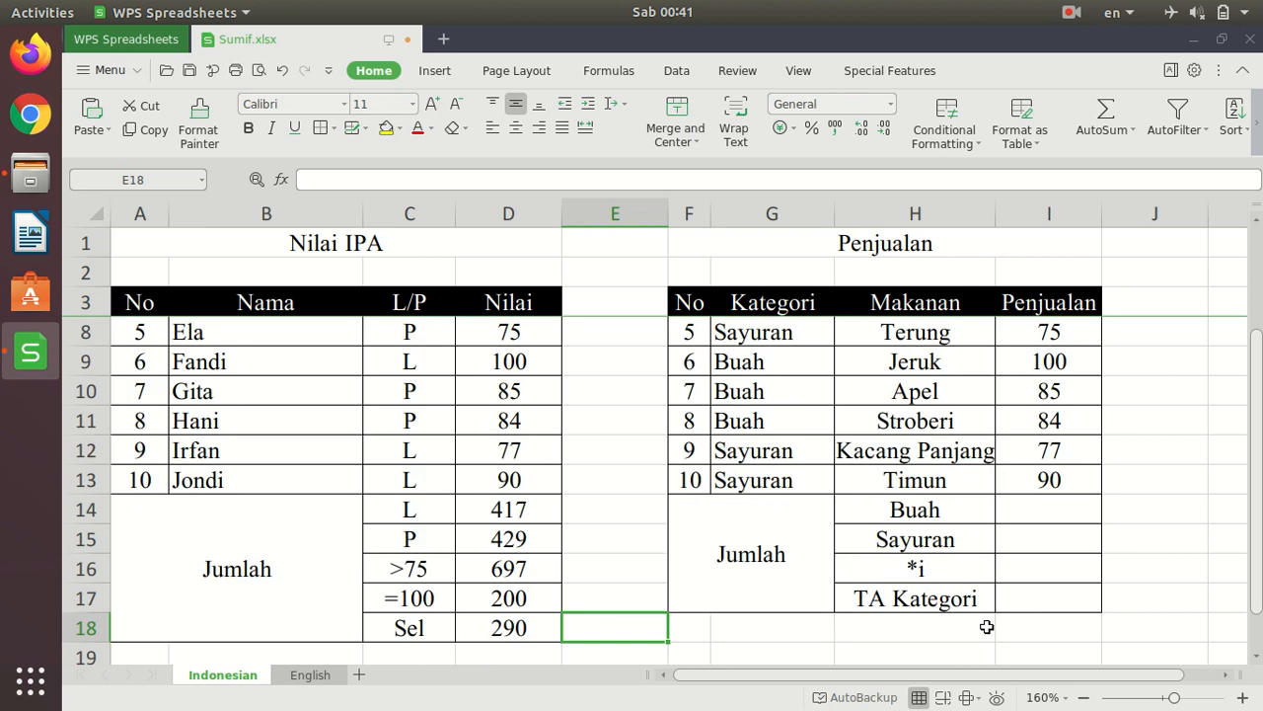
- Start a SUMIF formula in I14 for the Buah total with the Kategori cells G4:G13 as its range
left_click(1055, 519)
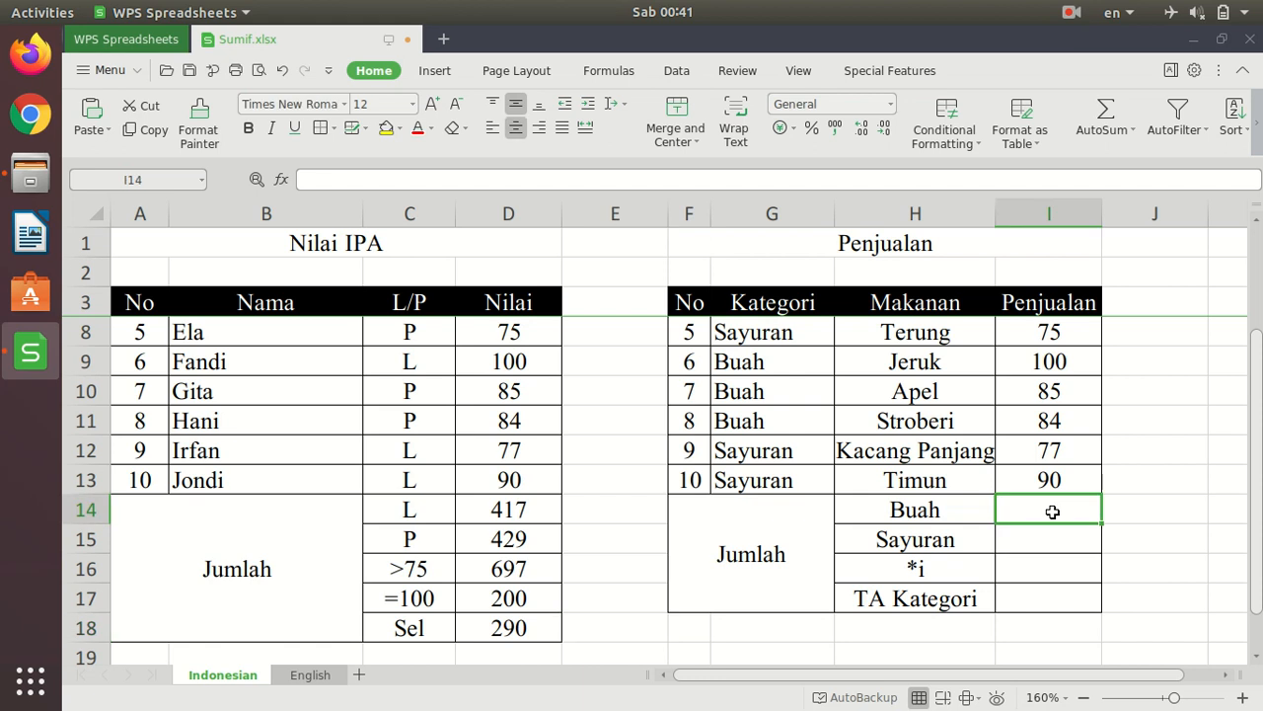
type("=")
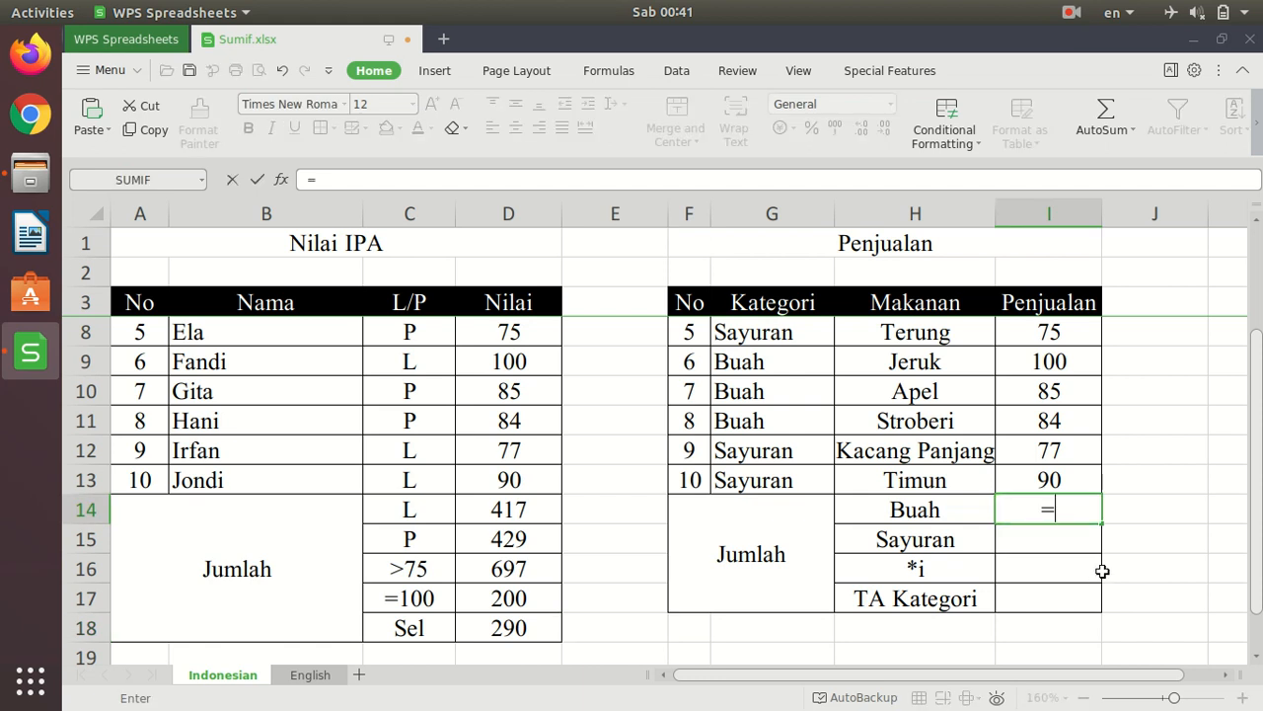
type("sum")
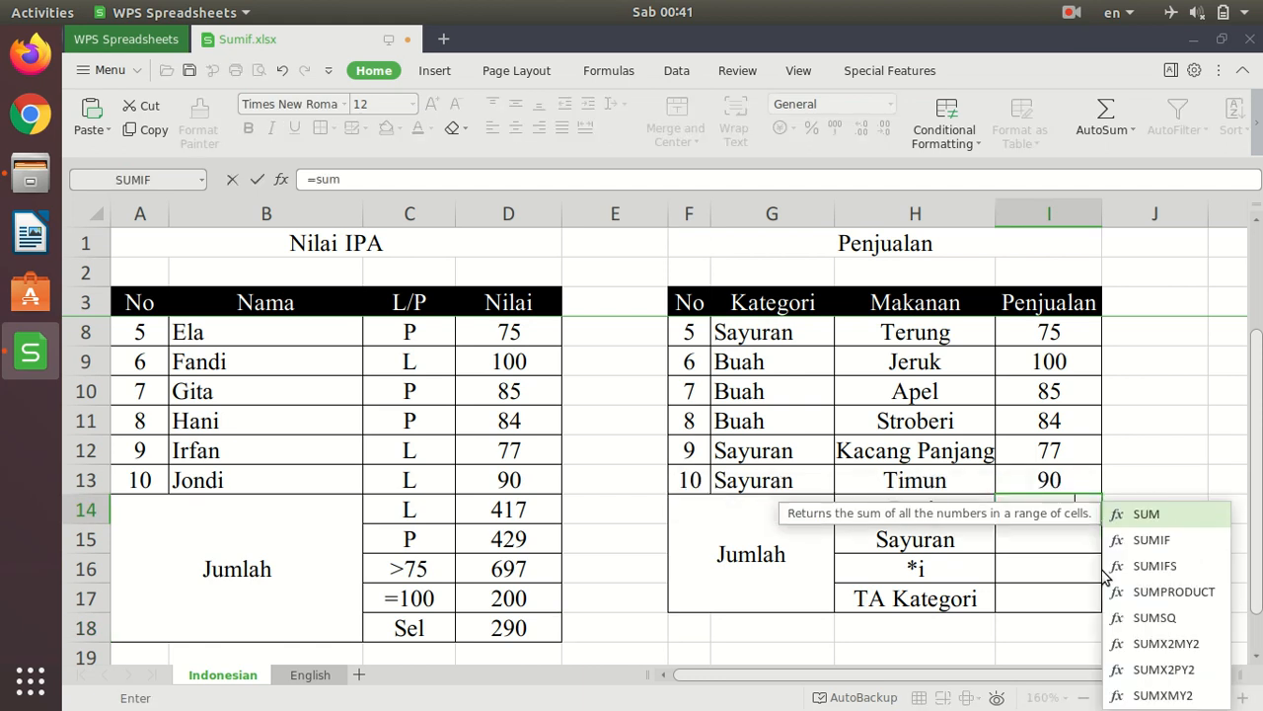
double_click(1155, 540)
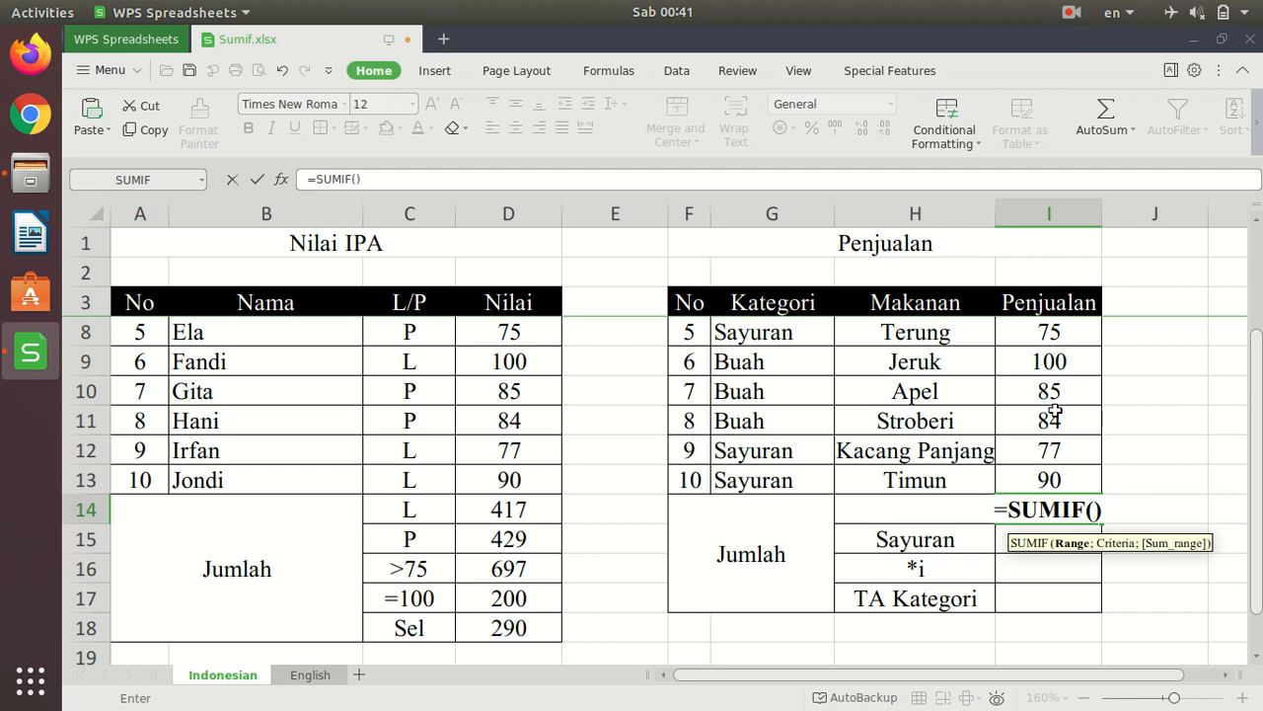
scroll(787, 418, "up", 2)
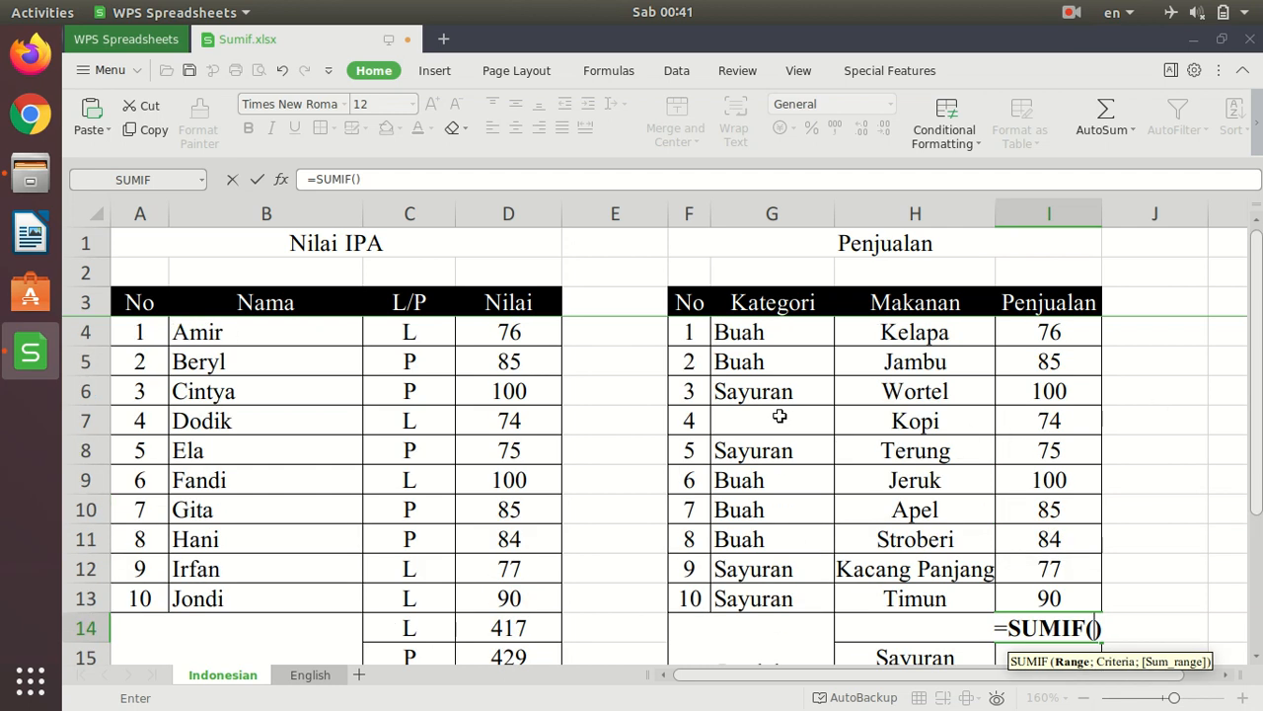
left_click_drag(754, 333, 766, 596)
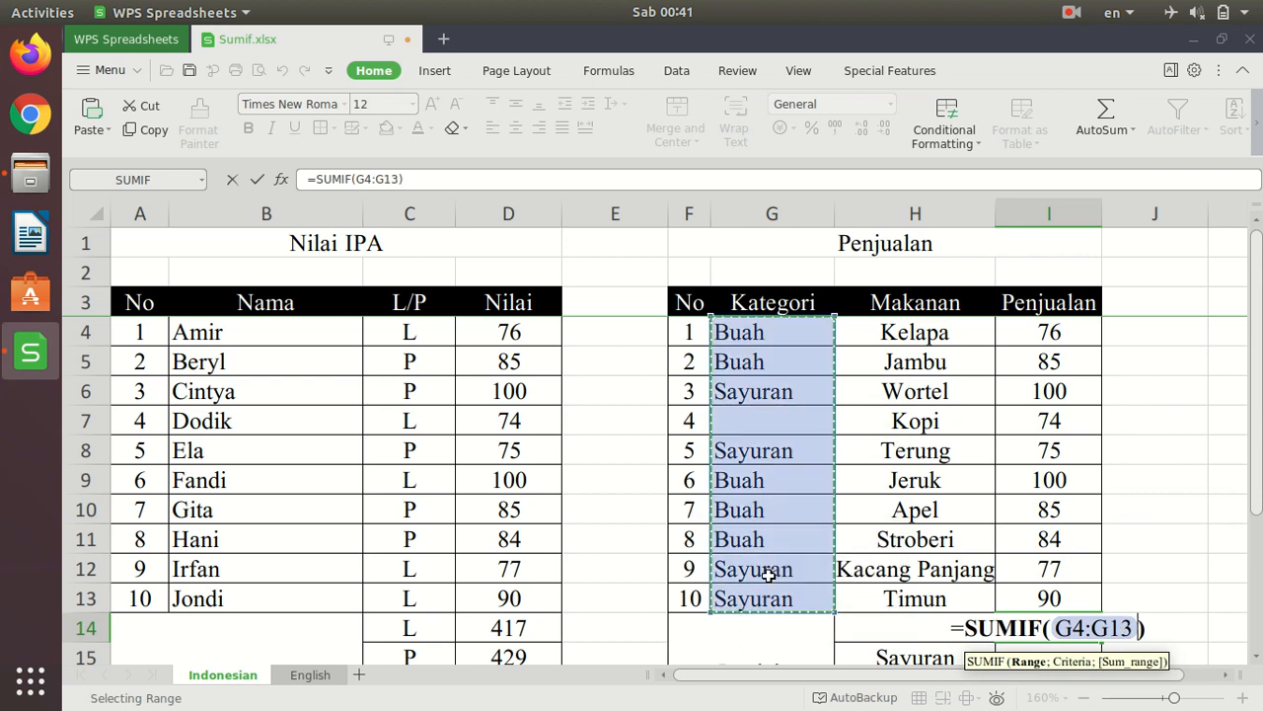
type(";")
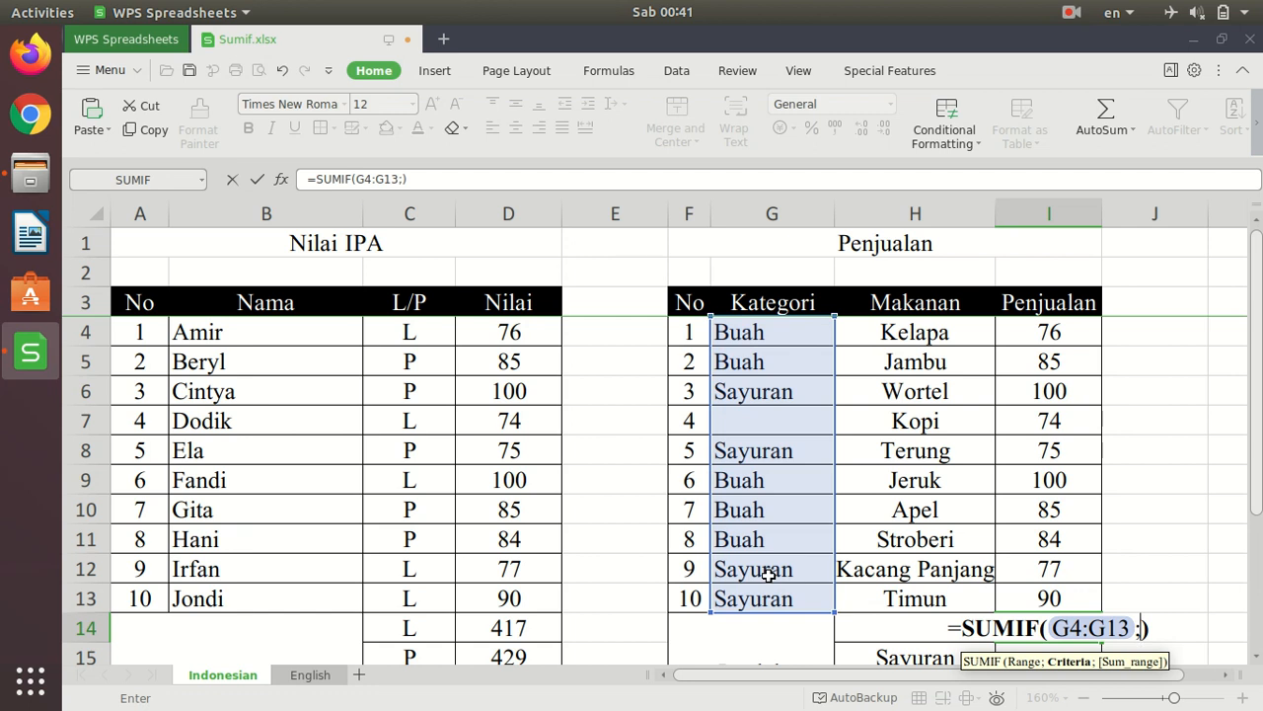
- Try the literal text "Buah" as the criterion of the I14 formula, and remove it again
type("\"Buah")
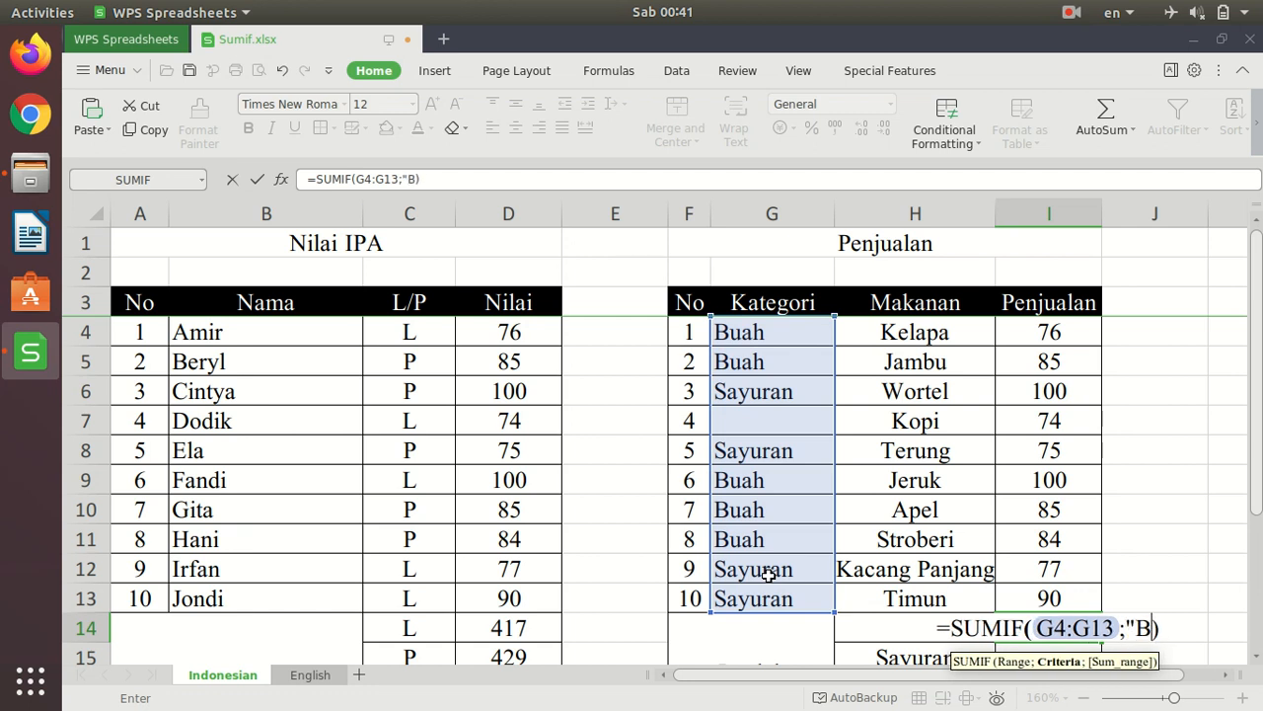
type("\"")
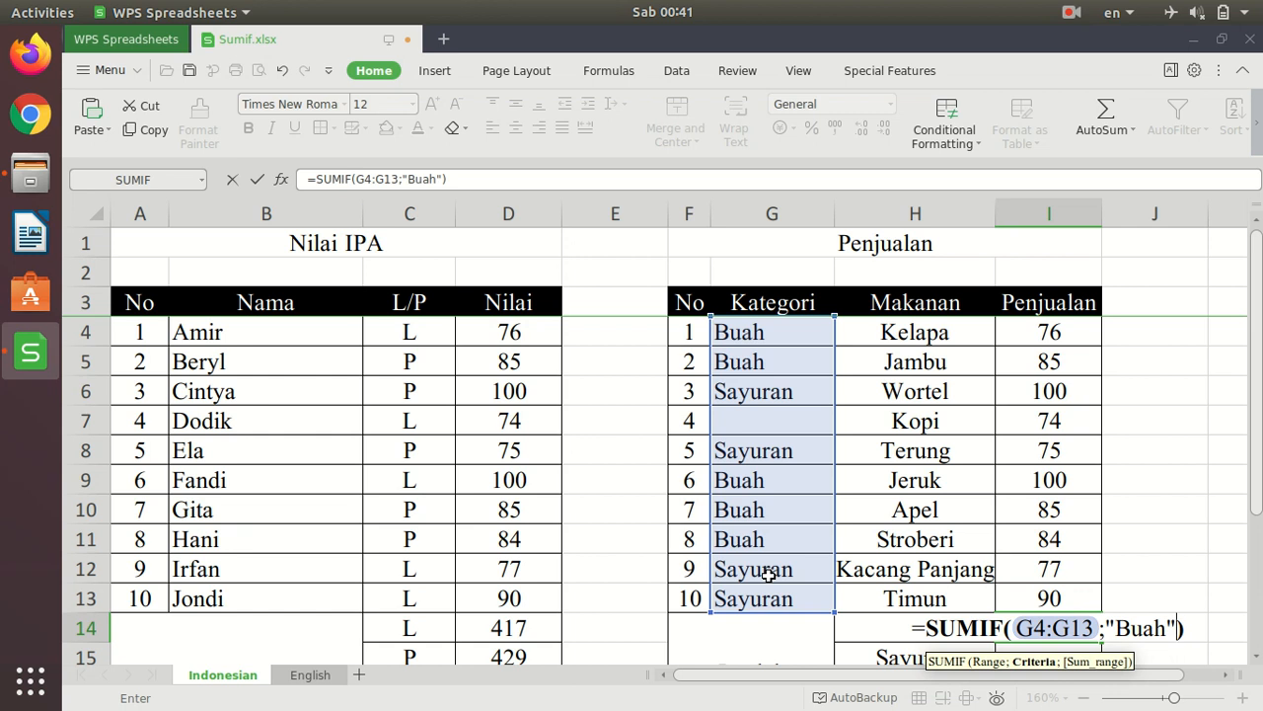
key("BackSpace")
key("BackSpace")
key("BackSpace")
key("BackSpace")
key("BackSpace")
key("BackSpace")
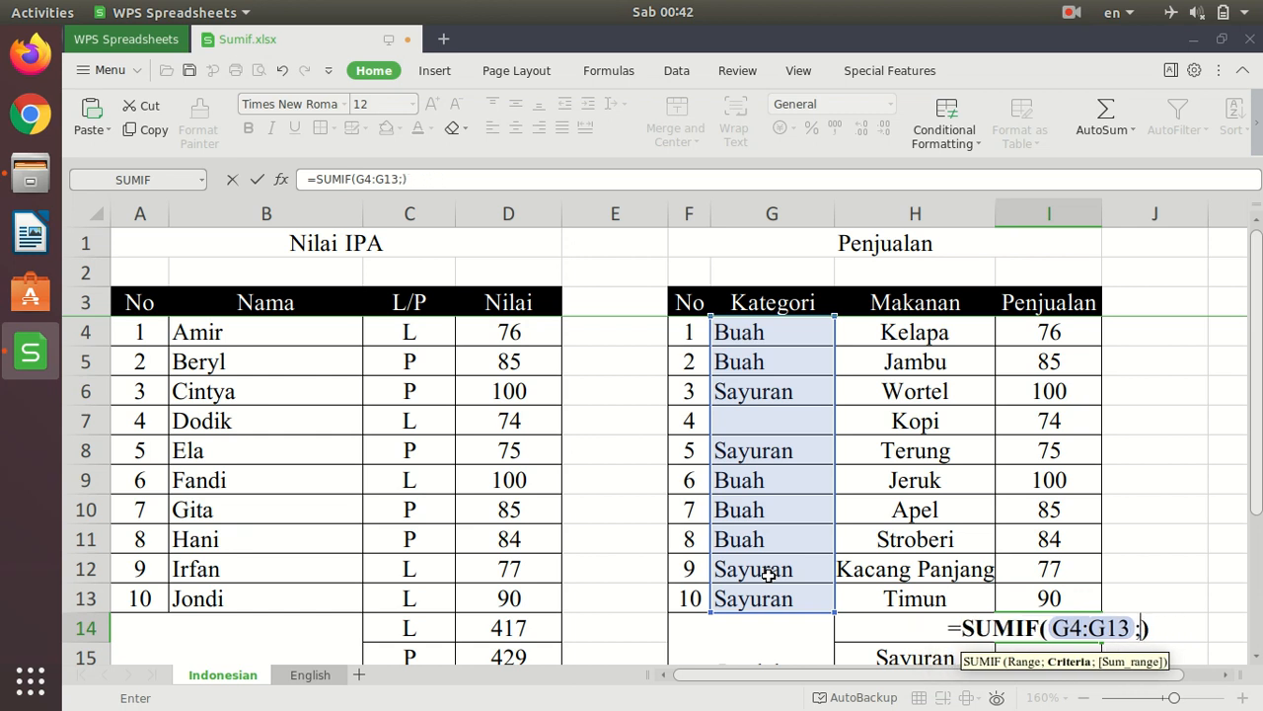
- Use G4 as the criterion and I4:I13 as the sum range, and enter =SUMIF(G4:G13;G4;I4:I13) in I14
left_click(758, 330)
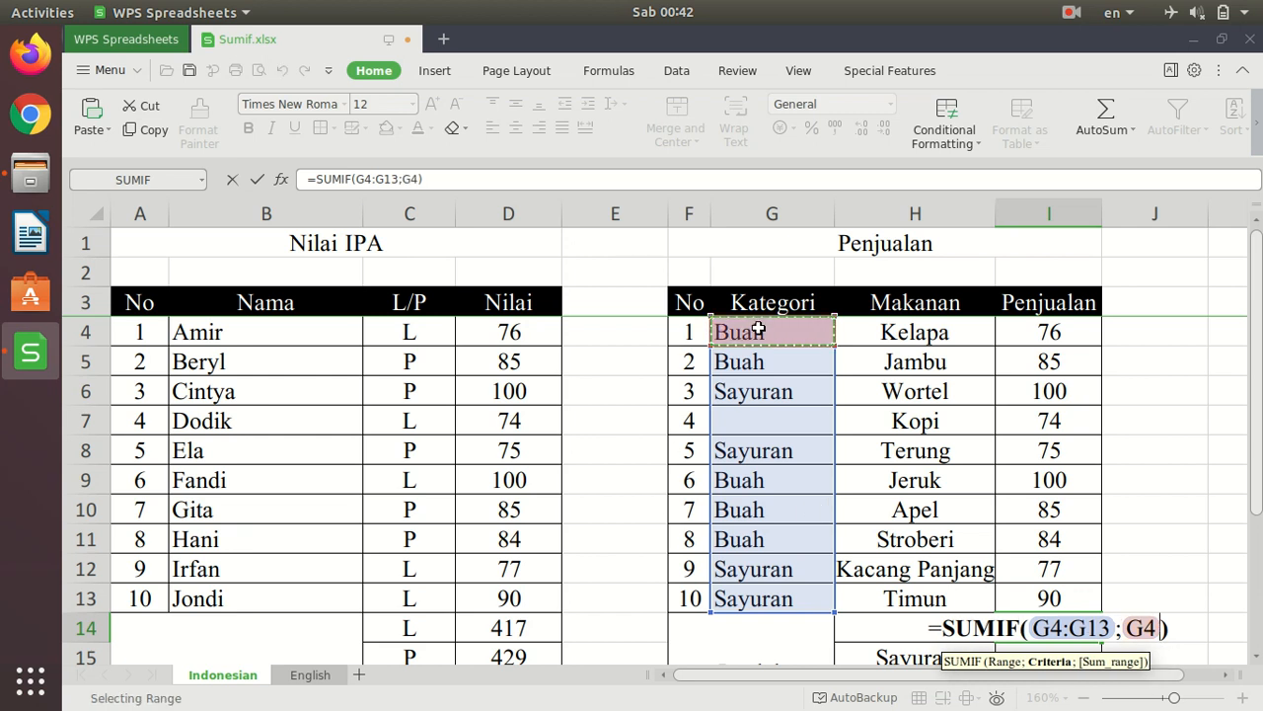
type(";")
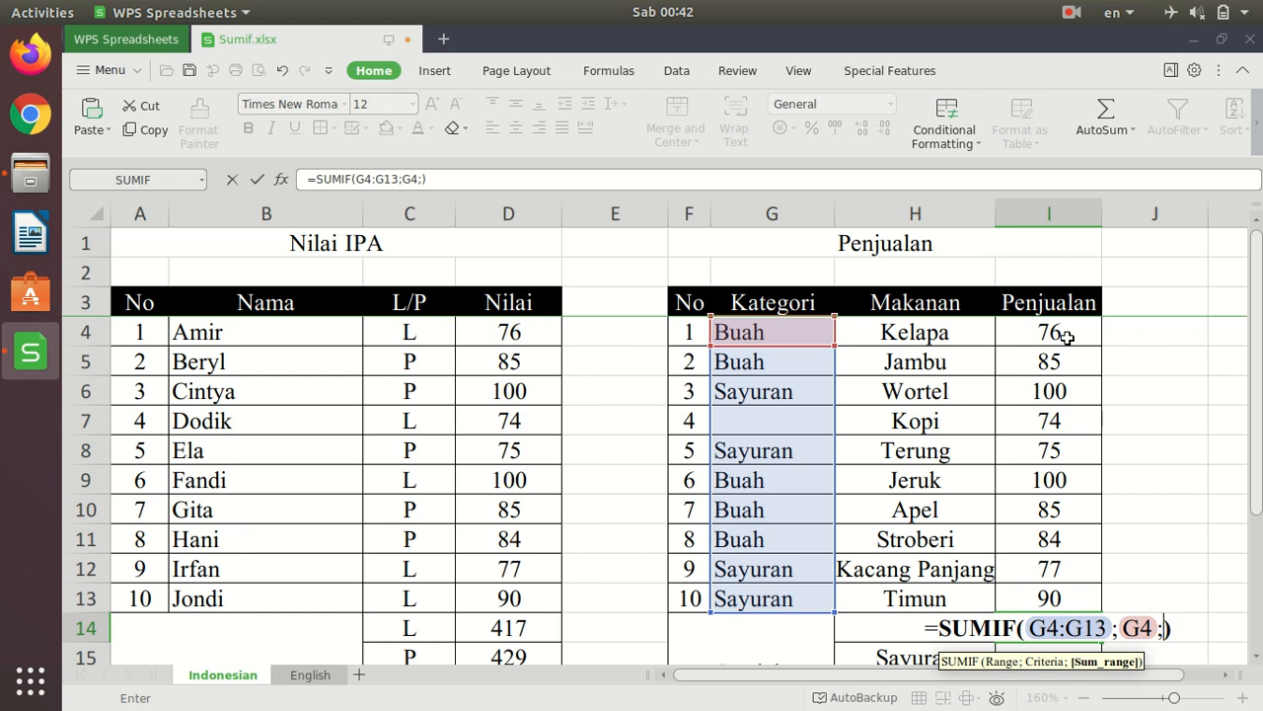
left_click_drag(1053, 335, 1058, 477)
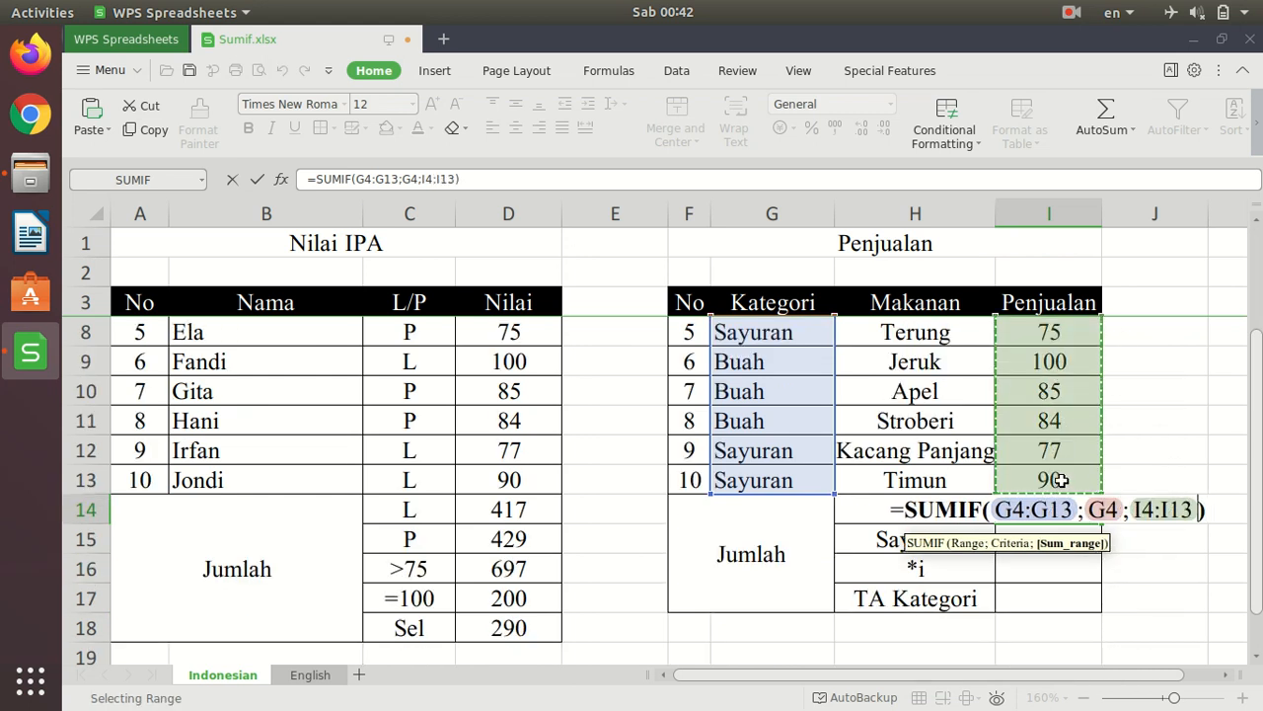
scroll(1061, 480, "up", 2)
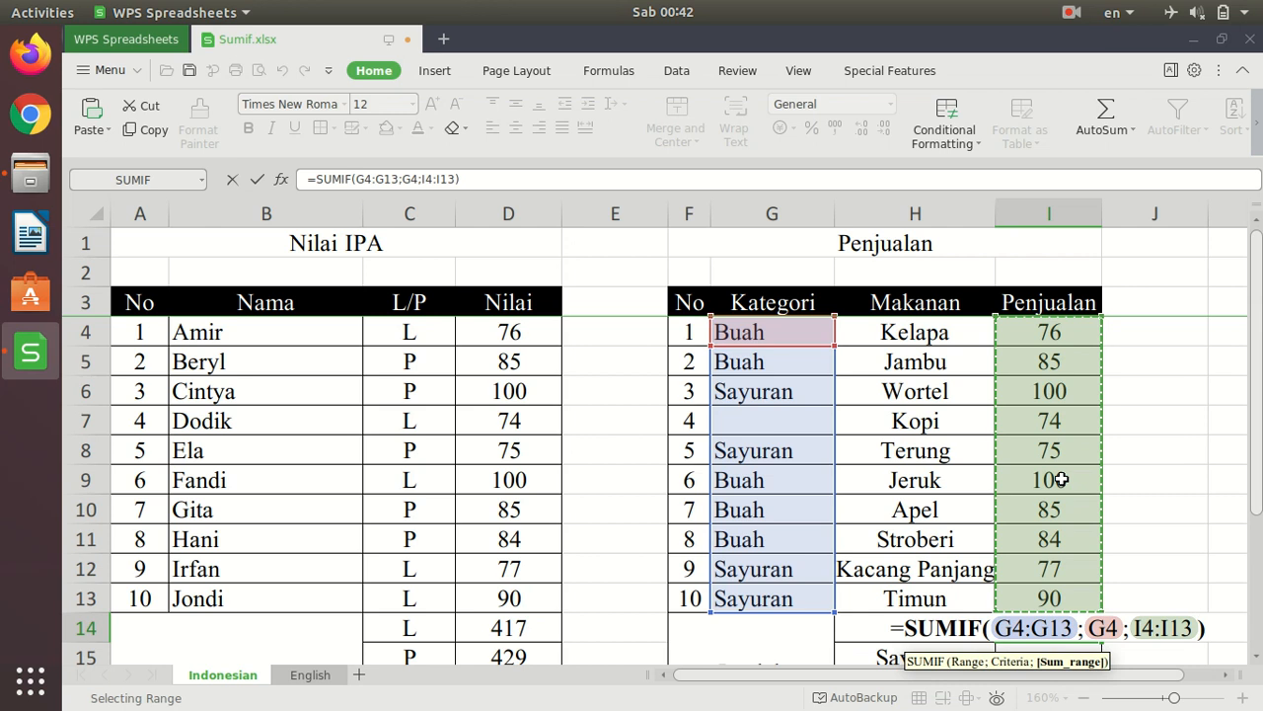
type(")")
key("BackSpace")
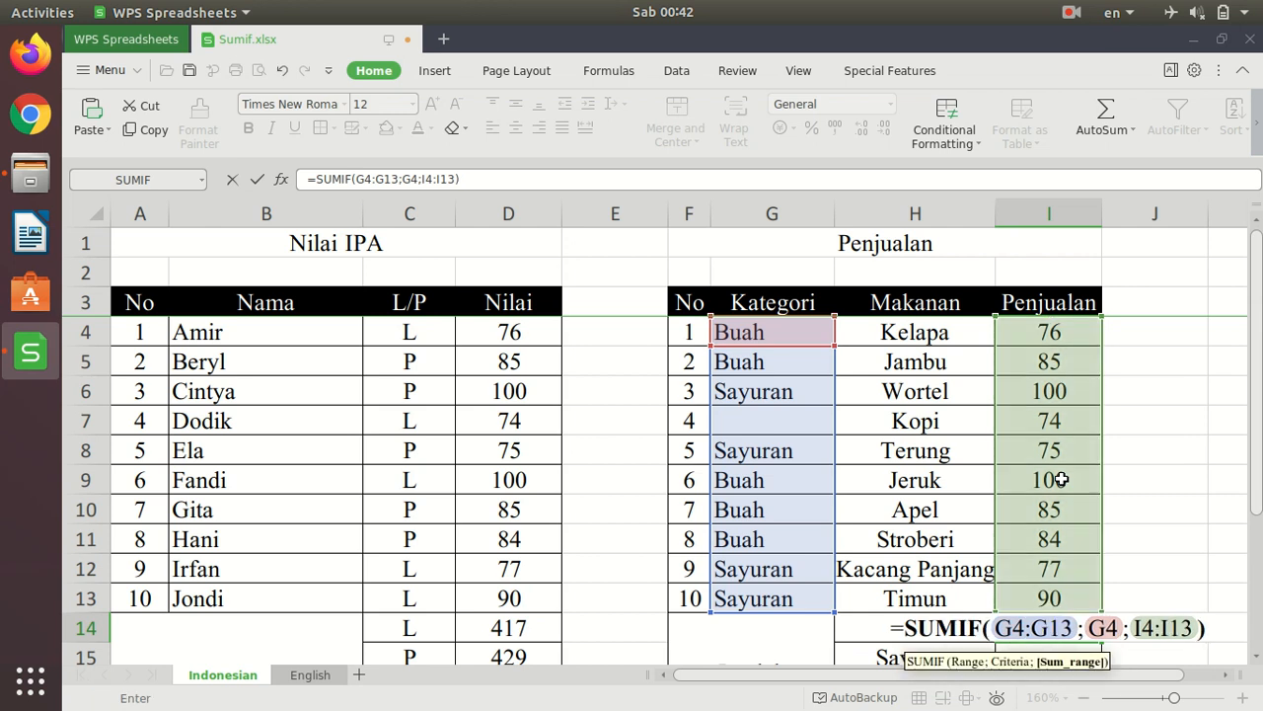
left_click(1204, 635)
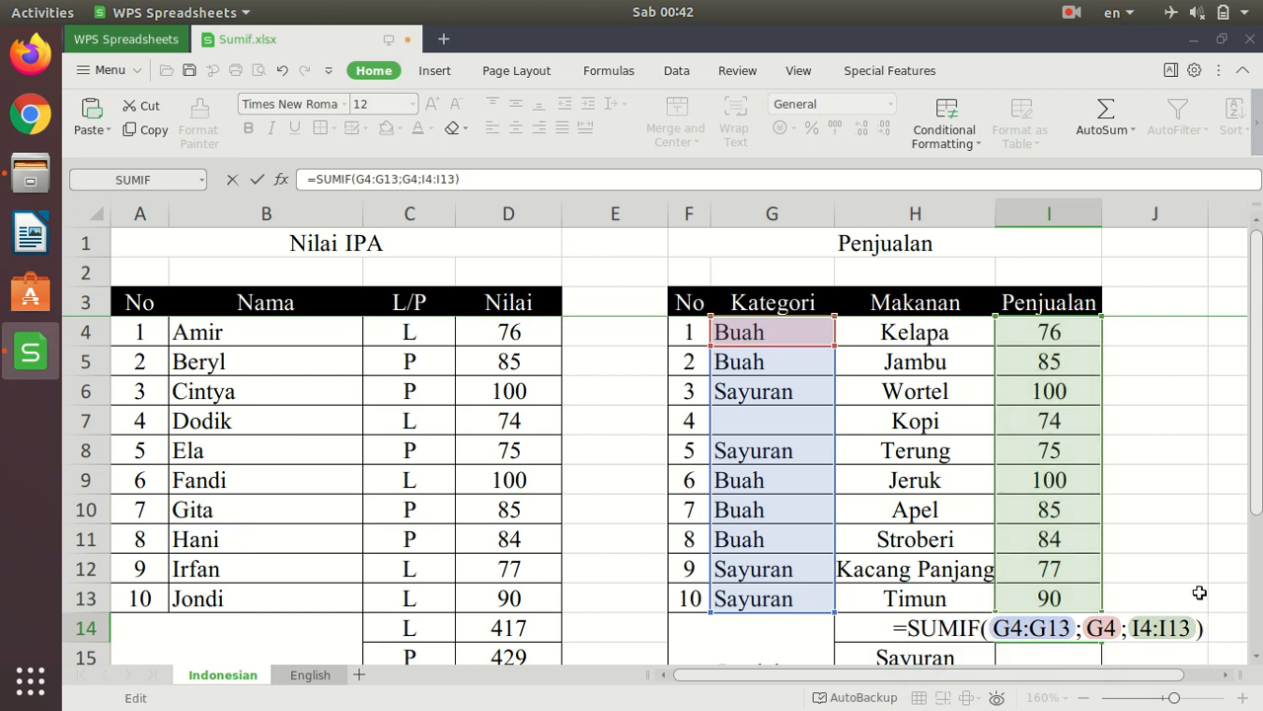
key("Return")
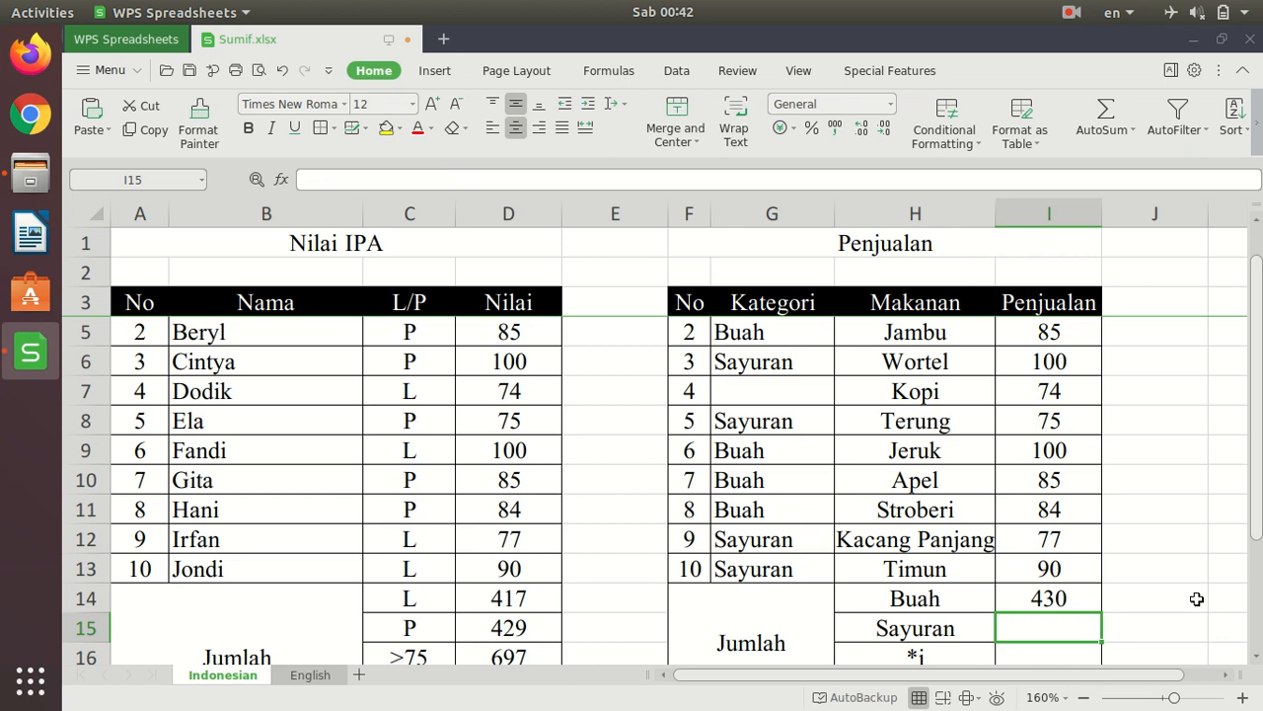
- Cross-check the Buah total by adding the fruit sales with the temporary formula =I4+I5+I9+I10+I11 in J14
scroll(1196, 598, "up", 1)
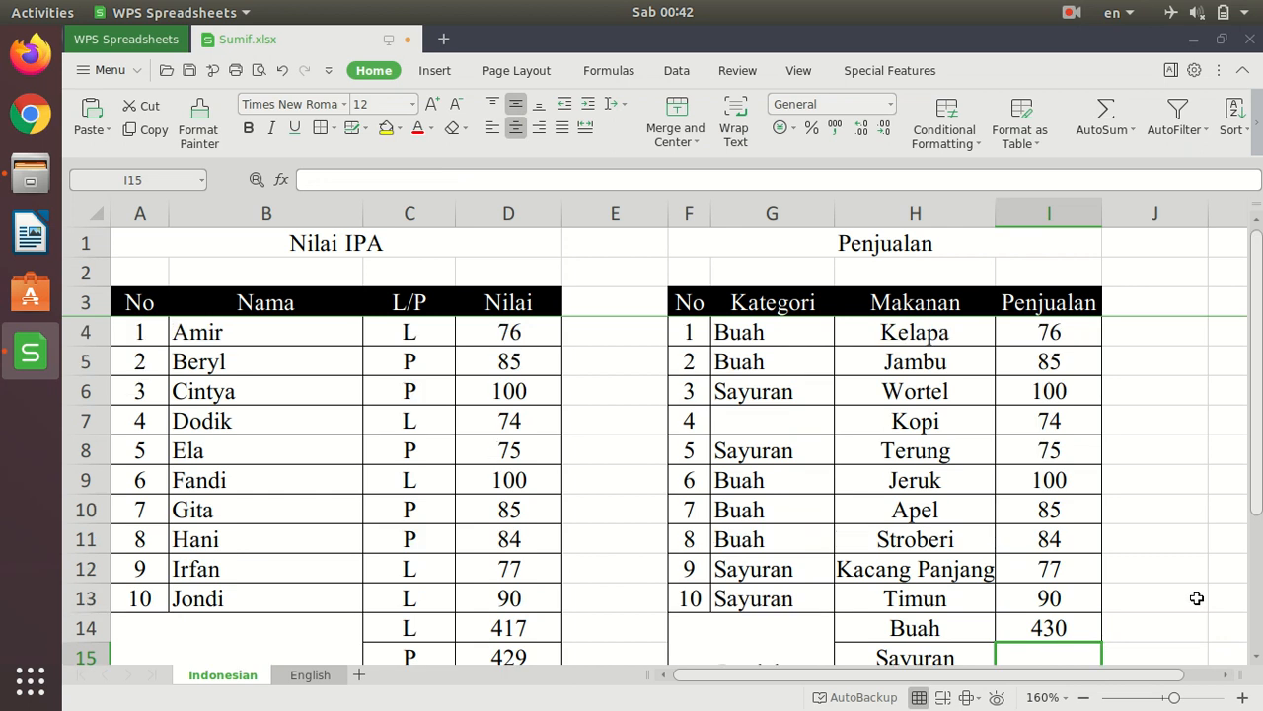
left_click(1173, 629)
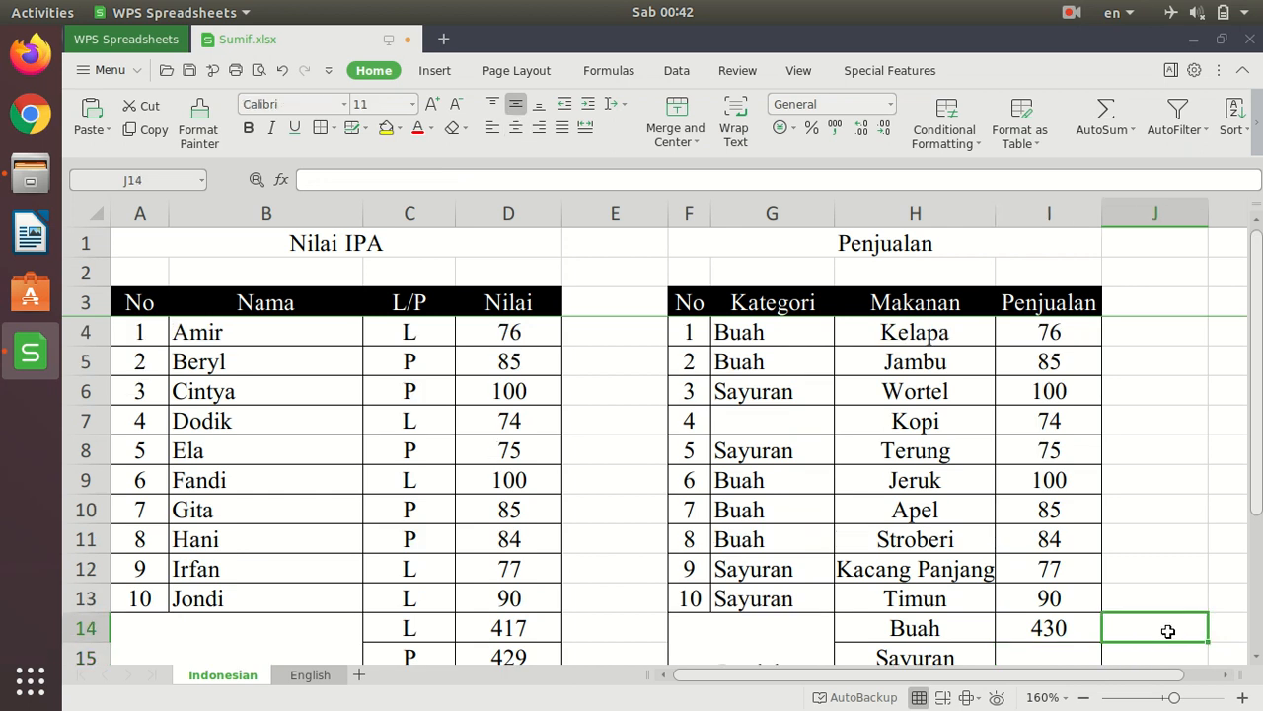
type("=")
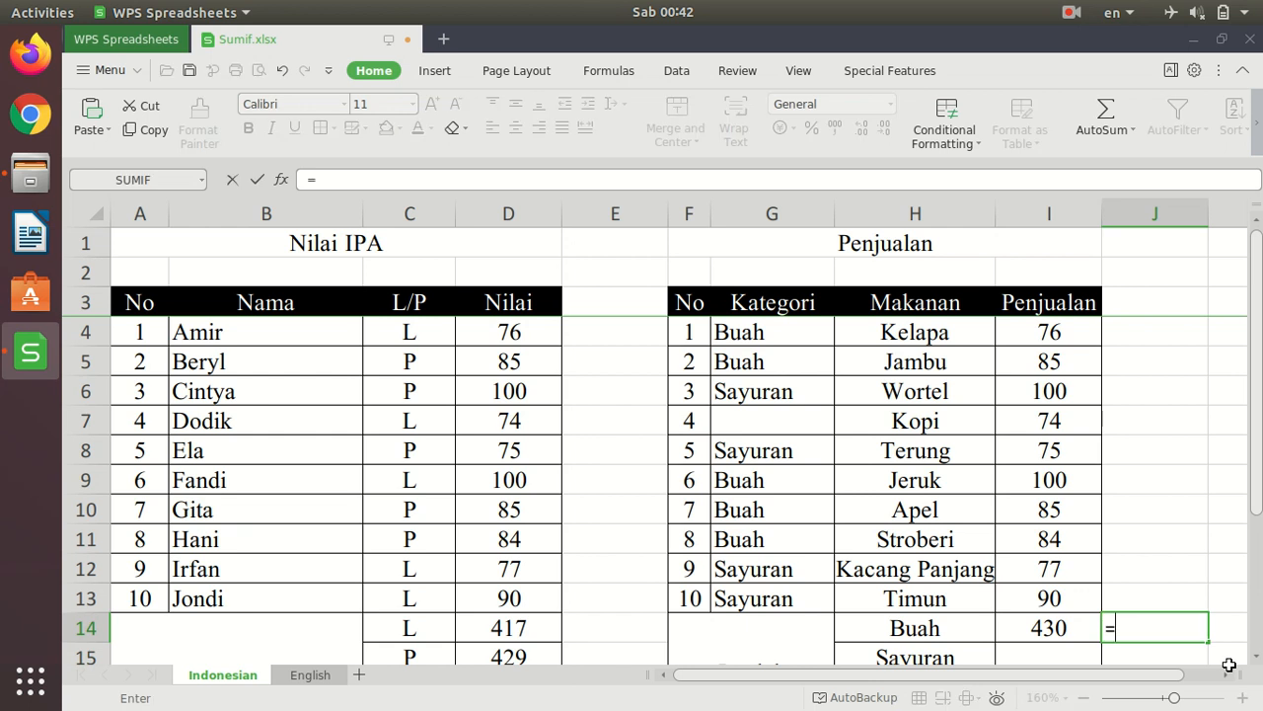
left_click(1041, 333)
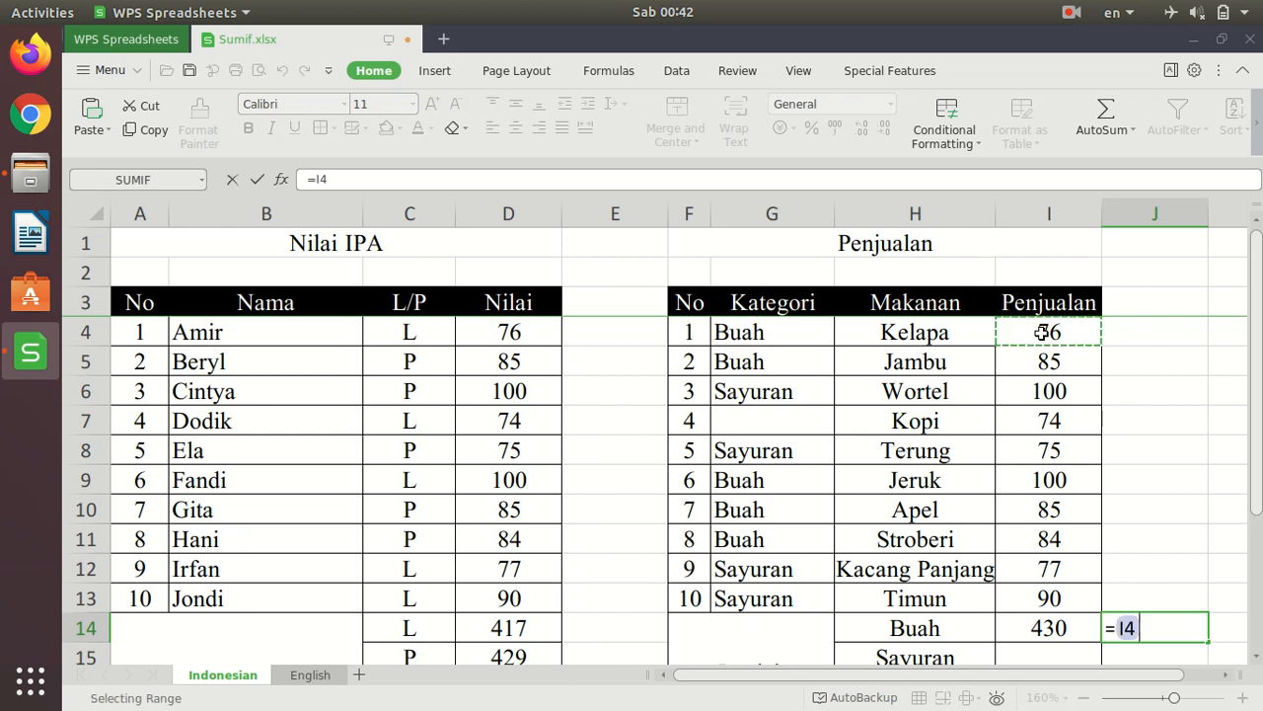
type("+")
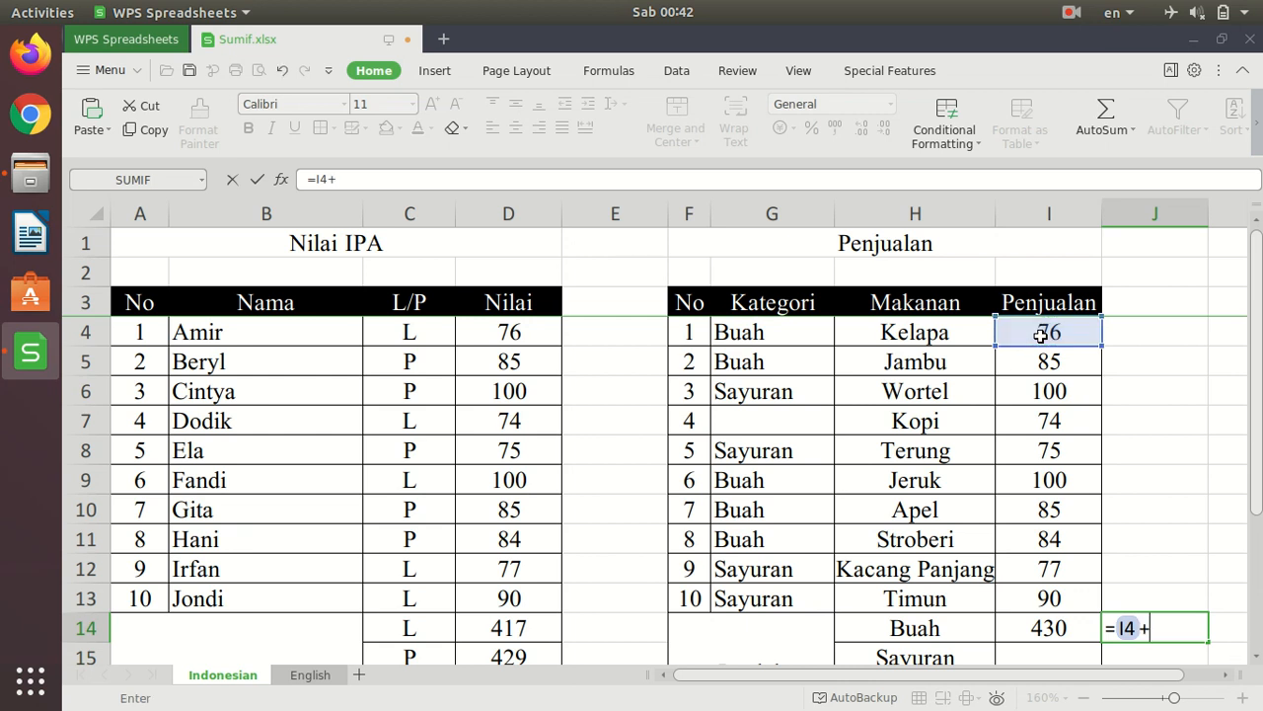
left_click(1058, 363)
type("+")
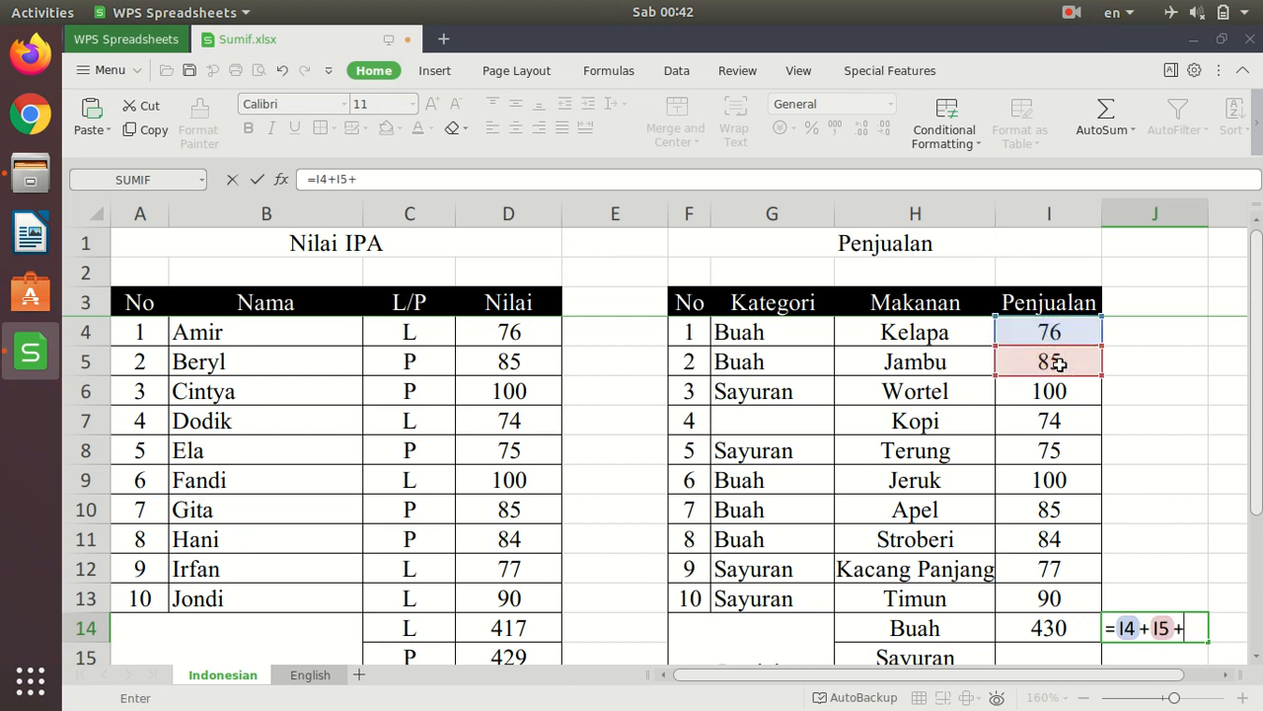
left_click(1058, 479)
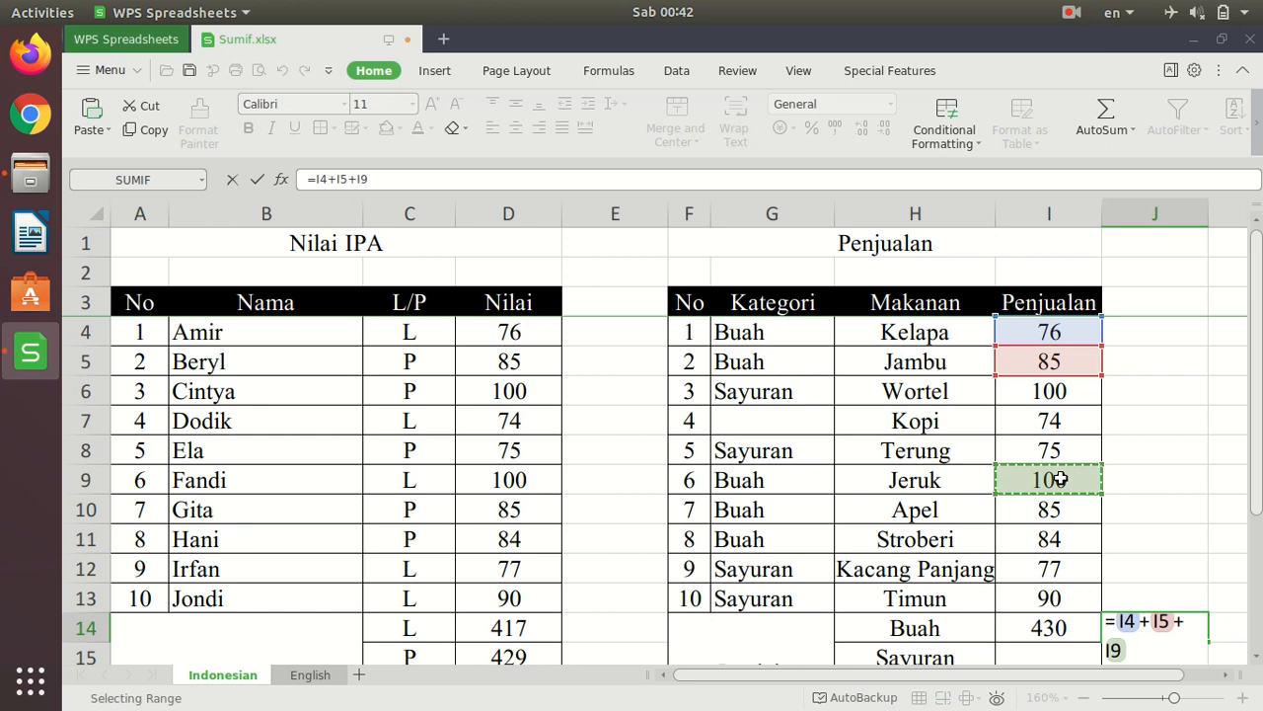
type("+")
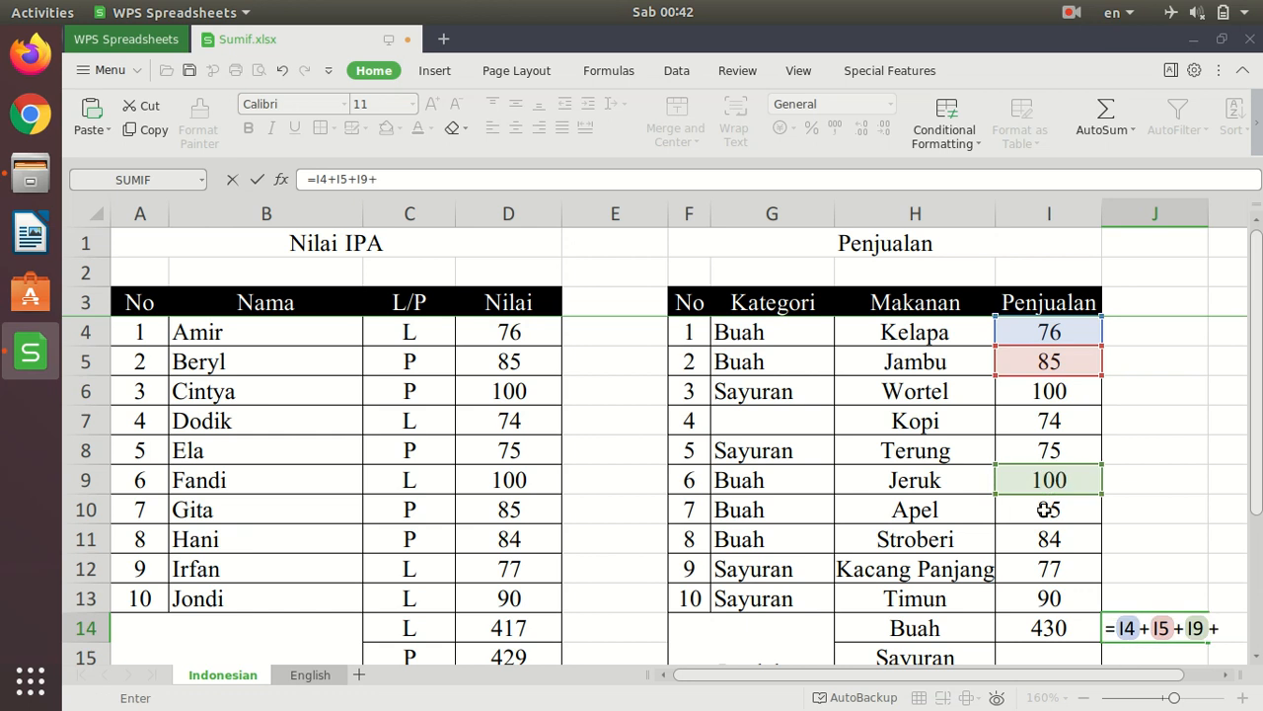
left_click(1044, 510)
type("+")
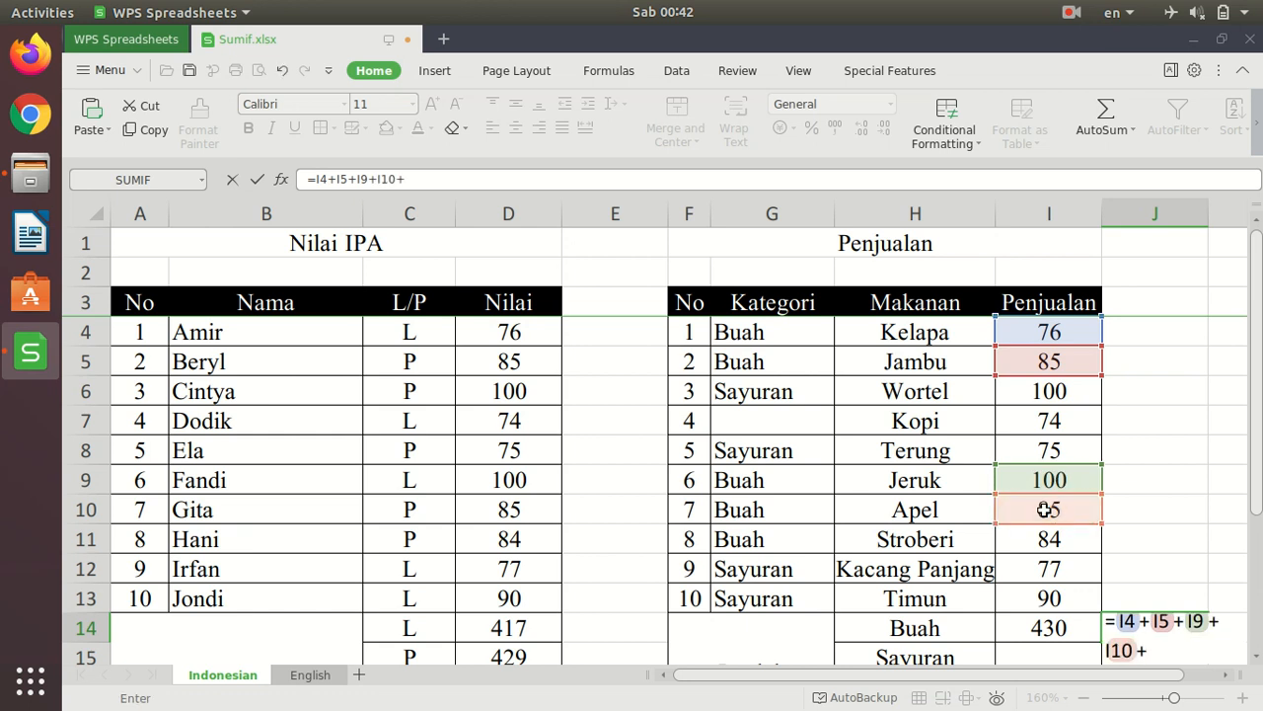
left_click(1049, 537)
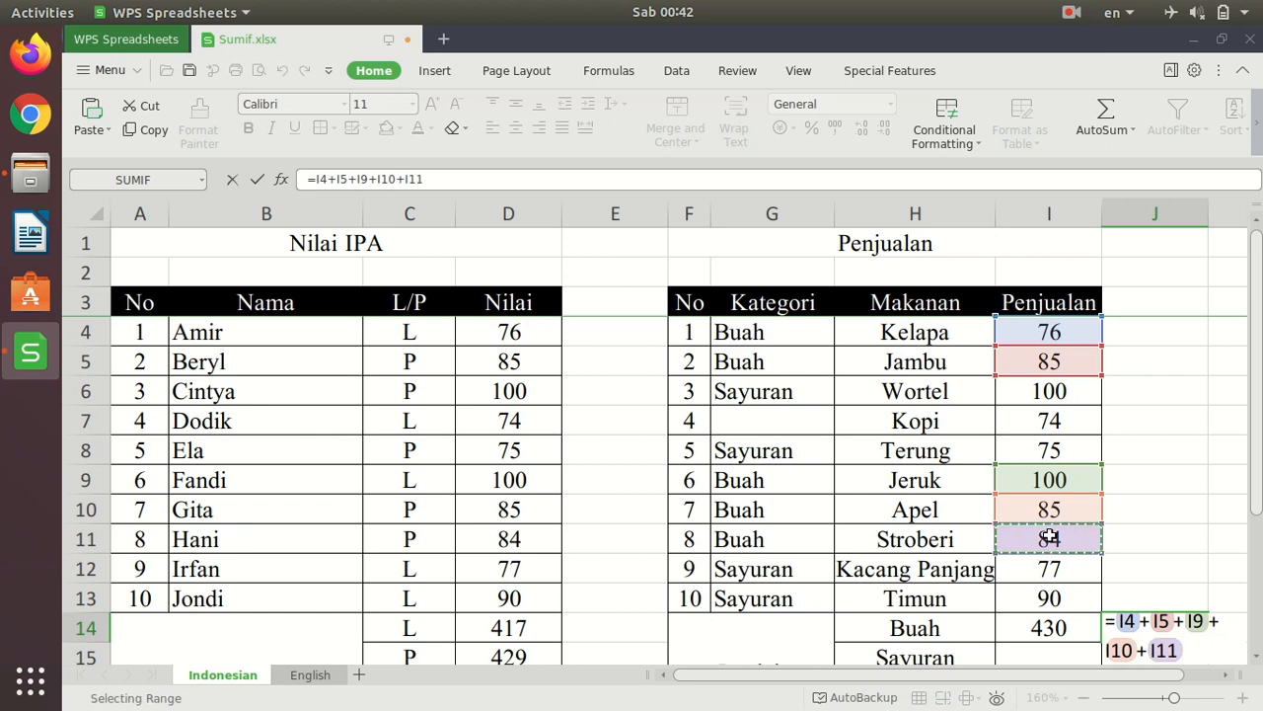
key("Return")
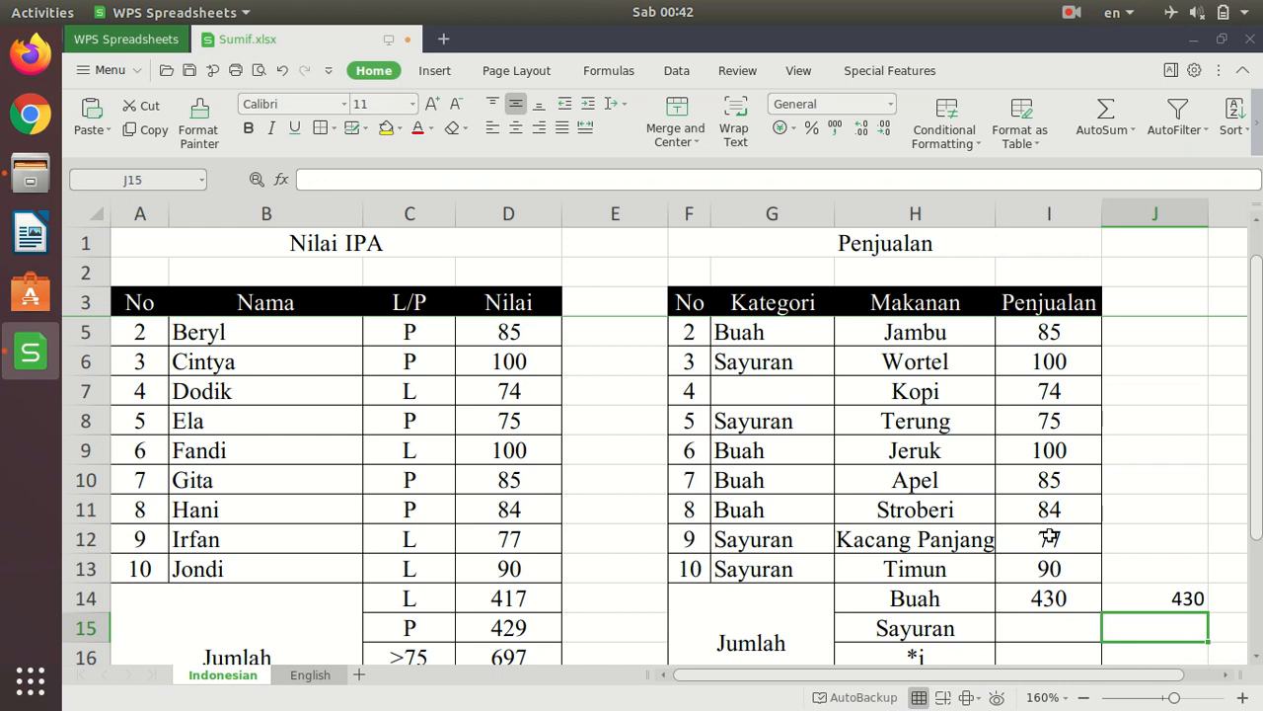
- Clear the temporary check formula from J14
key("Up")
key("Down")
key("Up")
key("Delete")
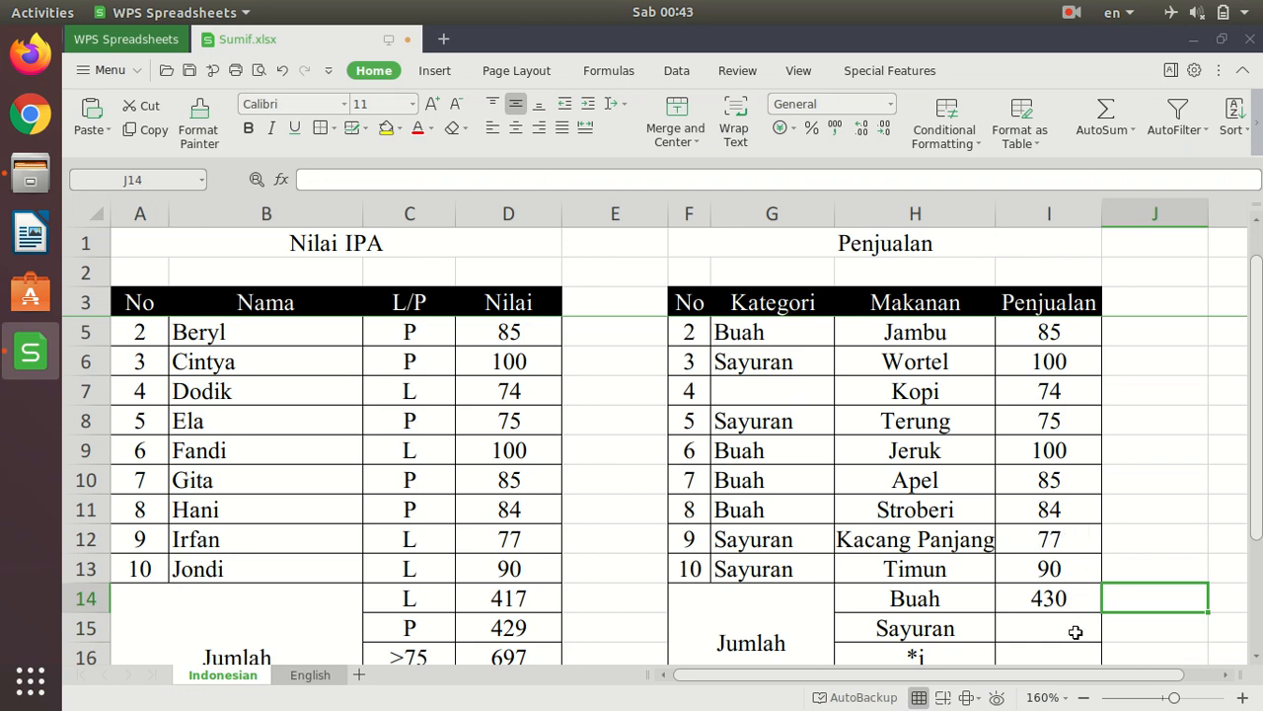
- Copy the text of the I14 SUMIF formula into I15 for the Sayuran total, keeping its references unchanged
scroll(1073, 626, "down", 2)
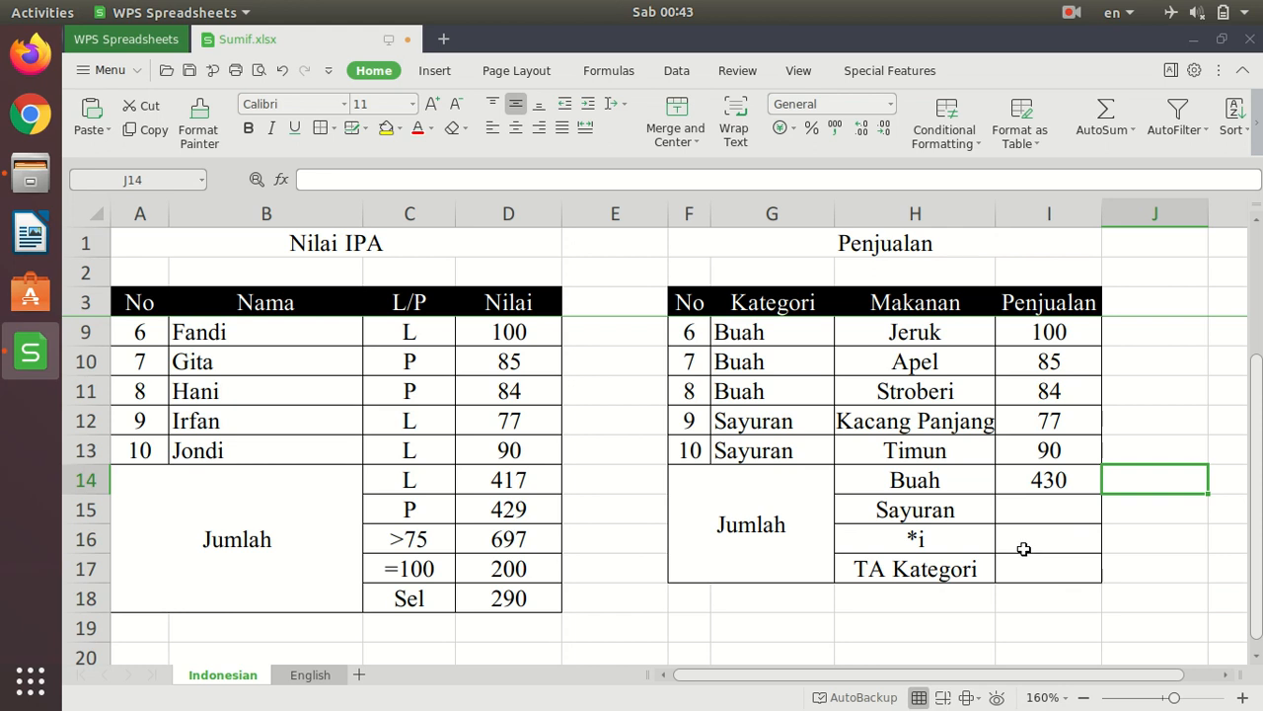
left_click(1051, 481)
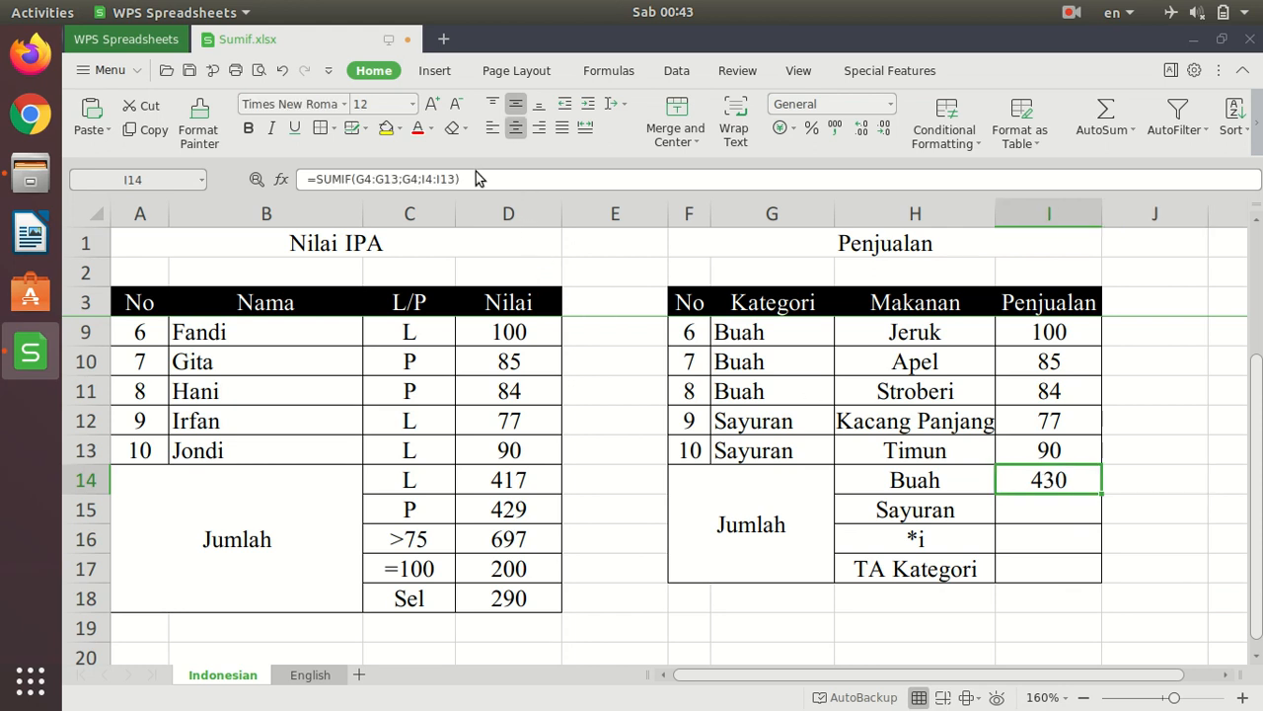
left_click_drag(482, 177, 281, 181)
key("ctrl+c")
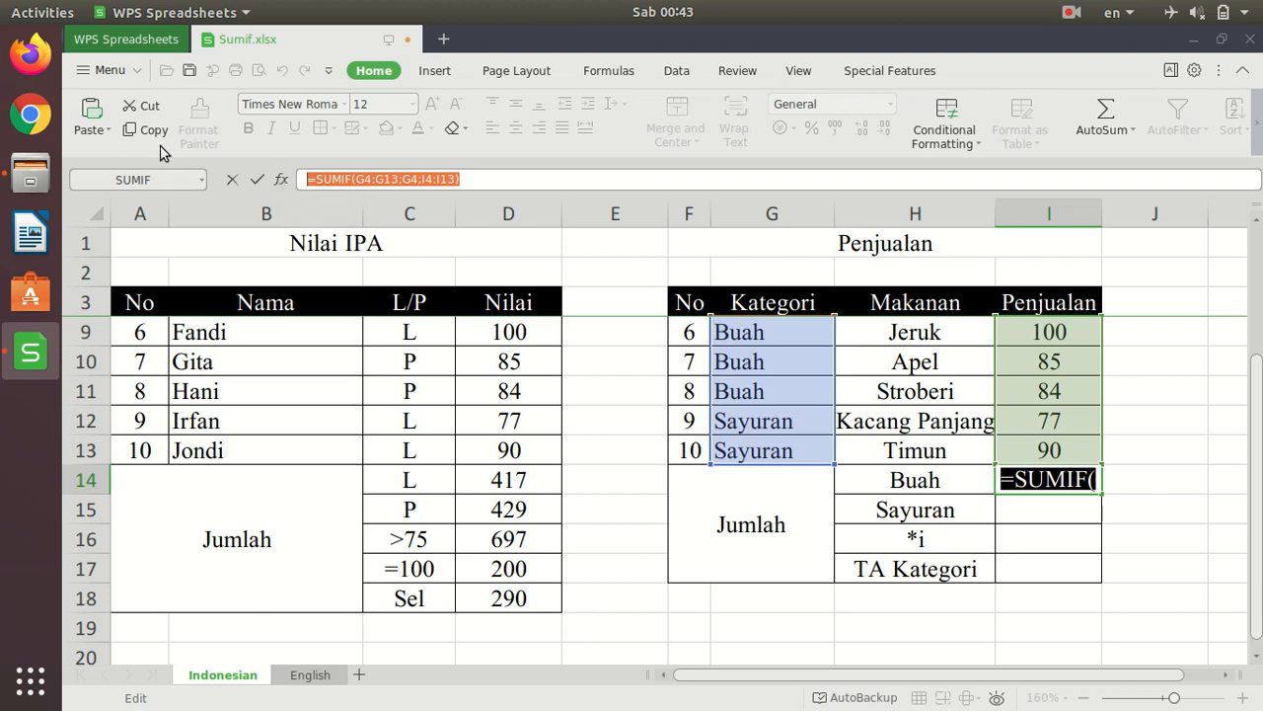
key("Return")
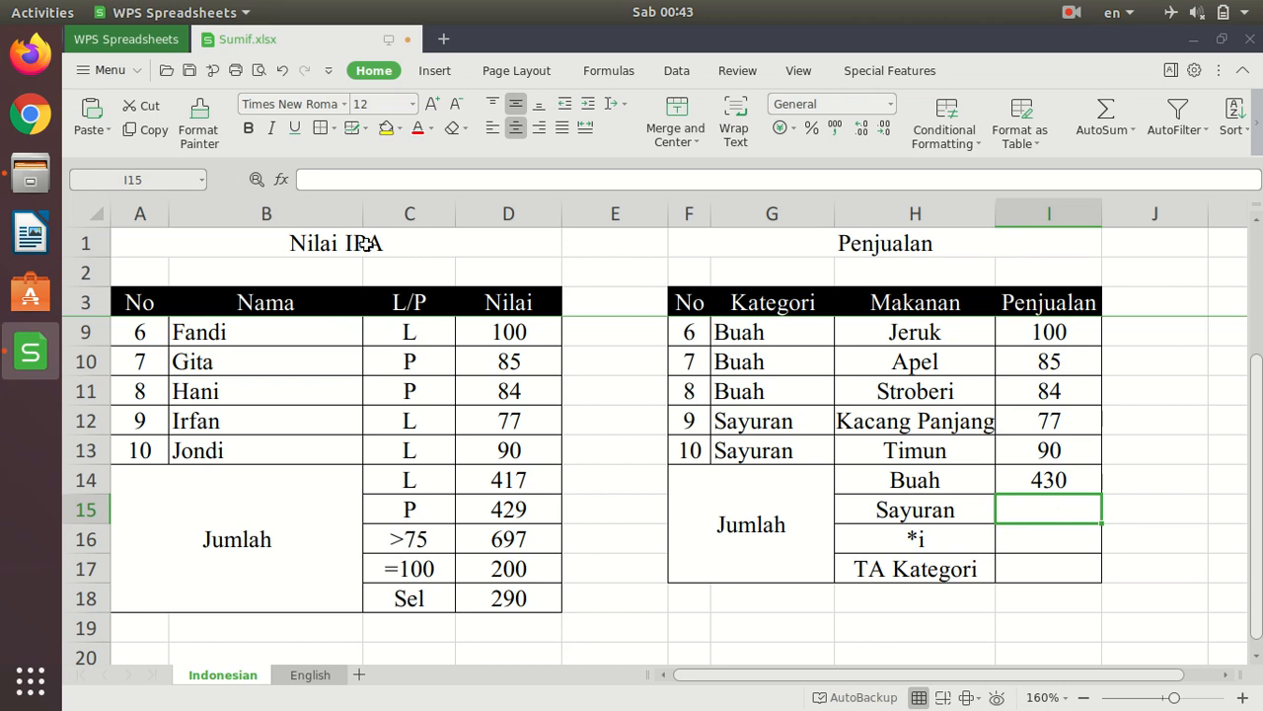
left_click(320, 180)
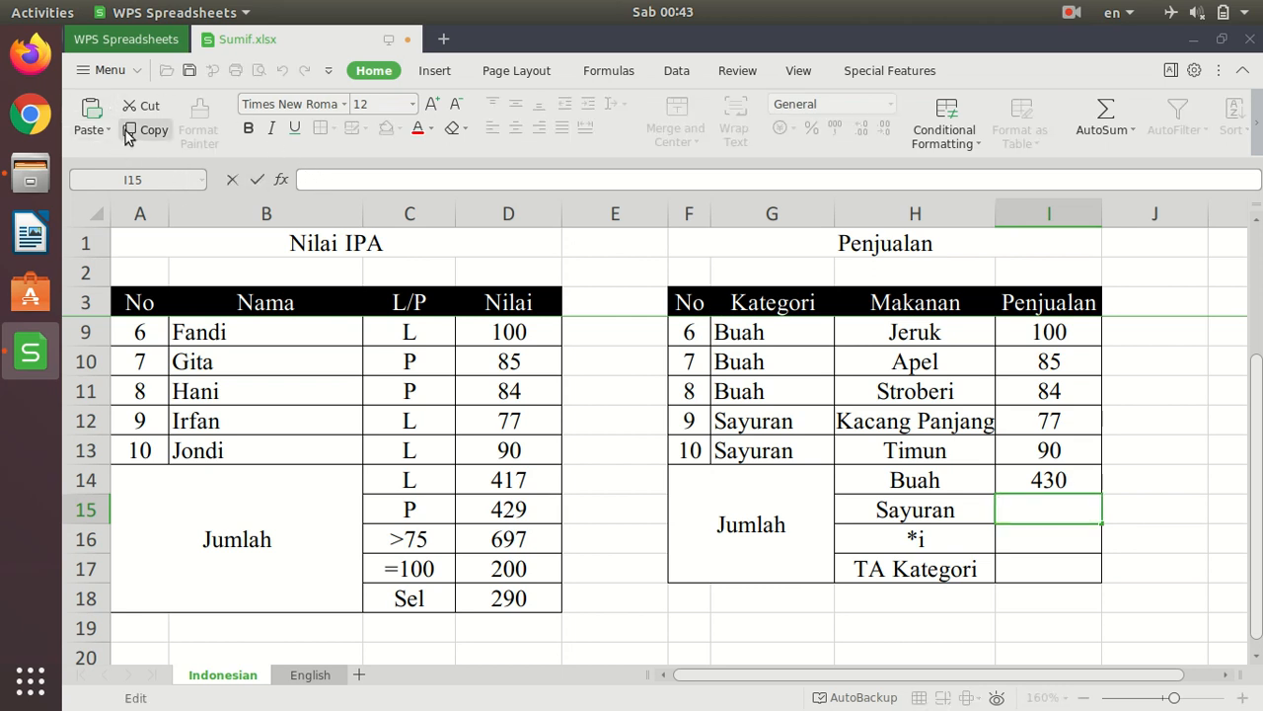
left_click(90, 113)
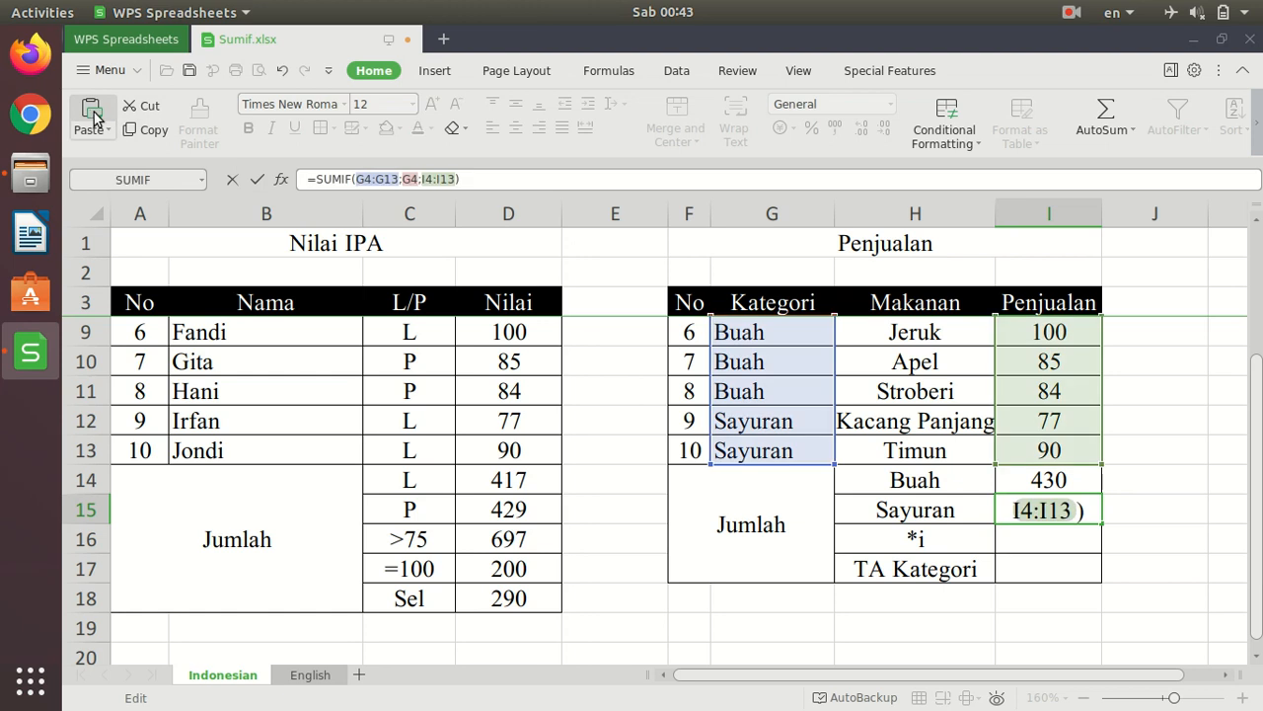
- Change the criterion of the Sayuran total in I15 to G6, making the formula =SUMIF(G4:G13;G6;I4:I13), and enter it
scroll(1019, 503, "up", 2)
scroll(1019, 504, "up", 1)
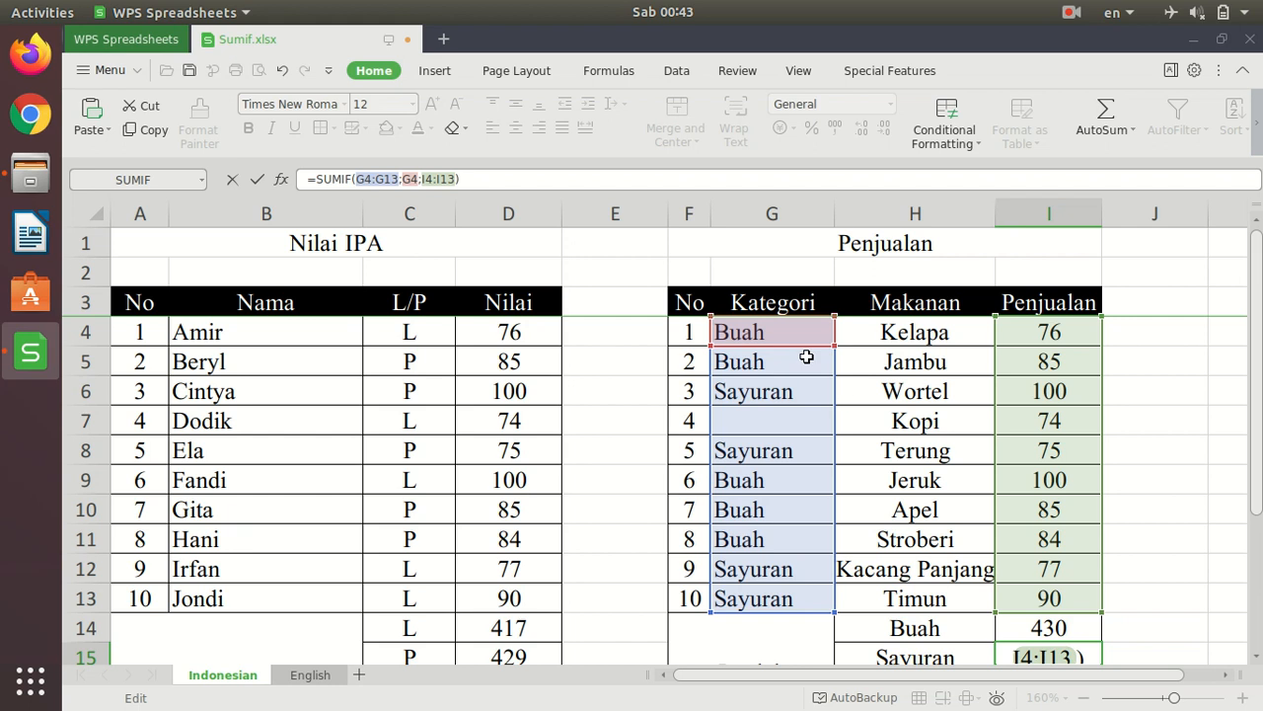
scroll(1090, 445, "down", 4)
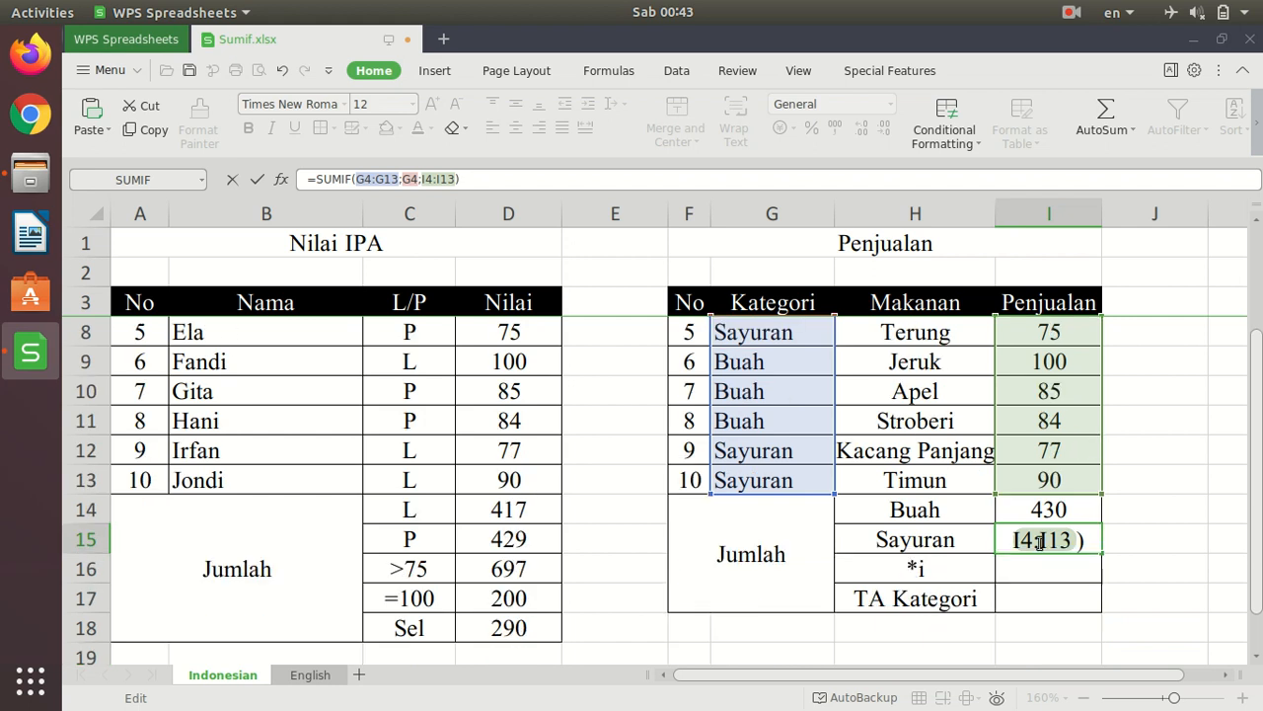
scroll(832, 414, "up", 2)
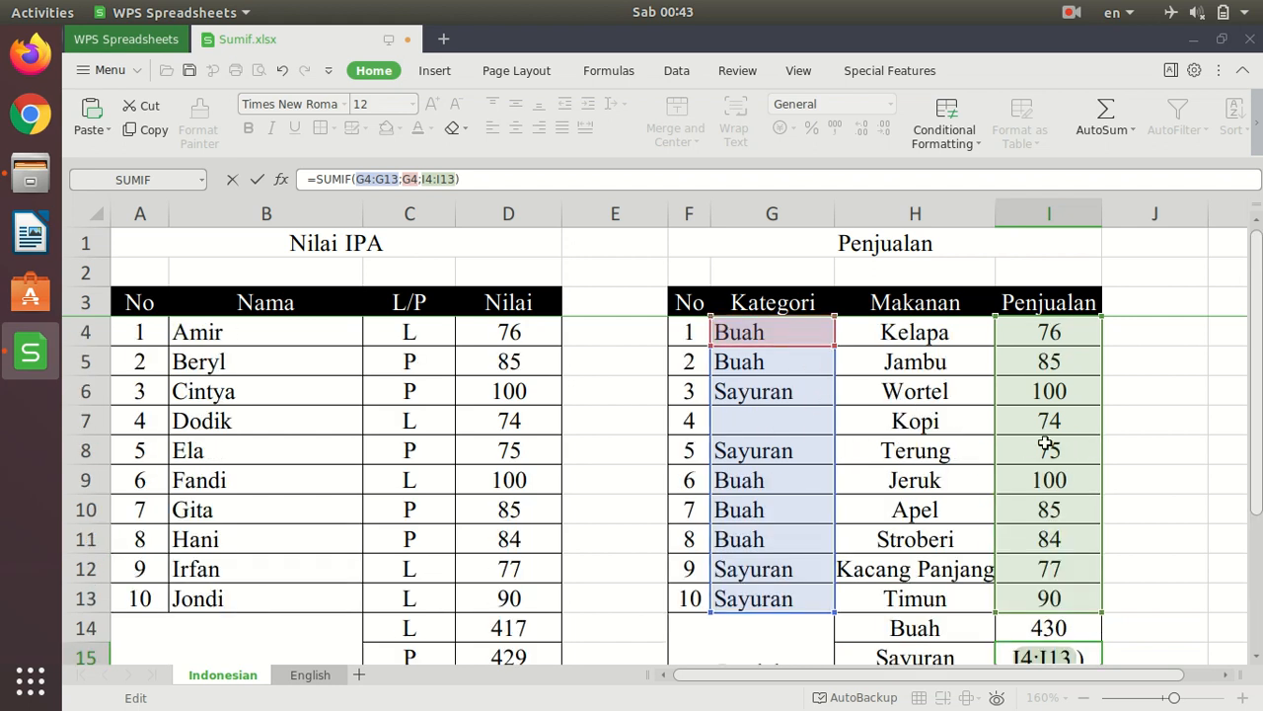
scroll(1031, 446, "down", 1)
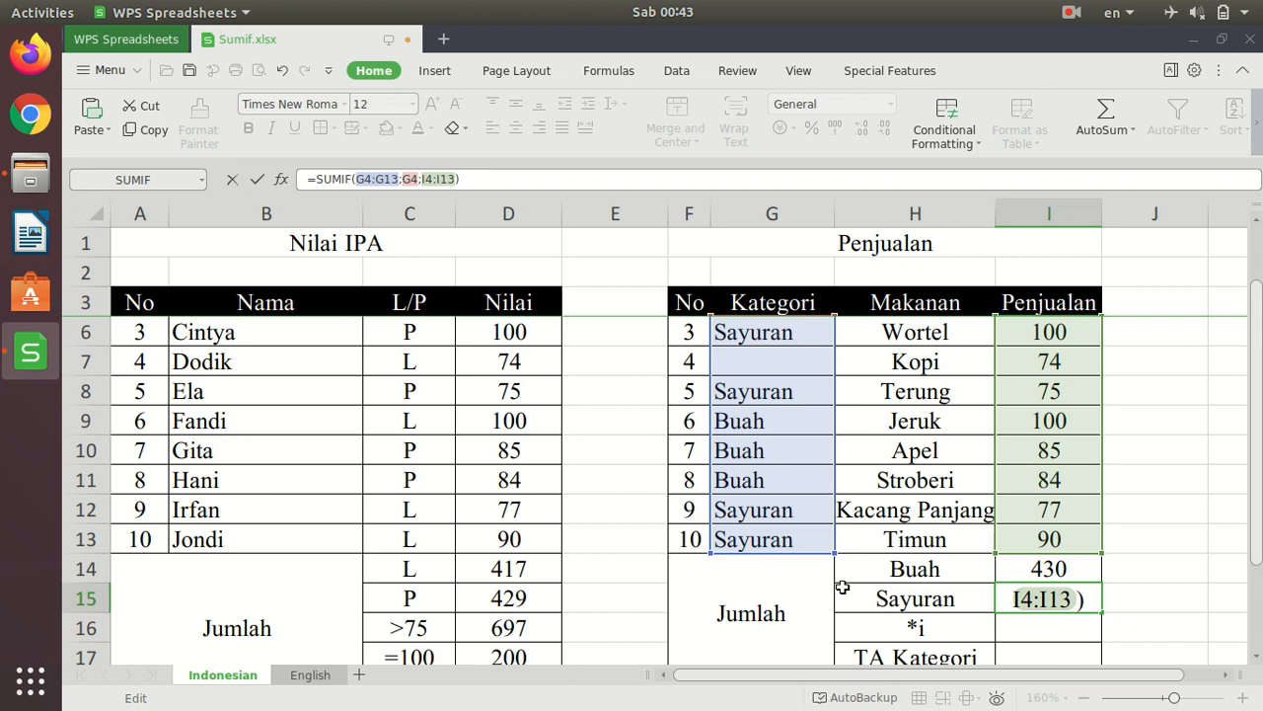
scroll(809, 523, "up", 1)
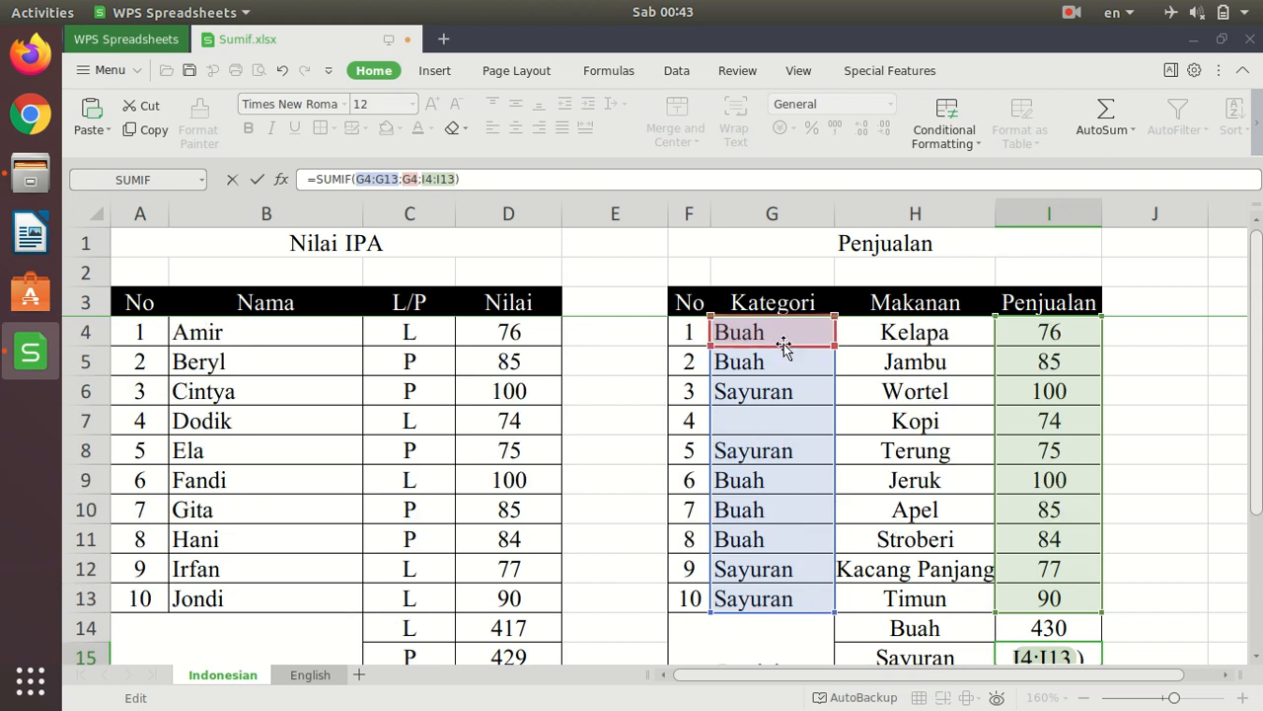
left_click_drag(785, 344, 785, 392)
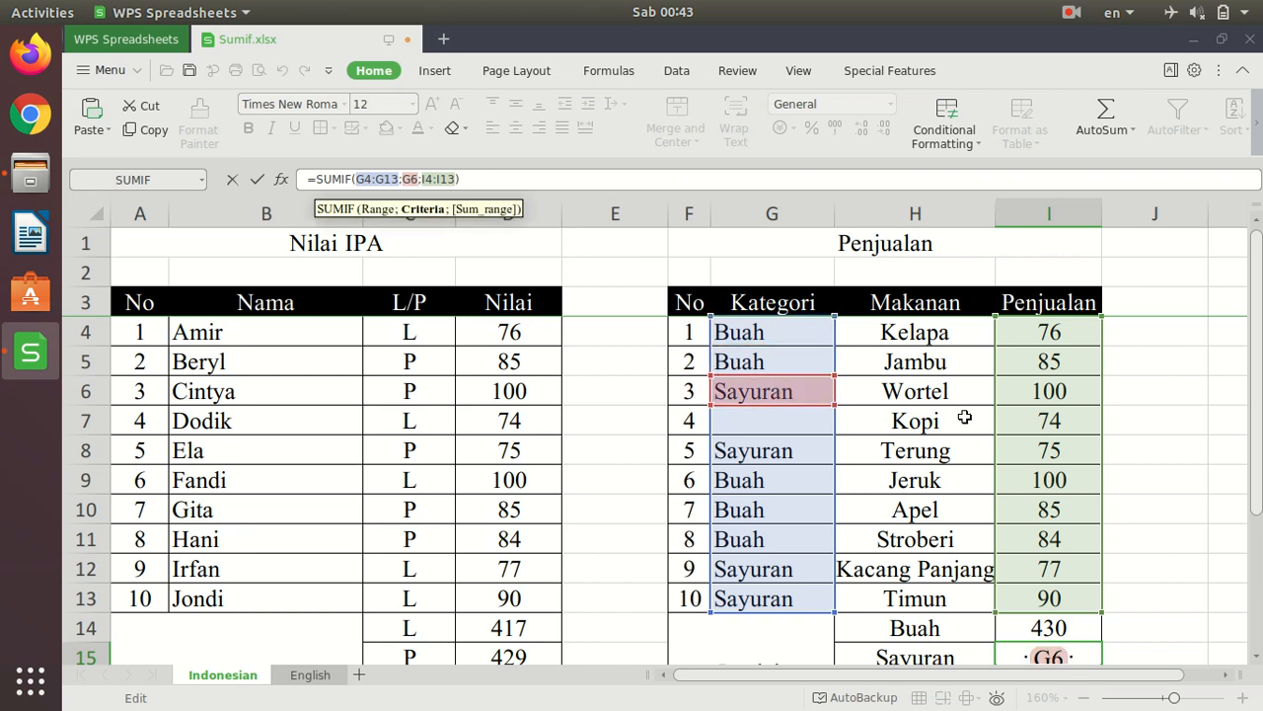
key("Return")
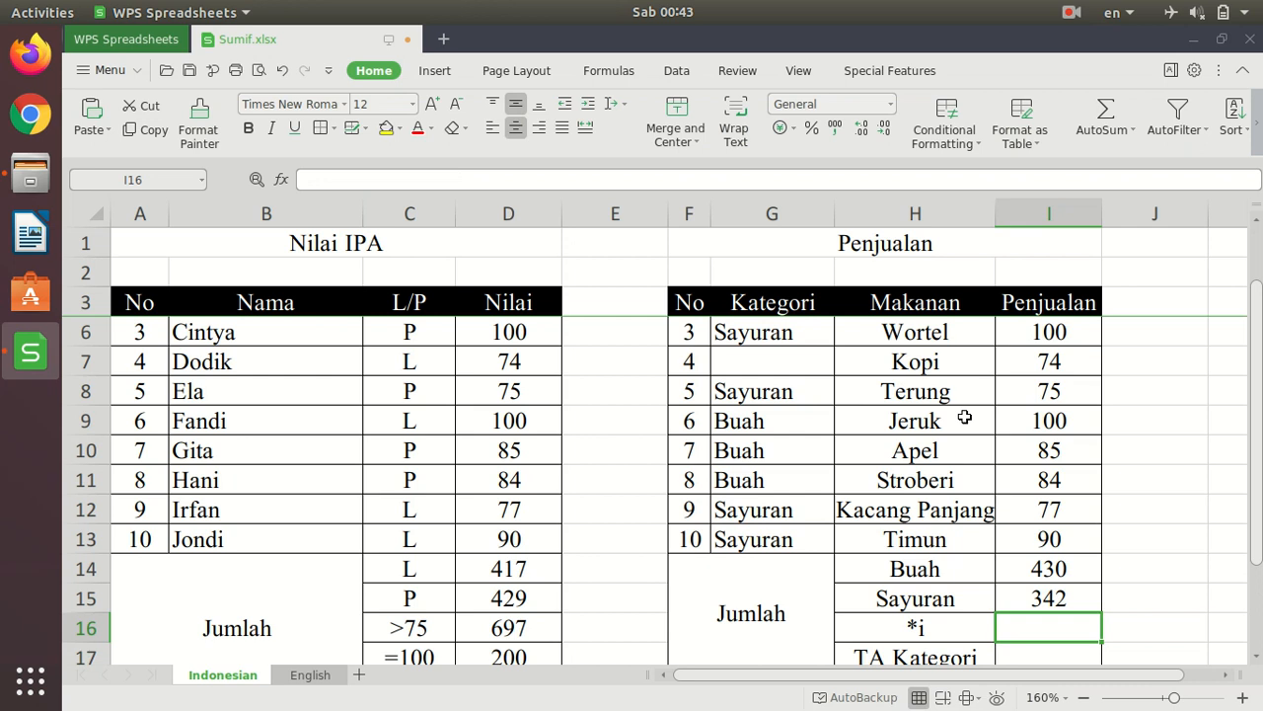
- Cross-check the Sayuran total with the temporary formula =I6+I8+I12+I13 in J15, and clear that cell again
left_click(1135, 611)
type("=")
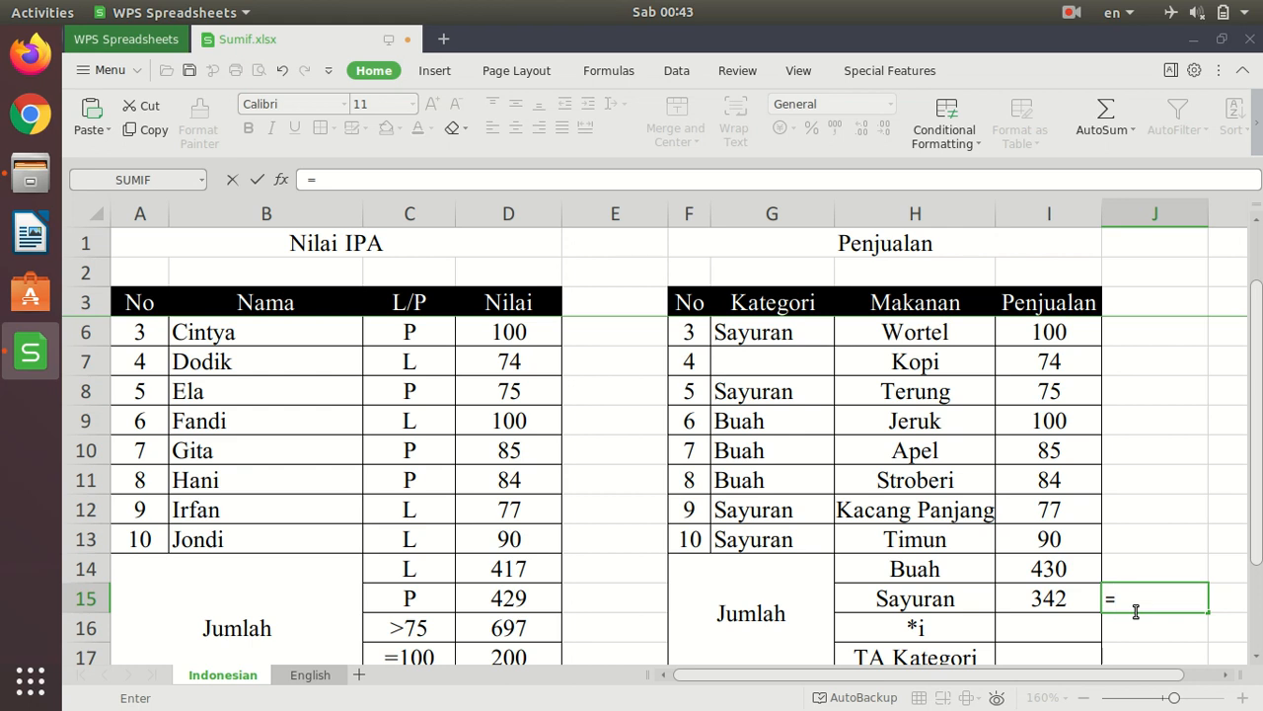
scroll(1135, 612, "up", 1)
left_click(1058, 393)
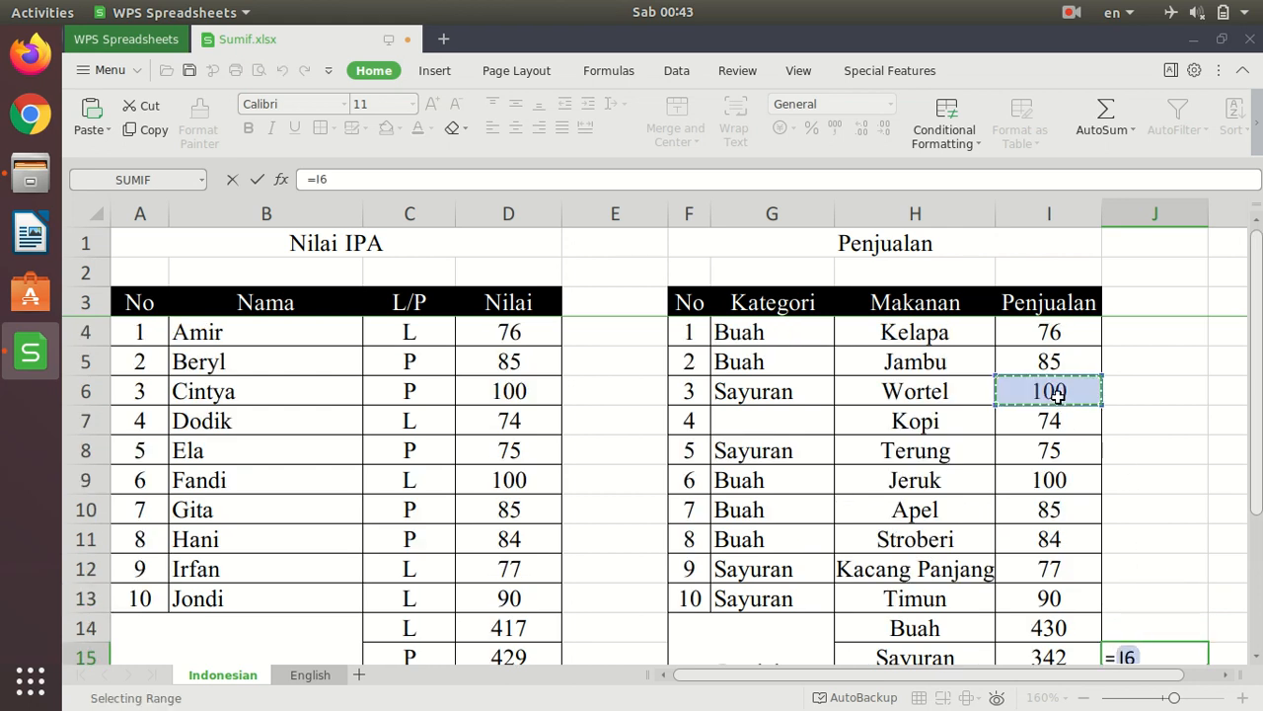
type("+")
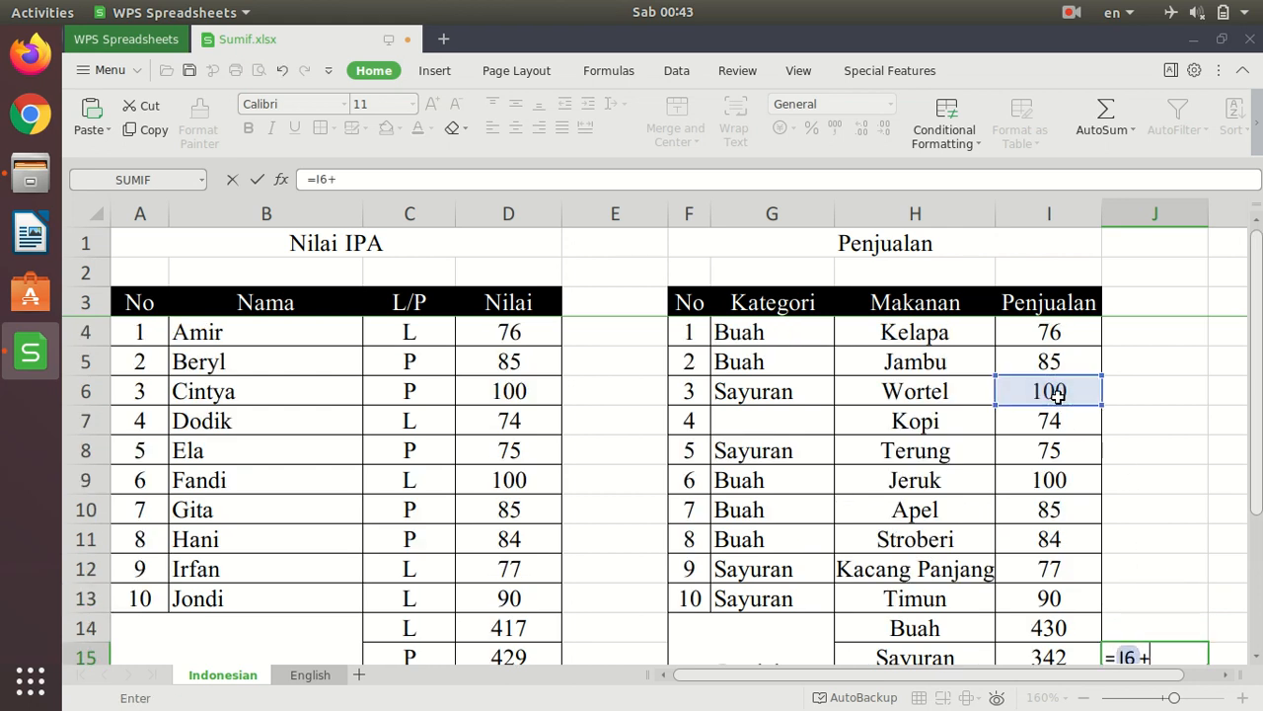
left_click(1070, 449)
type("+")
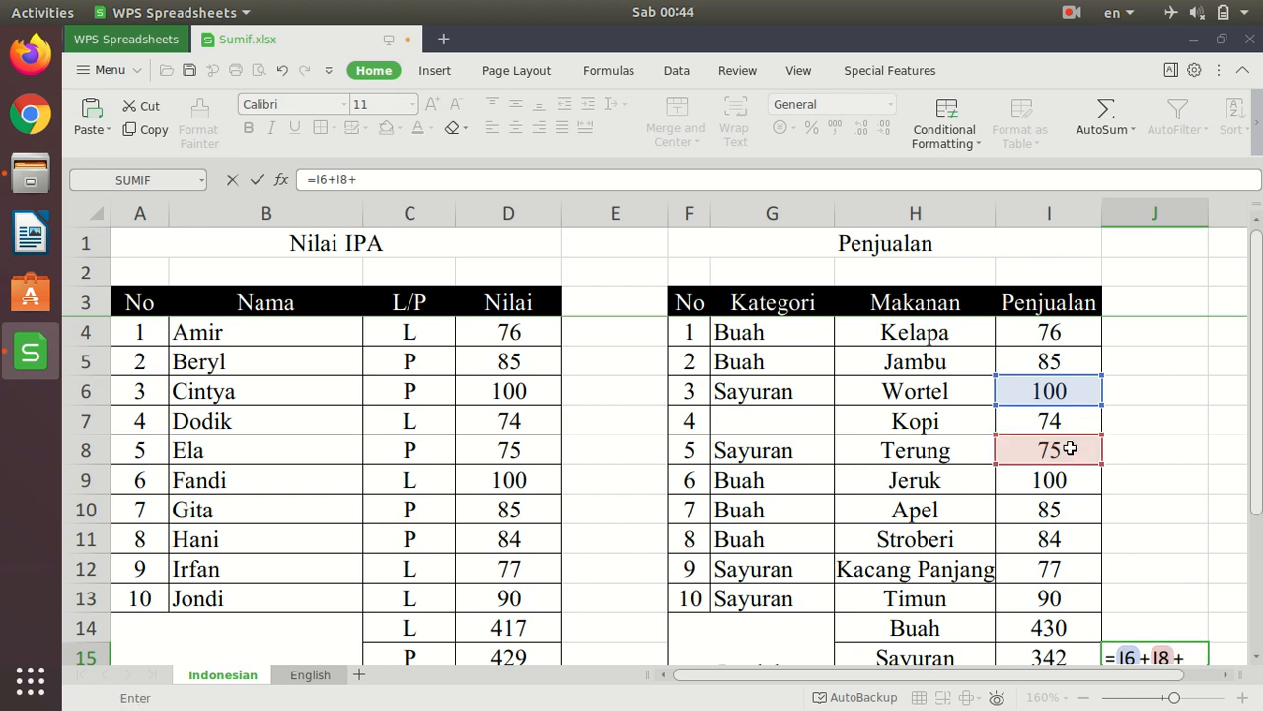
left_click(1083, 568)
type("+")
left_click(1043, 598)
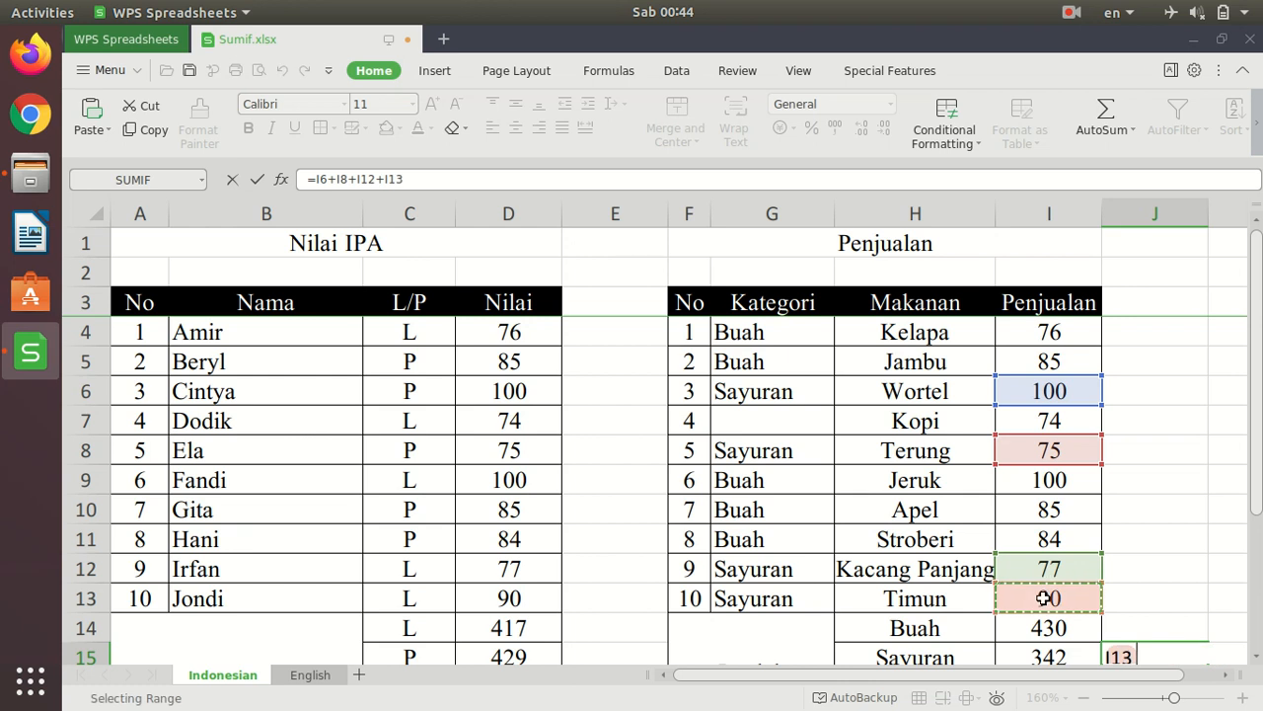
key("Return")
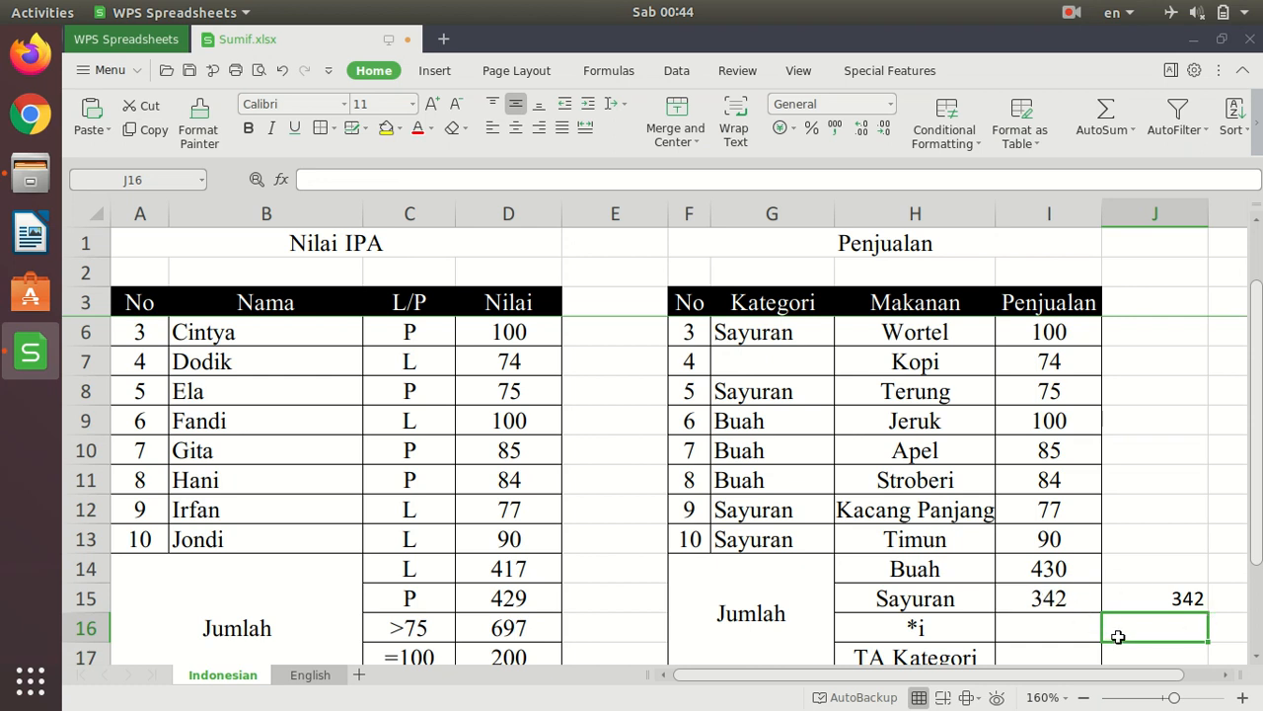
key("Up")
key("Delete")
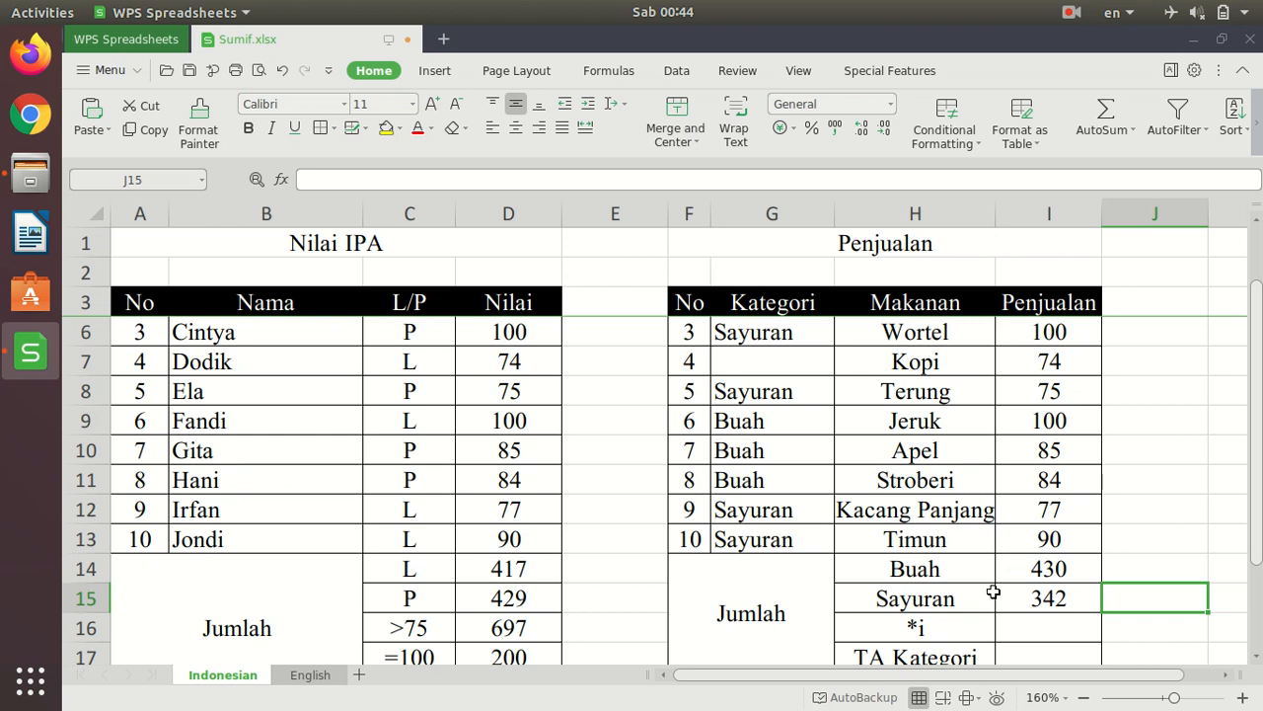
- Start a SUMIF formula in I16 for the *i total, with the Makanan cells H4:H13 as the criteria range
left_click(1071, 634)
type("=")
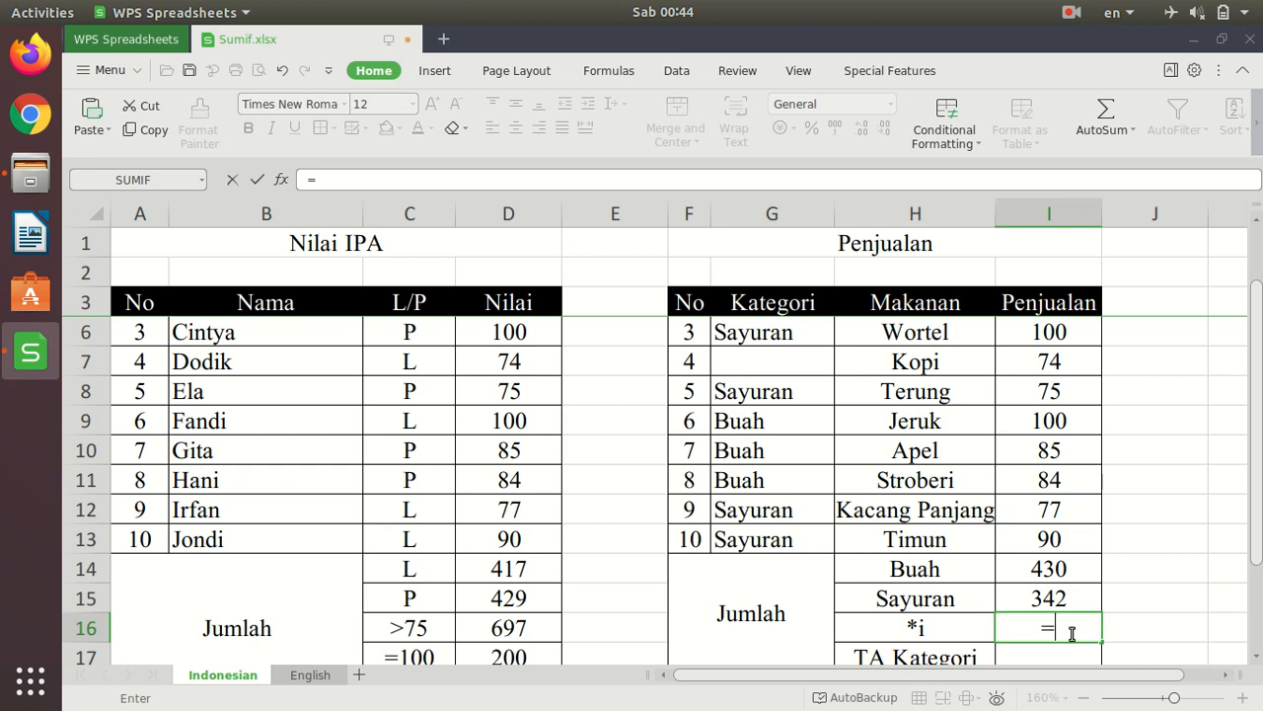
type("sumif")
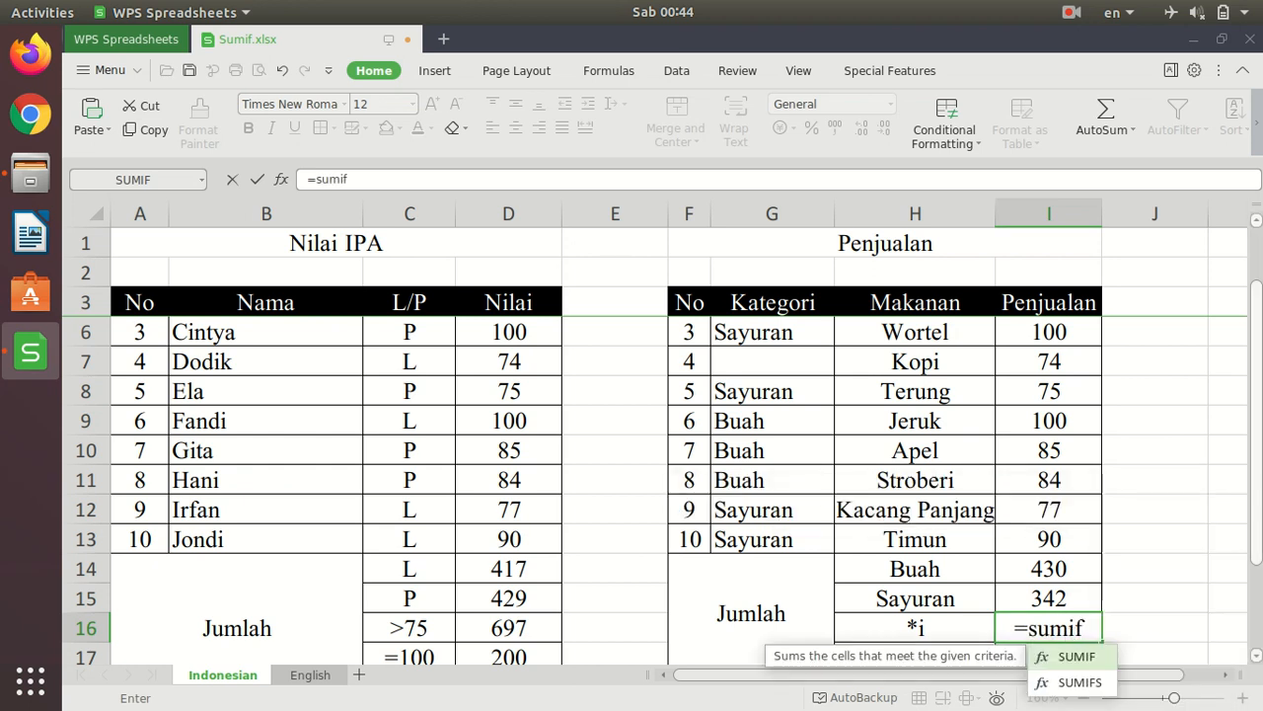
type("(")
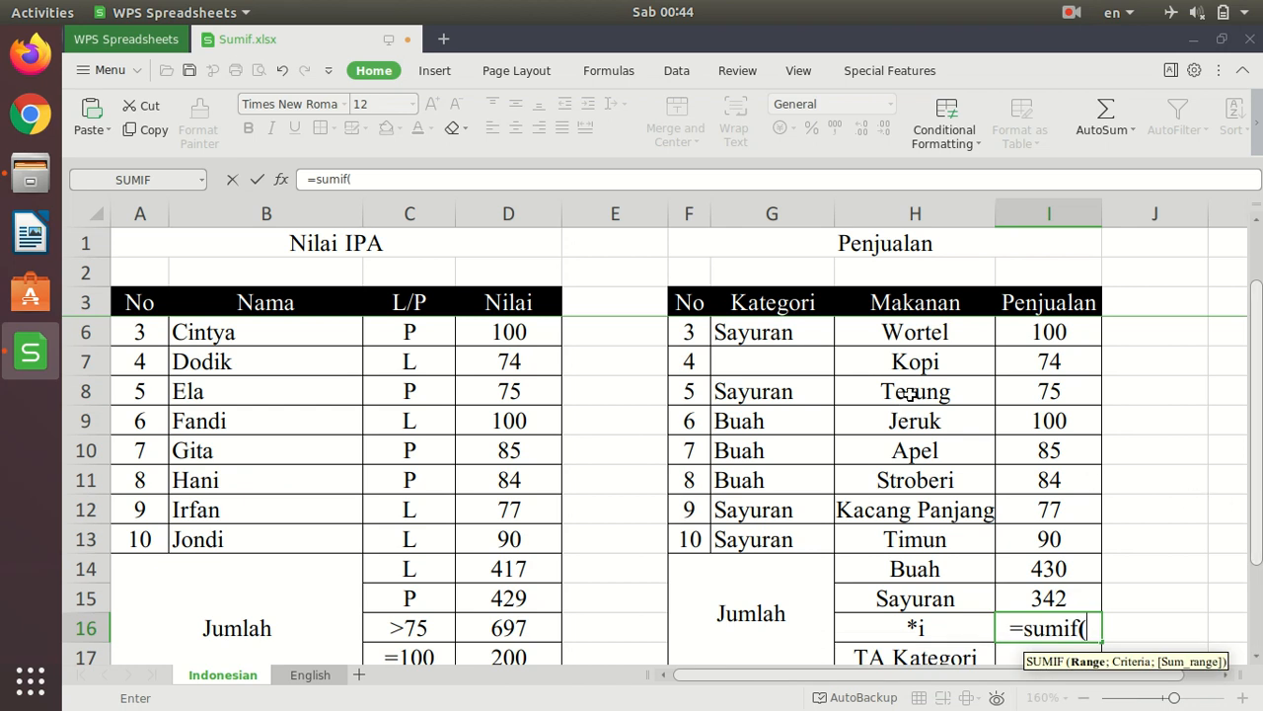
scroll(910, 393, "up", 1)
left_click_drag(925, 344, 913, 593)
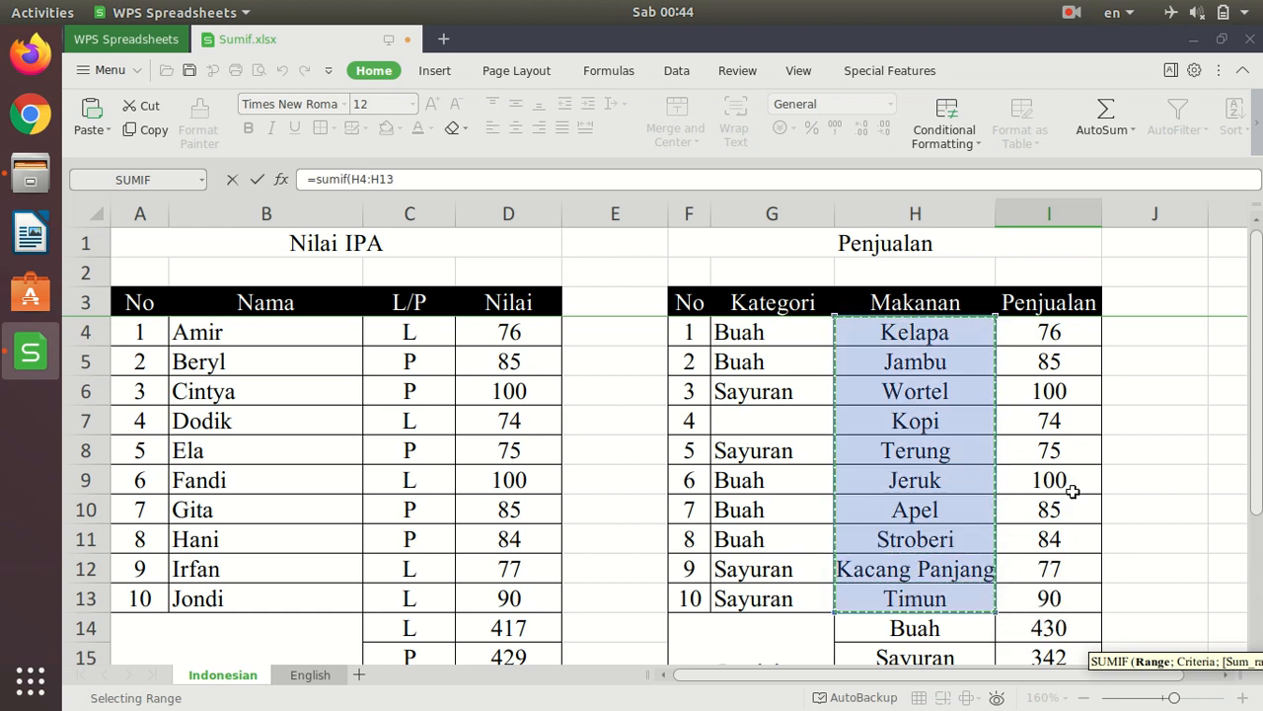
scroll(1072, 488, "down", 2)
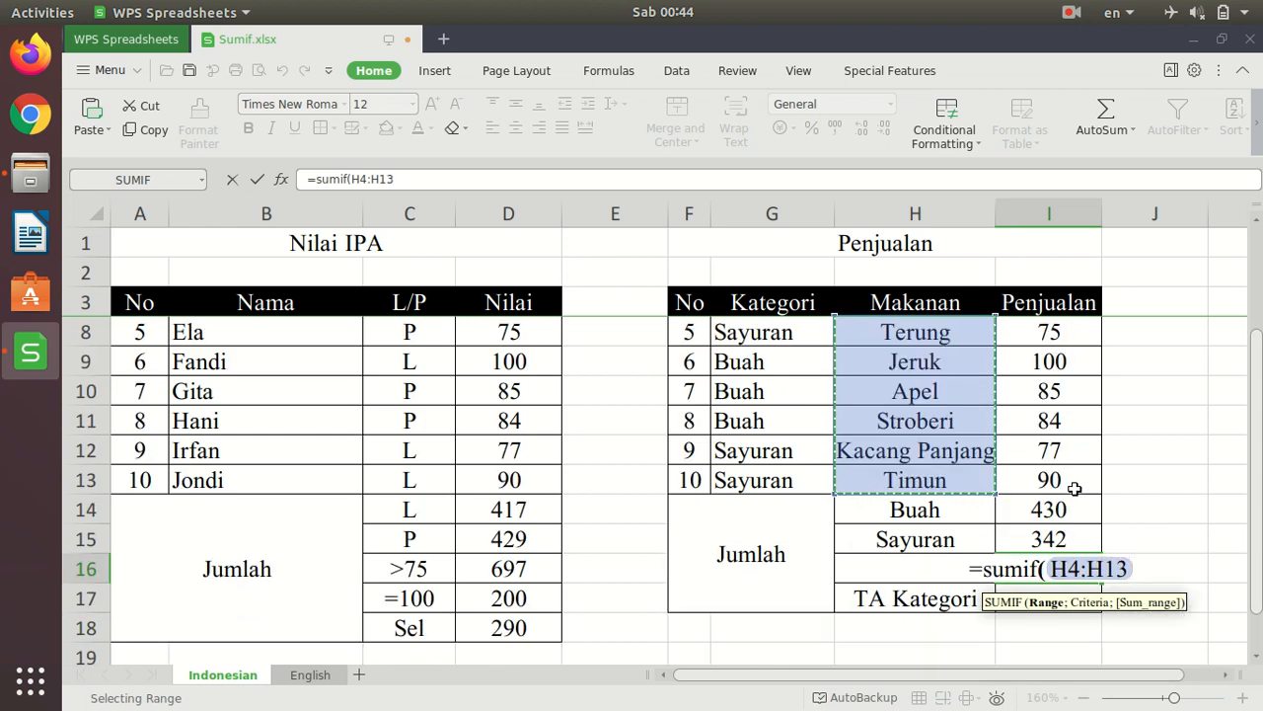
- Add "*i" as the criterion of the I16 SUMIF formula, matching food names that end in i
type(";")
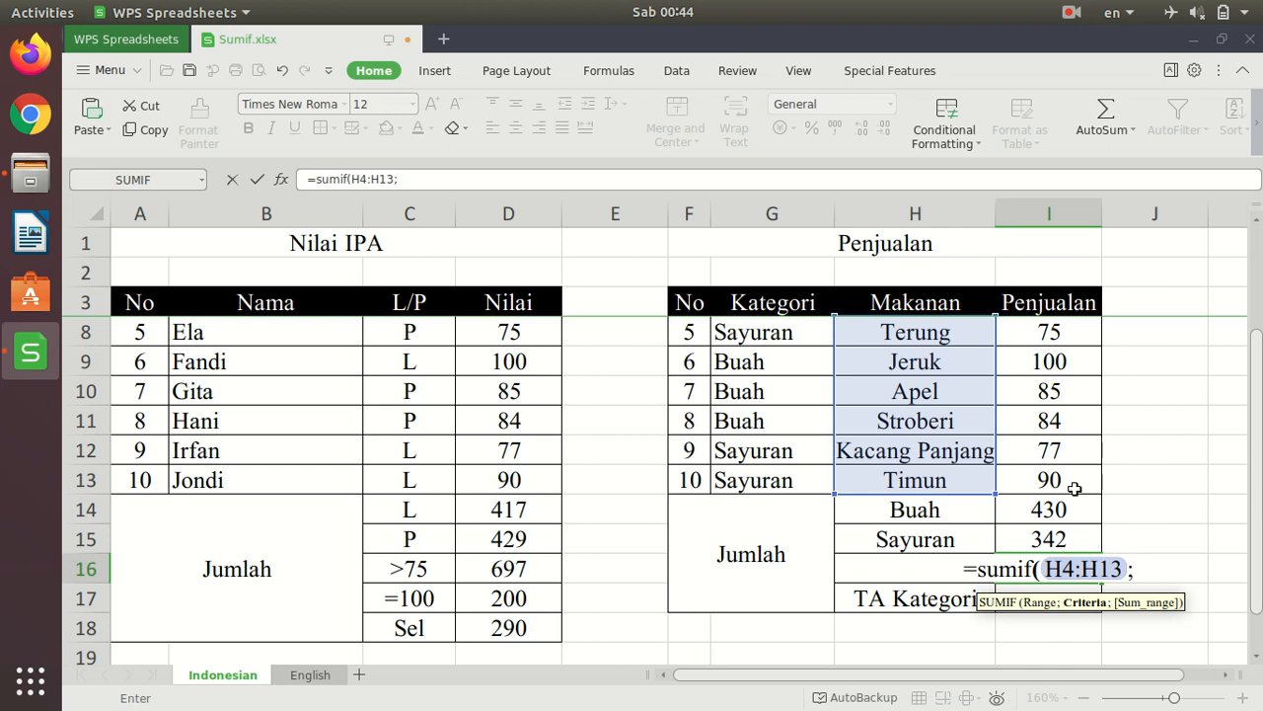
type("\"")
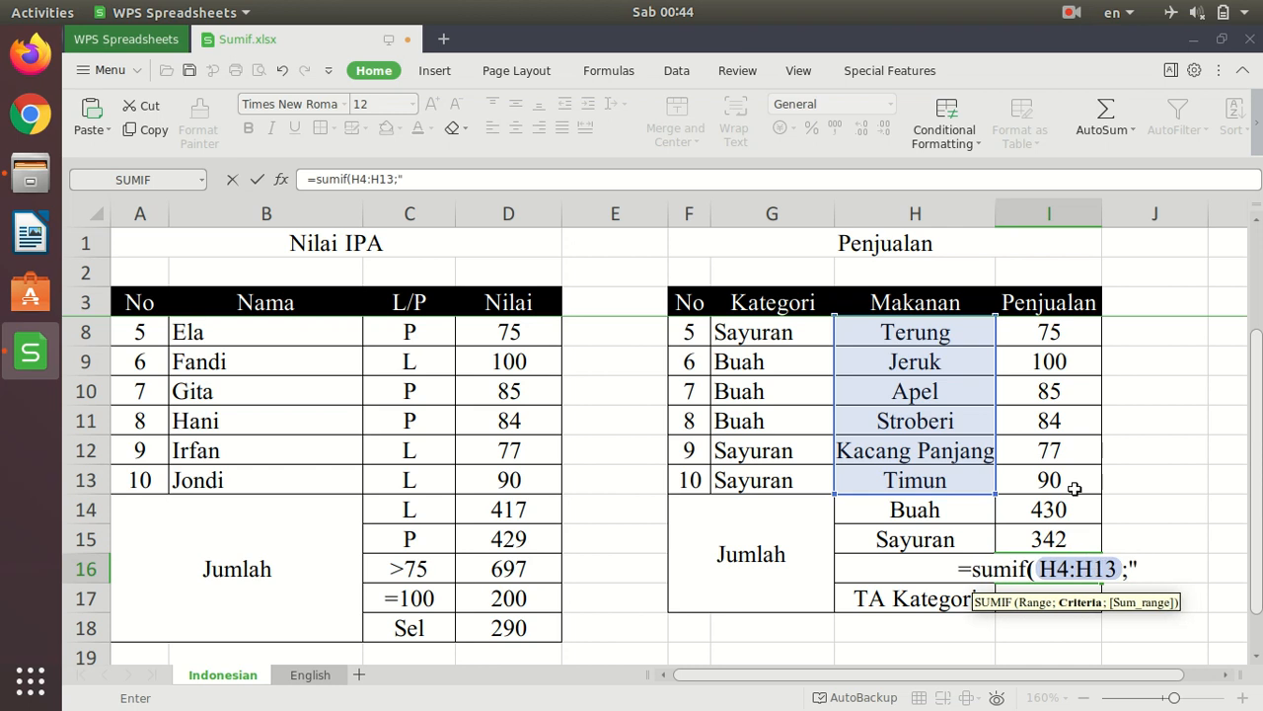
type("*")
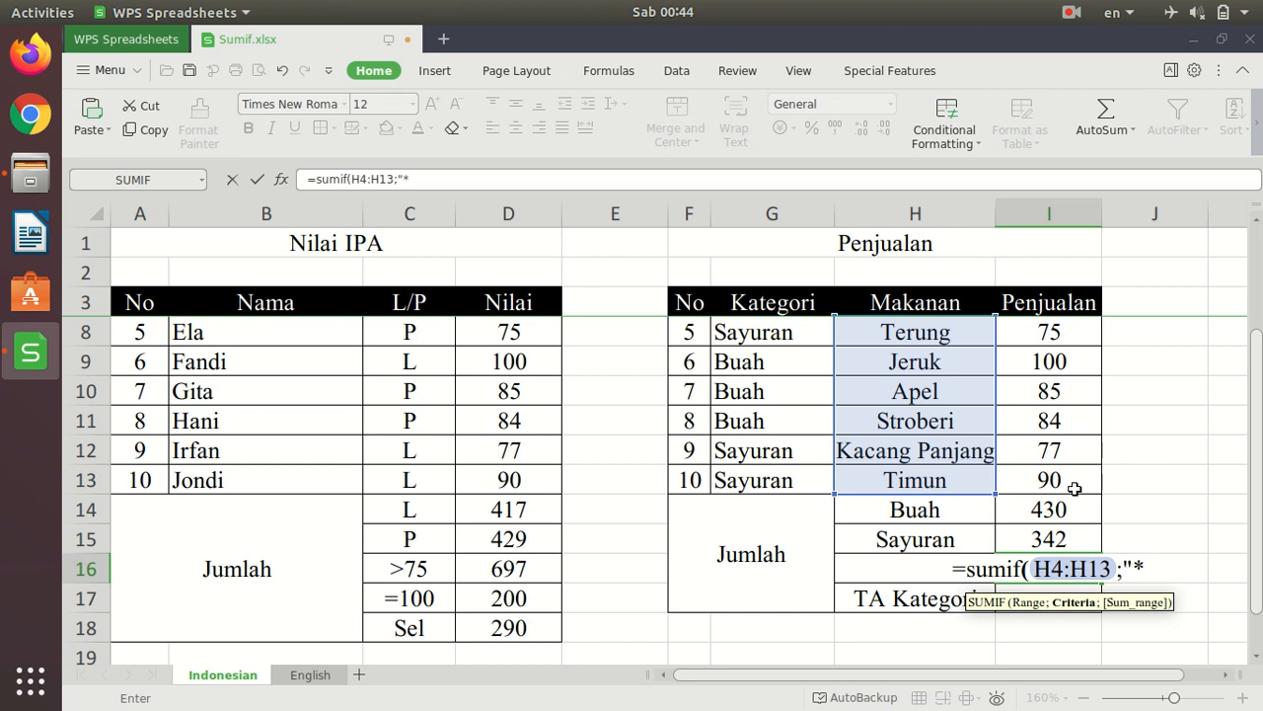
type("i")
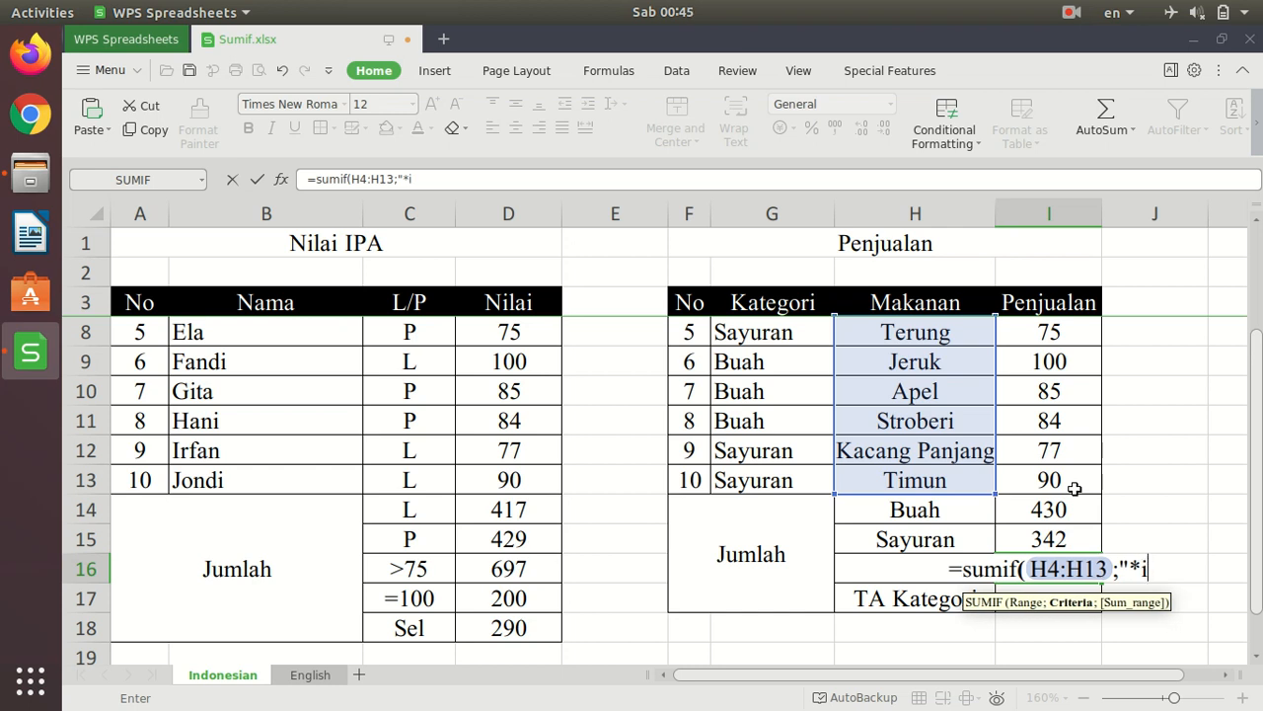
type("\"")
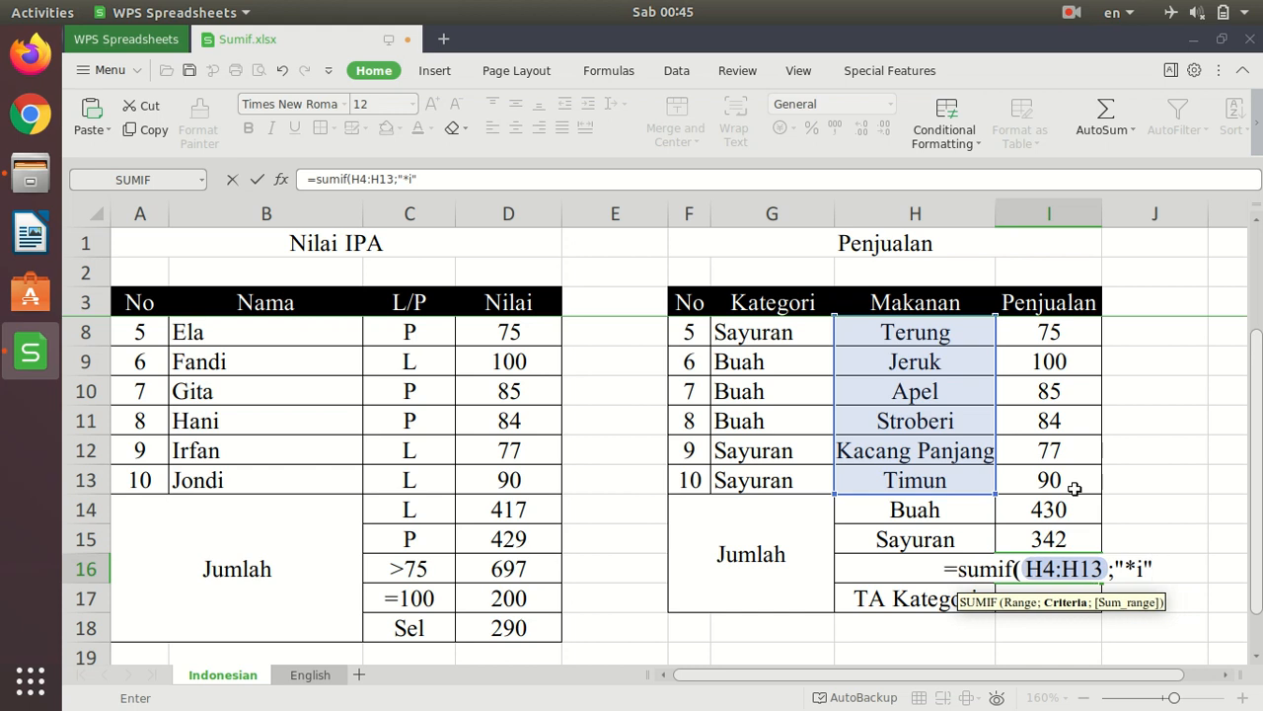
type(";")
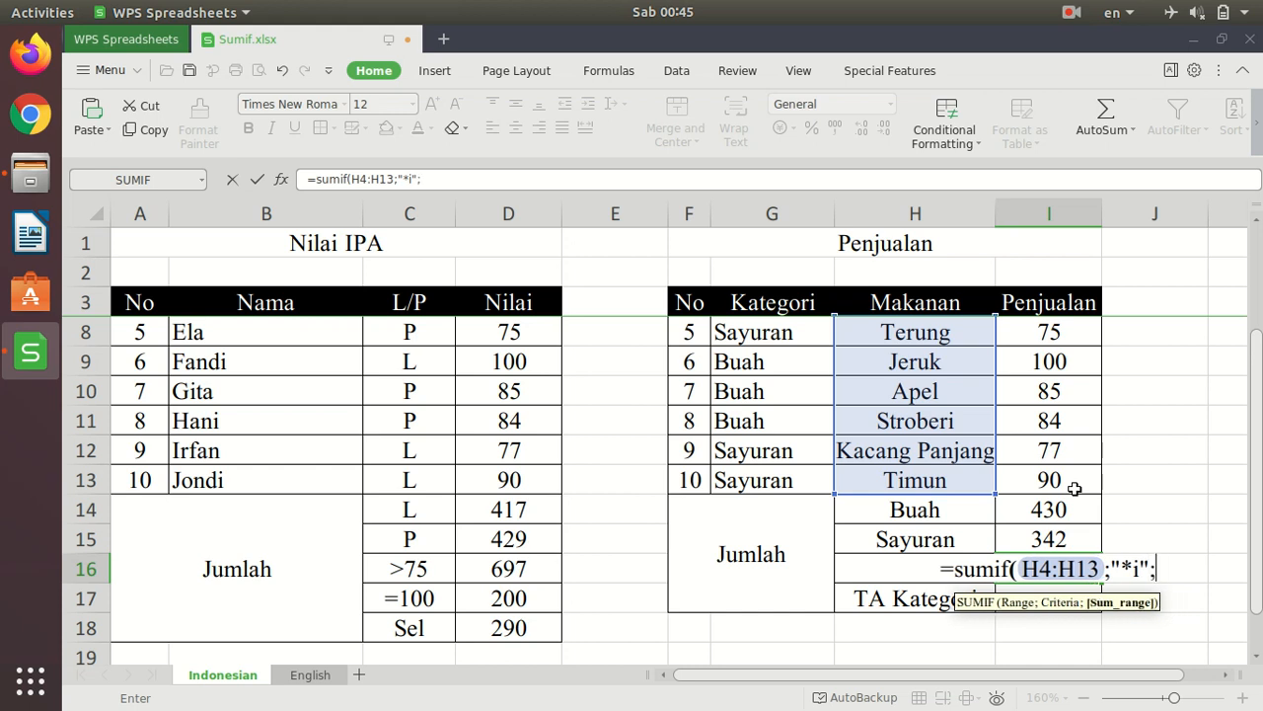
- Use the Penjualan cells I4:I13 as the sum range and enter =SUMIF(H4:H13;"*i";I4:I13) in I16
scroll(1164, 355, "up", 1)
scroll(1164, 355, "down", 1)
scroll(1164, 356, "up", 2)
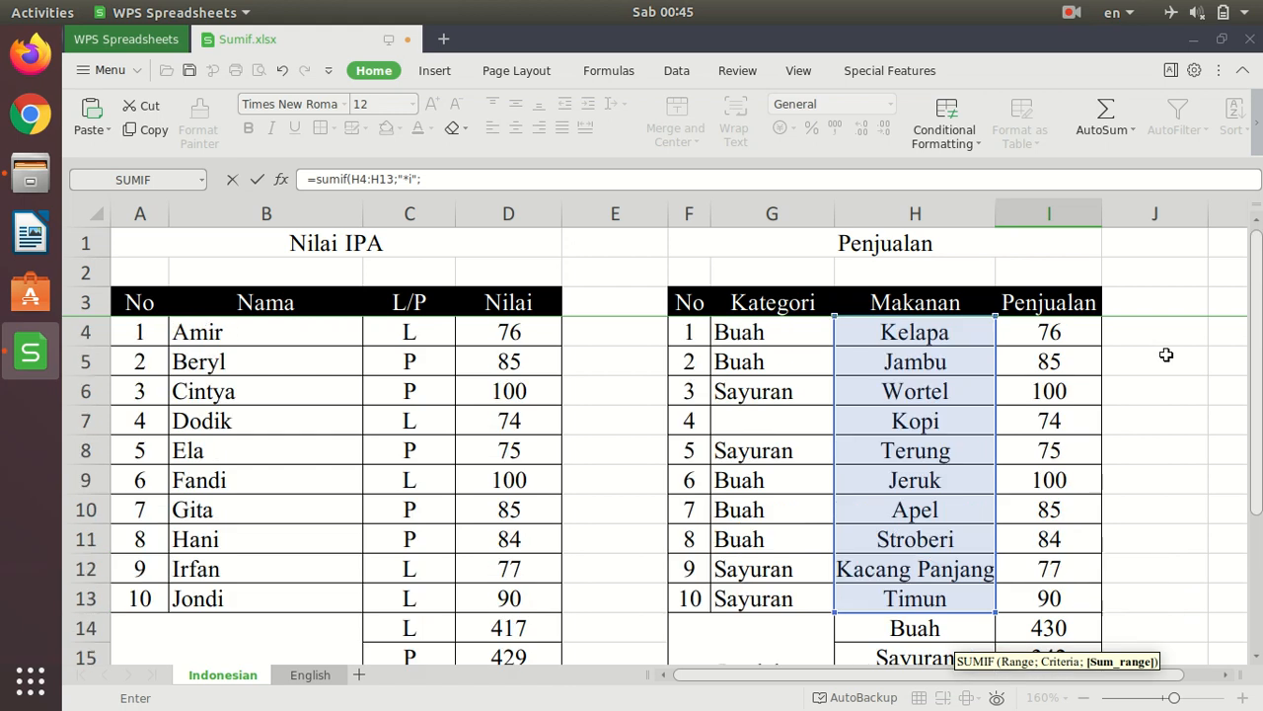
left_click_drag(1080, 335, 1061, 538)
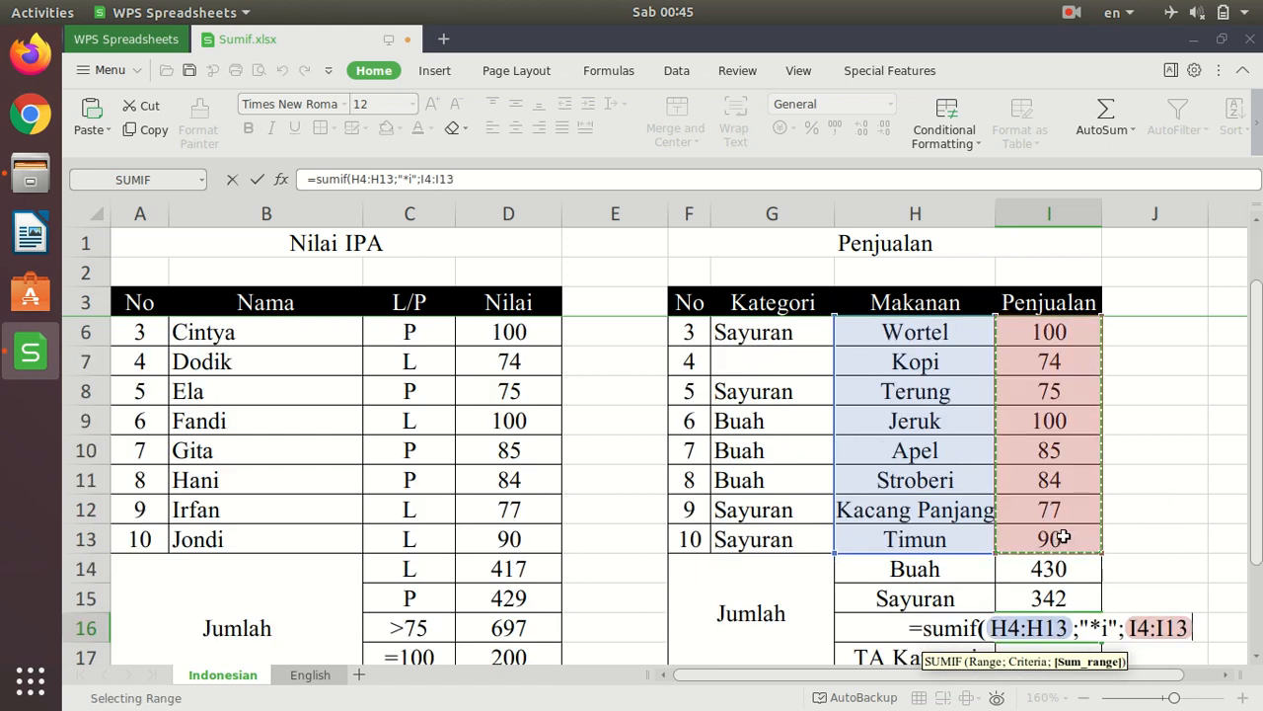
type(")")
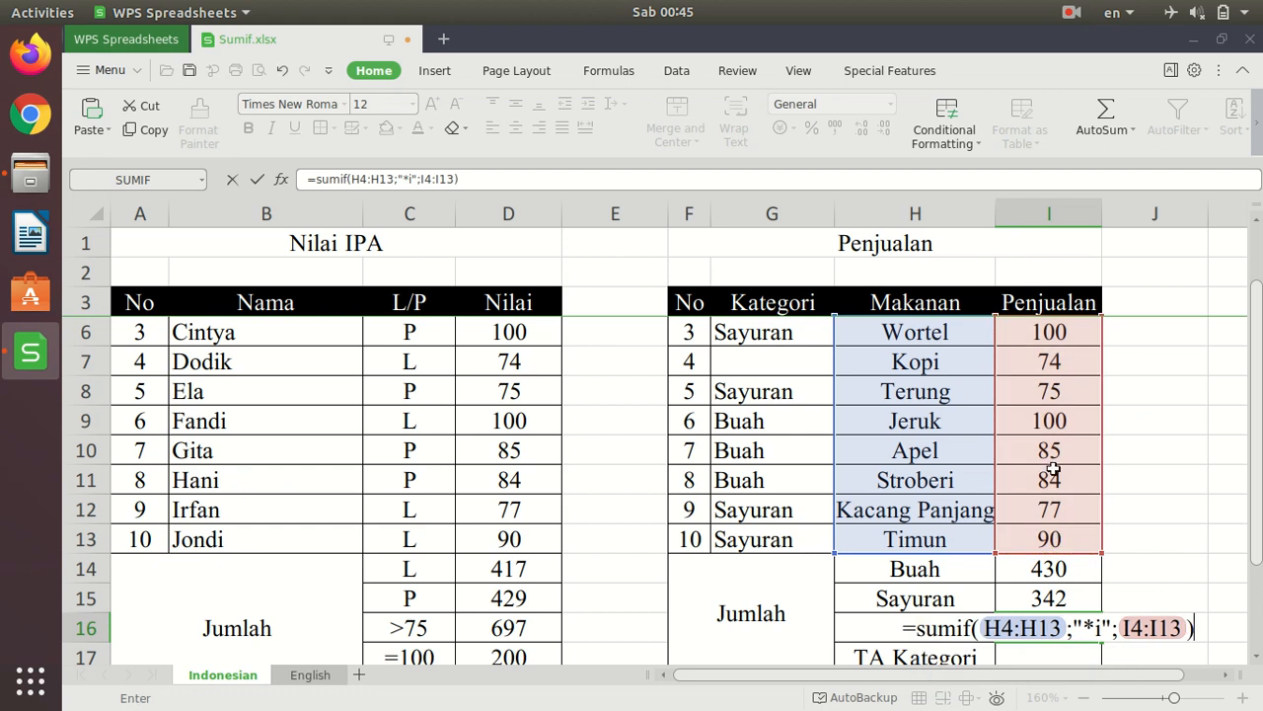
scroll(1156, 437, "down", 2)
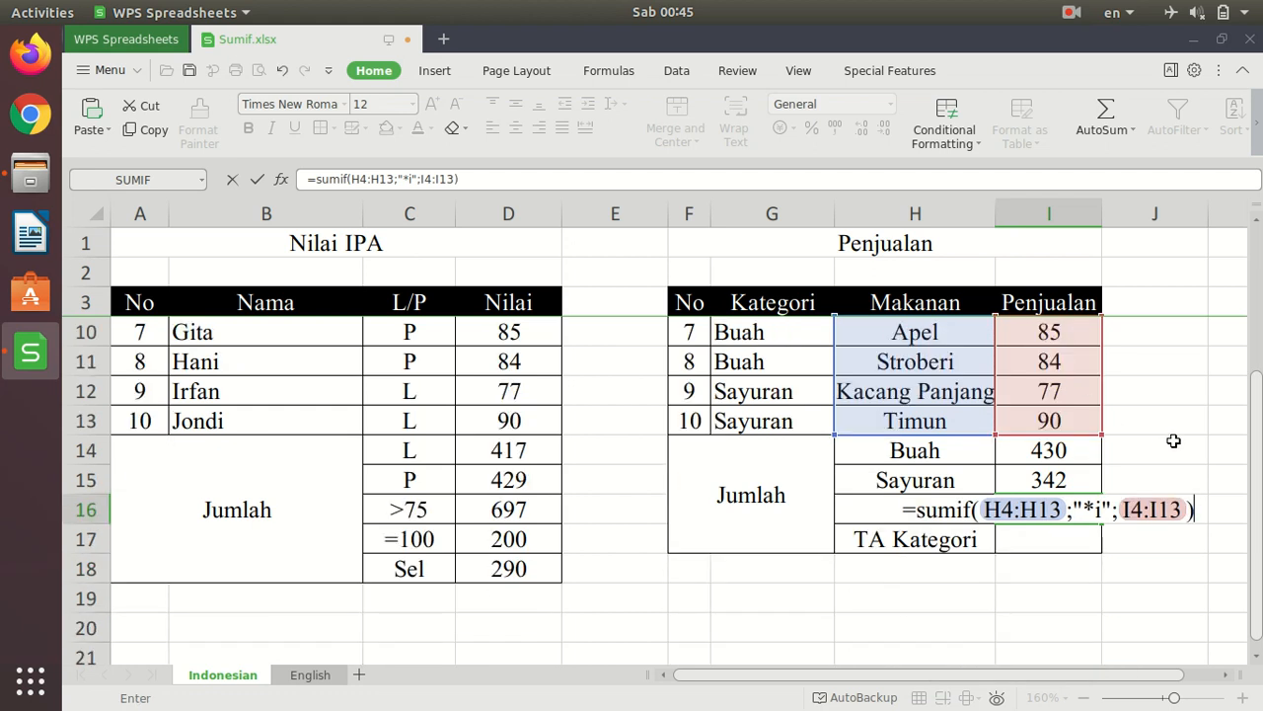
key("Return")
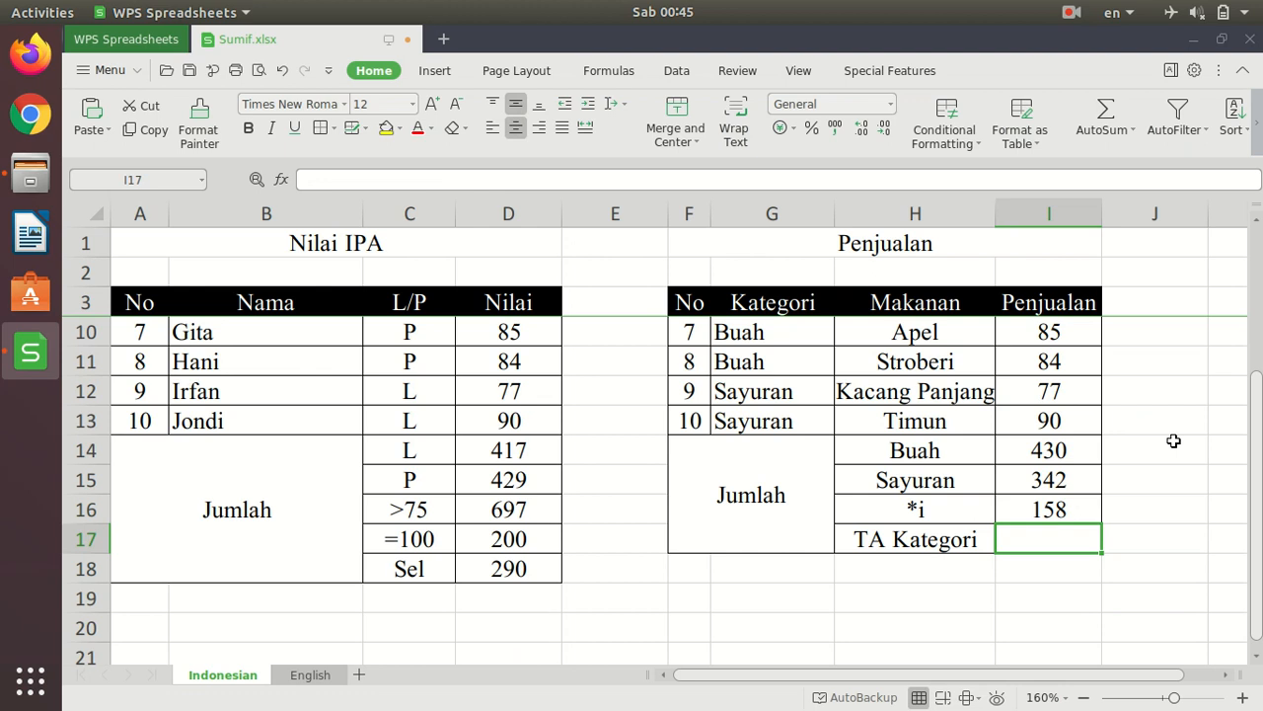
- Cross-check the *i total by adding the Kopi and Stroberi sales with the temporary formula =I7+I11 in J16, and clear that cell
left_click(1150, 512)
type("=")
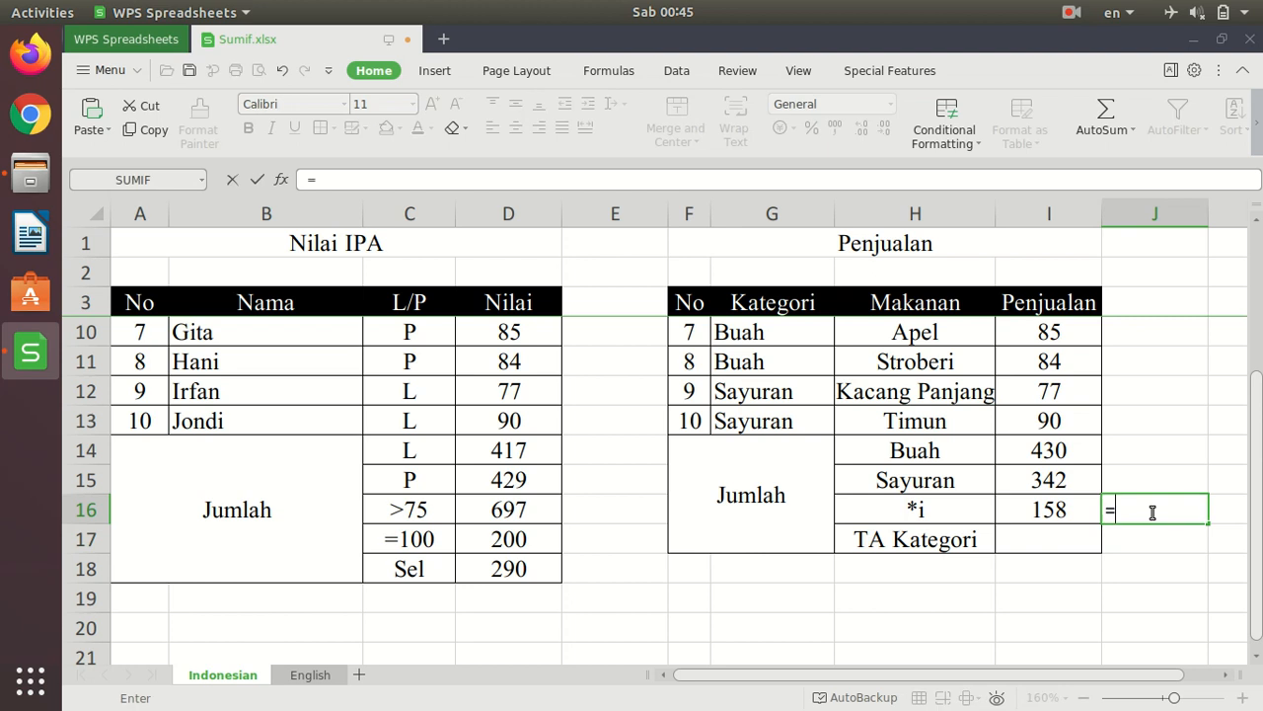
scroll(1155, 505, "up", 2)
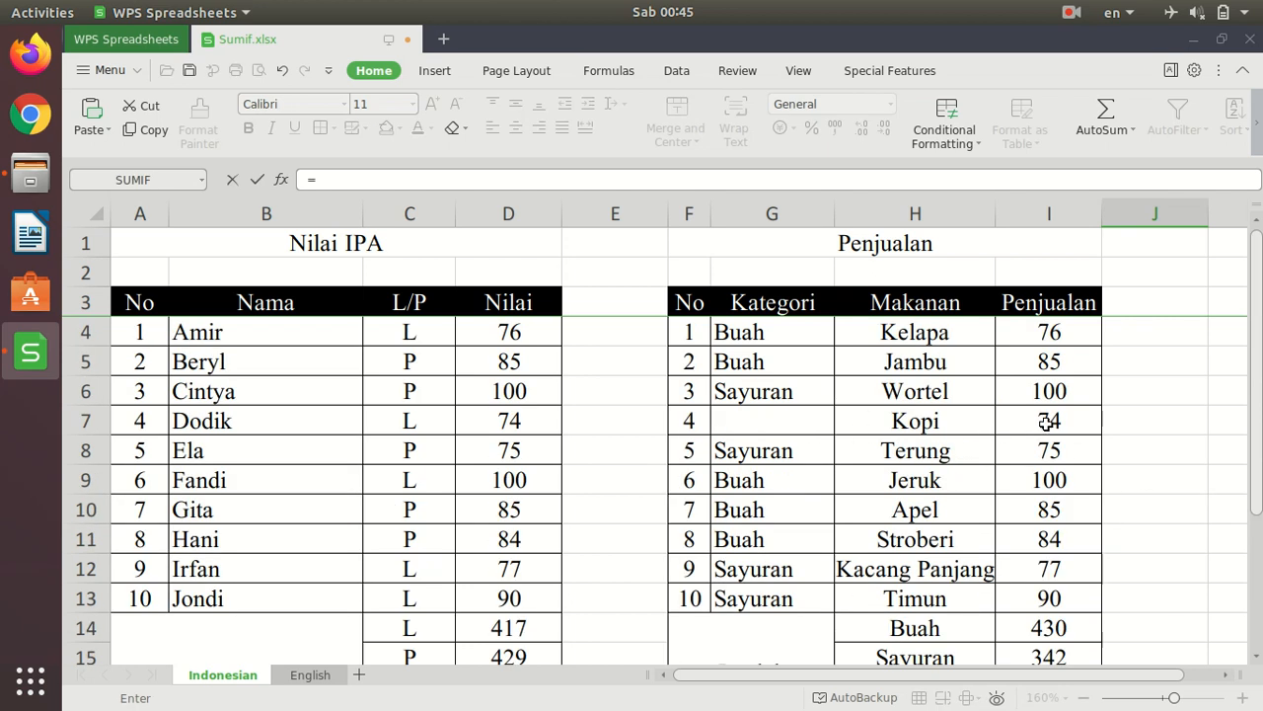
left_click(1097, 432)
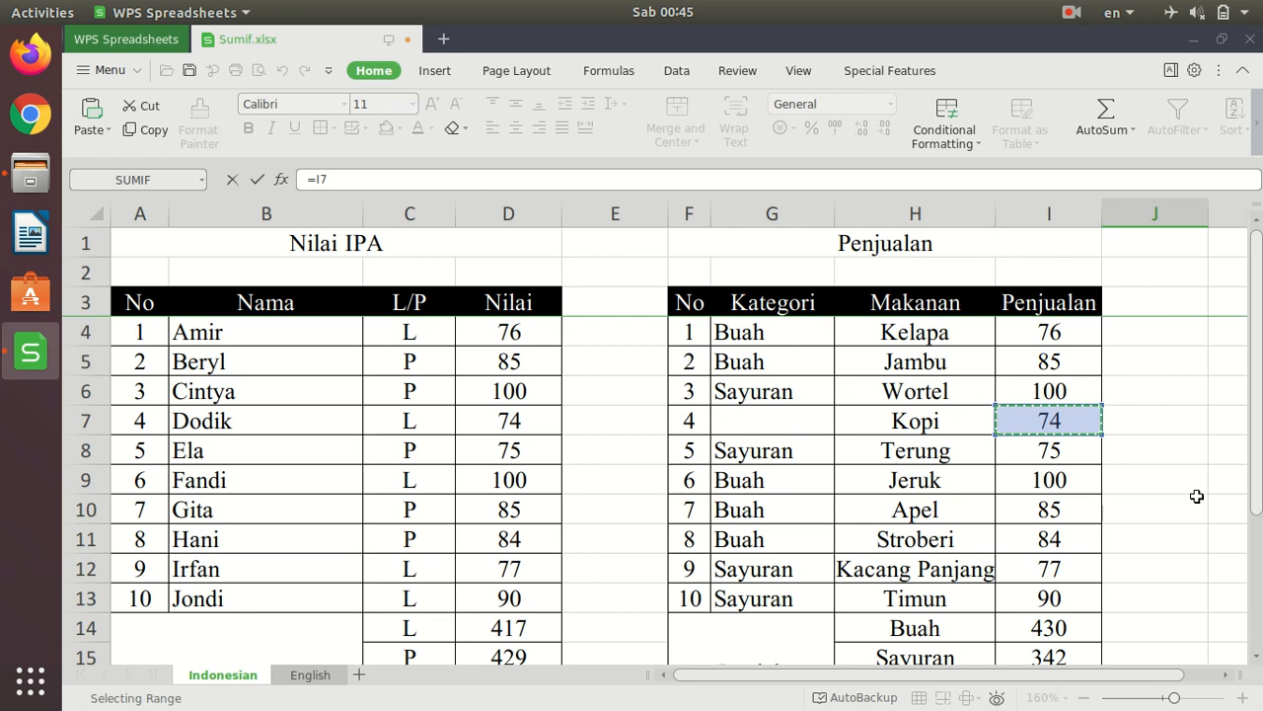
type("+")
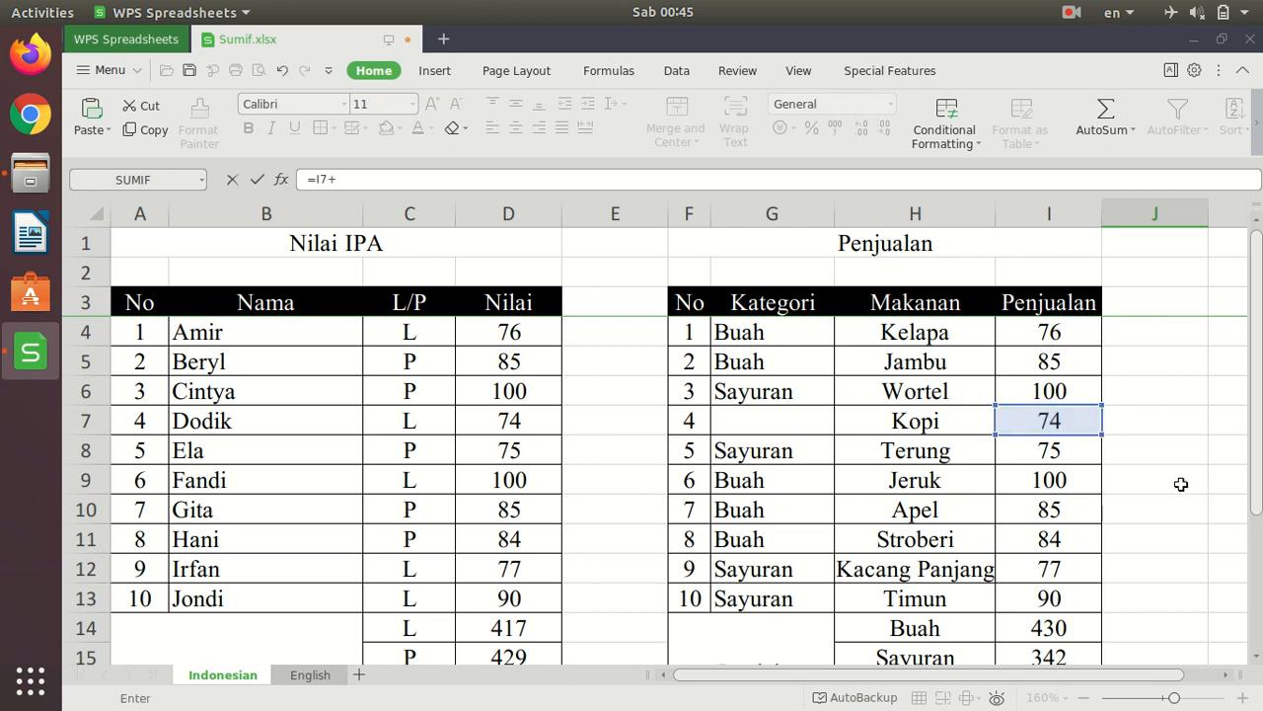
left_click(1049, 539)
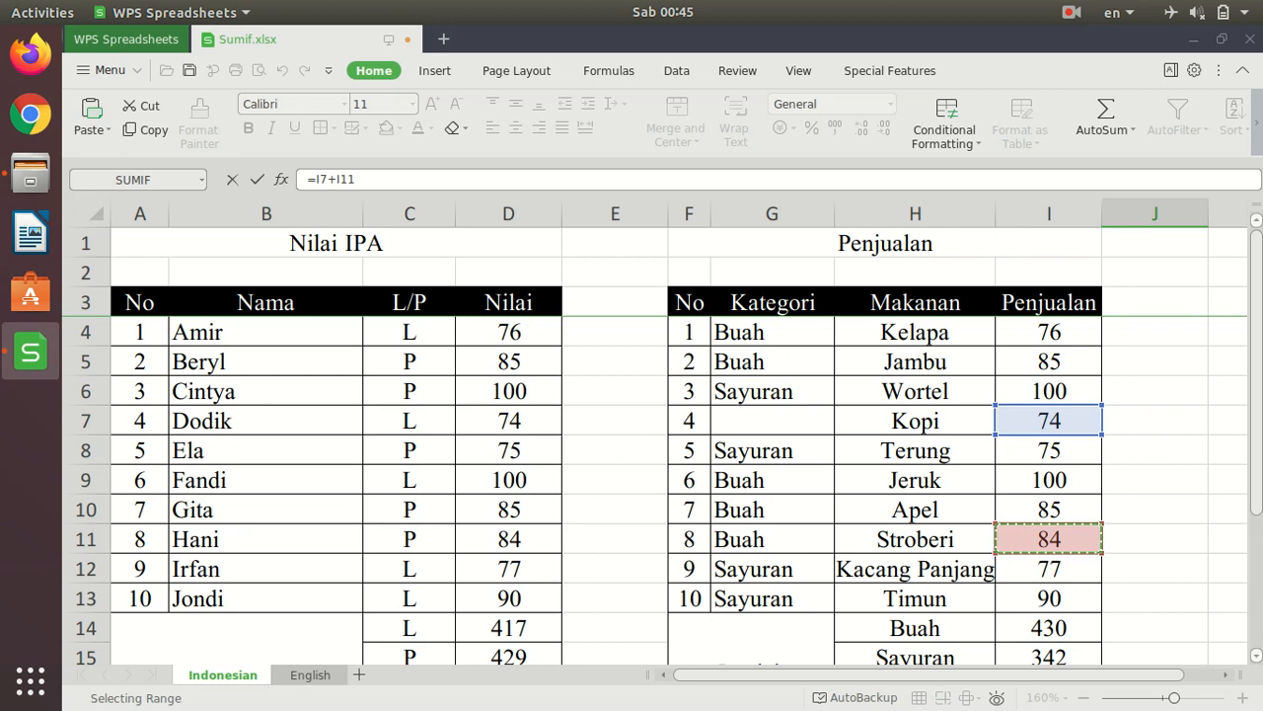
key("Return")
key("Up")
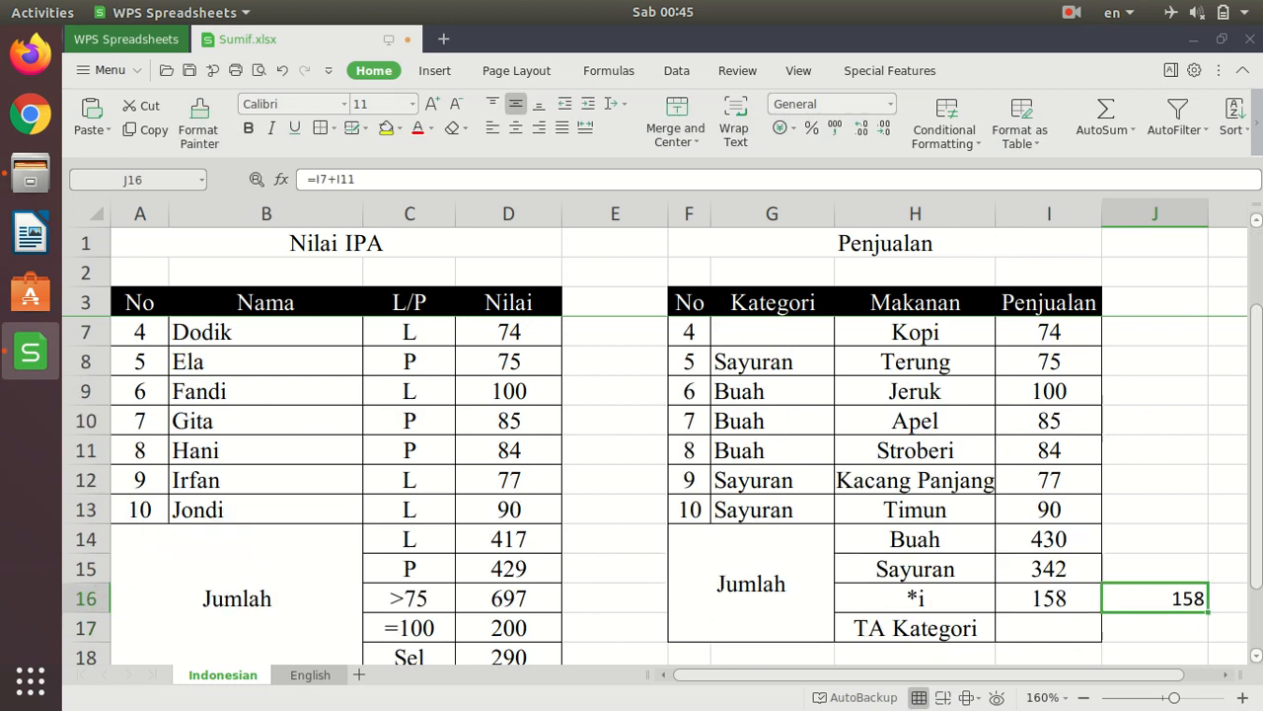
key("Delete")
key("Left")
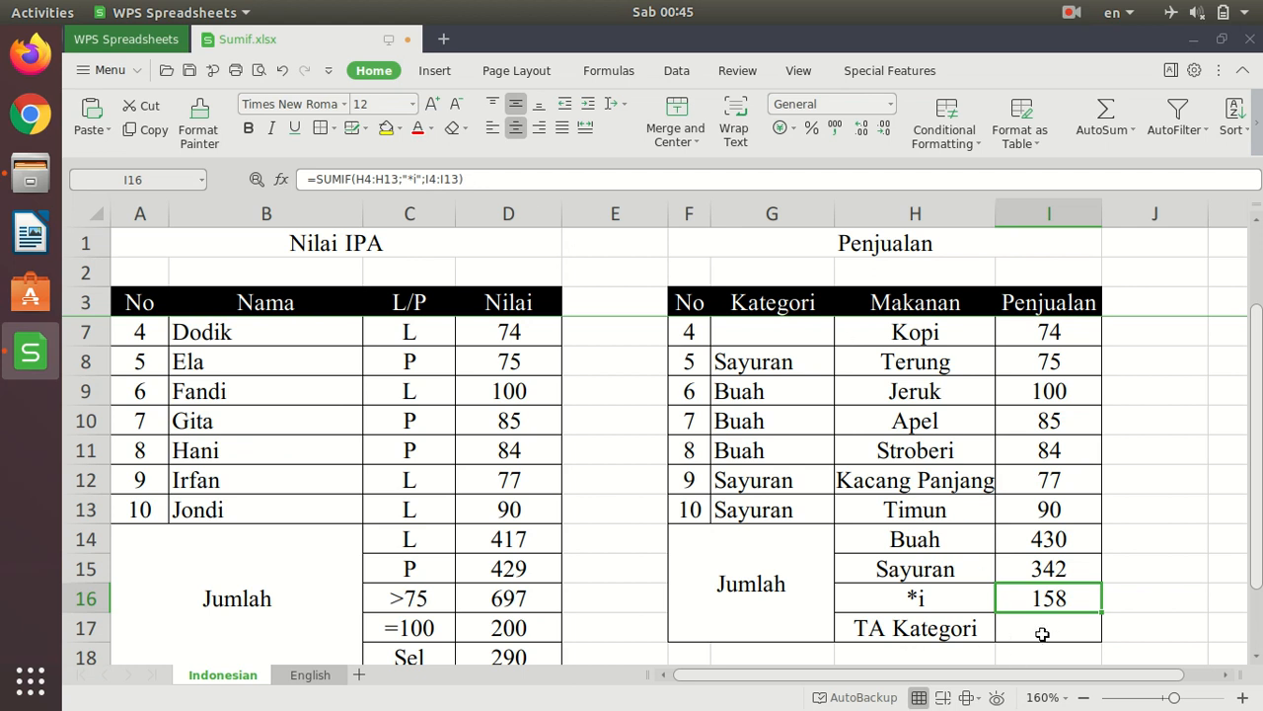
scroll(894, 595, "up", 1)
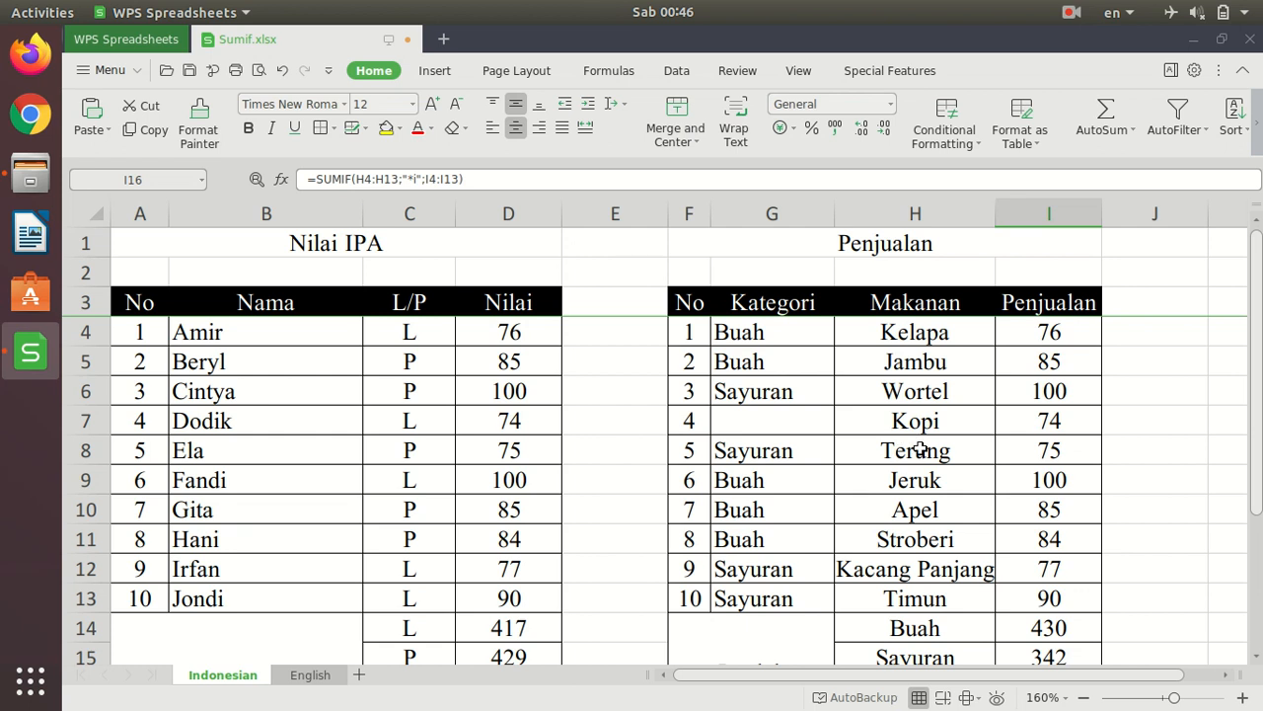
- Start a SUMIF formula in I17 for the TA Kategori total, with the Kategori cells G4:G13 as the criteria range
scroll(914, 501, "down", 2)
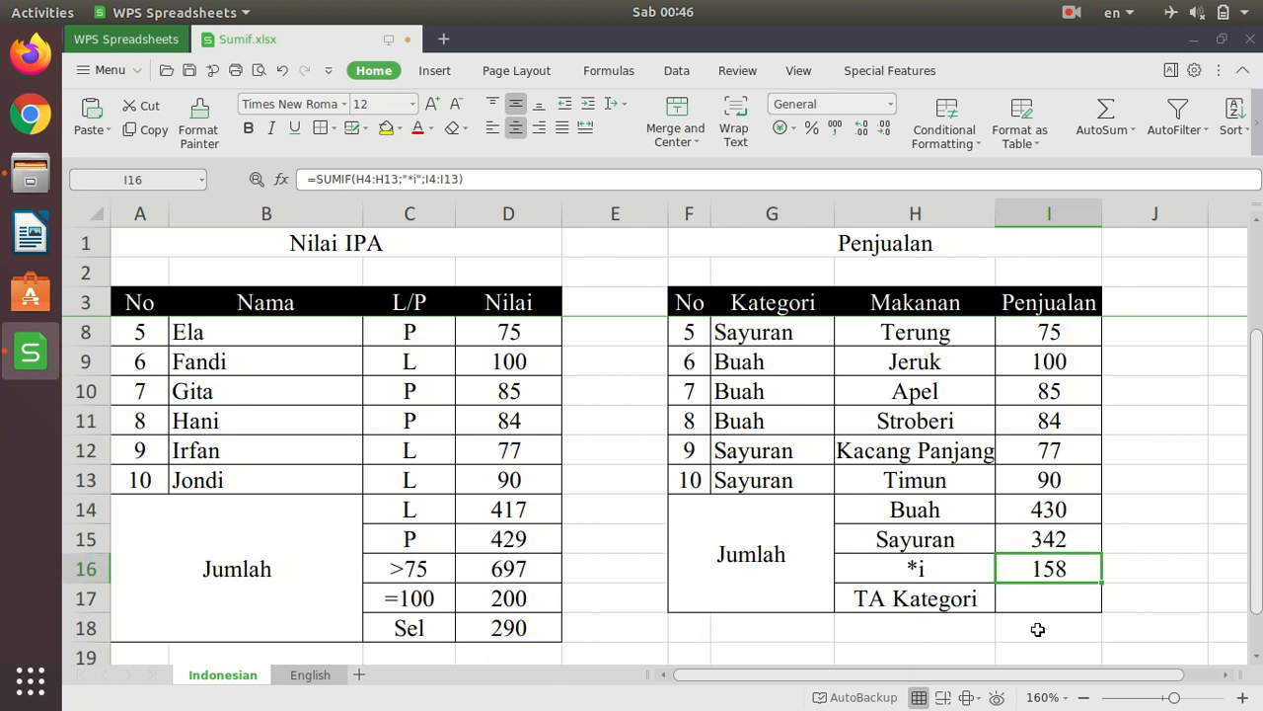
left_click(1068, 599)
type("=sumif")
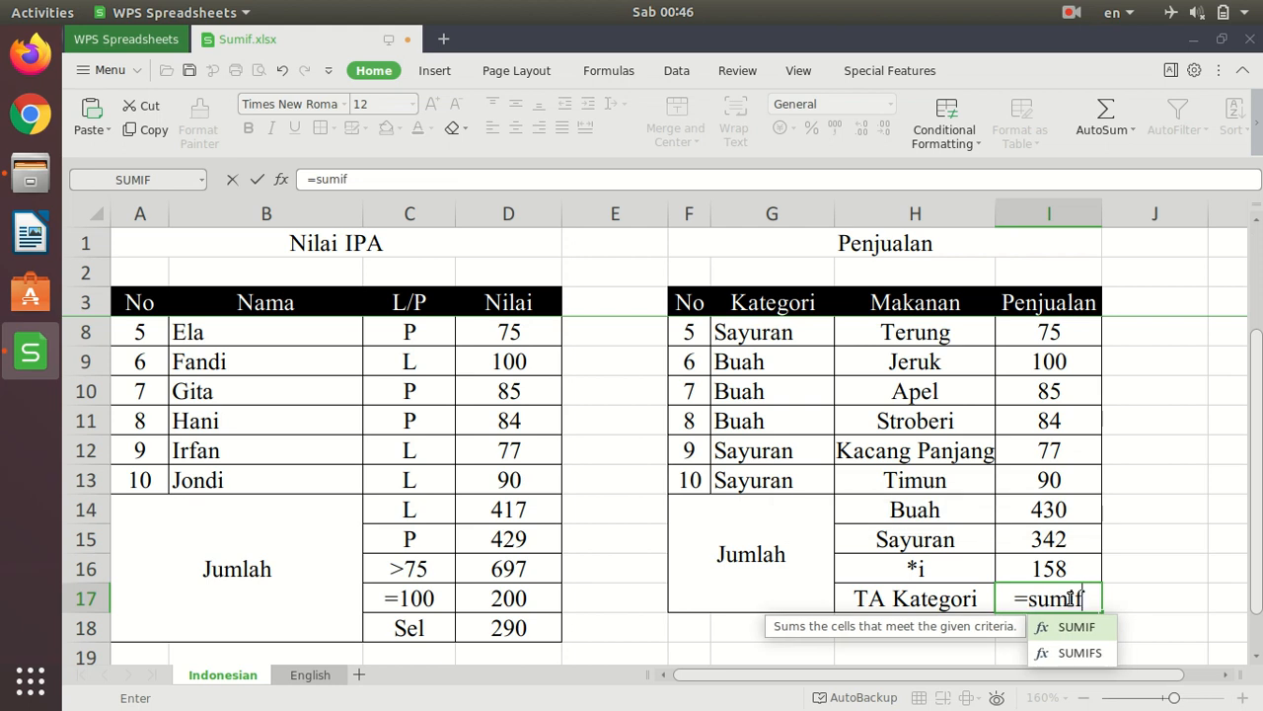
type("(")
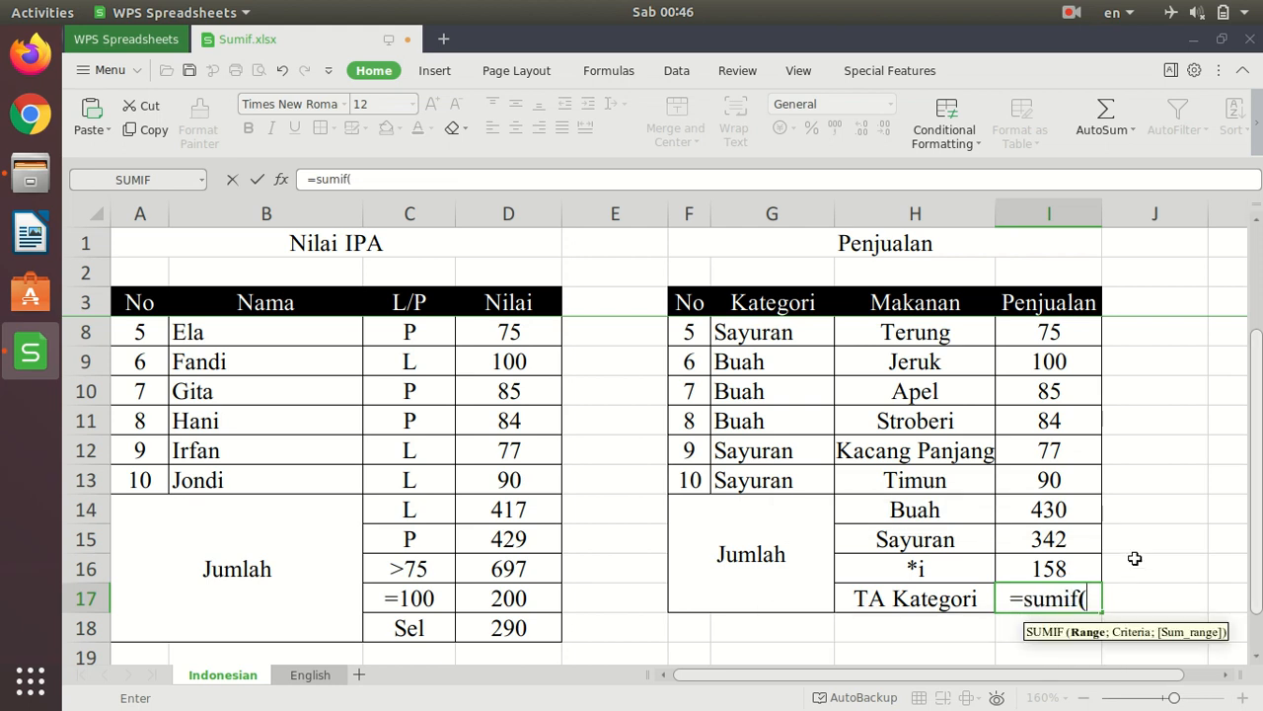
scroll(758, 476, "up", 1)
scroll(758, 476, "up", 1)
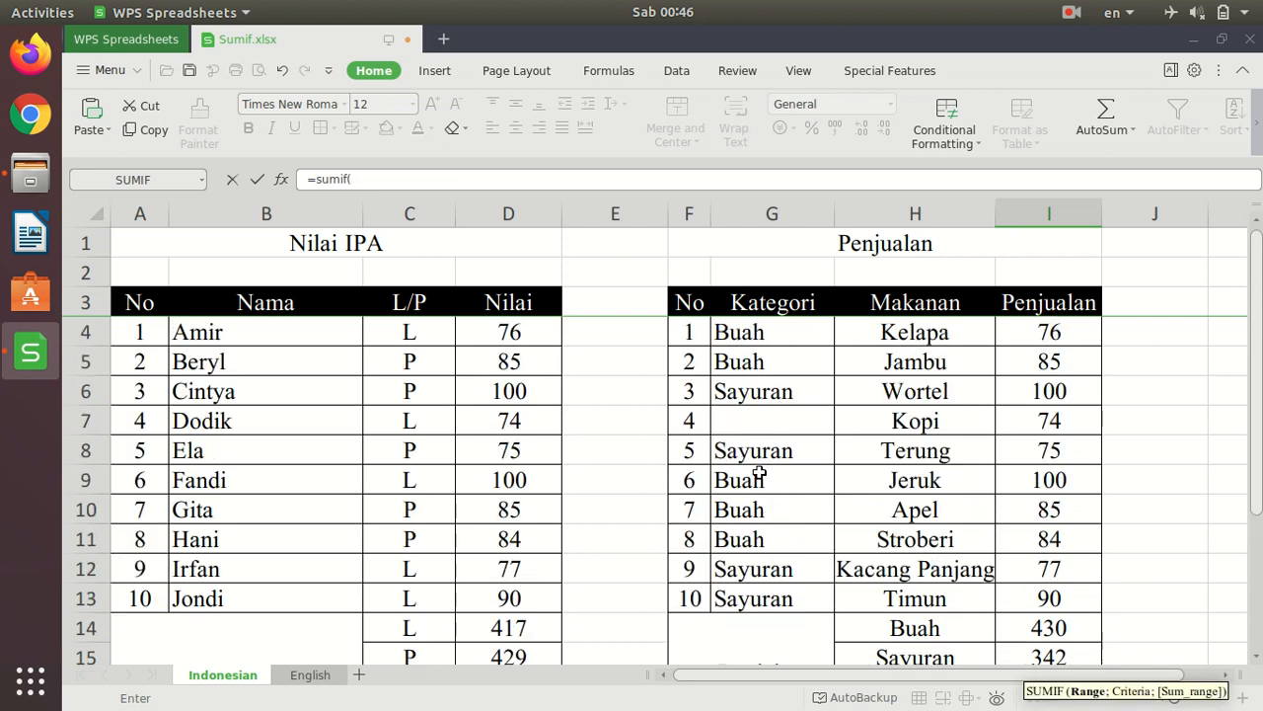
left_click_drag(770, 330, 786, 598)
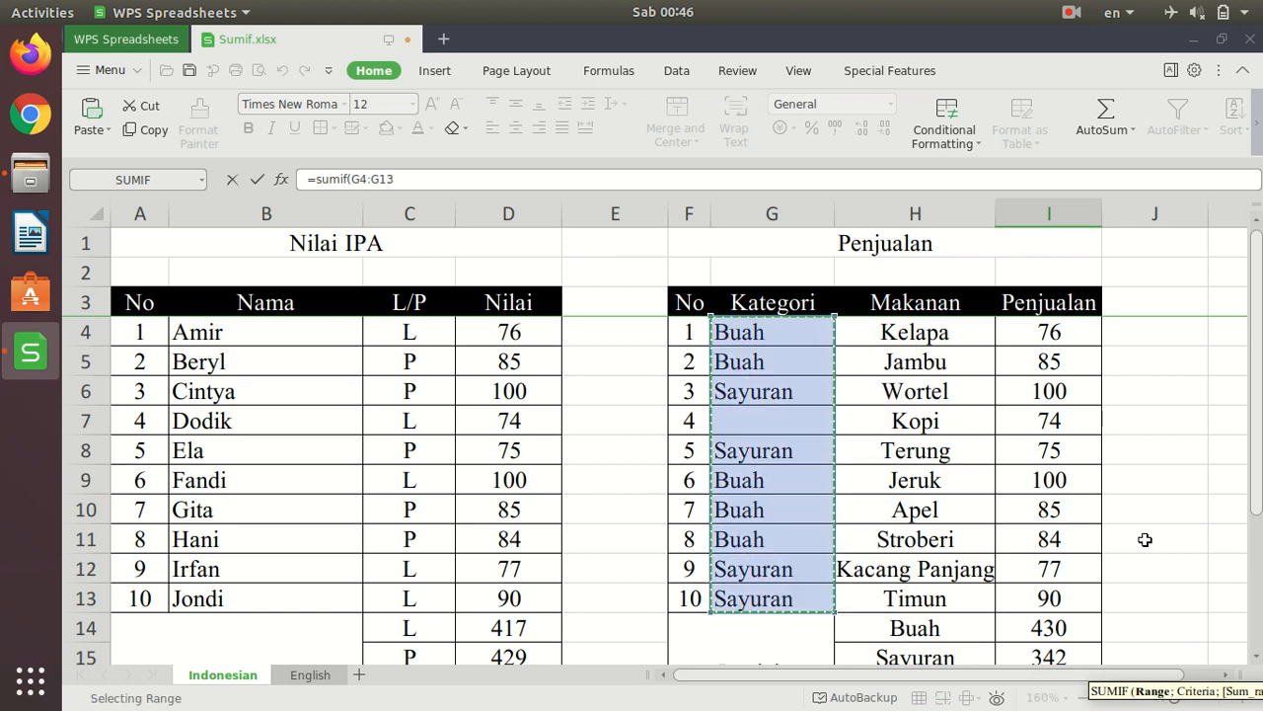
scroll(1143, 540, "down", 2)
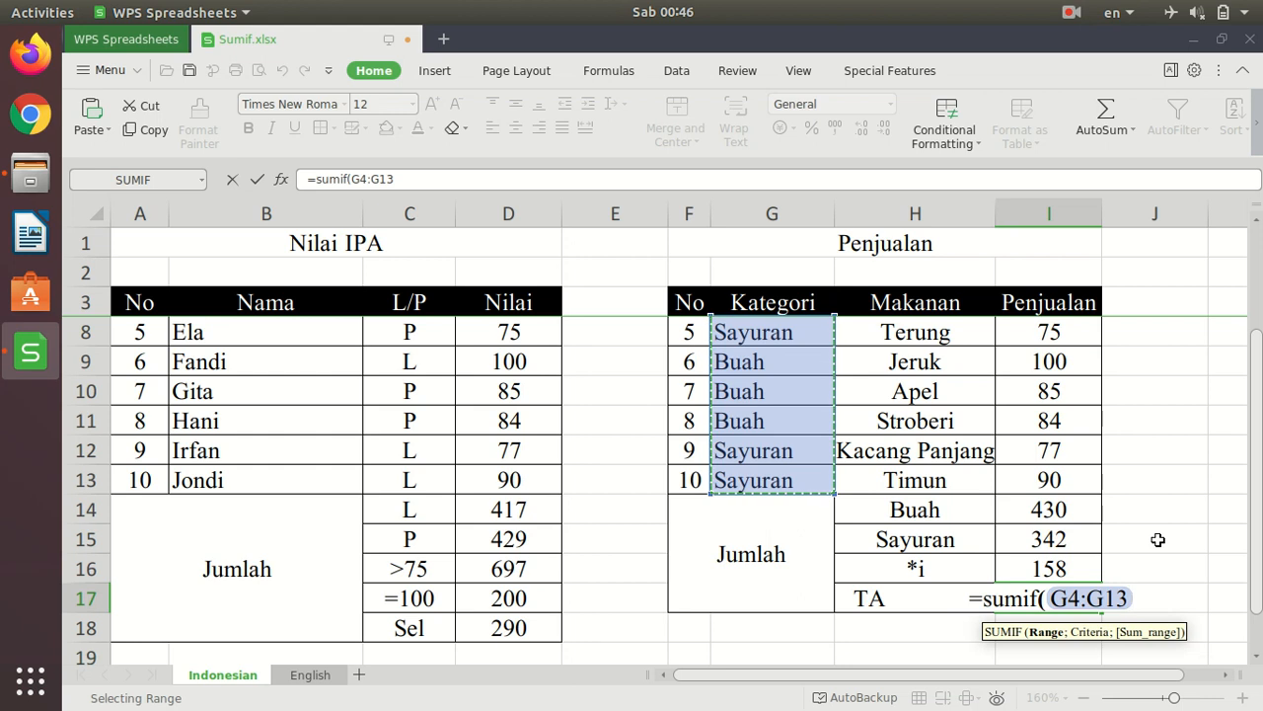
- Add an empty string "" as the criterion of the I17 SUMIF formula, matching rows without a category
type(";")
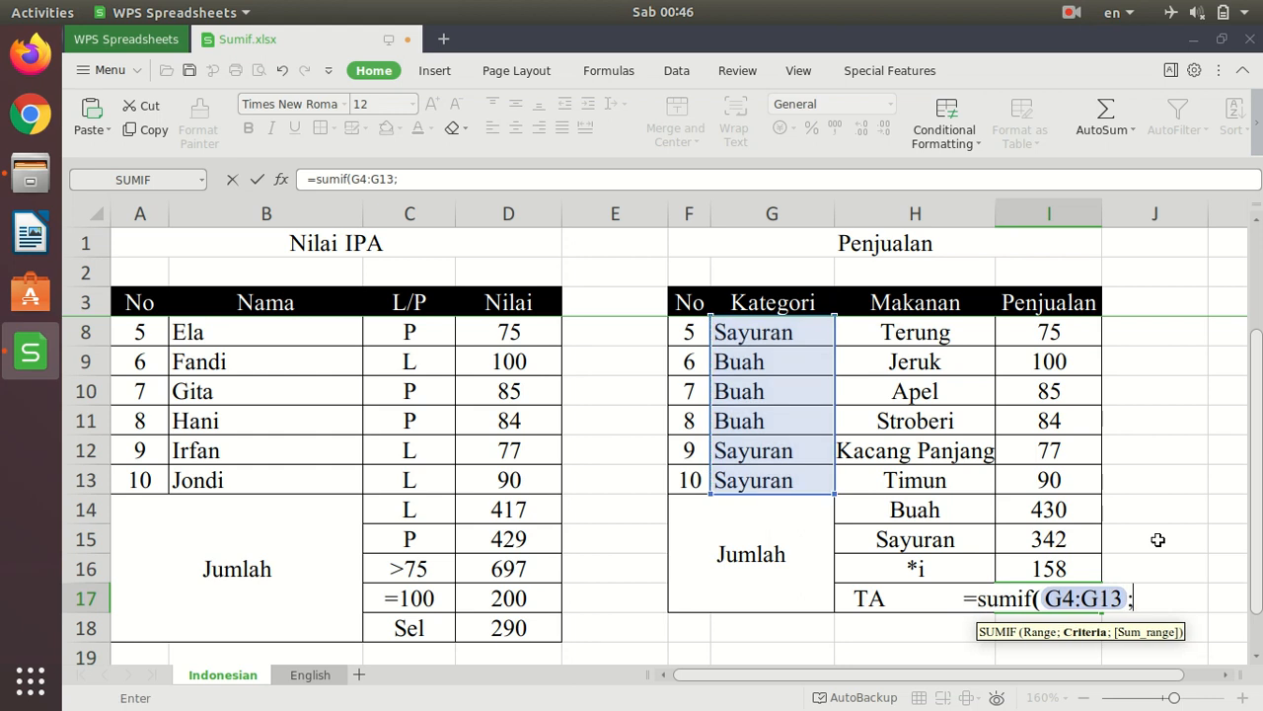
type("\"")
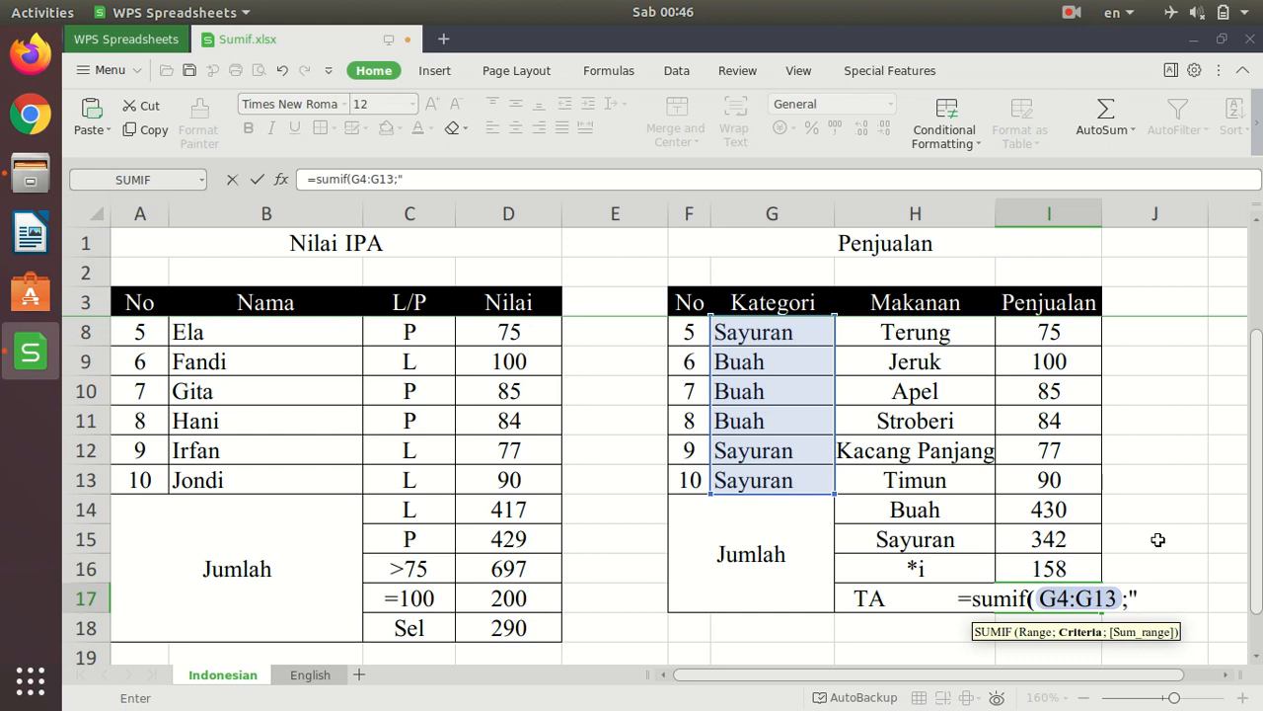
type("\"")
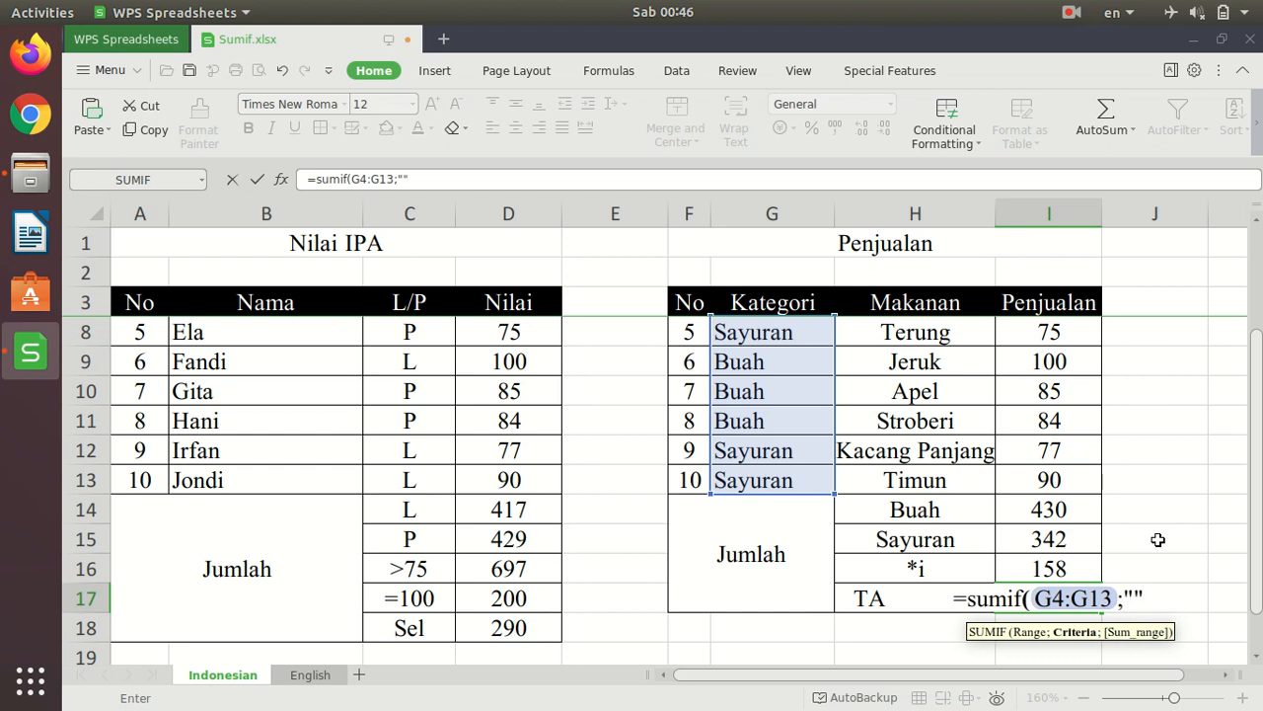
type(";")
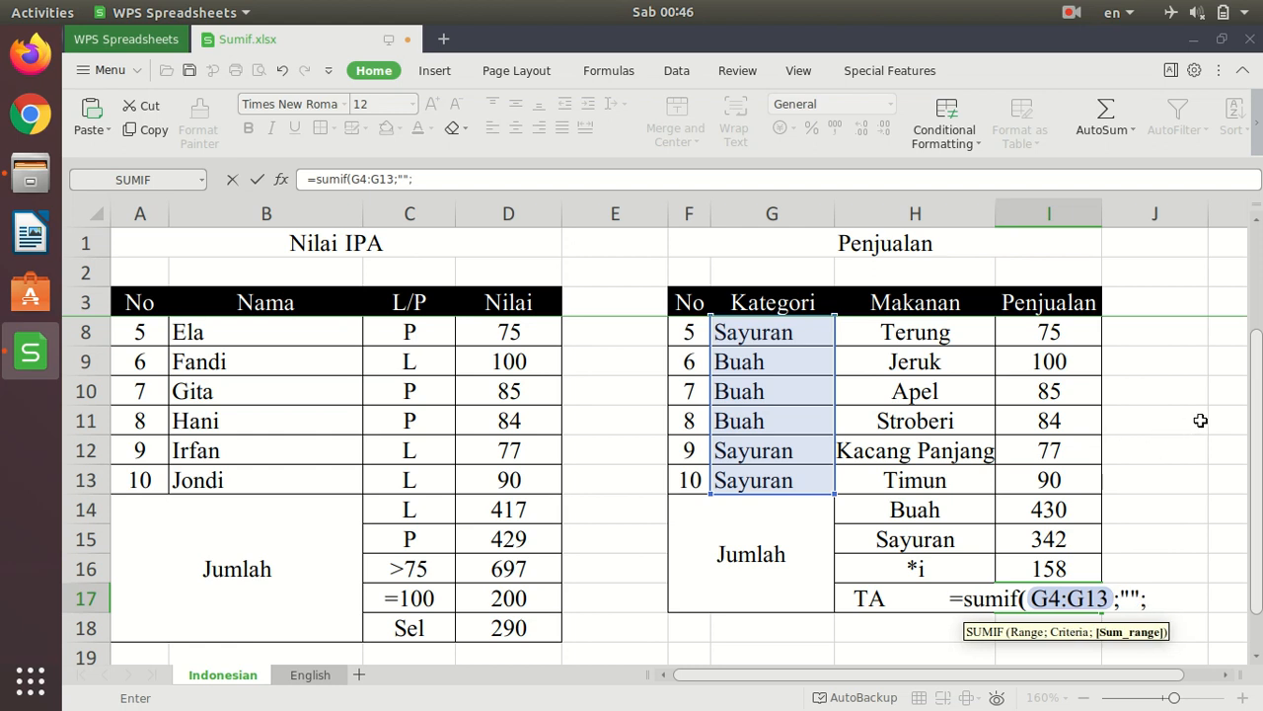
- Use the Penjualan cells I4:I13 as the sum range, enter =SUMIF(G4:G13;"";I4:I13) in I17, and check it against the Kopi row
scroll(1115, 431, "up", 2)
left_click(1059, 333)
left_click_drag(1059, 333, 1066, 590)
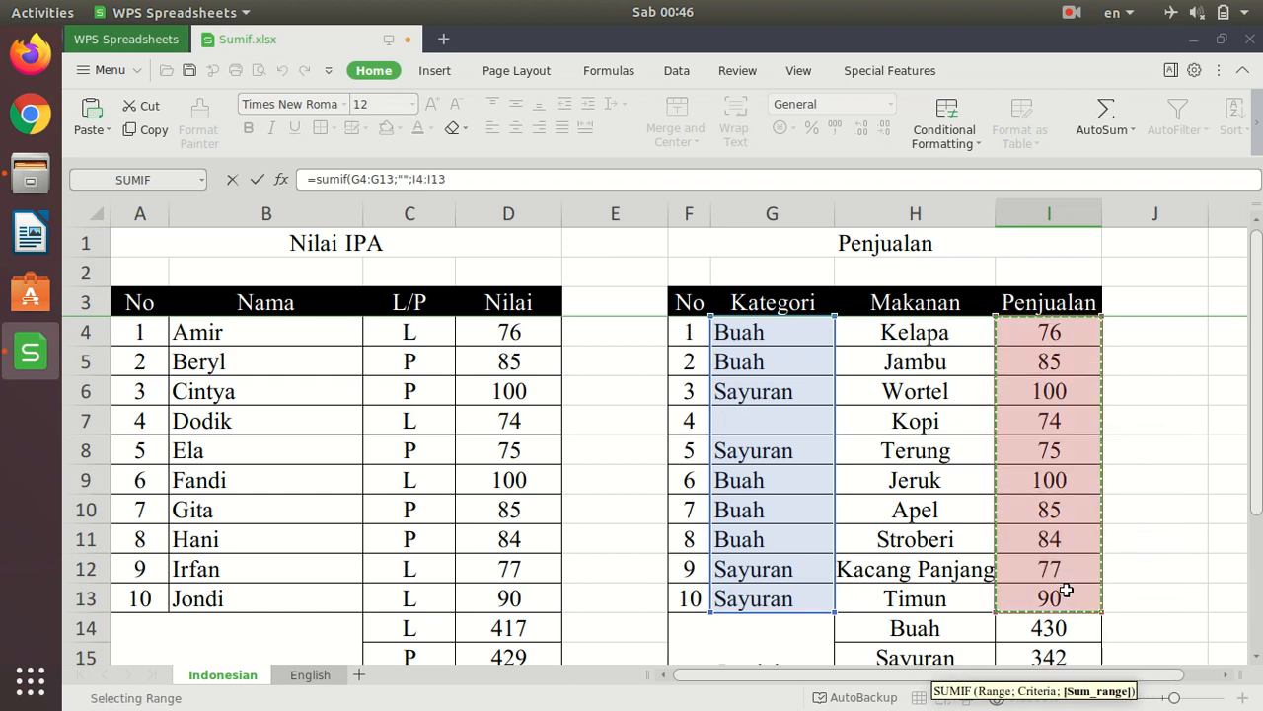
type(")")
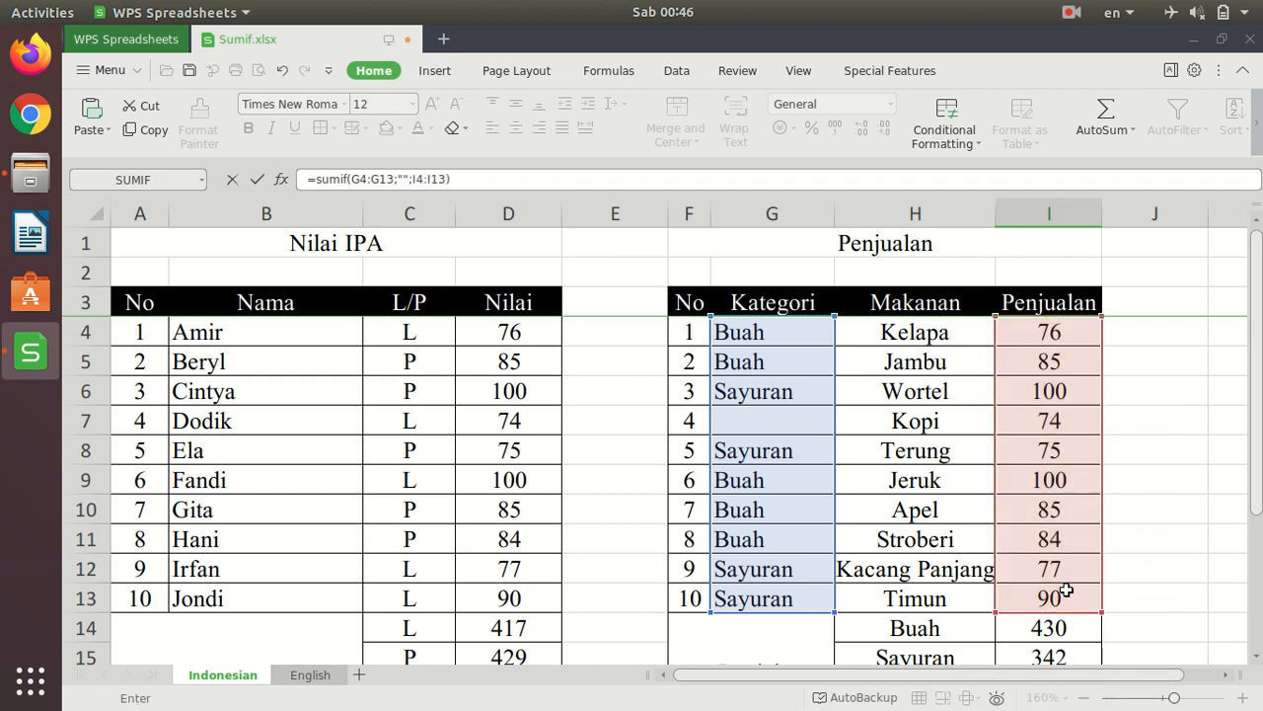
scroll(1184, 586, "down", 2)
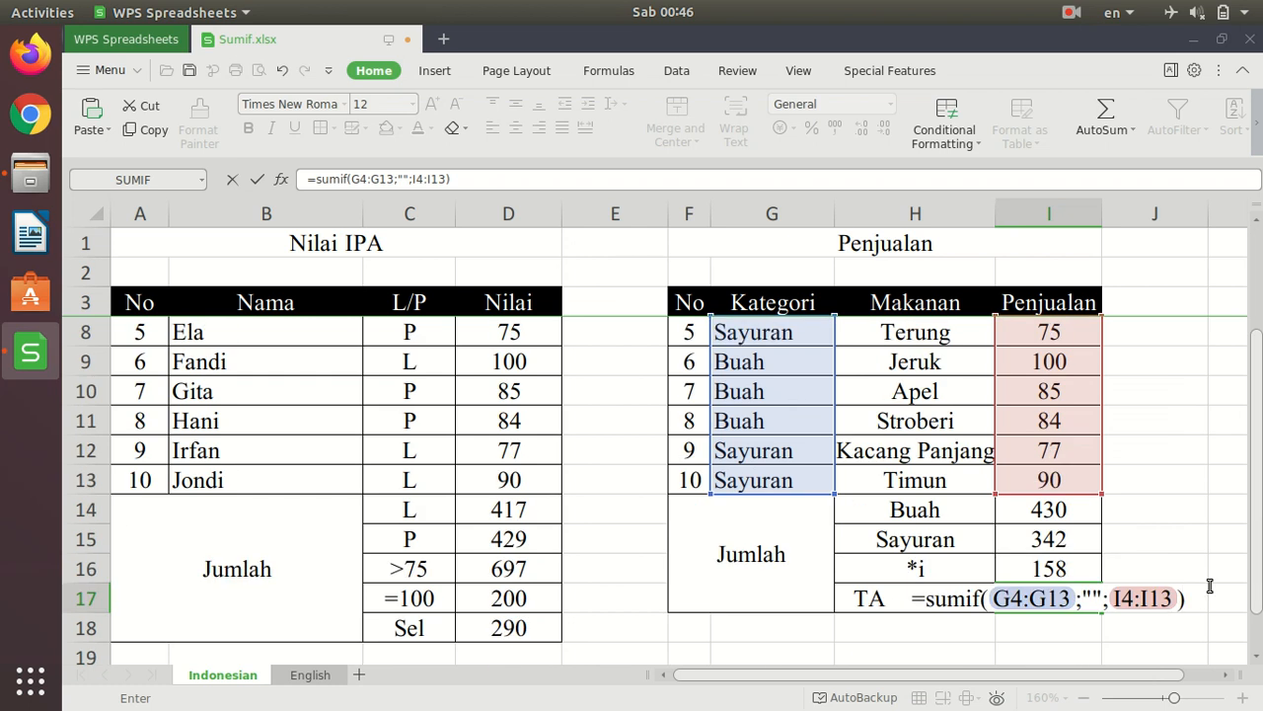
key("Return")
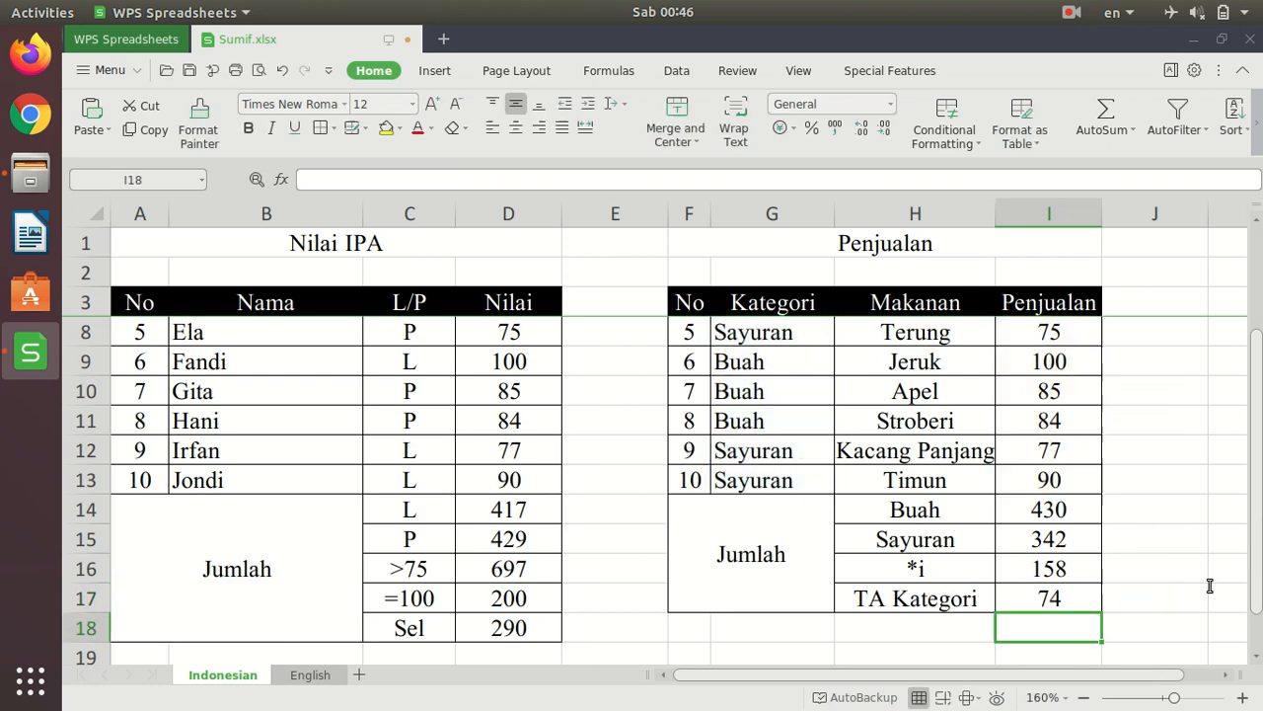
left_click(1089, 603)
scroll(1245, 611, "up", 2)
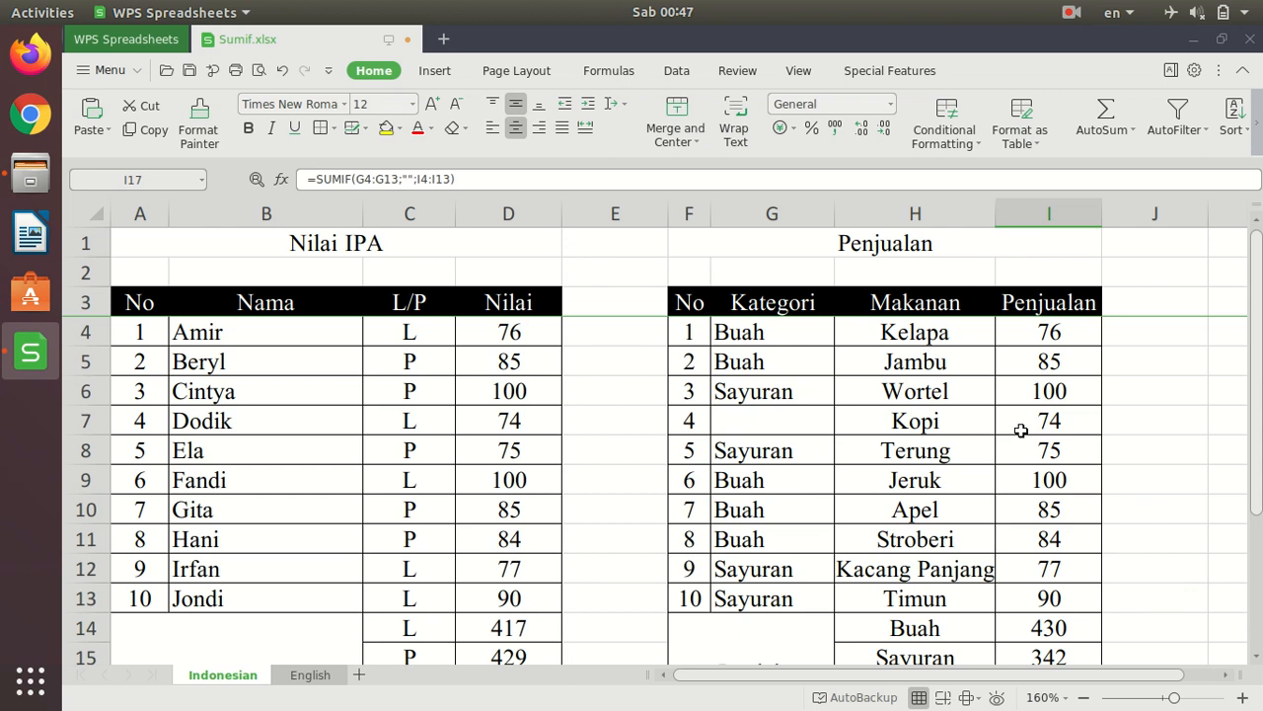
scroll(1159, 464, "down", 2)
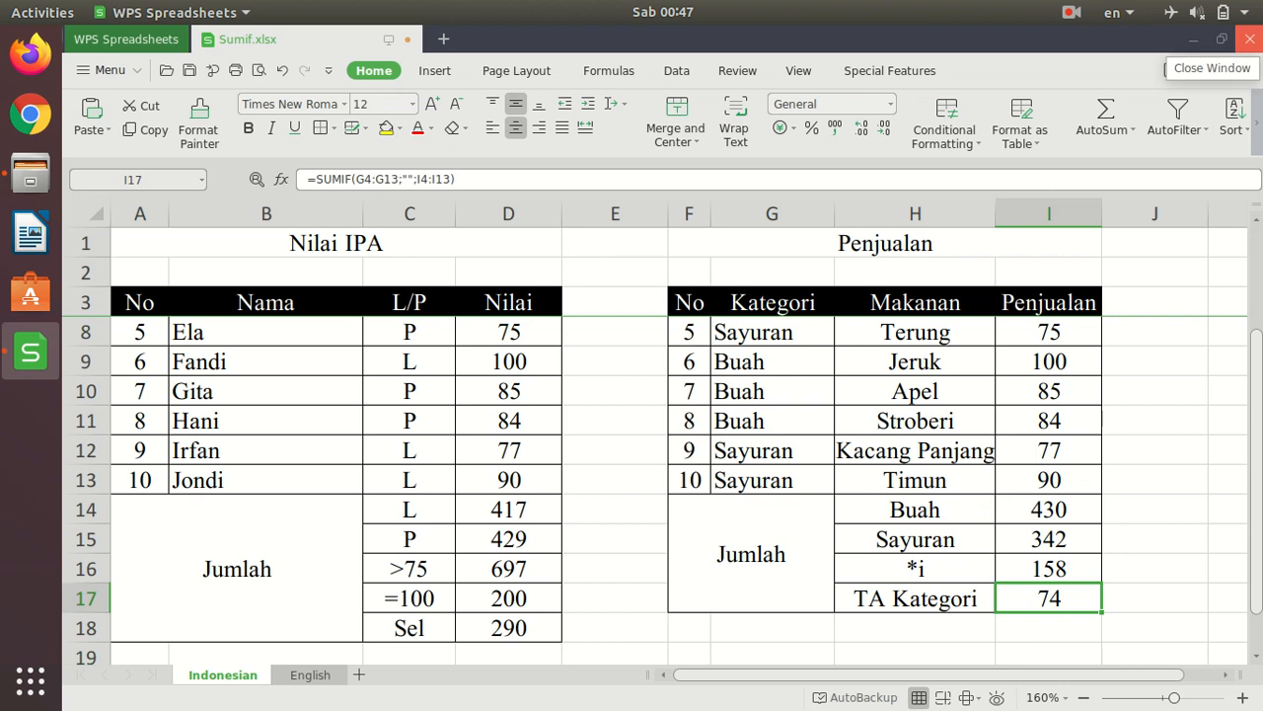
- Close Sumif.xlsx without saving the changes and reopen it from the Spreadsheets folder in LibreOffice Calc
left_click(1247, 45)
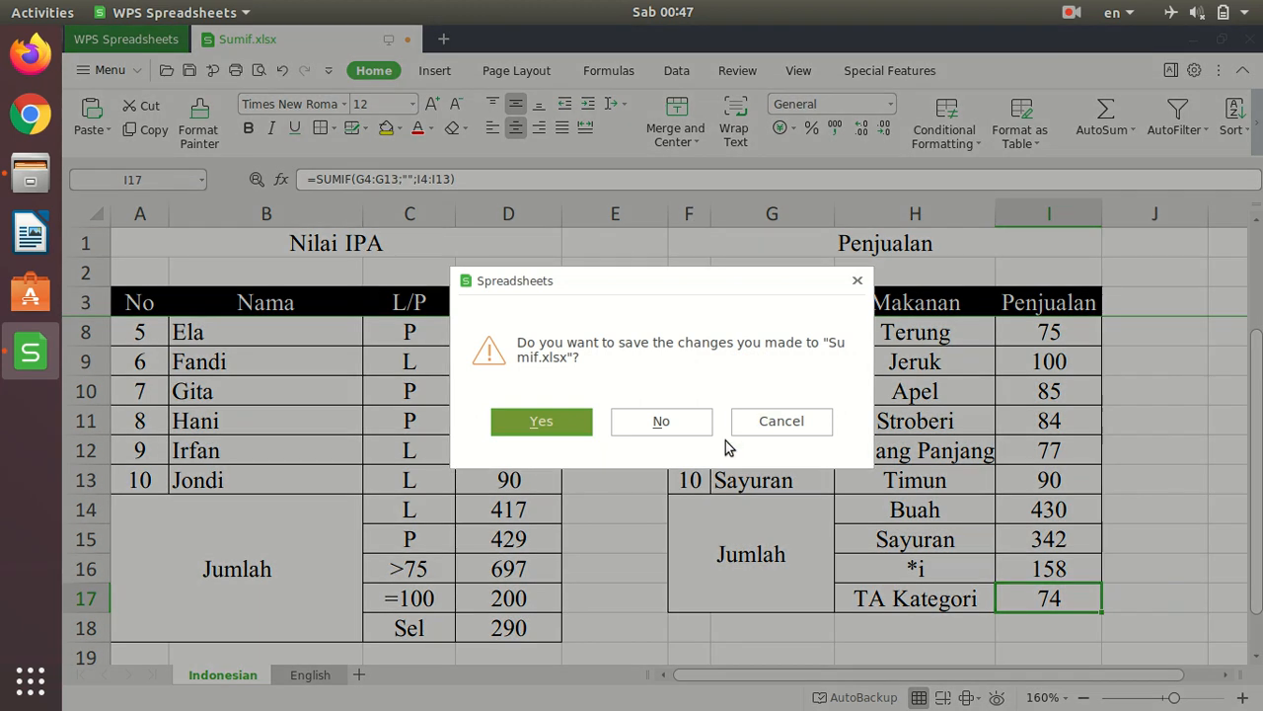
left_click(641, 420)
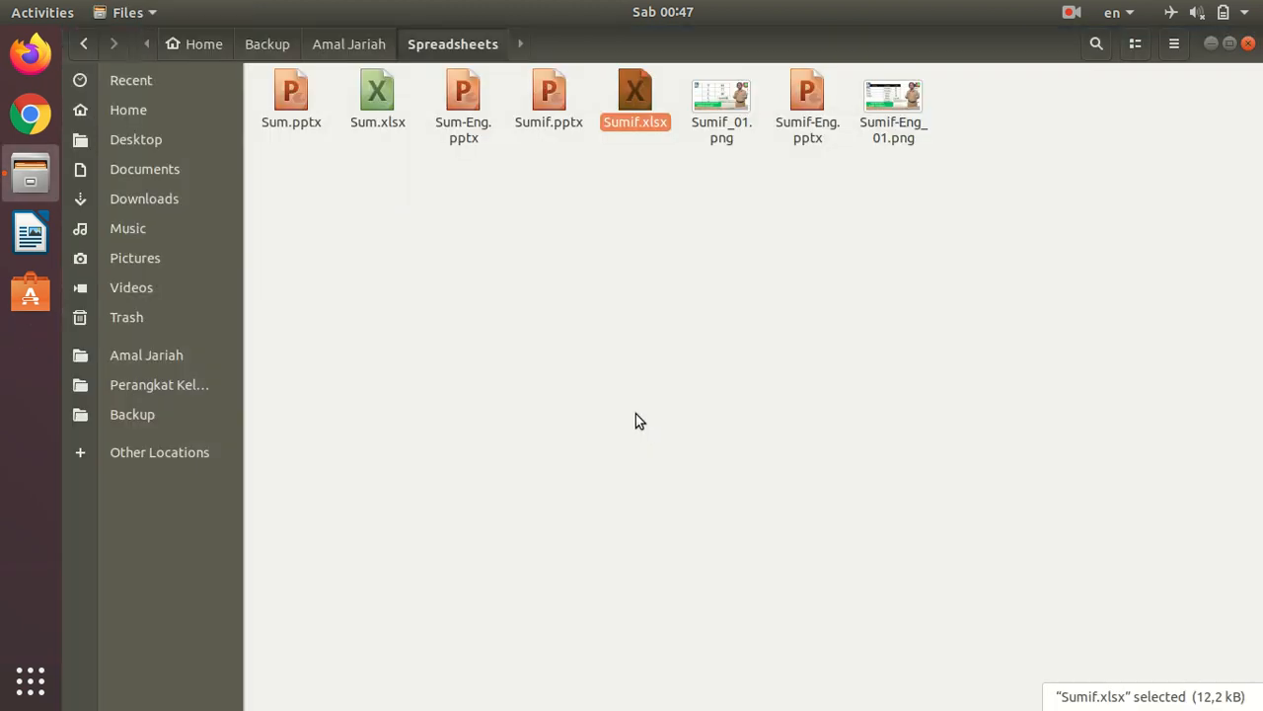
double_click(641, 96)
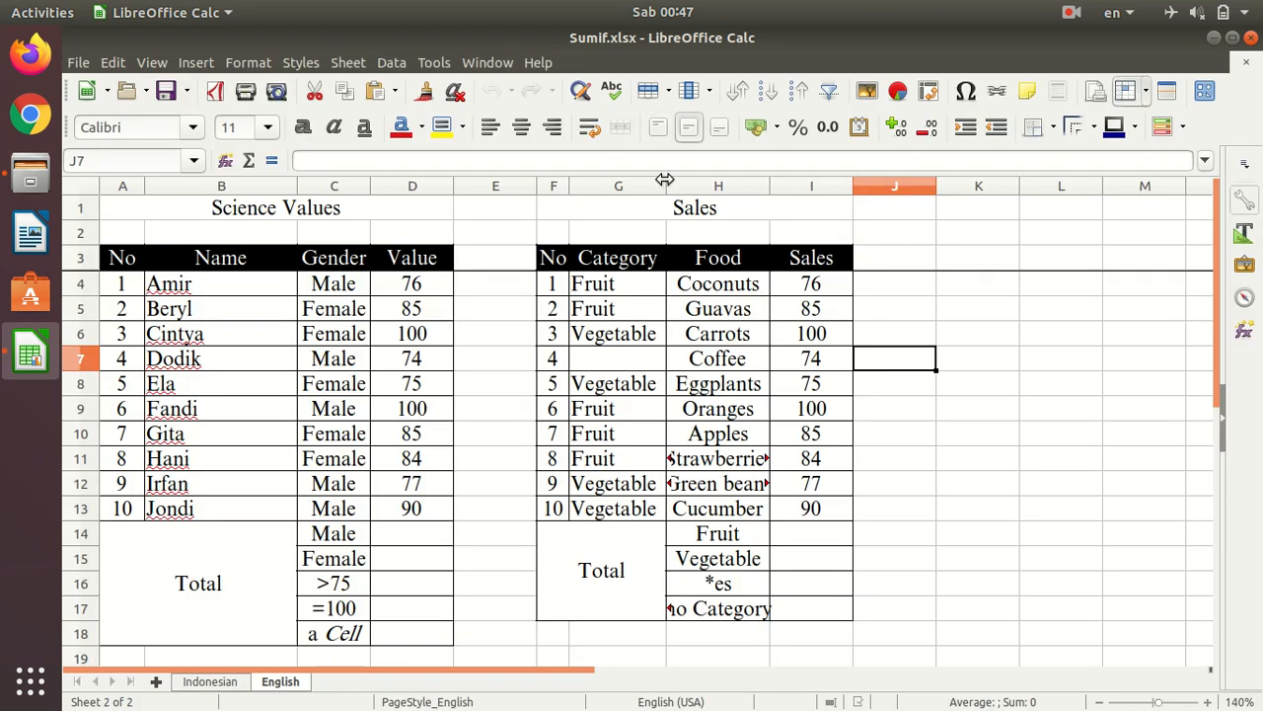
- Widen the Food and Gender columns on the English sheet and the Makanan column on the Indonesian sheet to fit their text
left_click_drag(772, 184, 799, 185)
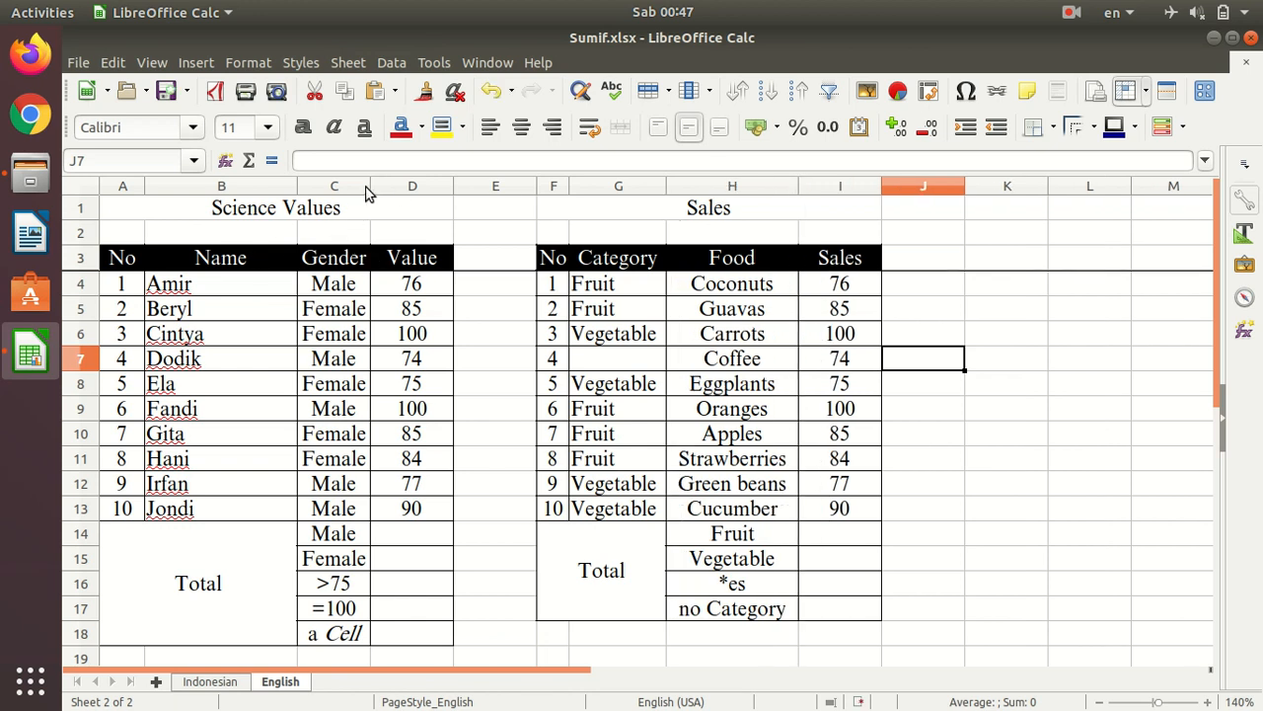
left_click_drag(370, 185, 376, 186)
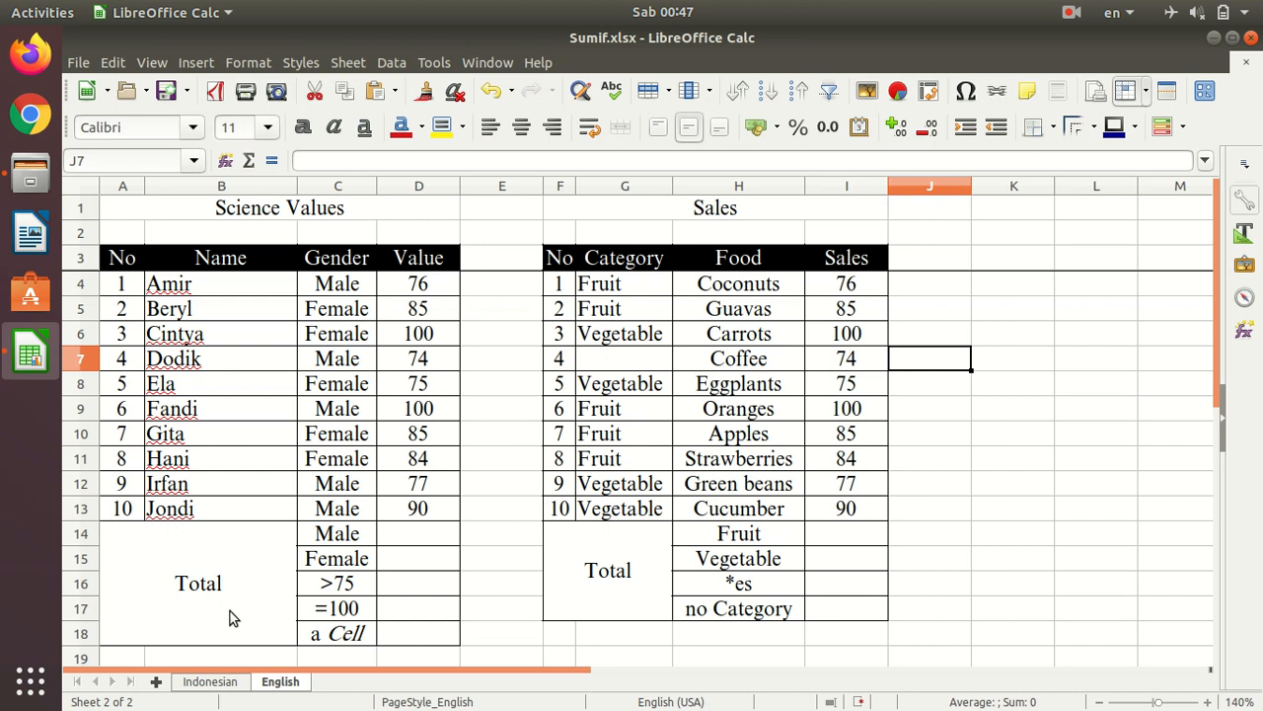
left_click(211, 682)
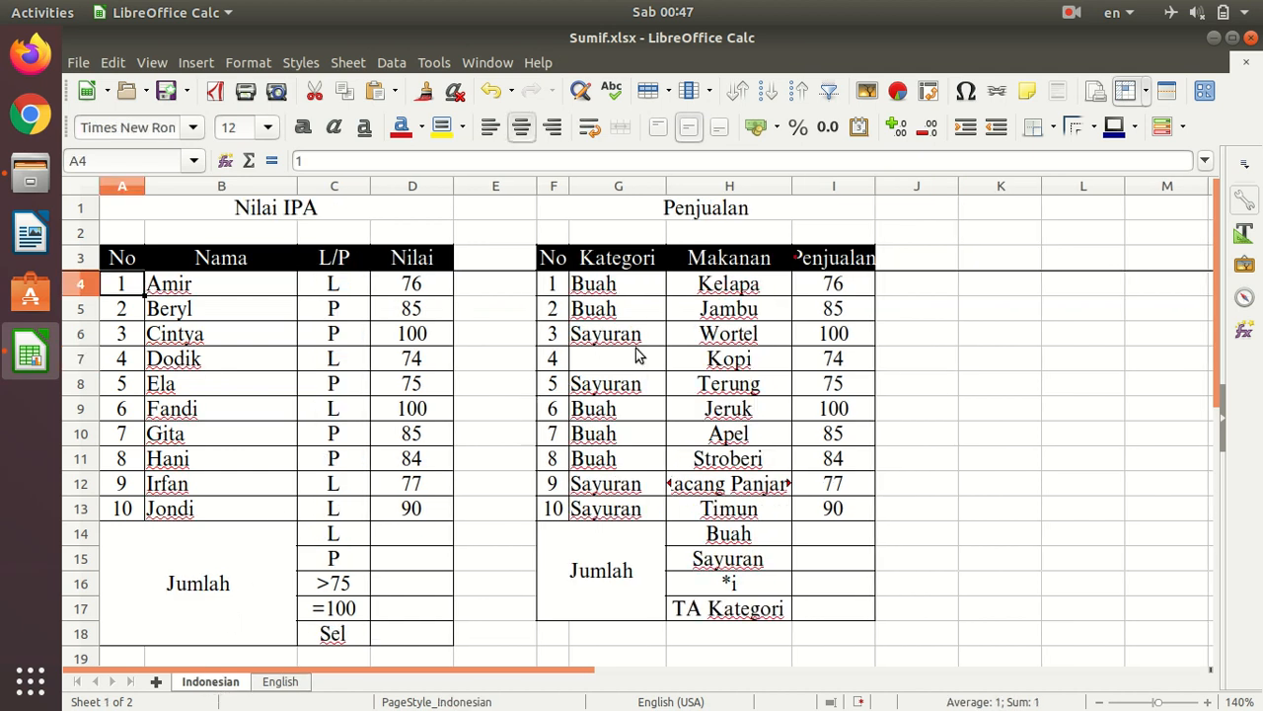
left_click_drag(791, 186, 819, 185)
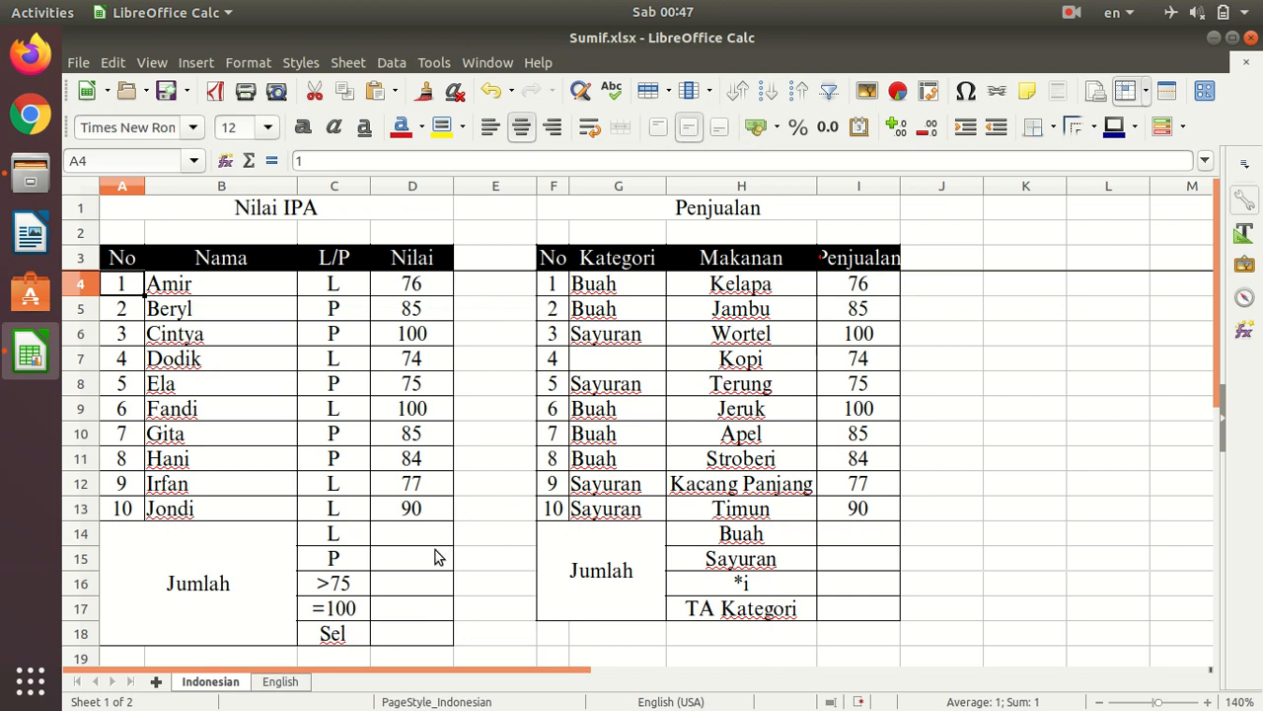
- Start a SUMIF formula in D18, the Sel row of the Nilai IPA table on the Indonesian sheet
left_click(392, 636)
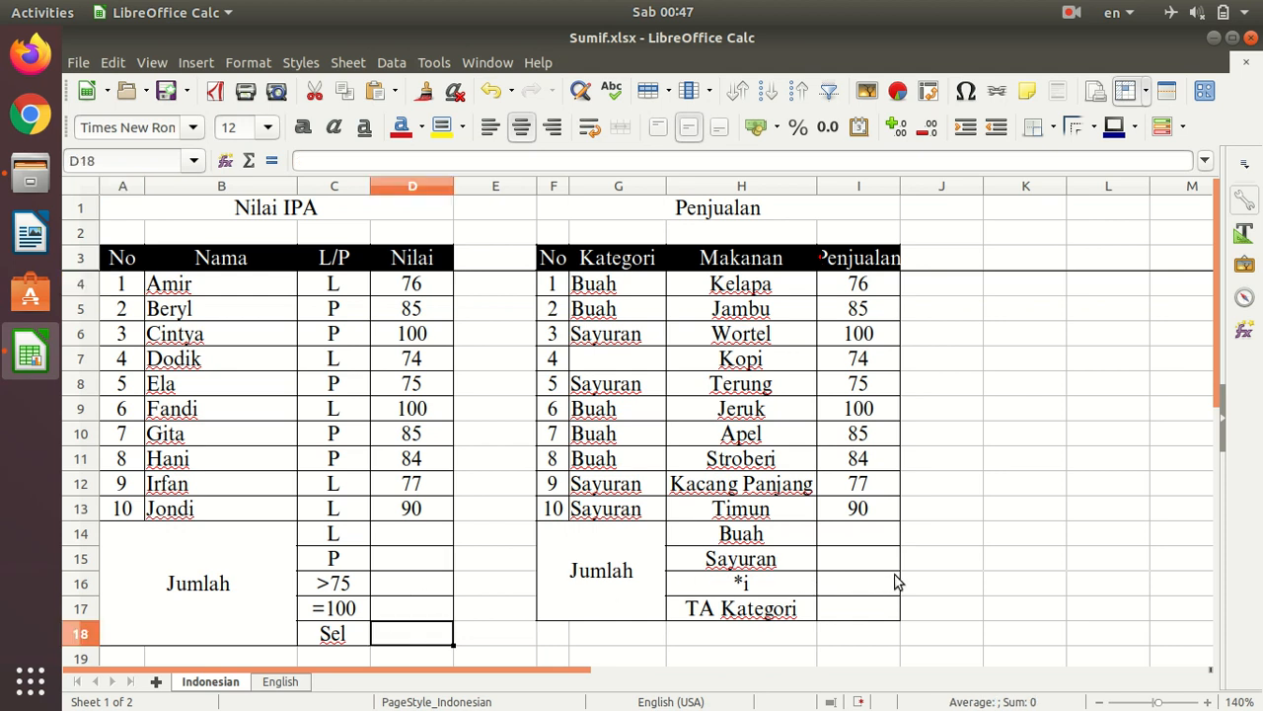
left_click(853, 586)
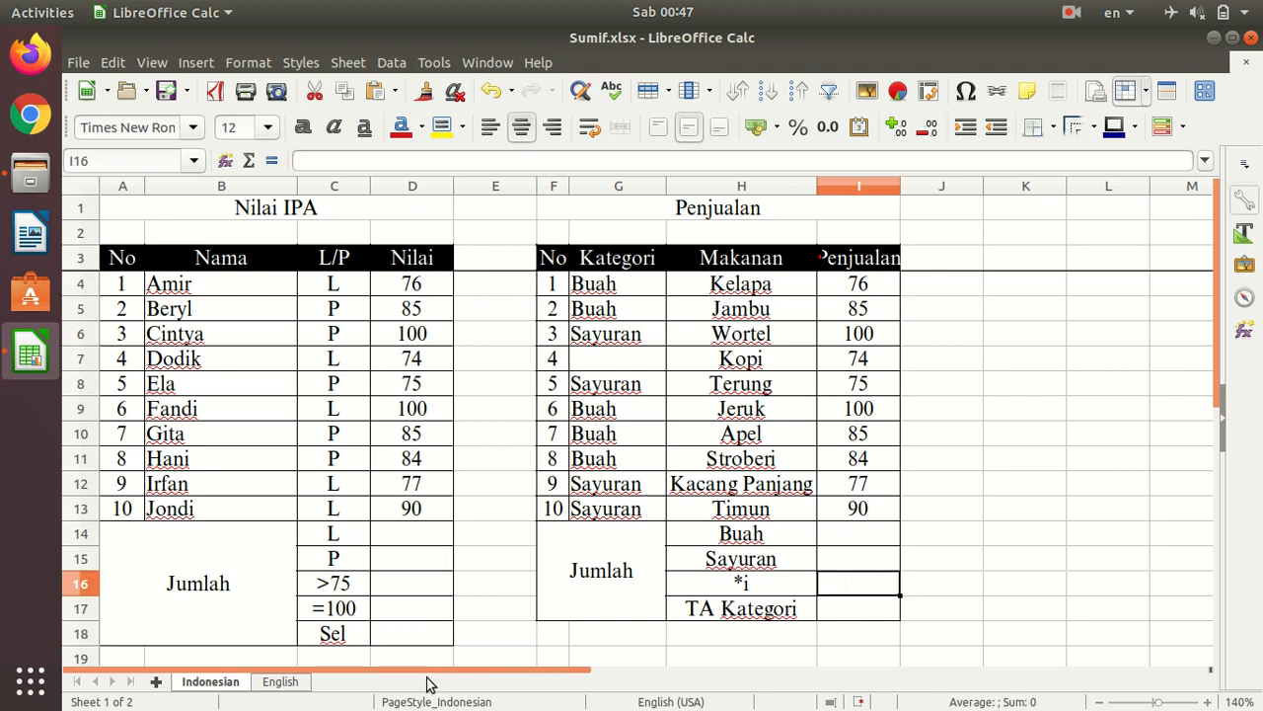
left_click(412, 641)
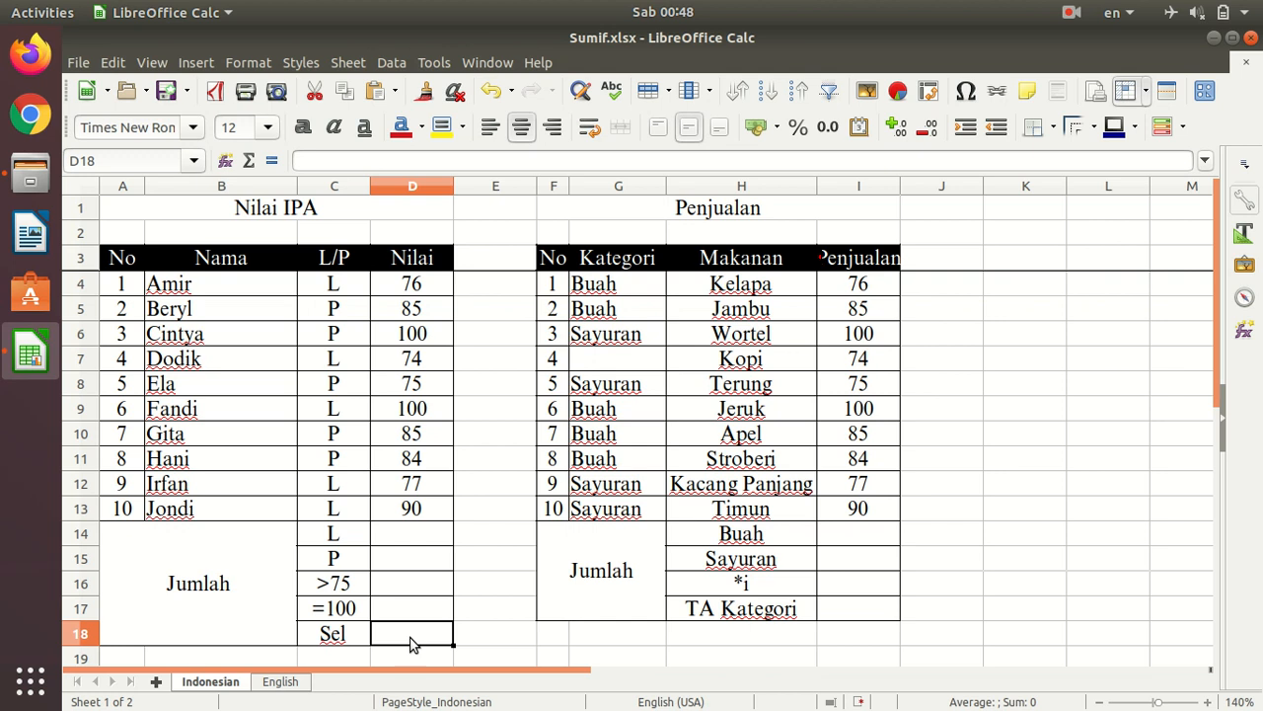
scroll(413, 636, "up", 1)
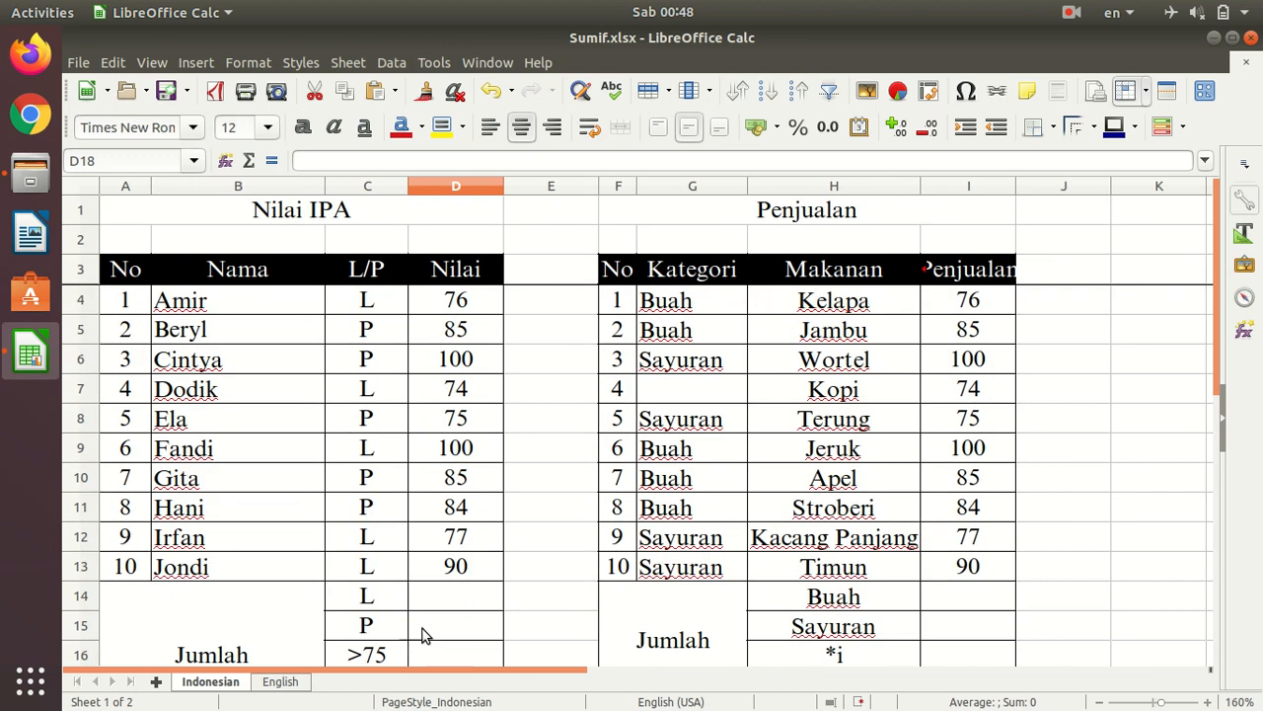
scroll(444, 622, "down", 1)
type("=")
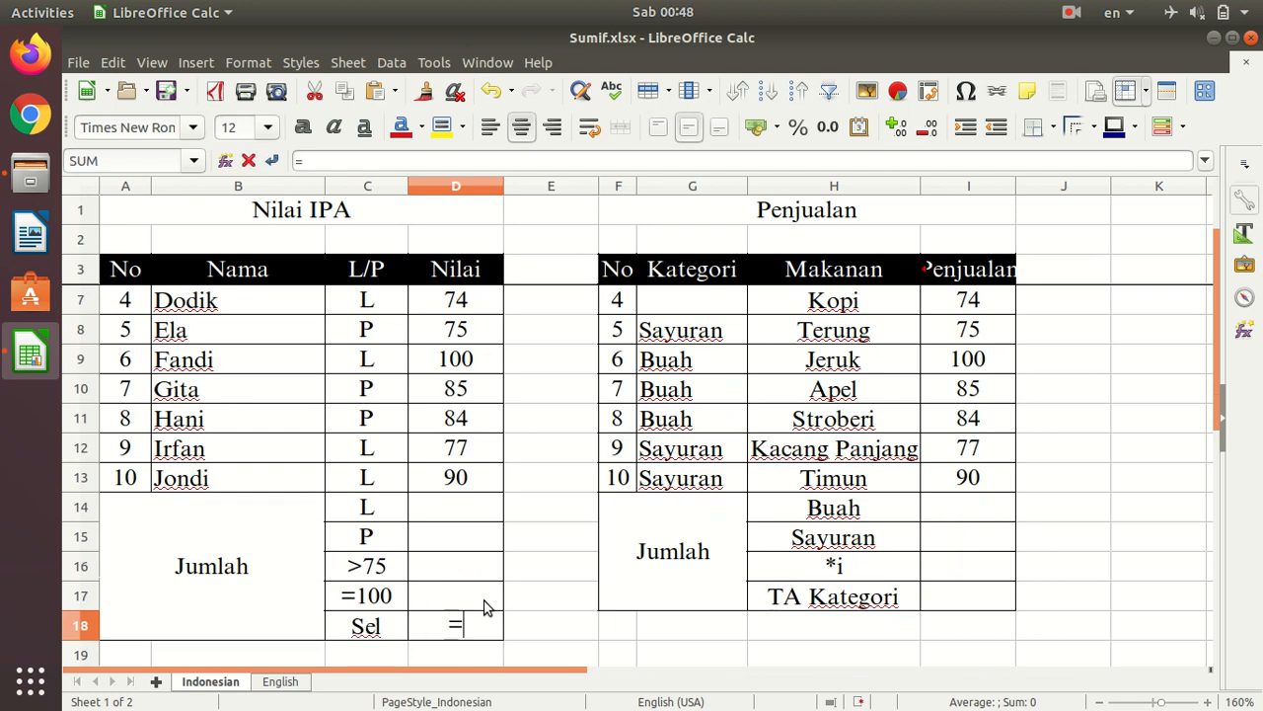
type("sumif(")
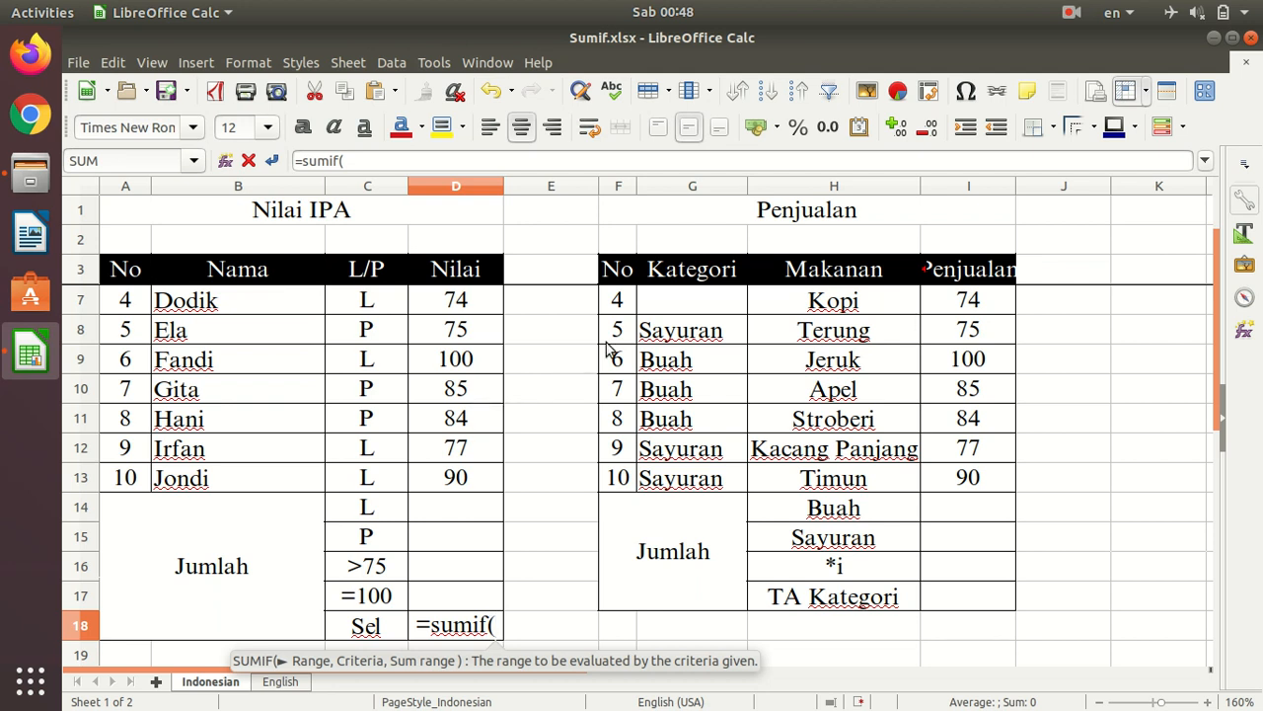
- Use the Nilai cells D4:D13 as the criteria range of the D18 SUMIF formula, followed by a comma separator
scroll(557, 454, "up", 1)
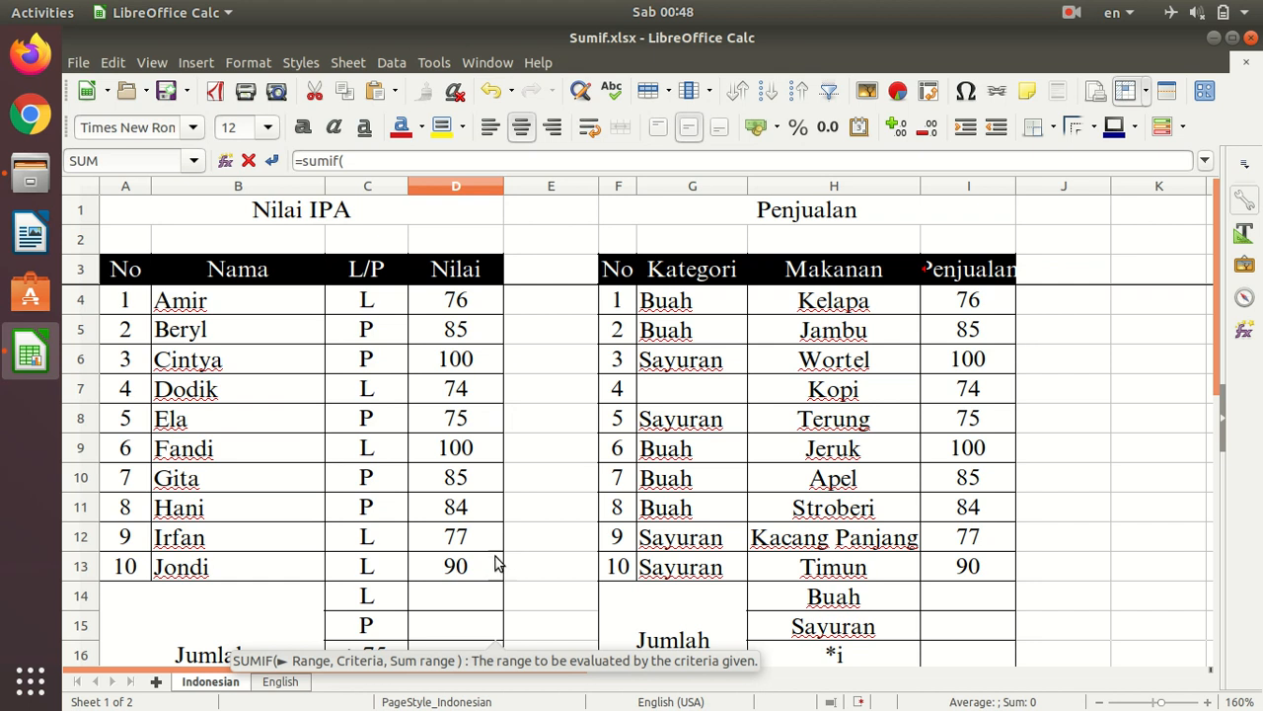
scroll(499, 563, "down", 3)
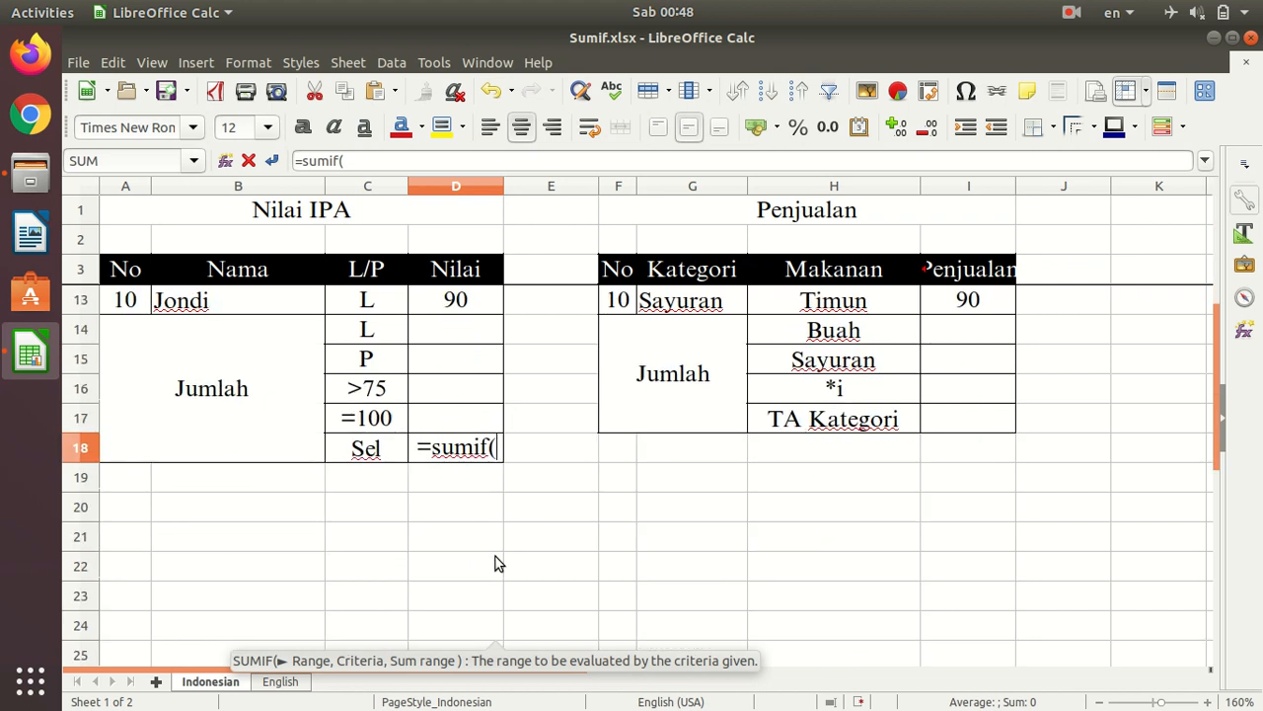
scroll(499, 562, "up", 1)
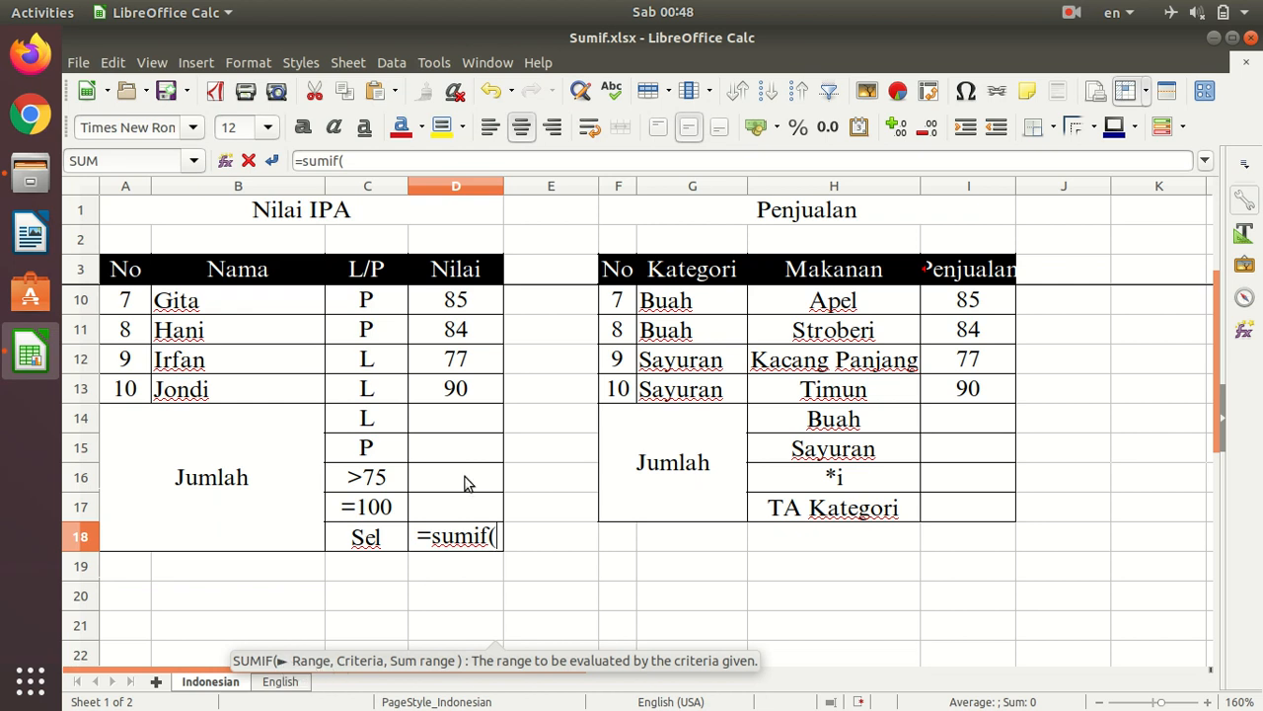
scroll(468, 482, "up", 2)
left_click_drag(465, 296, 471, 569)
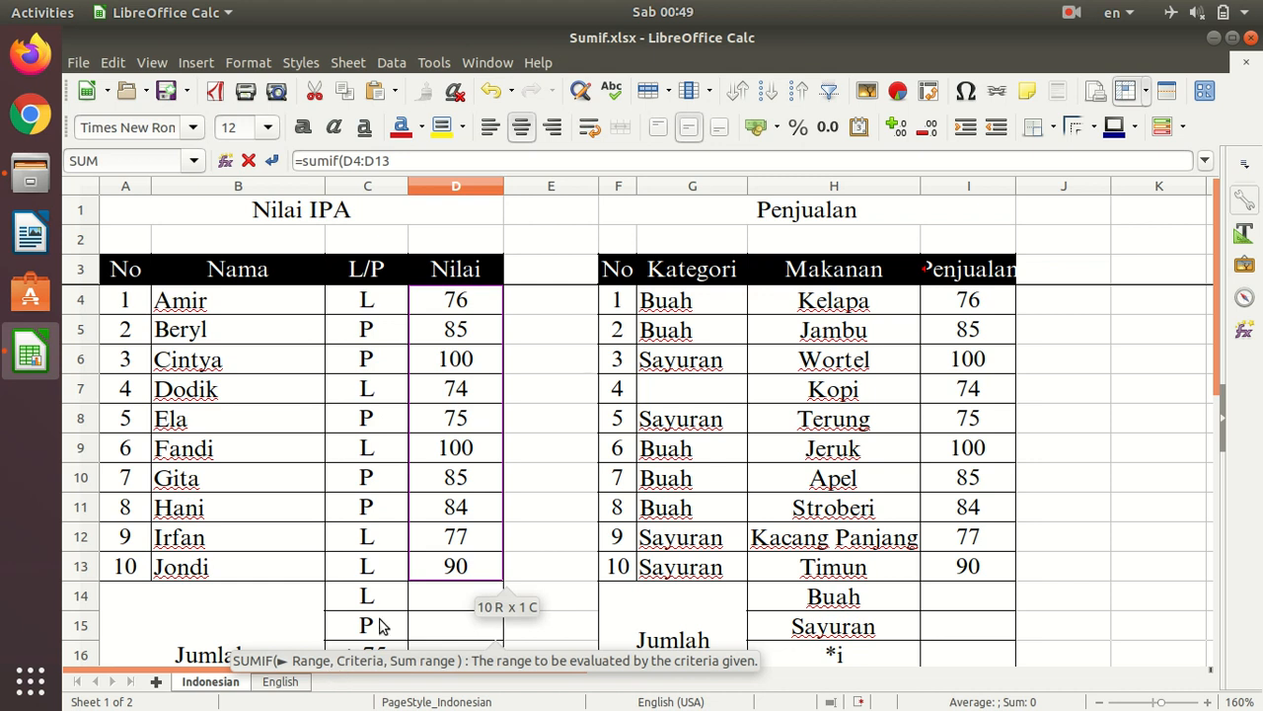
type(",")
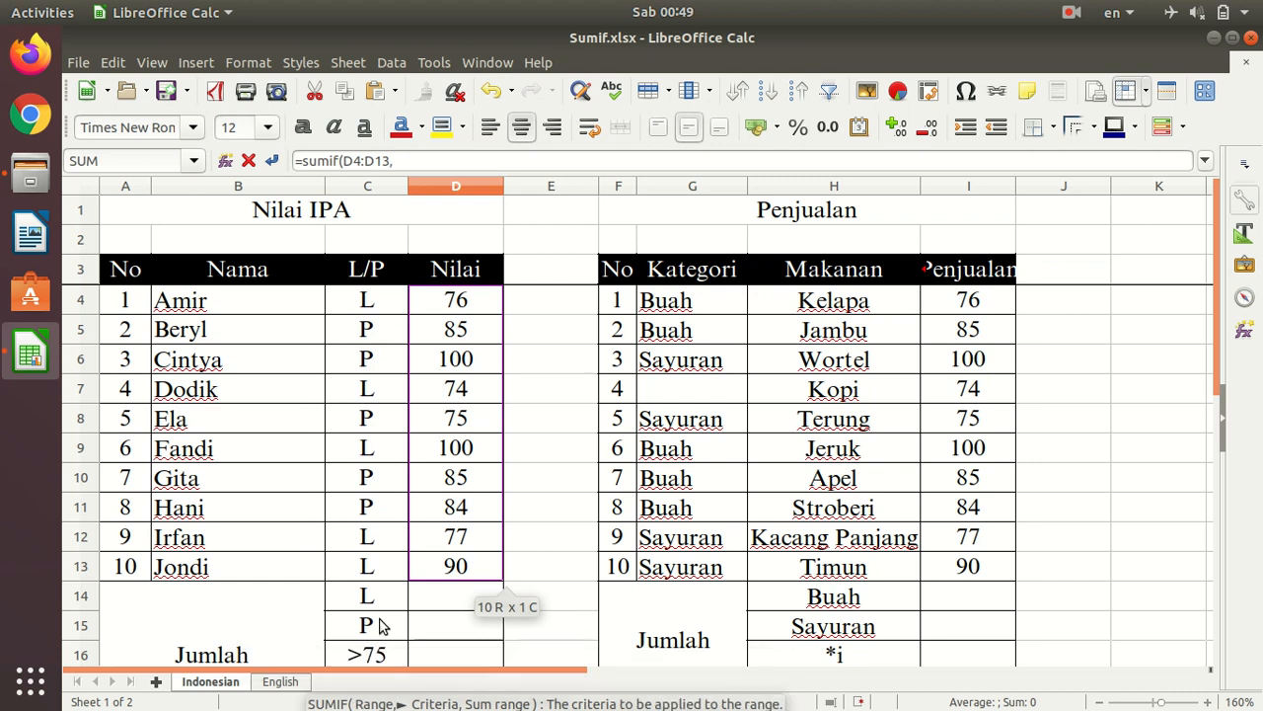
scroll(428, 595, "down", 1)
scroll(428, 595, "down", 1)
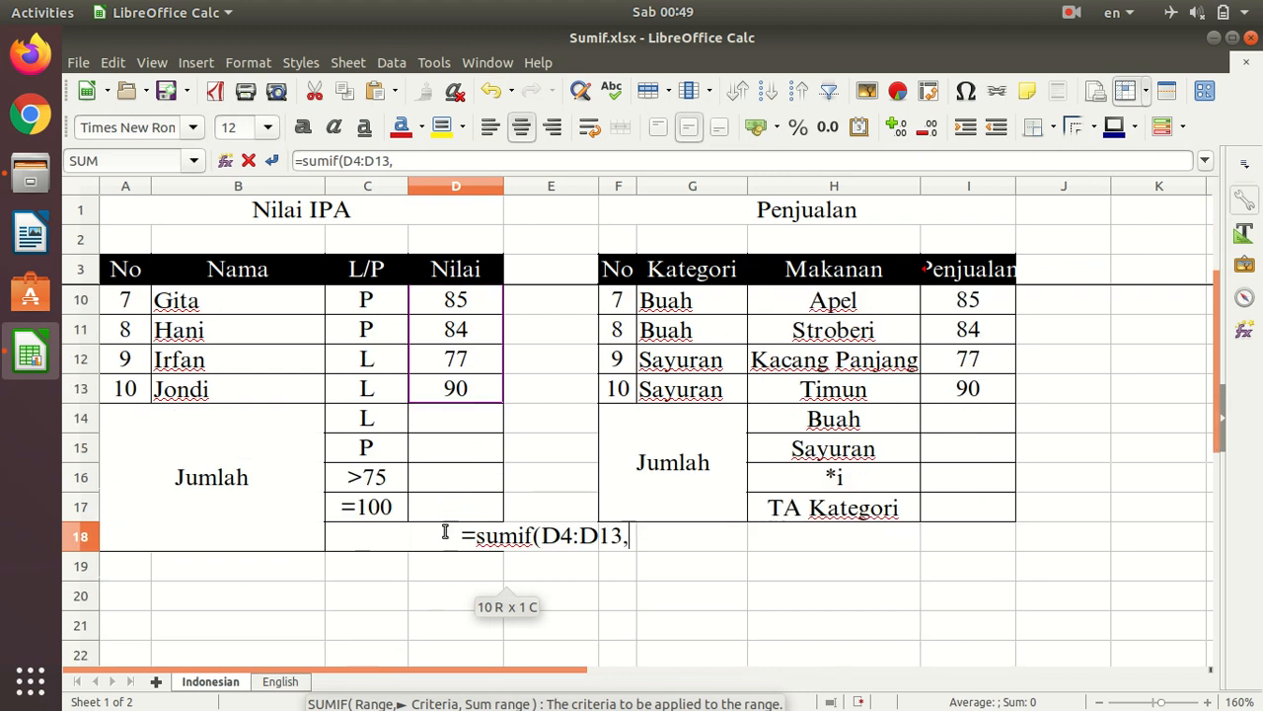
- Complete the D18 SUMIF formula with the criterion ">"&D13, so it totals the Nilai scores greater than cell D13
scroll(552, 581, "up", 1)
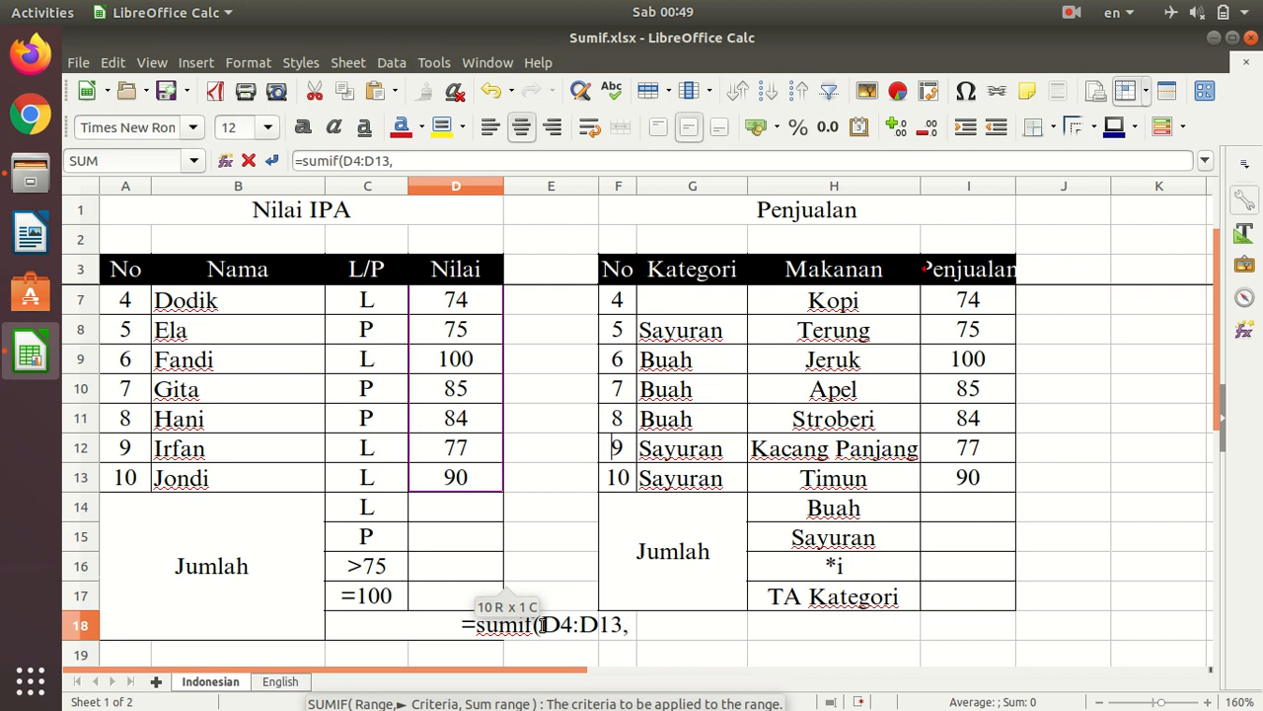
key("BackSpace")
type(",")
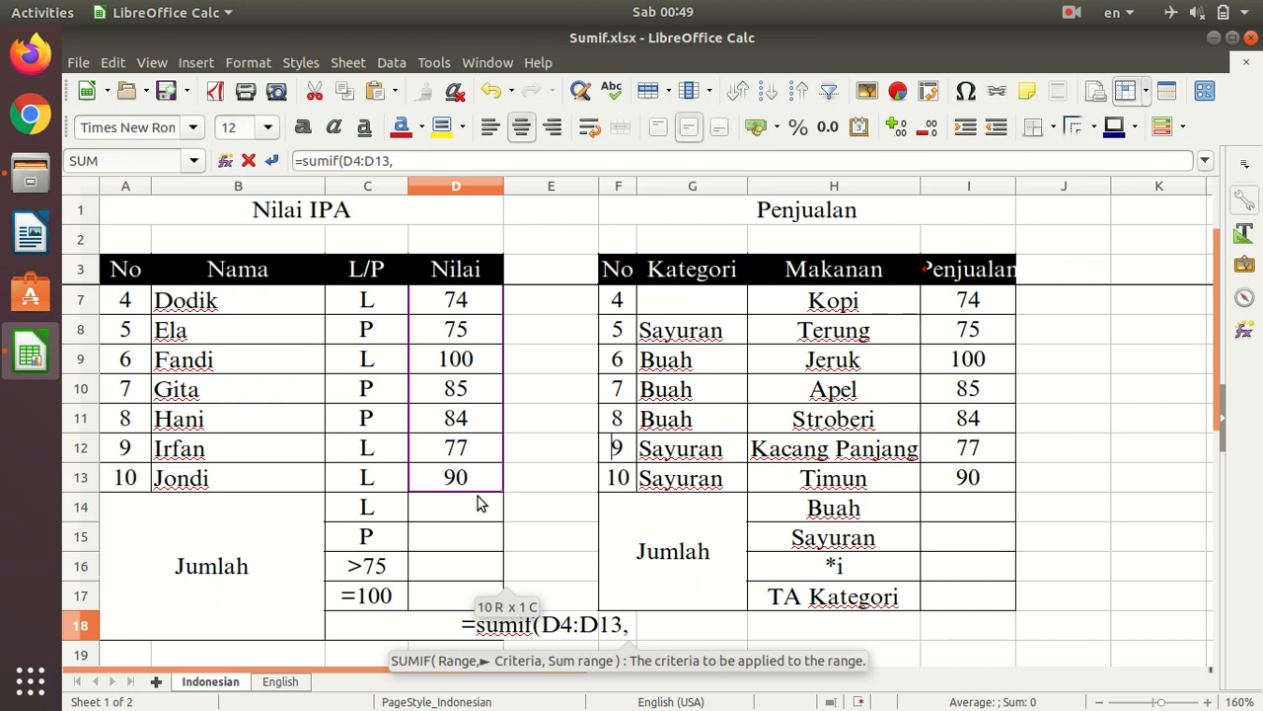
type("\"")
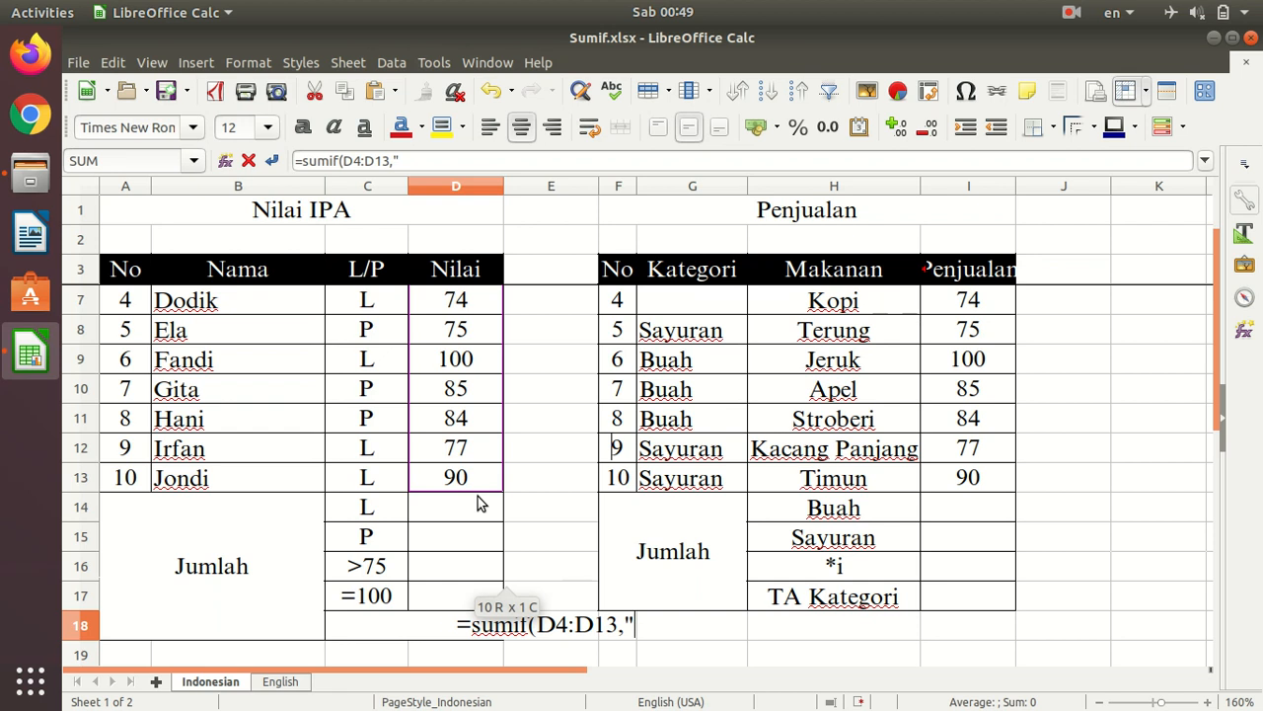
type(">\"")
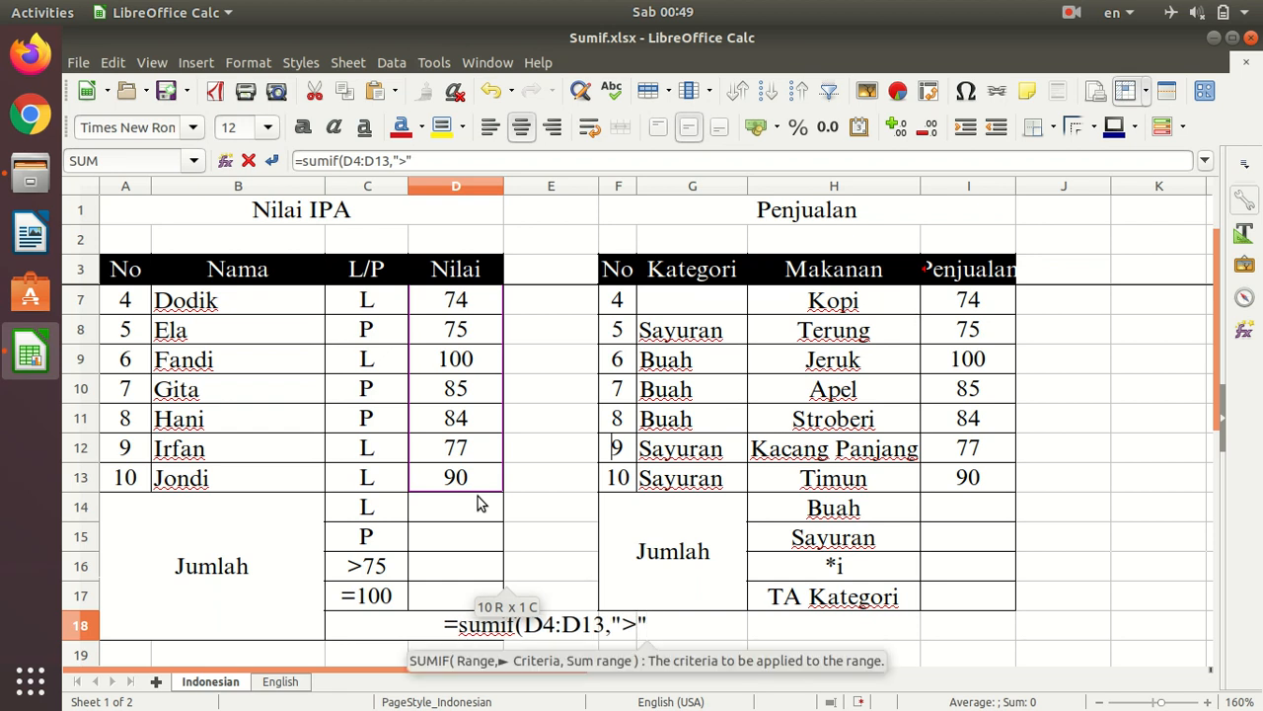
type("&")
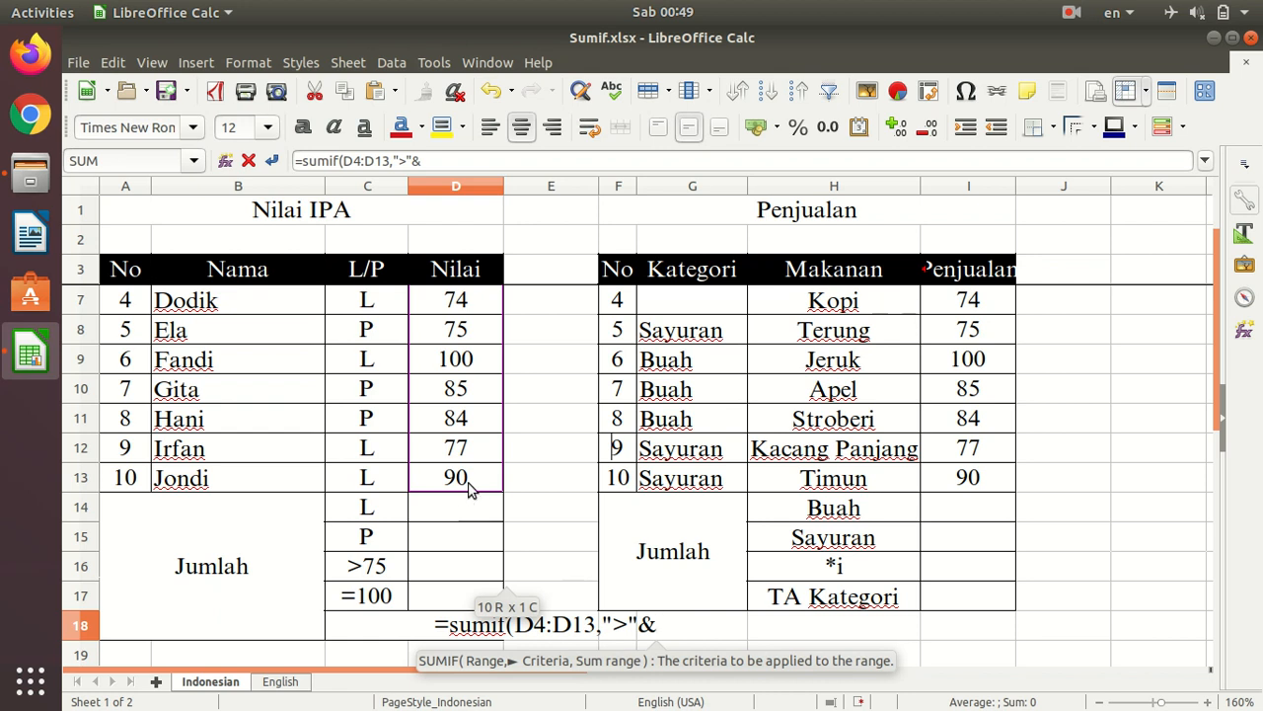
left_click(470, 483)
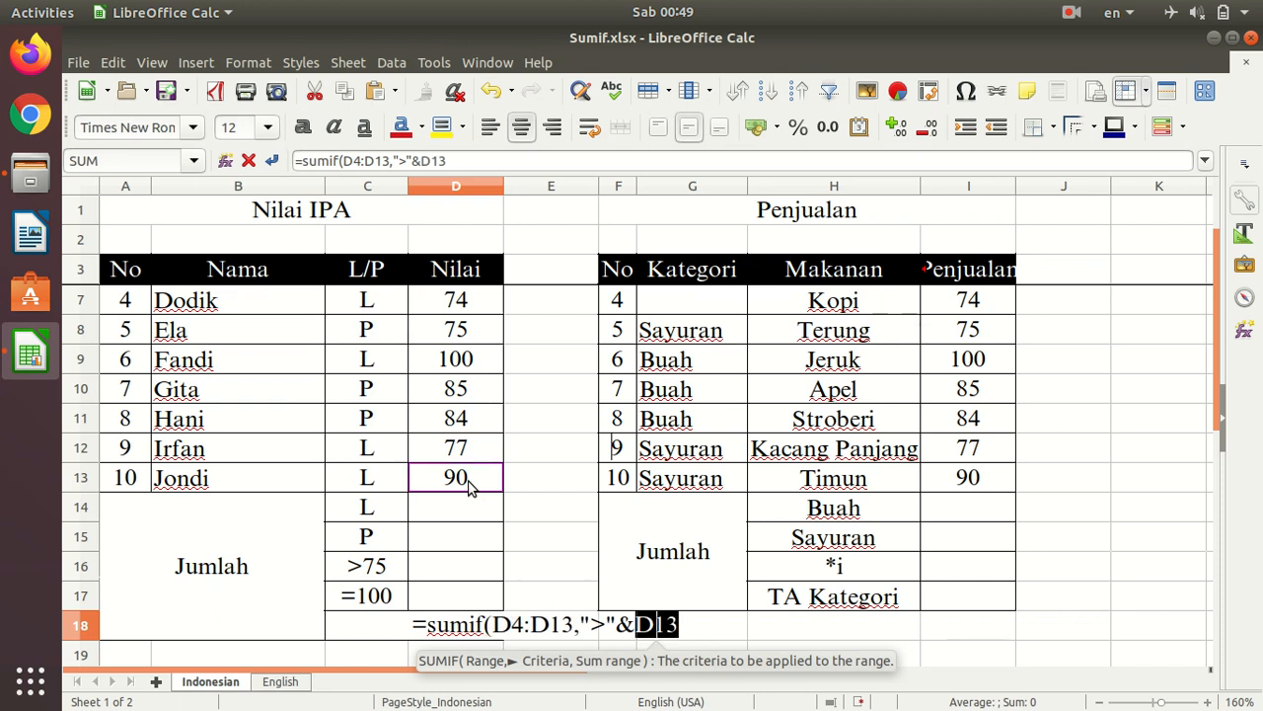
type(")")
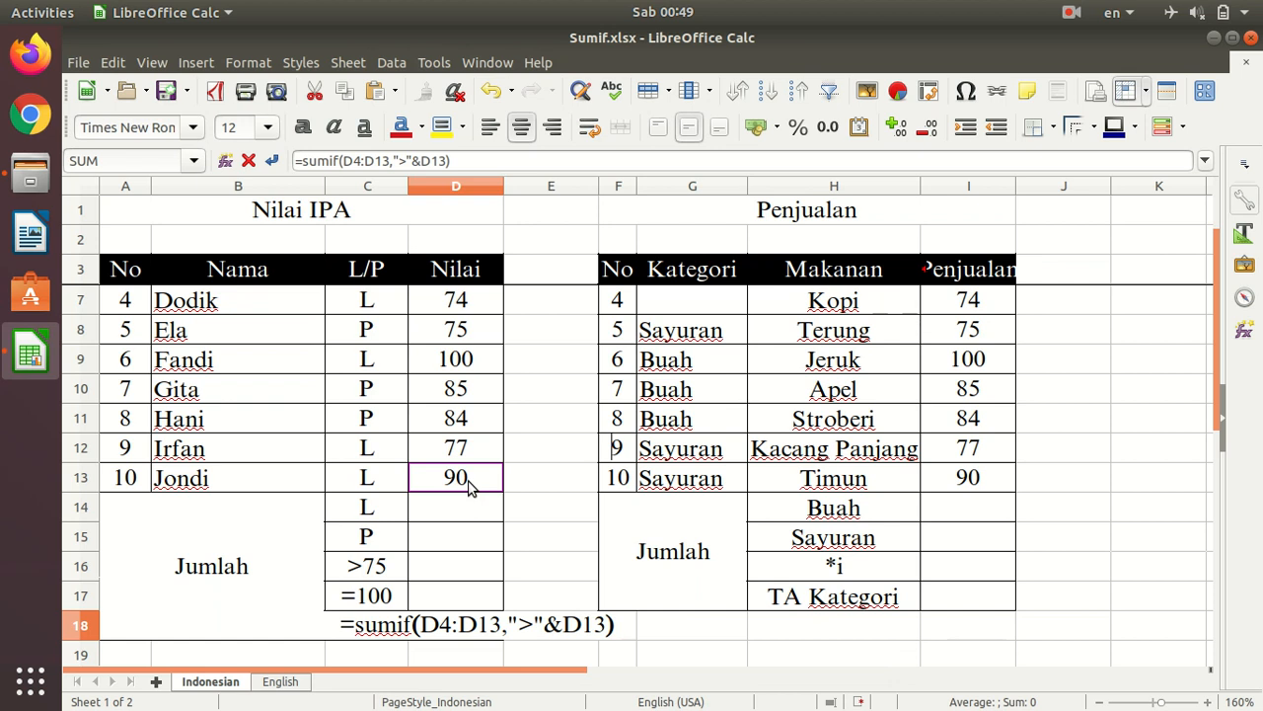
key("Return")
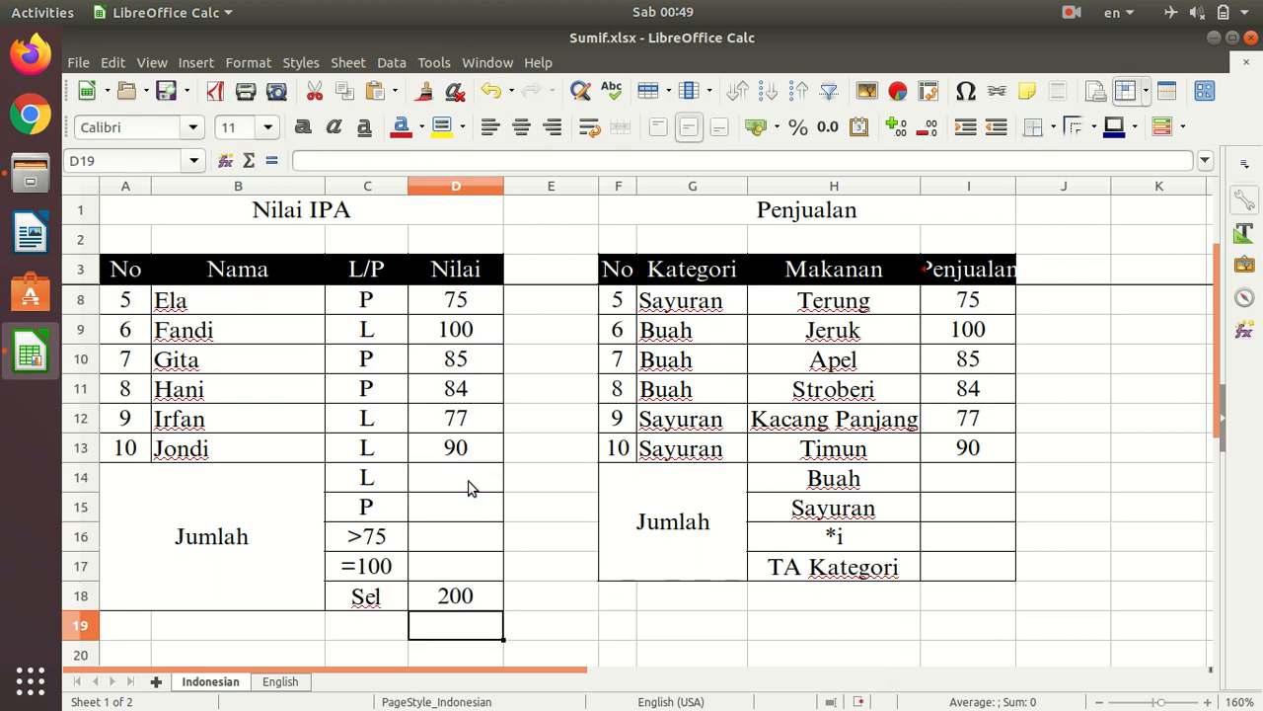
- Check the D18 formula and its total against the reference cell D13 and the scores in the Nilai column
left_click(473, 604)
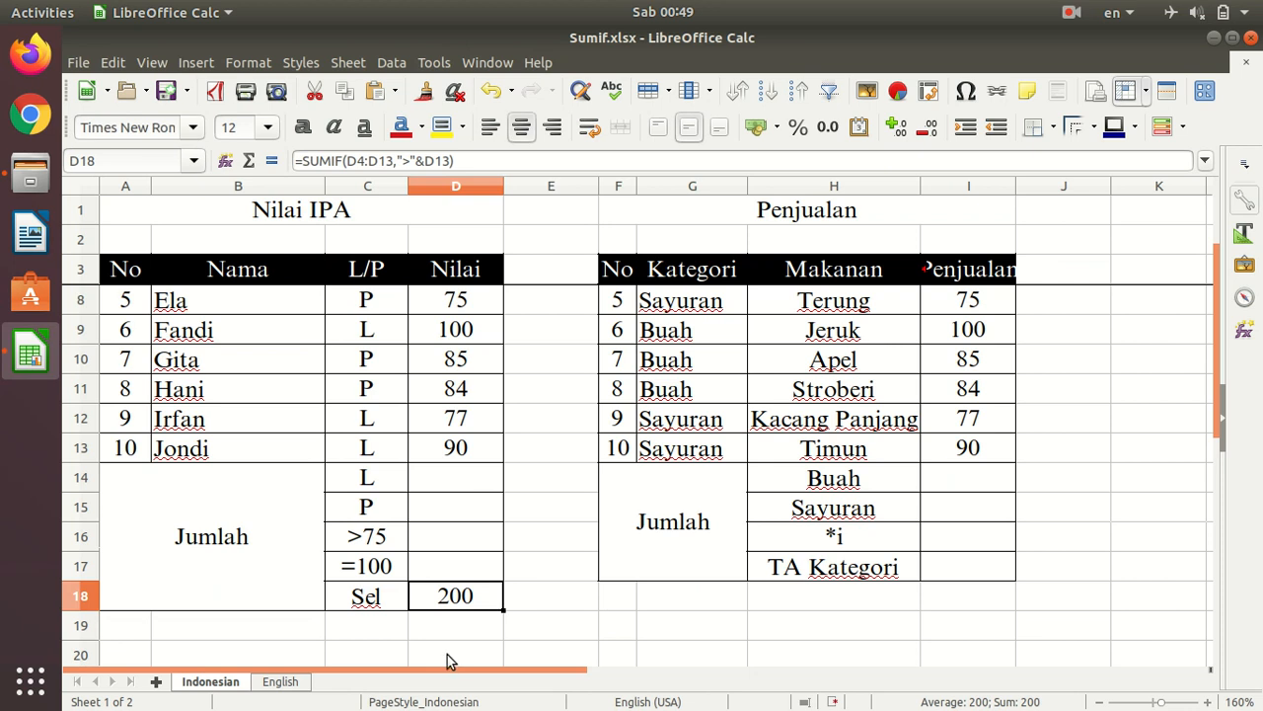
scroll(507, 500, "up", 1)
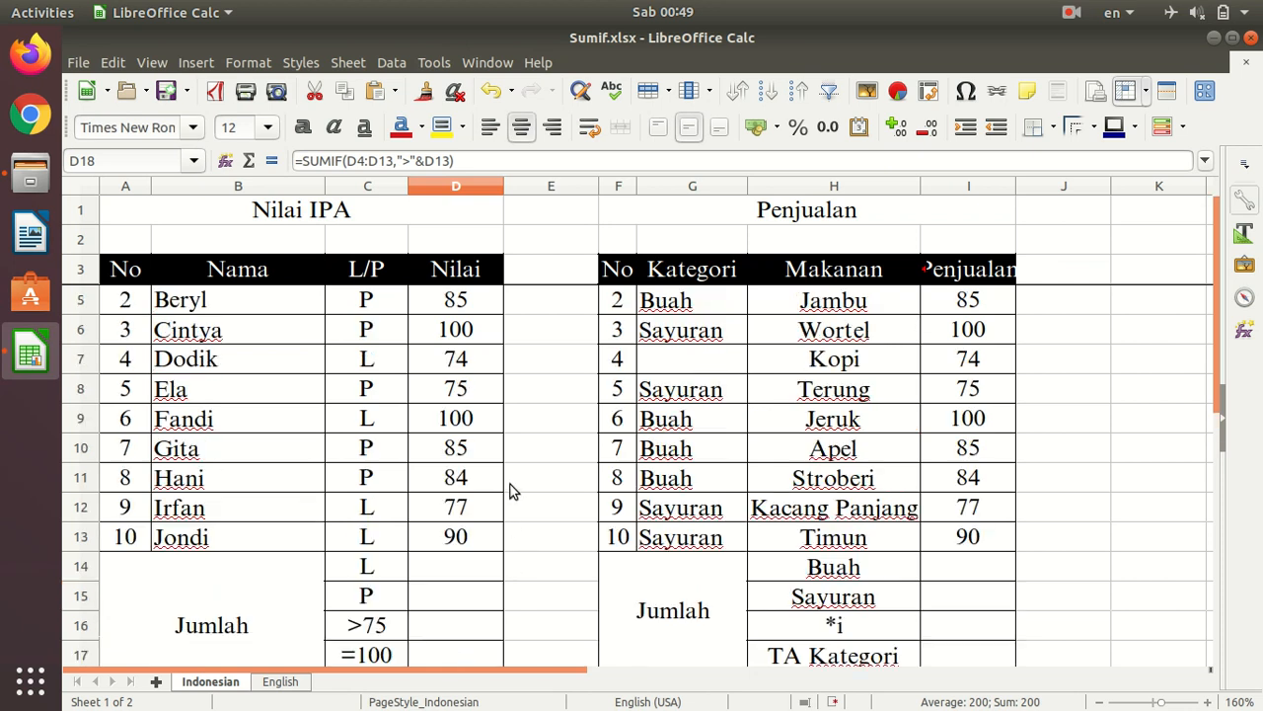
left_click(456, 541)
scroll(513, 499, "up", 1)
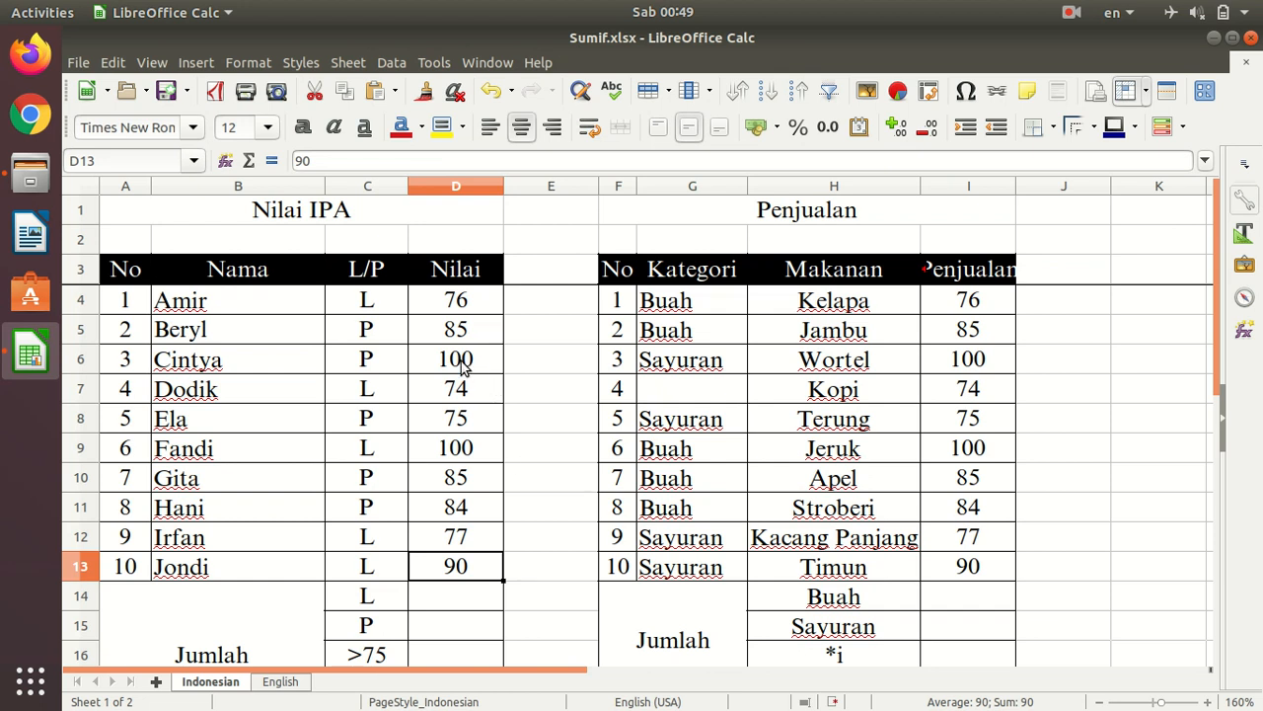
scroll(542, 465, "down", 4)
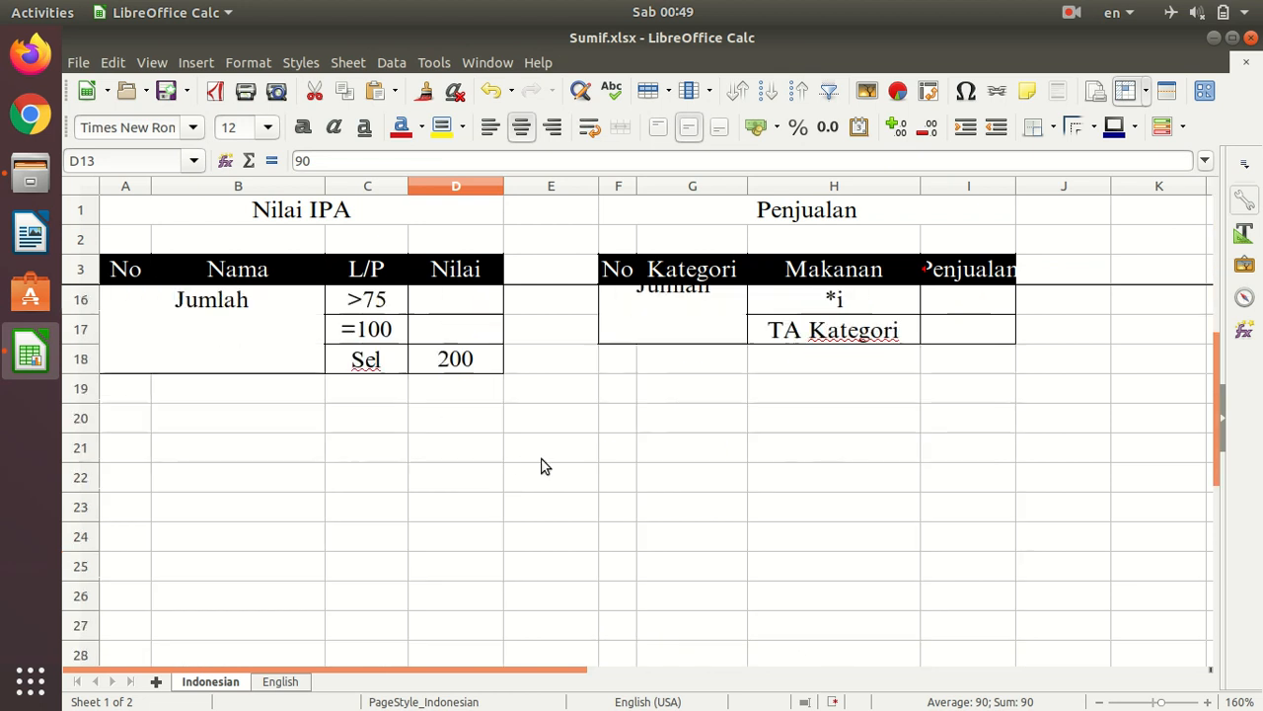
scroll(459, 479, "up", 2)
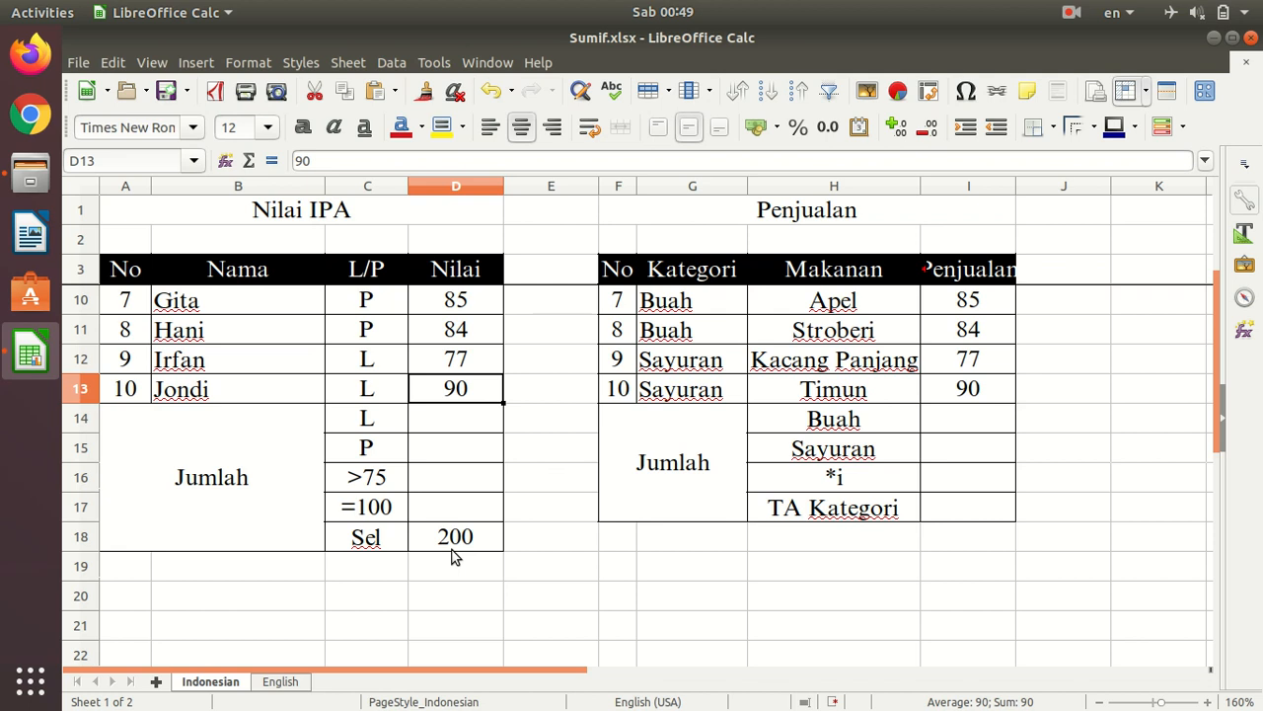
scroll(549, 458, "up", 2)
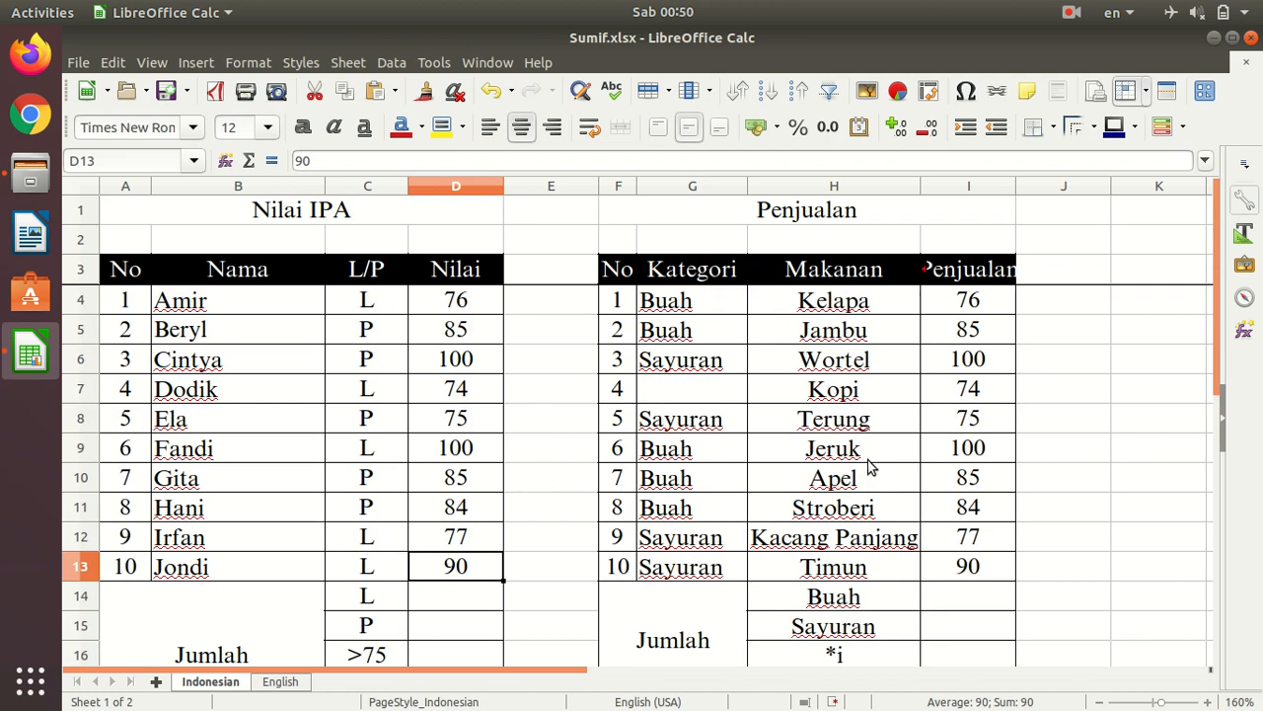
- Start a SUMIF formula in I16, the *i row of the Penjualan table, with the Makanan cells H4:H13 as criteria range
scroll(928, 435, "down", 1)
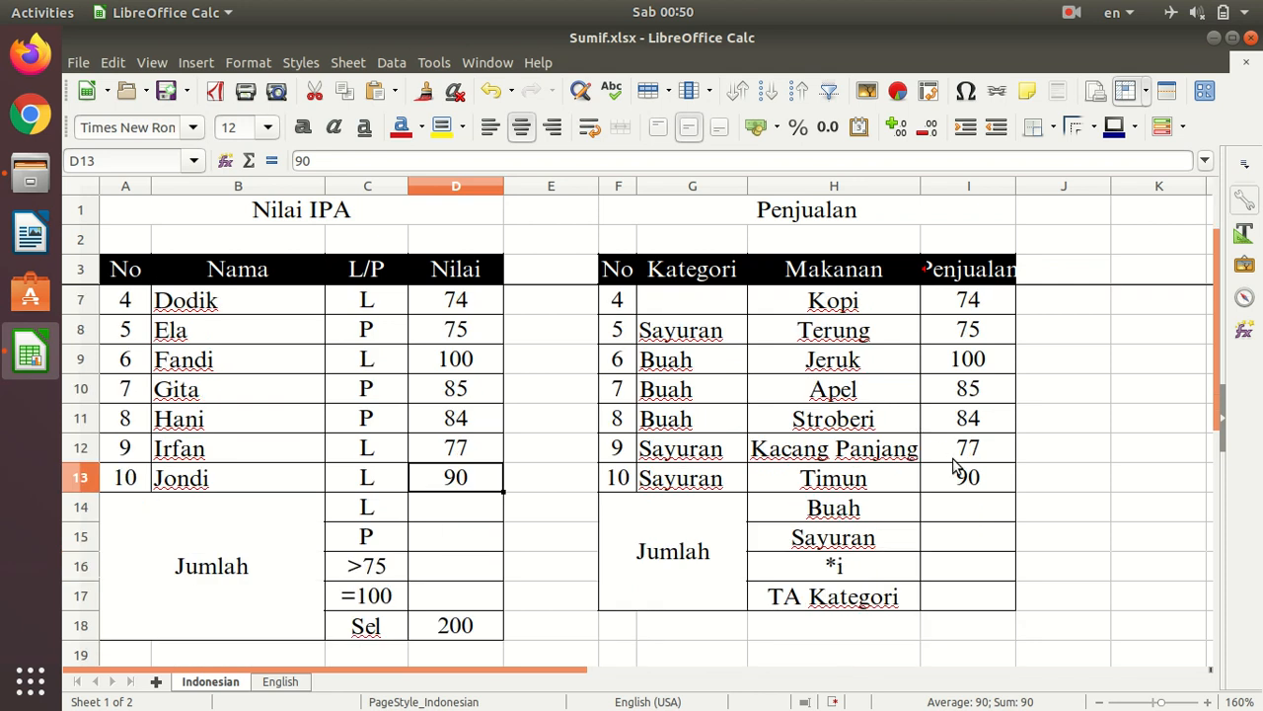
left_click(944, 569)
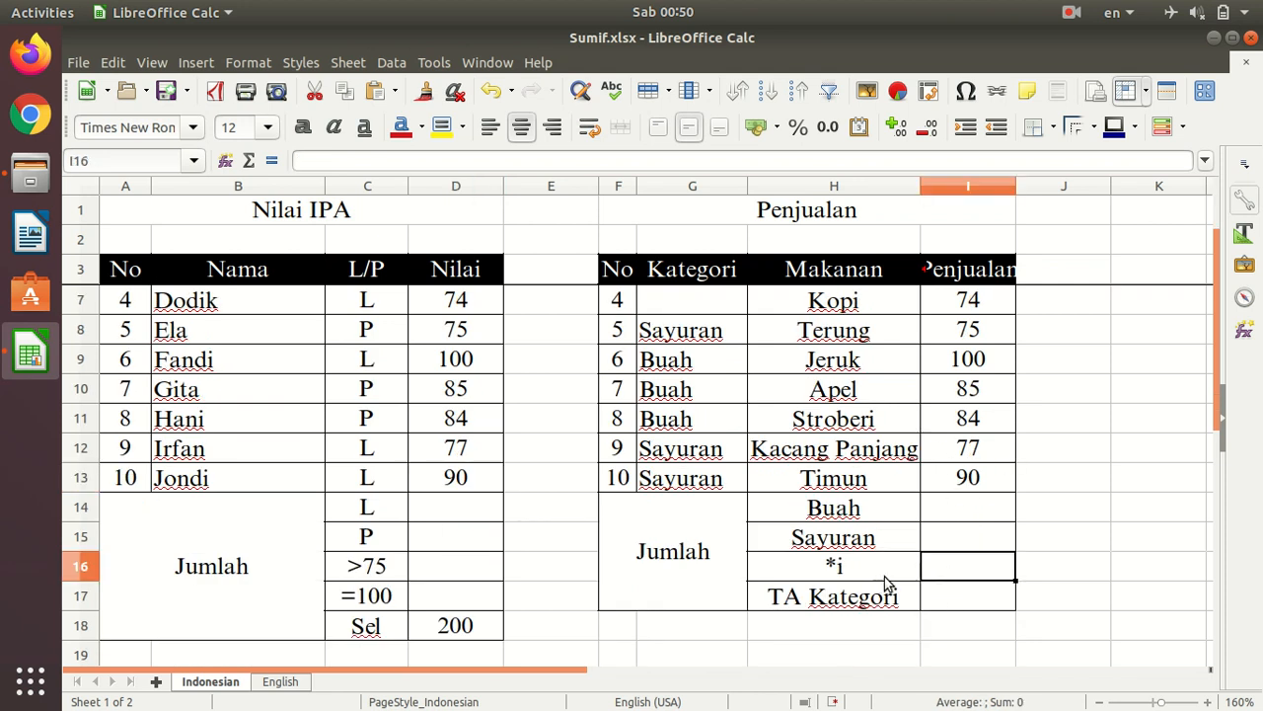
scroll(901, 573, "up", 1)
type("=sum")
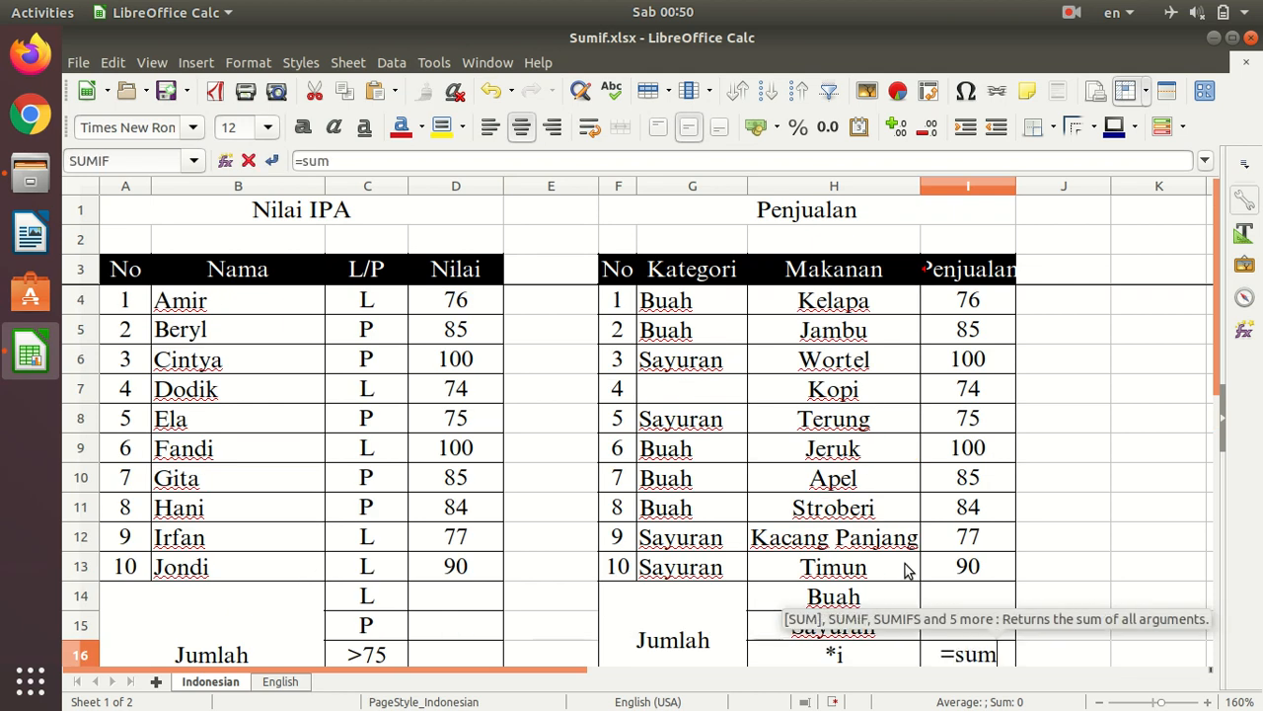
type("if(")
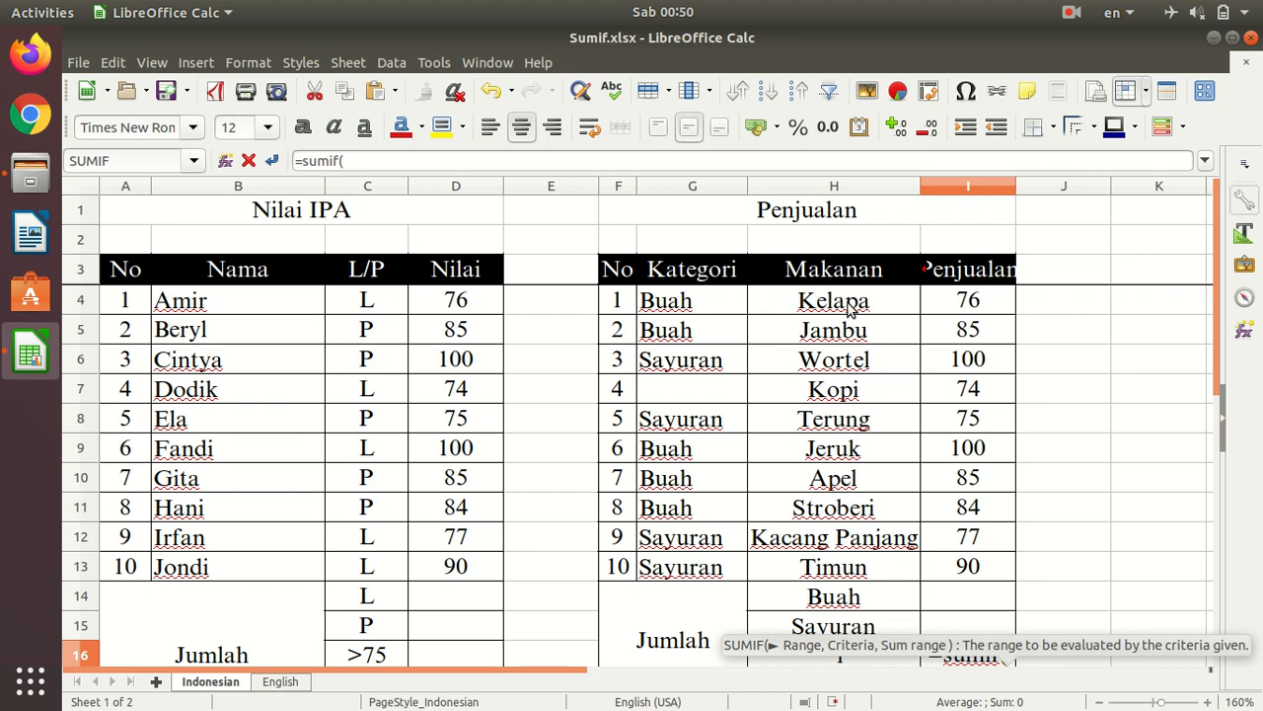
left_click_drag(853, 308, 869, 573)
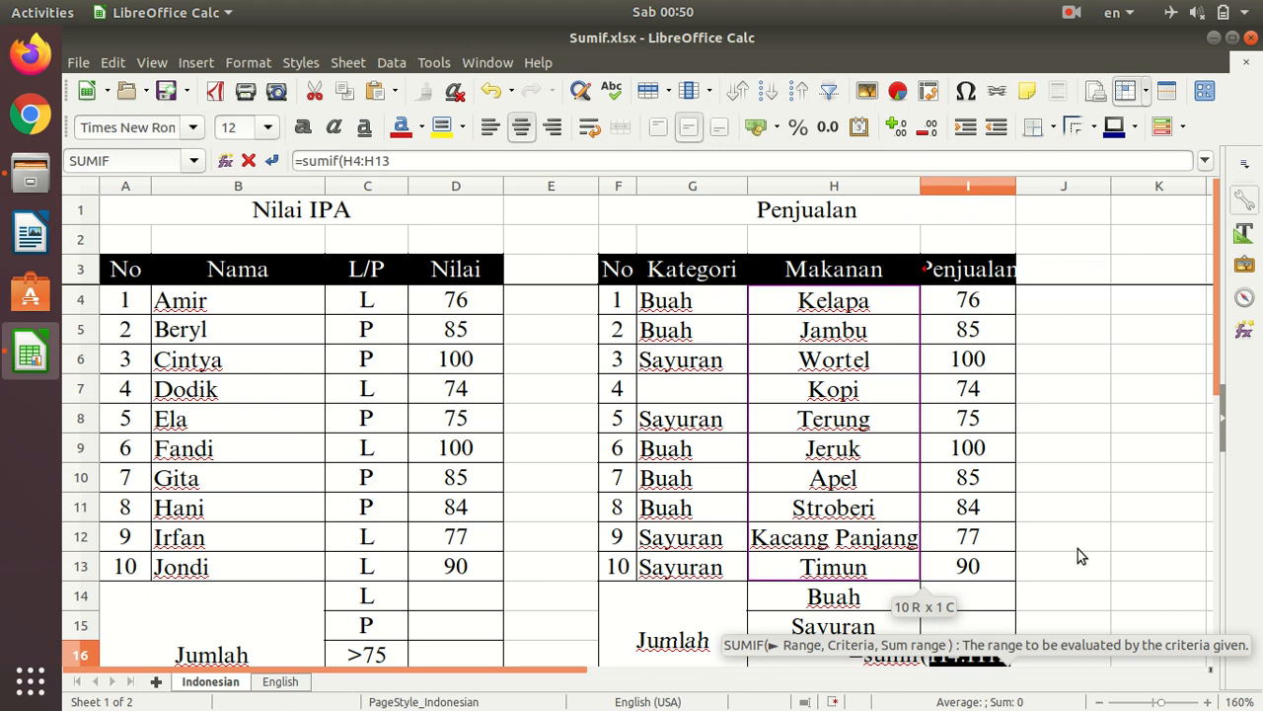
type(",")
scroll(1078, 546, "down", 2)
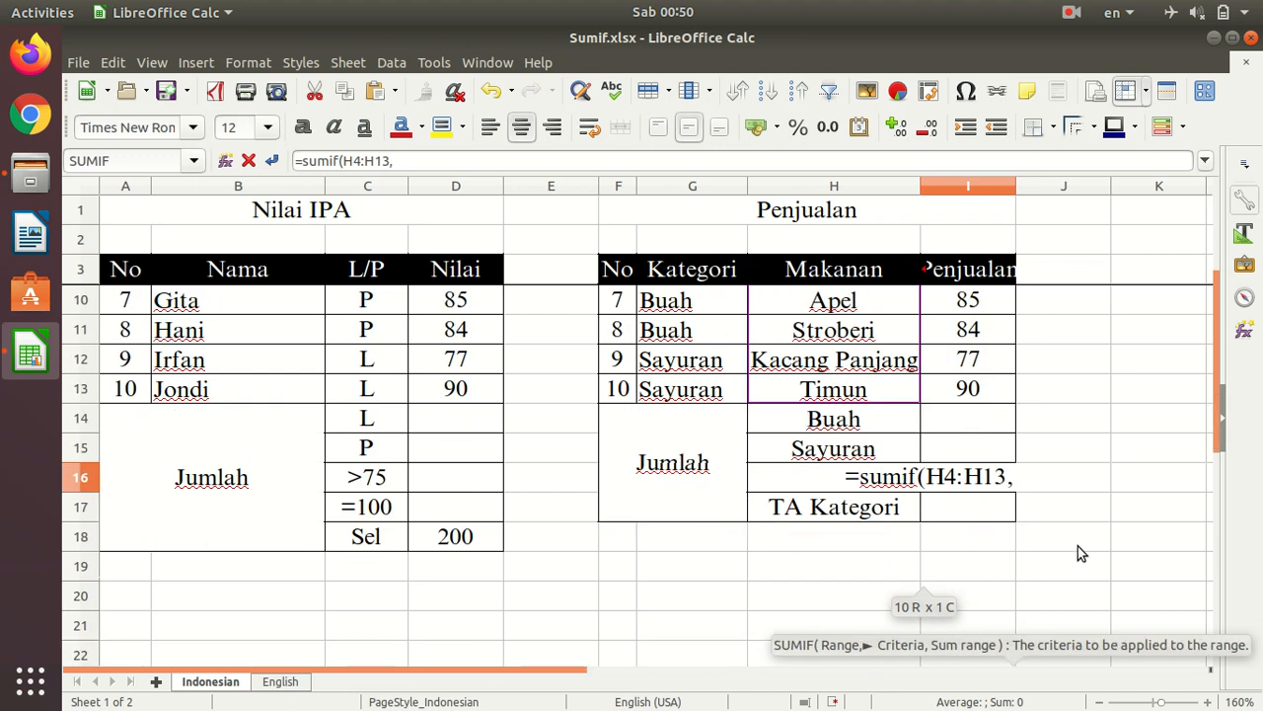
- Add "*i" as the criterion of the I16 SUMIF formula, followed by a comma separator
scroll(1079, 545, "up", 1)
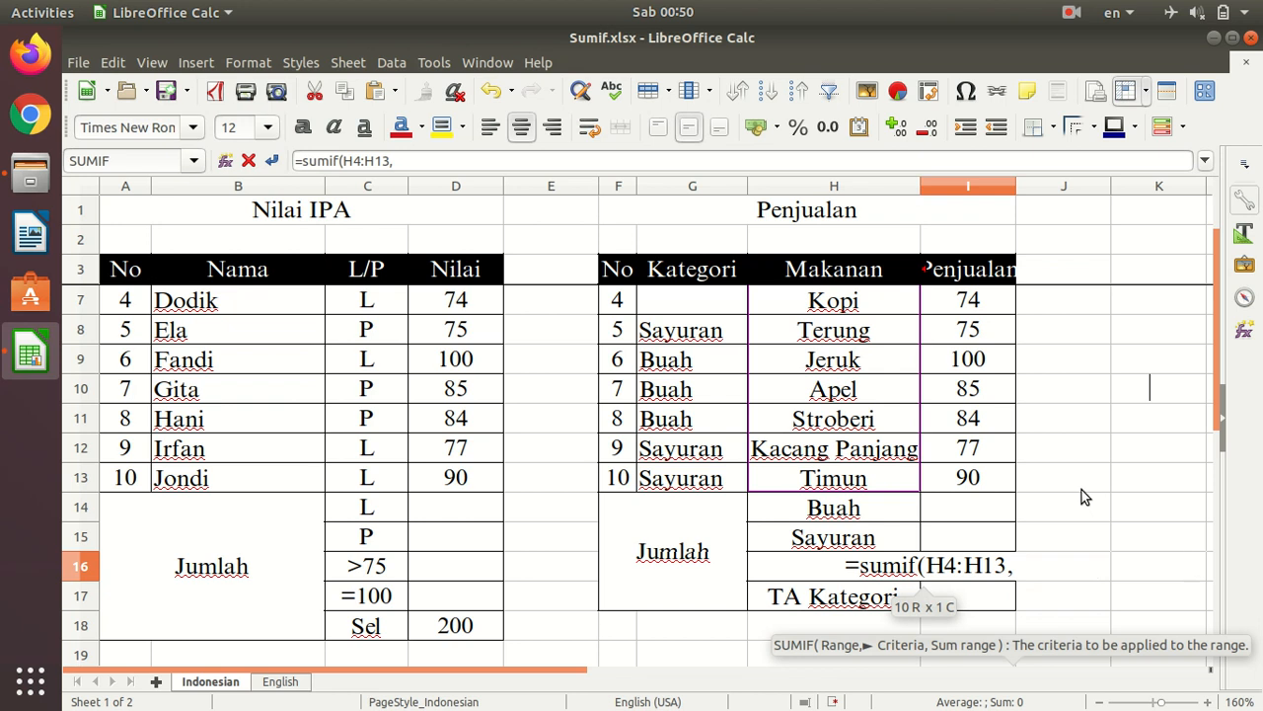
type("\"")
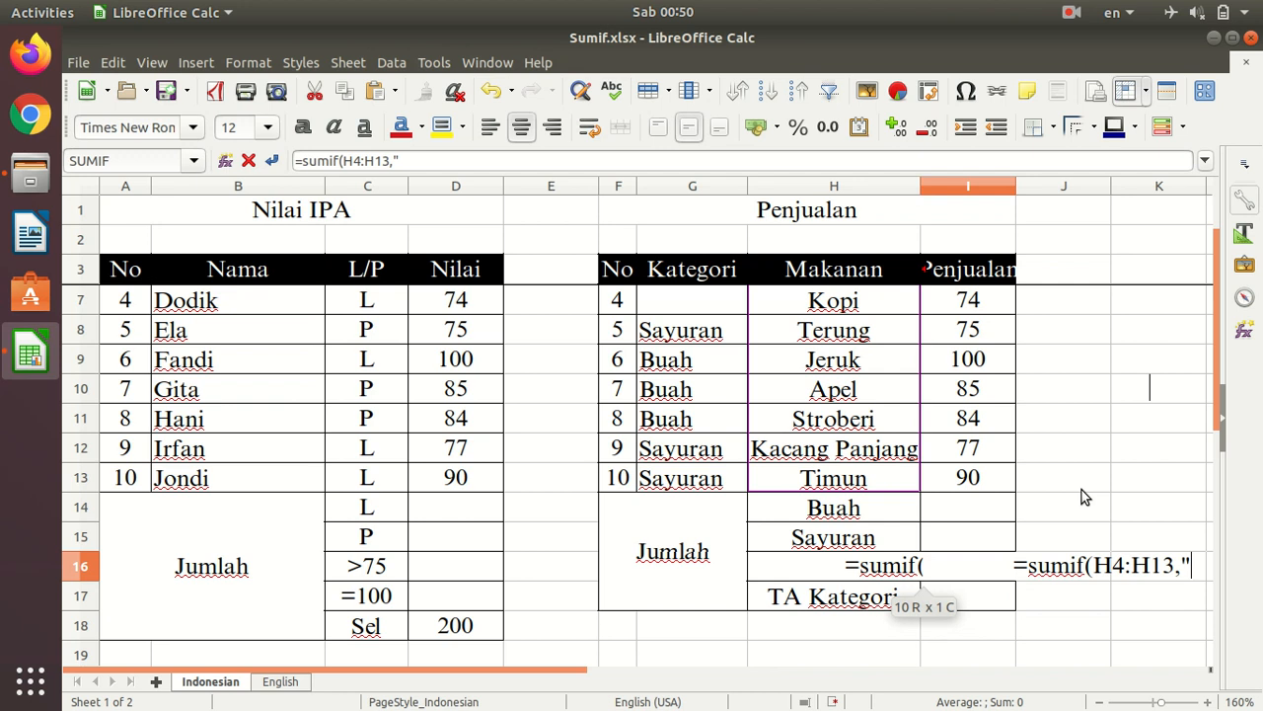
scroll(1081, 490, "down", 6)
scroll(1082, 487, "up", 6)
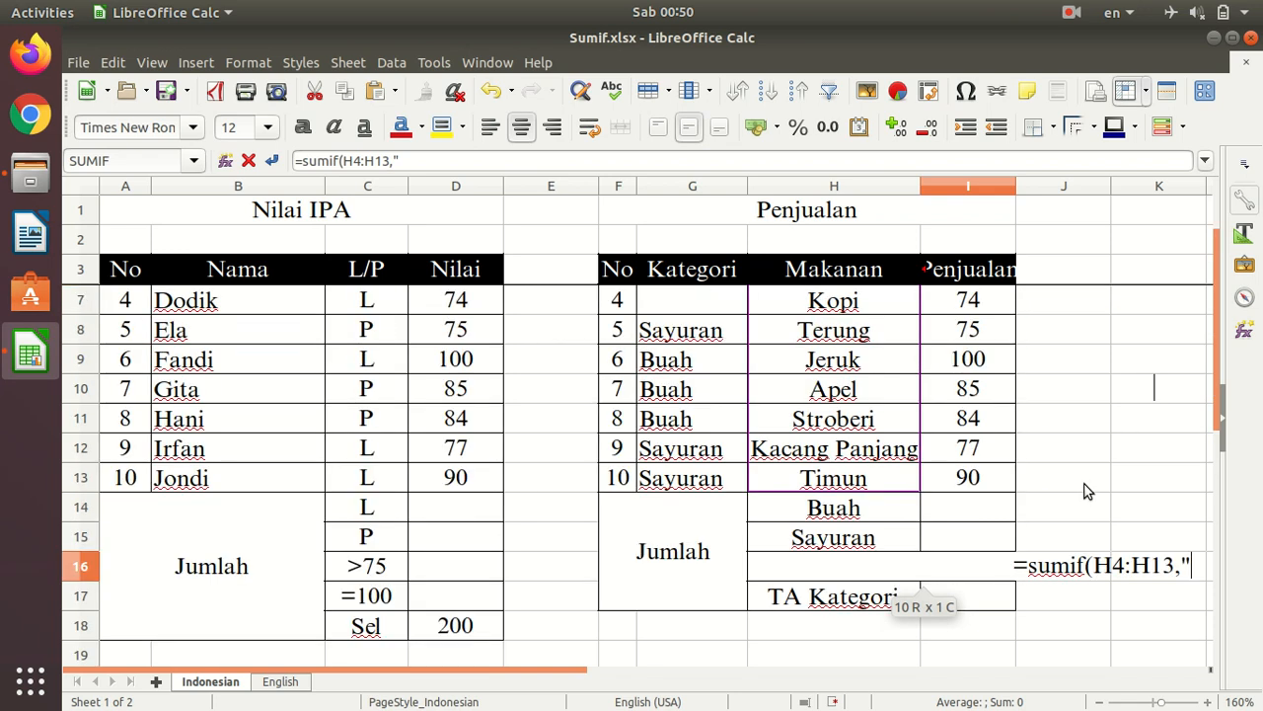
scroll(1086, 490, "down", 1)
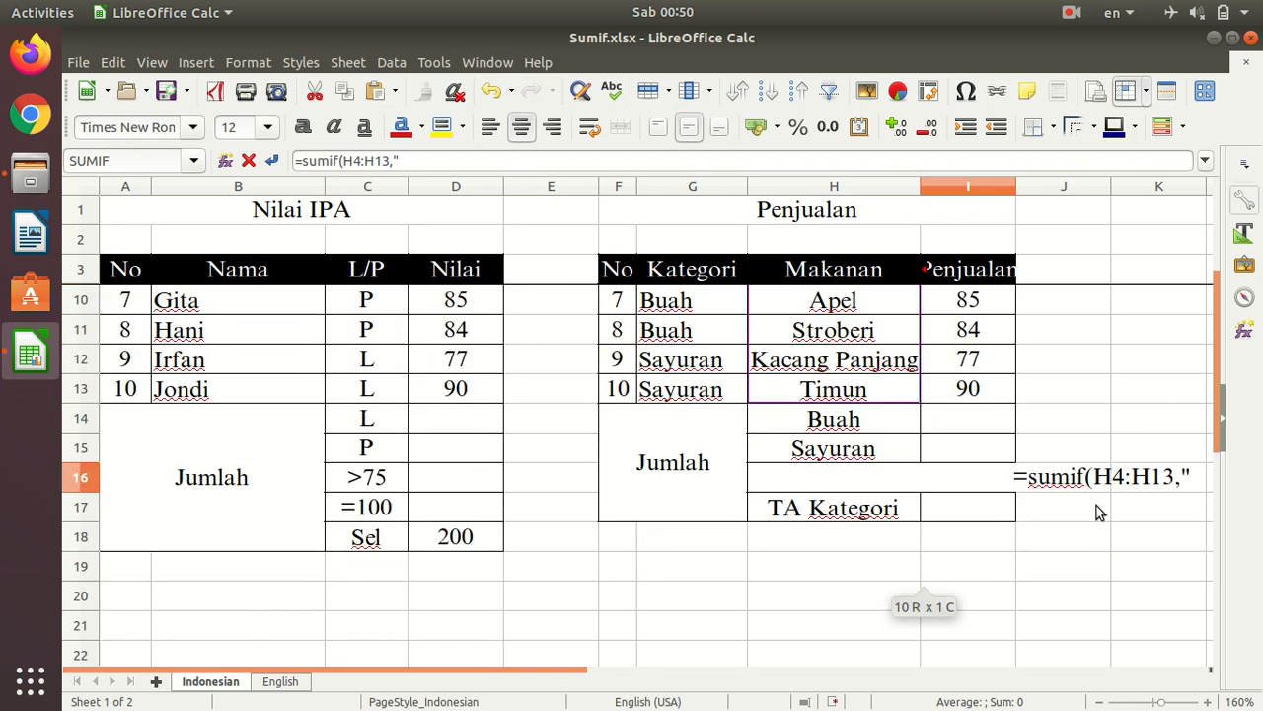
type("*i")
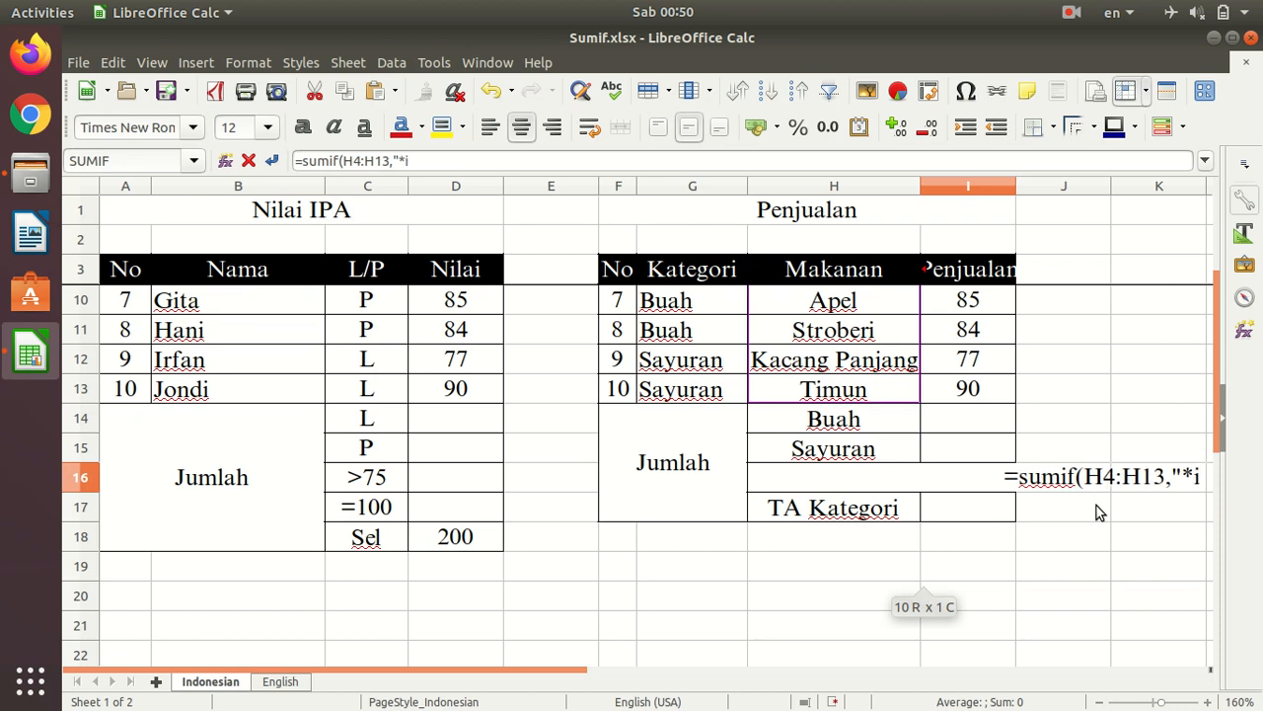
type("\"")
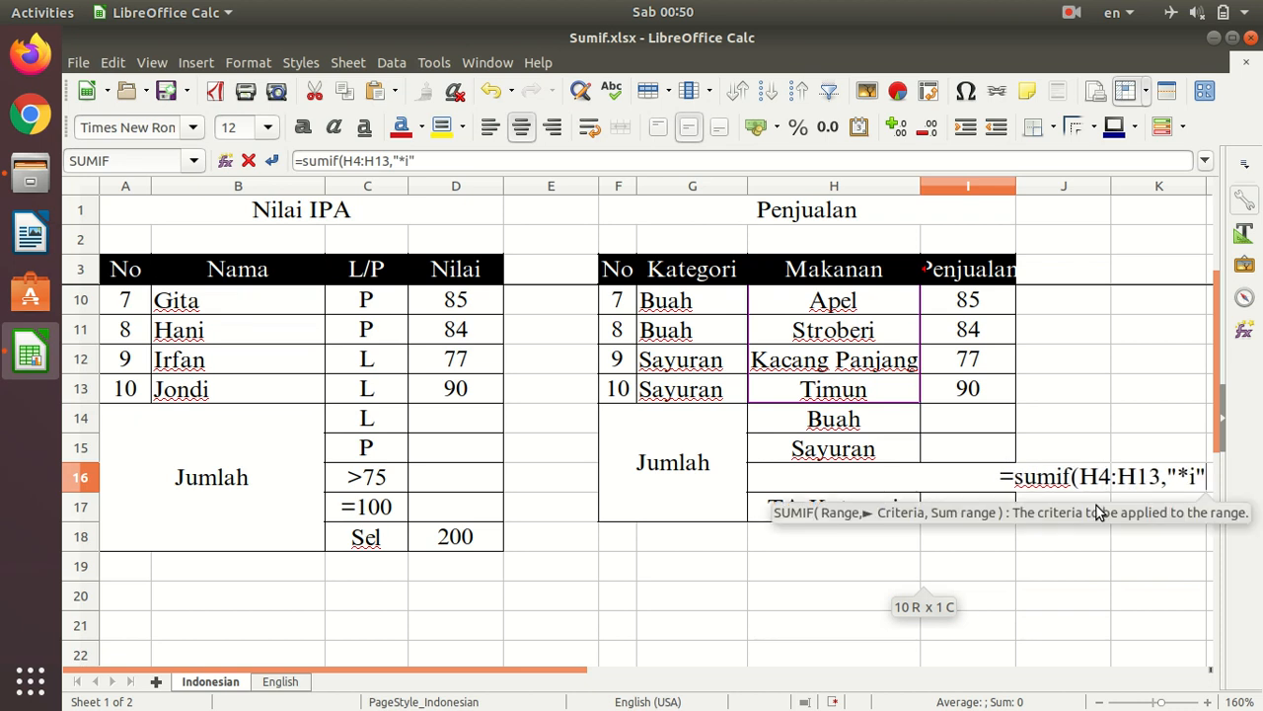
type(",")
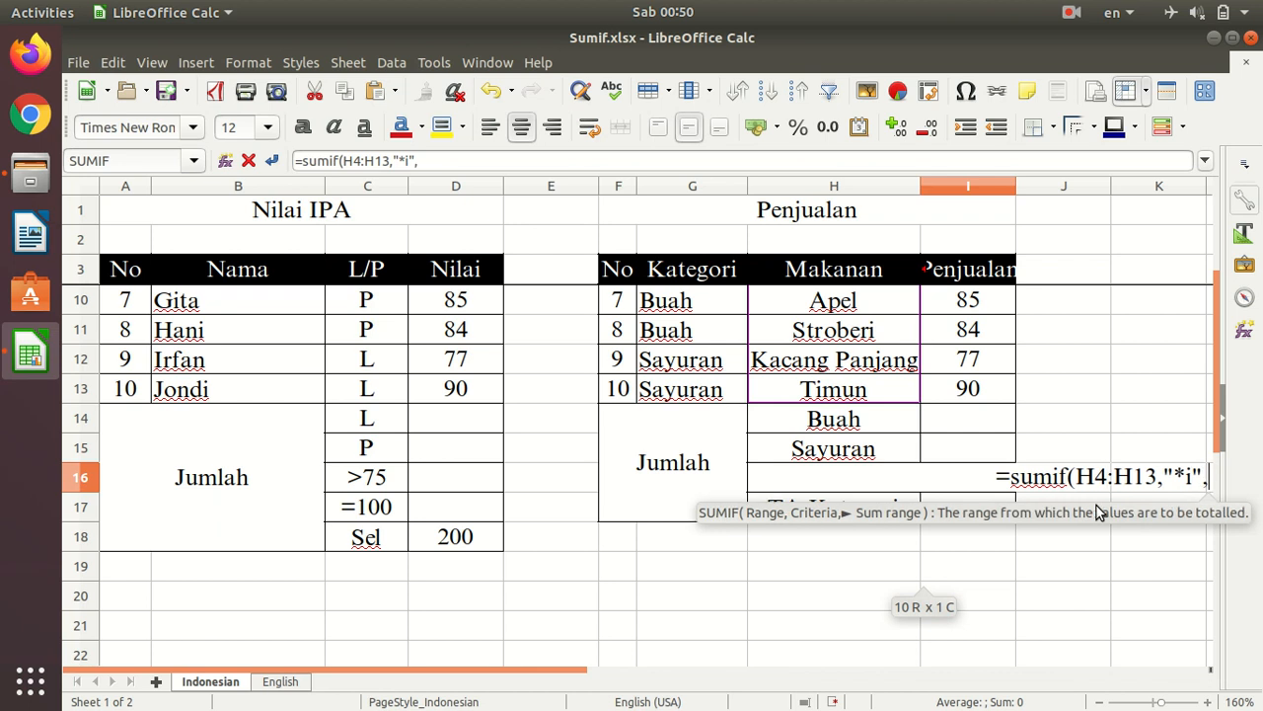
- Use the Penjualan cells I4:I13 as the sum range, complete the I16 SUMIF formula and review it against the table
scroll(1051, 425, "up", 2)
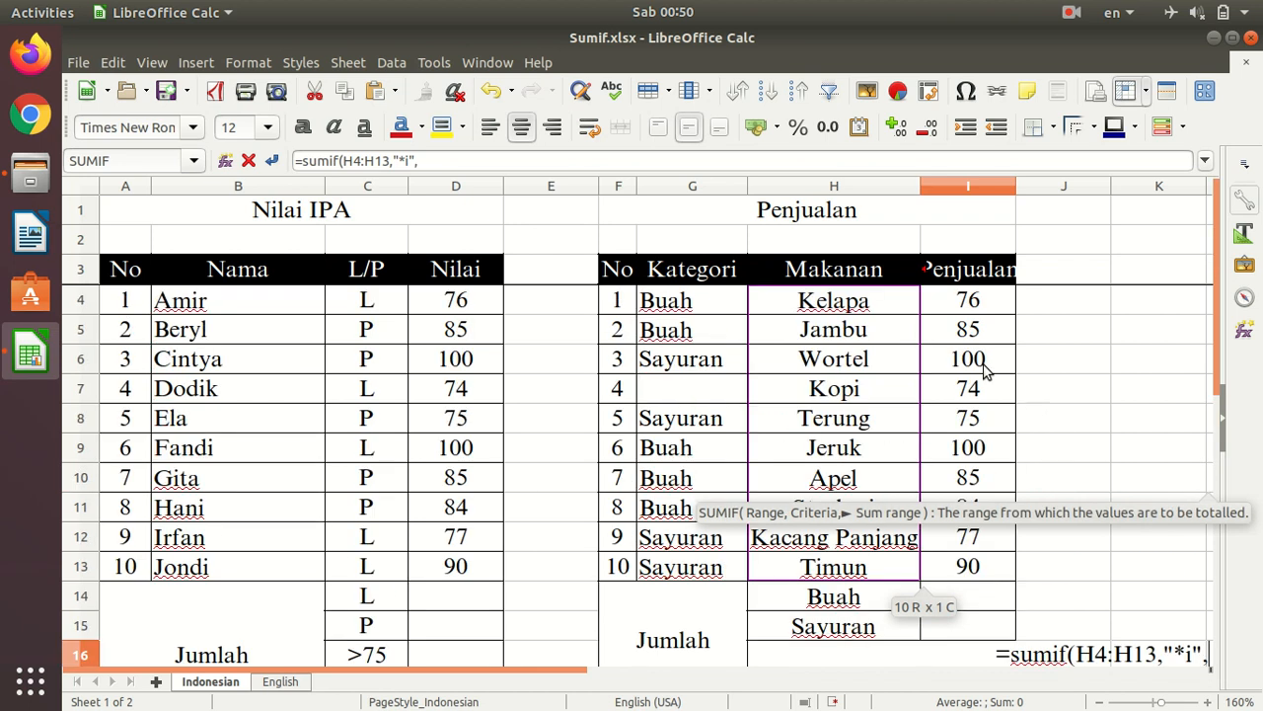
left_click_drag(986, 305, 1015, 555)
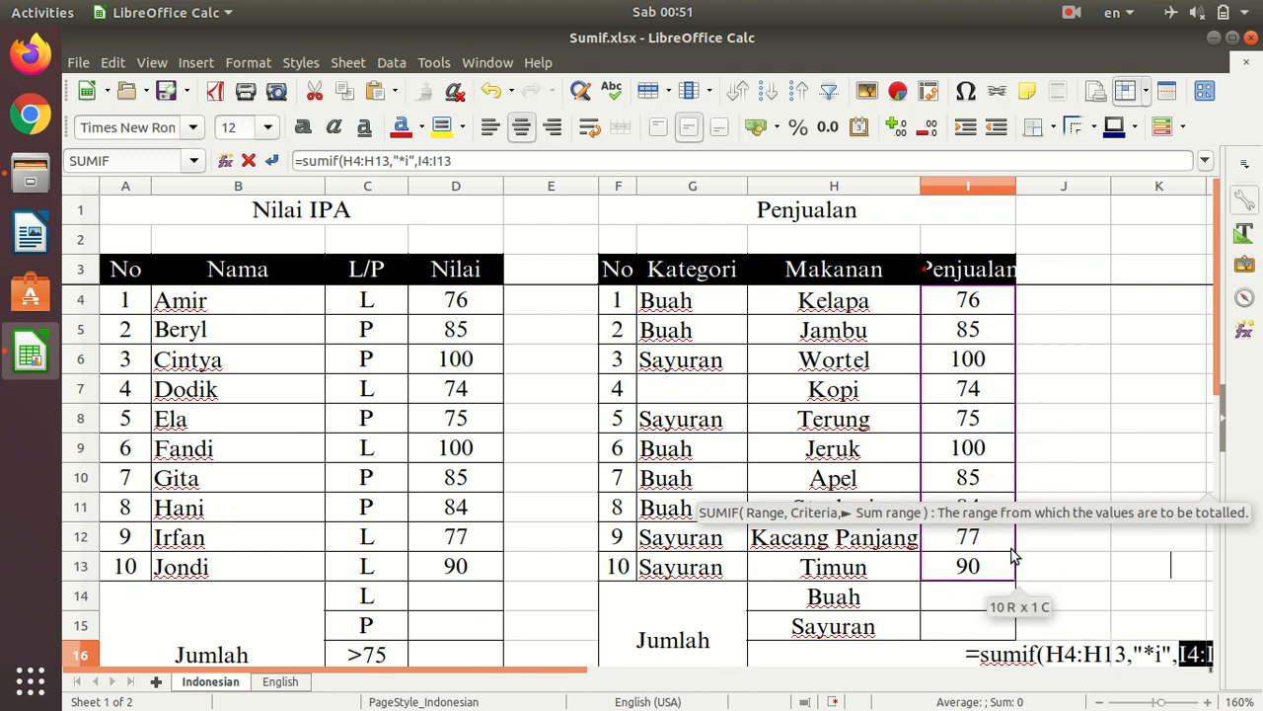
type(")")
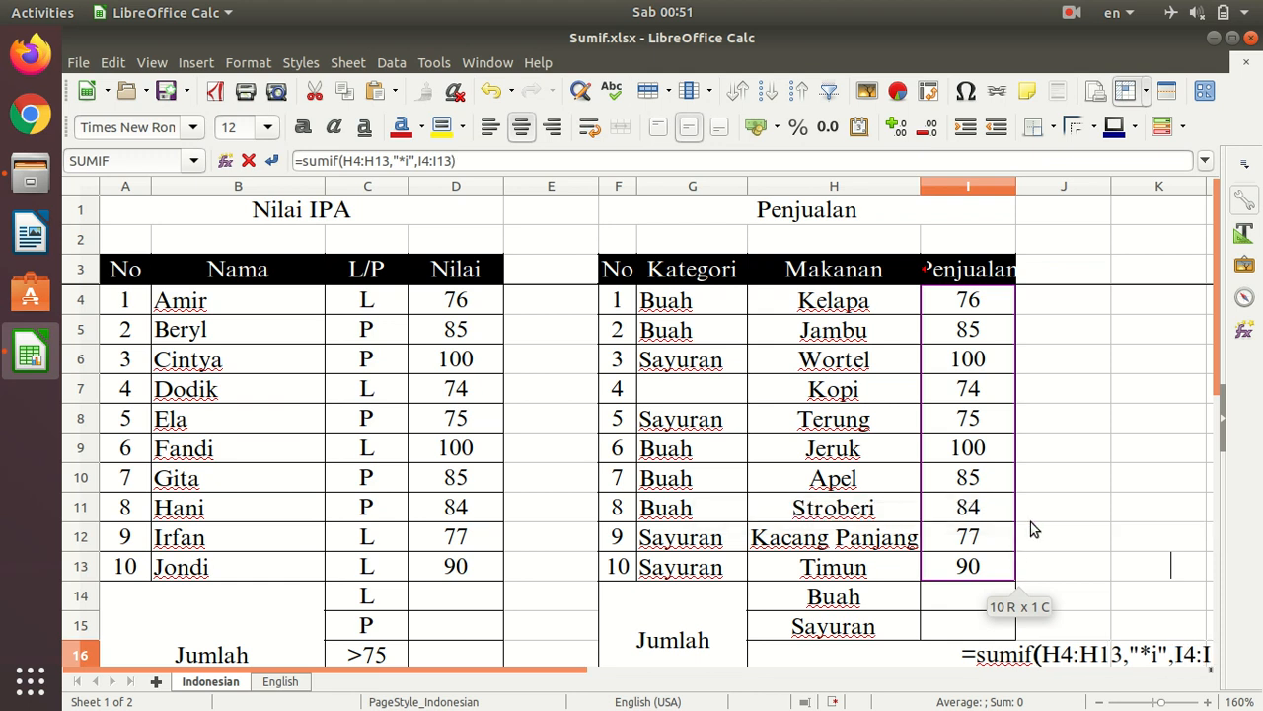
scroll(1030, 523, "down", 2)
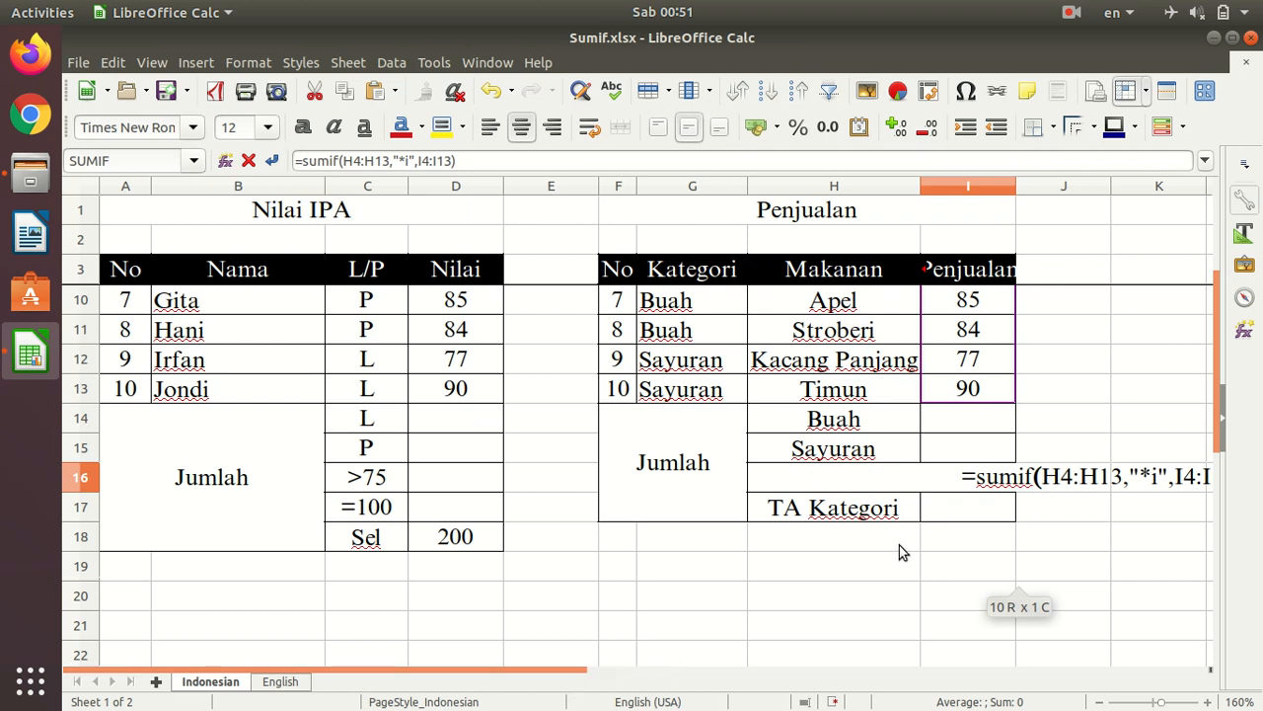
key("Return")
left_click(995, 480)
scroll(1111, 487, "up", 2)
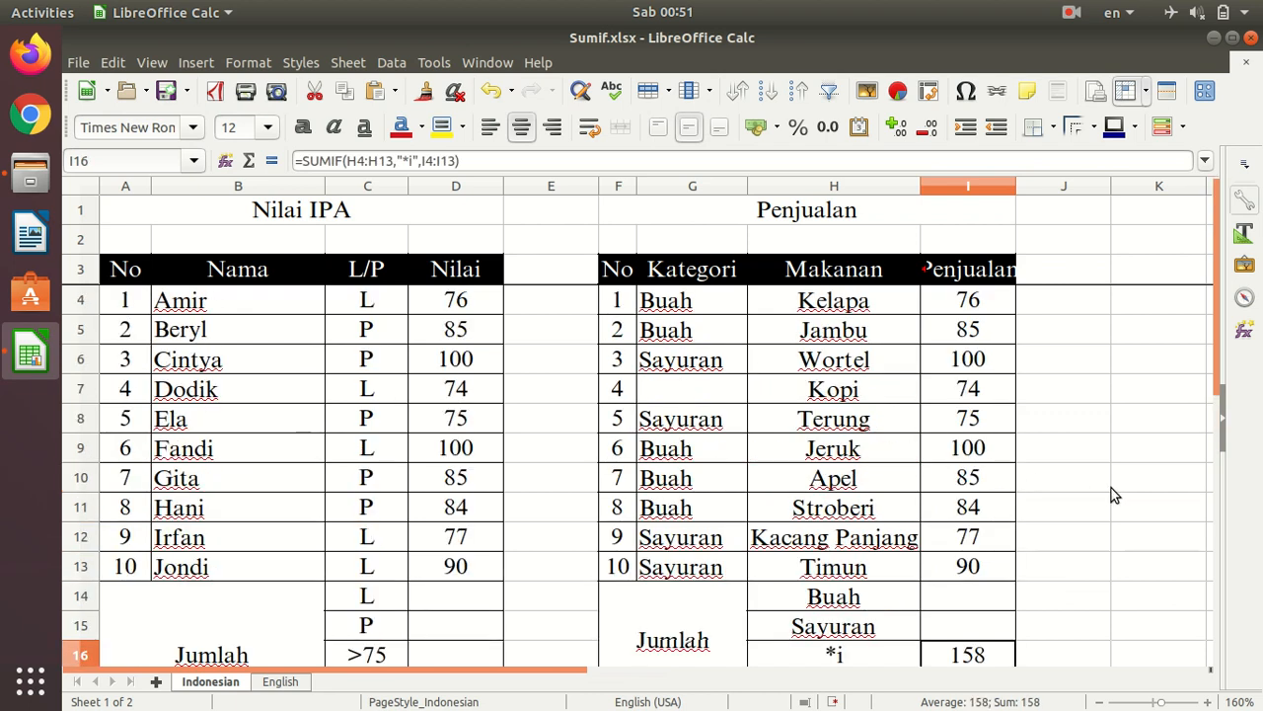